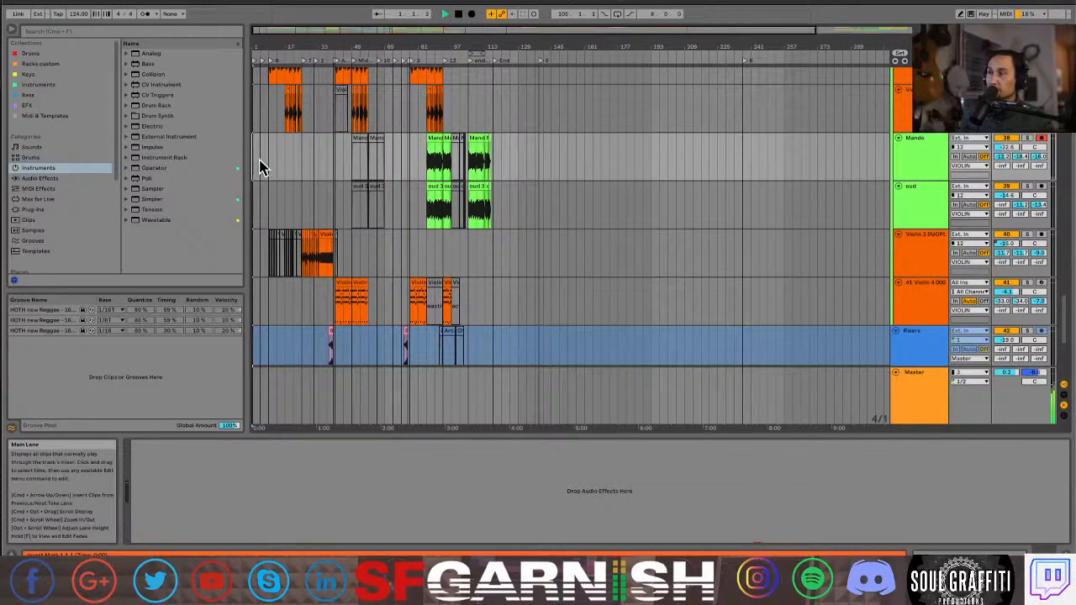
Review the arrangement's tracks during playback, from the violin and drum groups up to the sample track and back to the bass and drum lanes
scroll(265, 166, "up", 5)
scroll(269, 167, "up", 5)
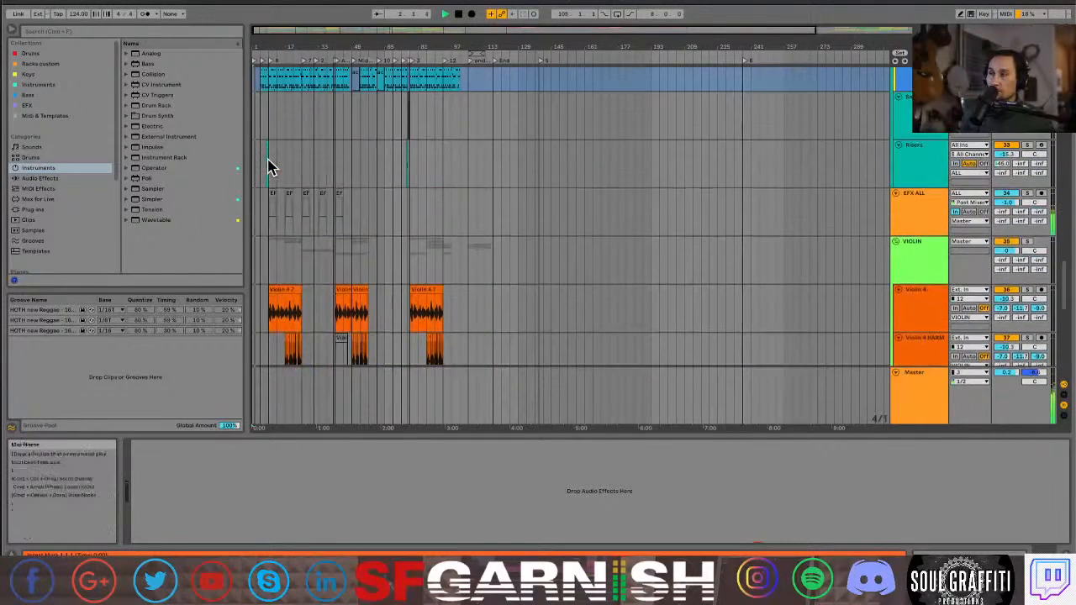
scroll(288, 187, "up", 8)
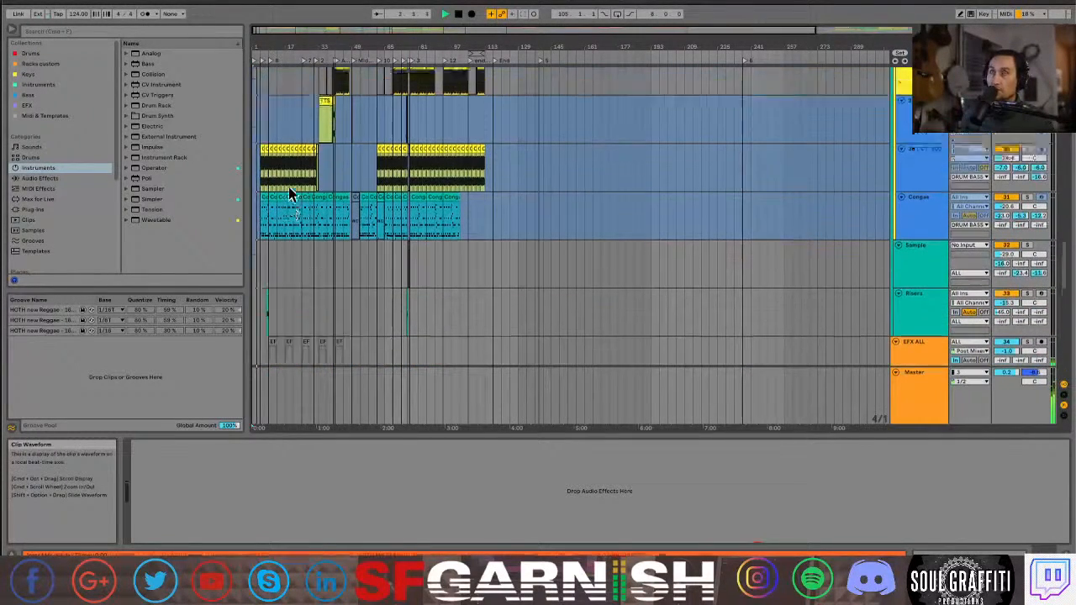
scroll(289, 187, "up", 10)
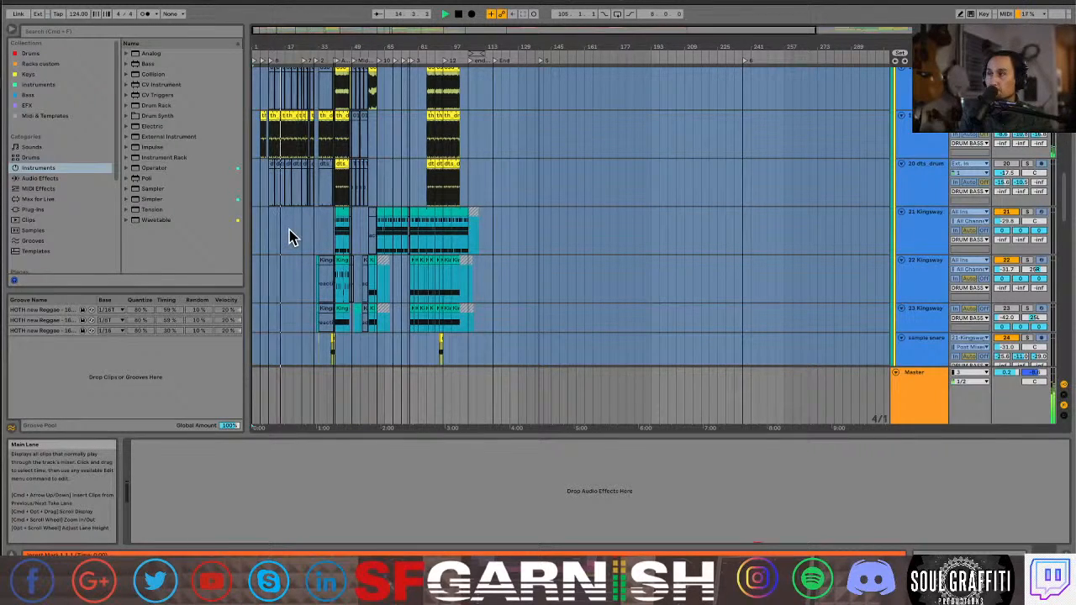
scroll(289, 236, "up", 10)
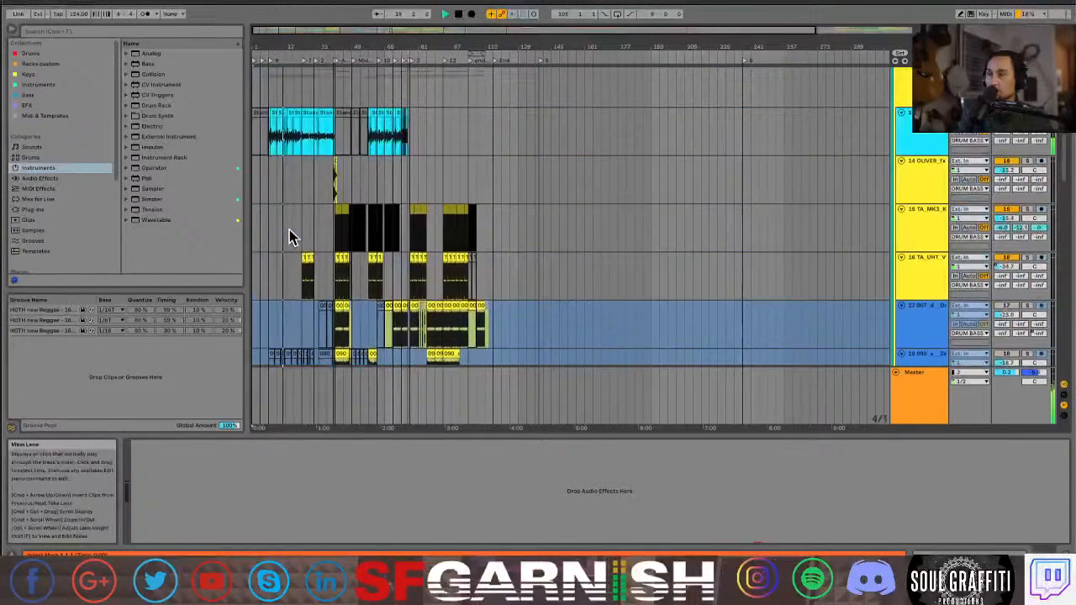
scroll(304, 252, "up", 6)
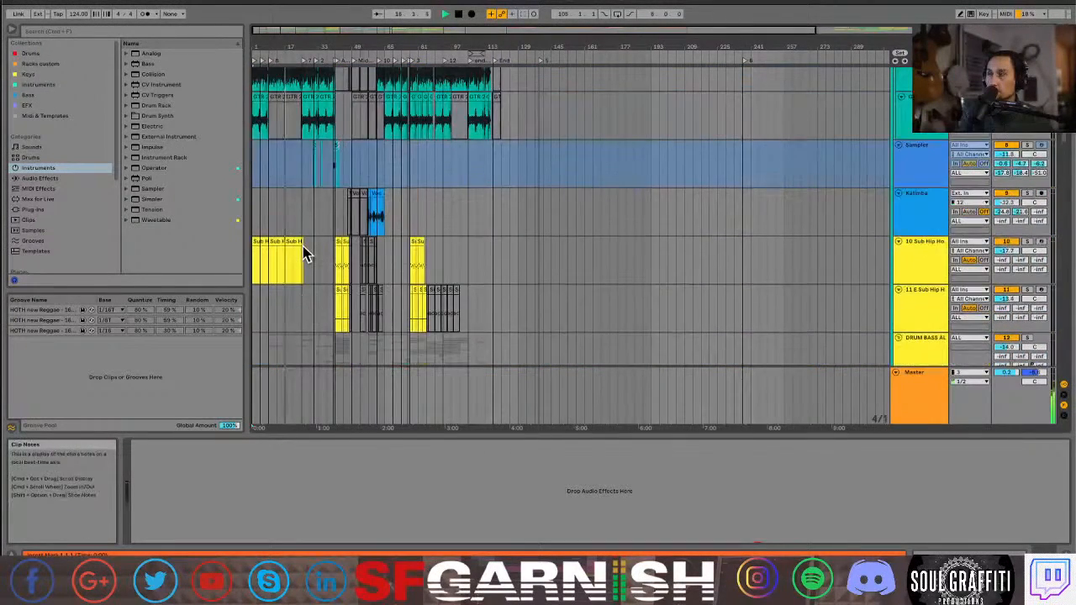
scroll(305, 253, "up", 2)
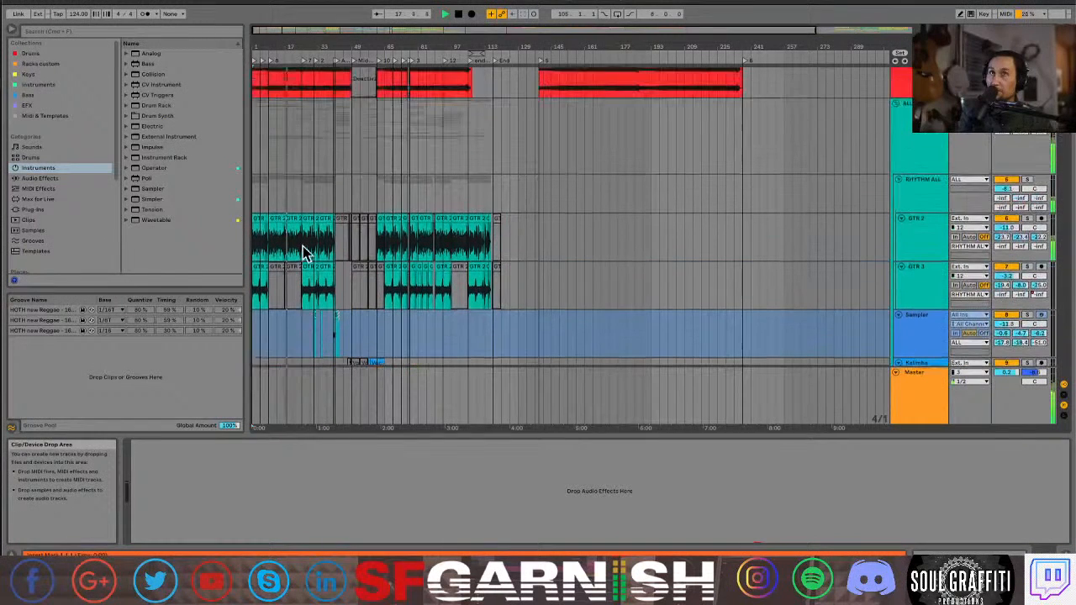
scroll(305, 252, "up", 4)
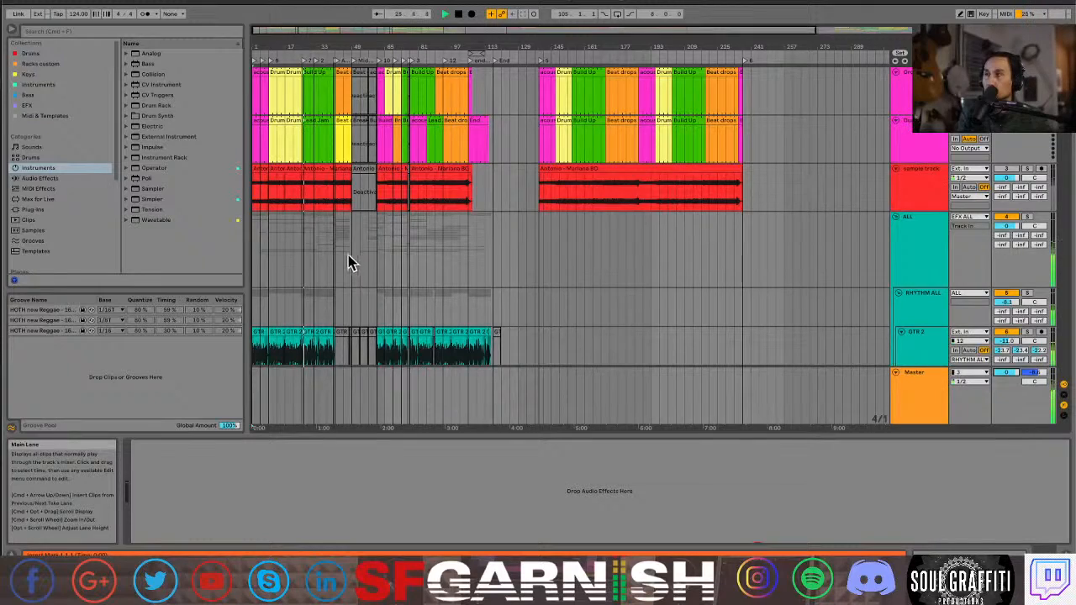
scroll(348, 255, "down", 6)
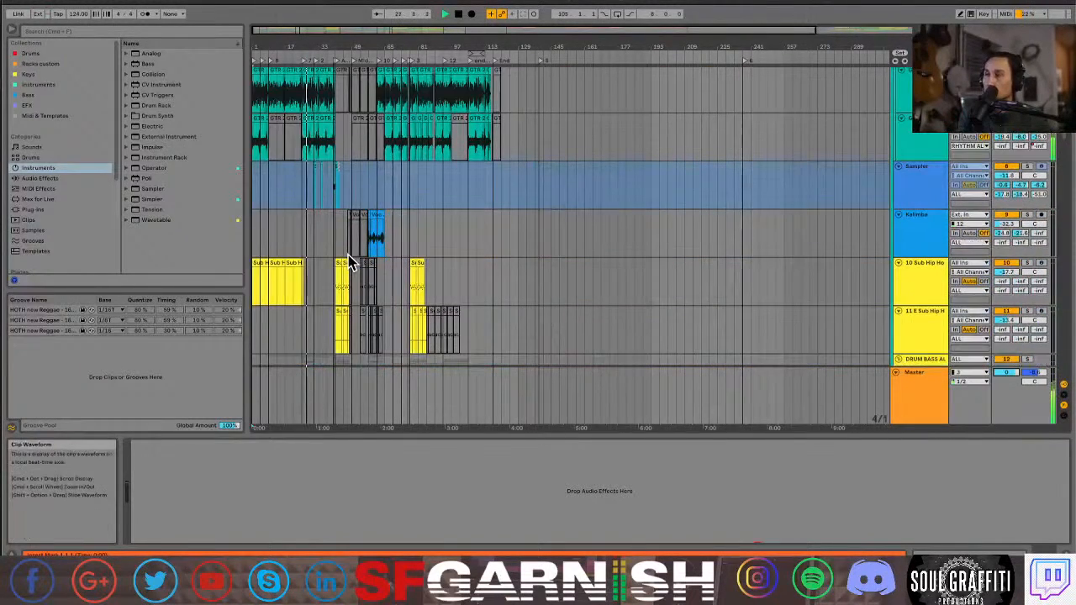
scroll(348, 257, "down", 1)
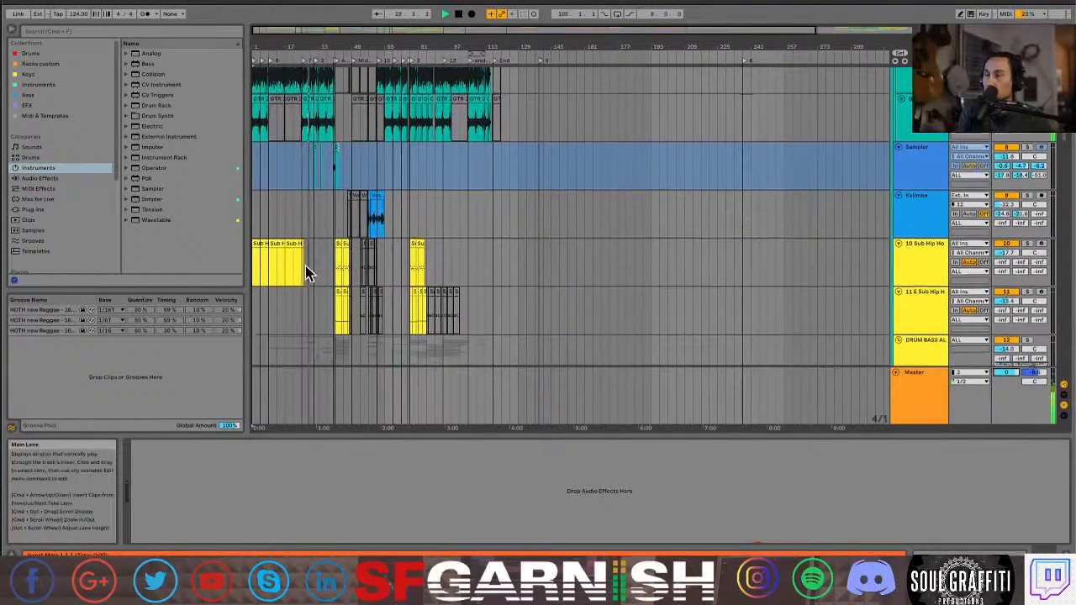
scroll(307, 268, "down", 6)
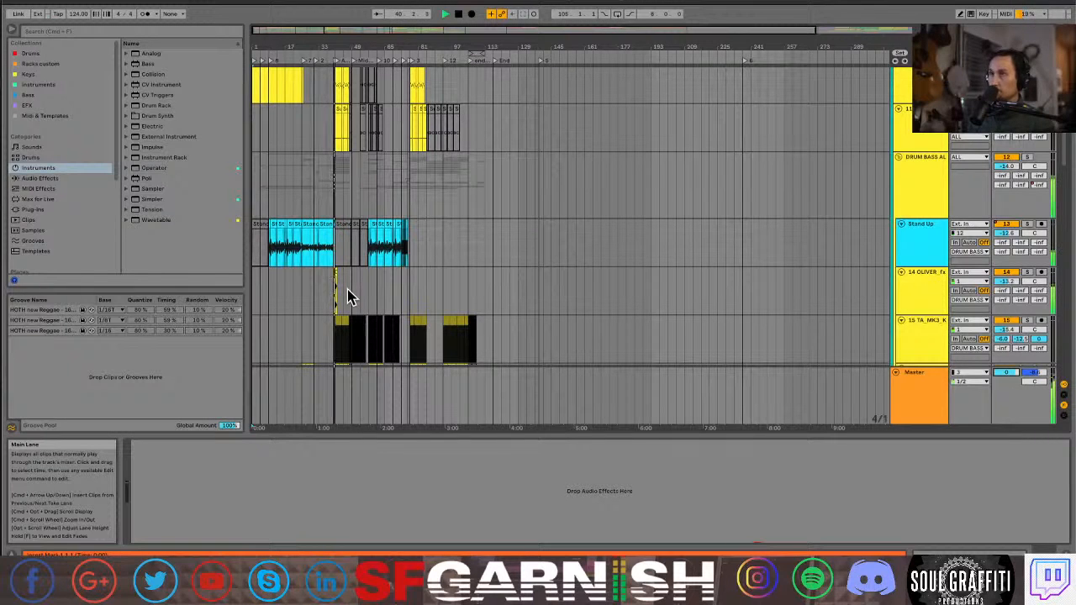
Lower the volume of the 10 Sub Hip Hop bass track to -19.6 dB around the section starting at bar 41
left_click(335, 298)
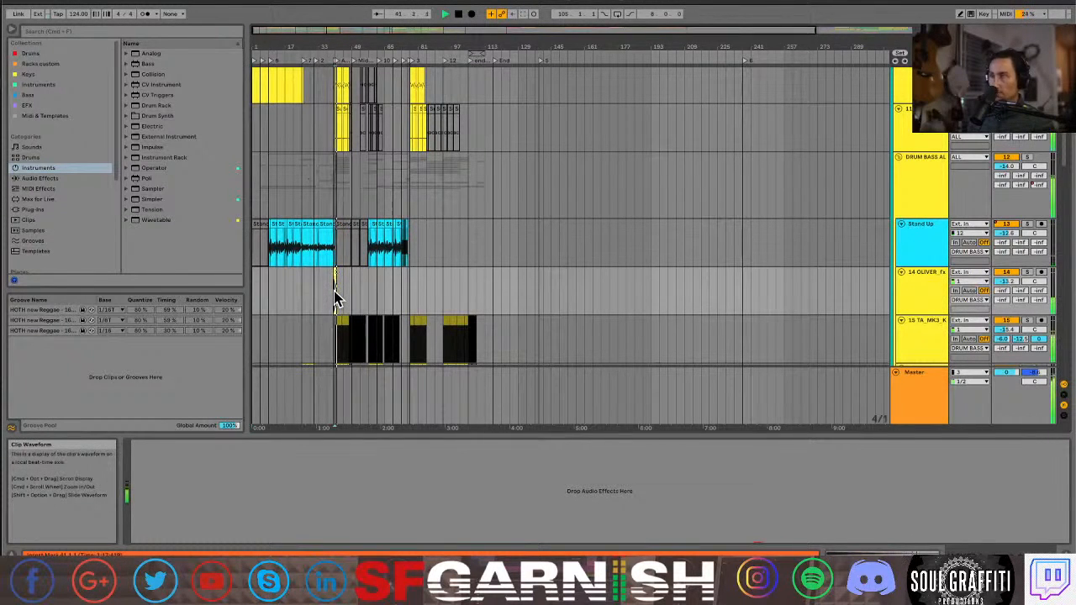
scroll(334, 293, "up", 5)
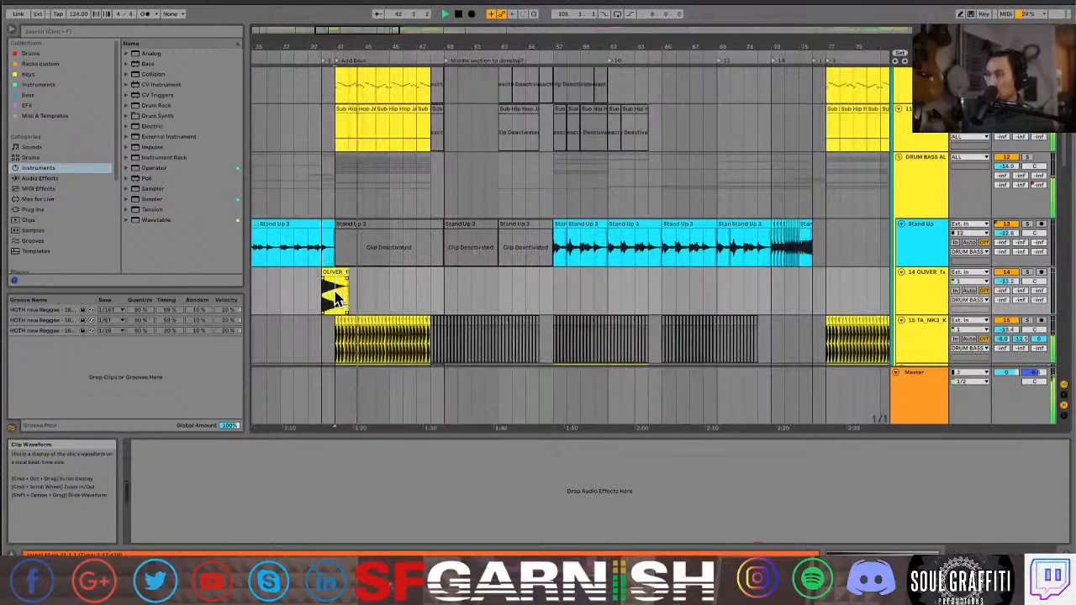
scroll(328, 296, "up", 4)
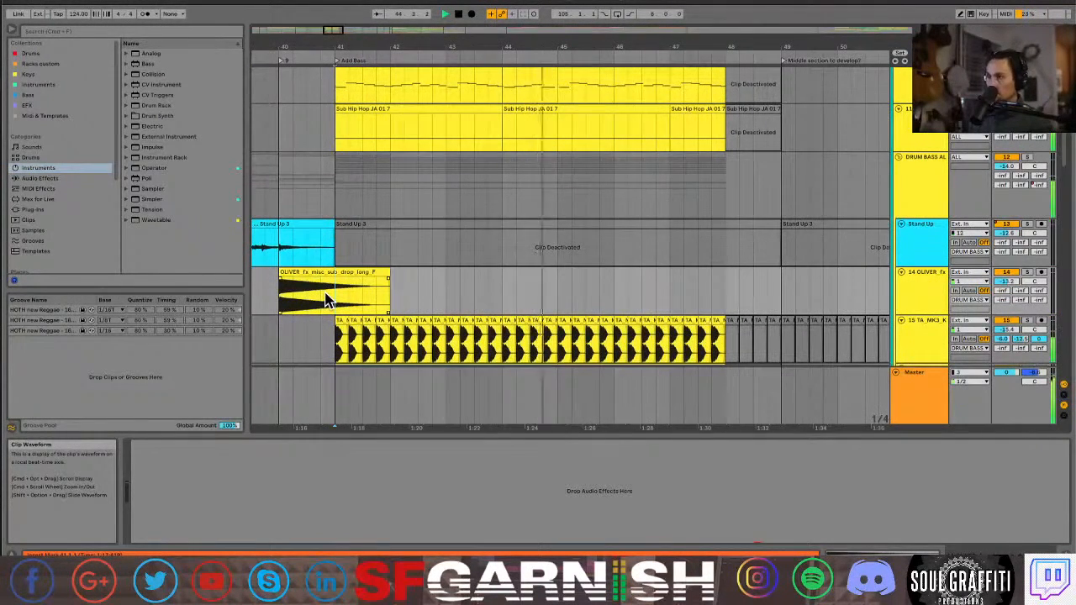
scroll(445, 290, "up", 3)
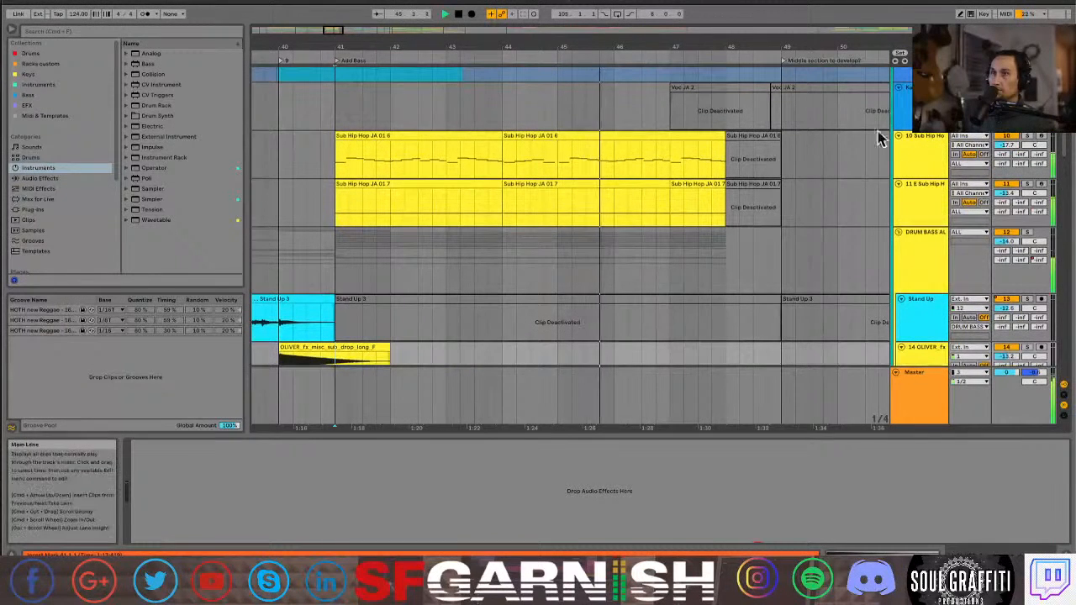
left_click_drag(1004, 150, 1005, 164)
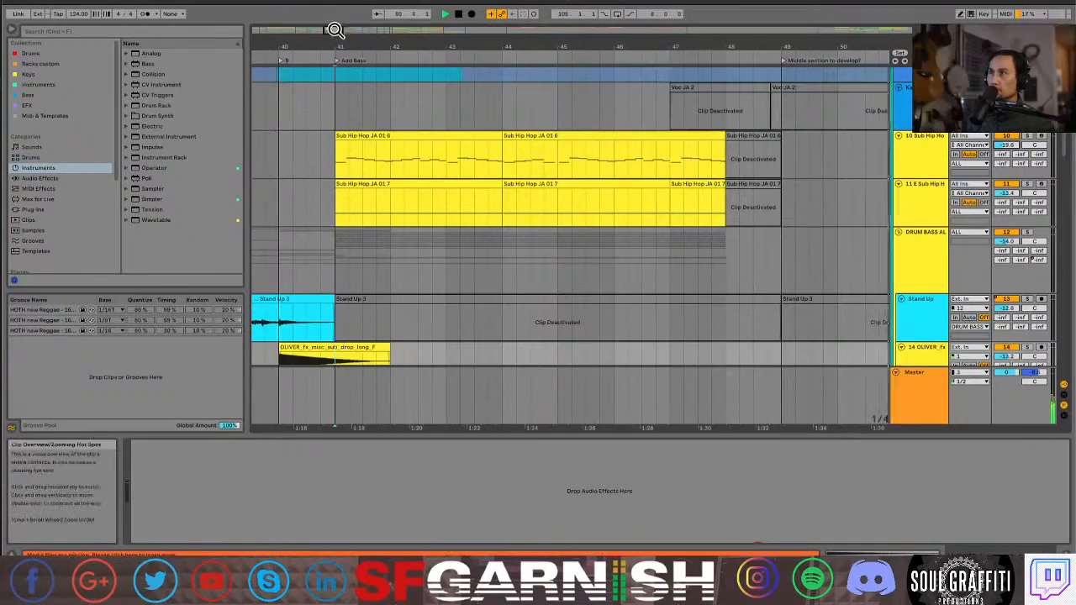
Select the clip on the 41 Violin 4 track that starts at bar 49 and open its notes in the MIDI note editor
scroll(524, 195, "down", 10)
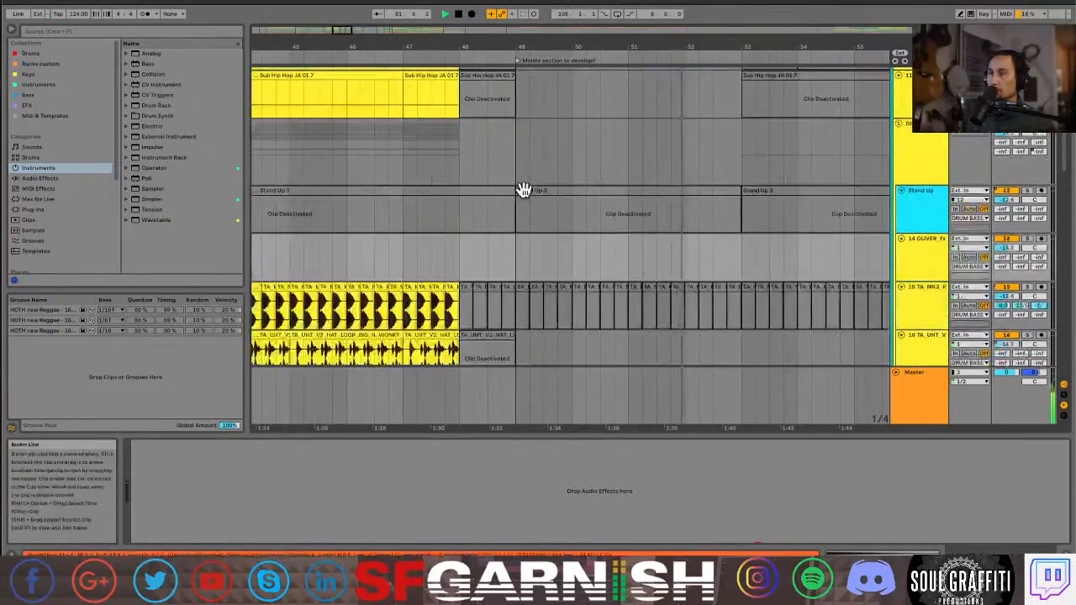
scroll(524, 195, "down", 15)
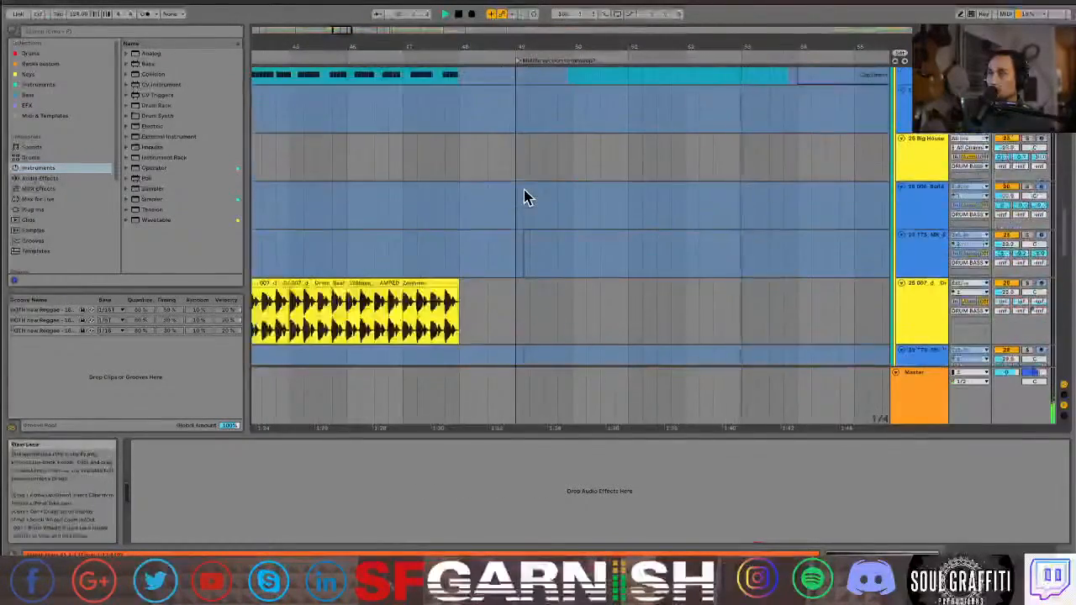
scroll(523, 195, "down", 10)
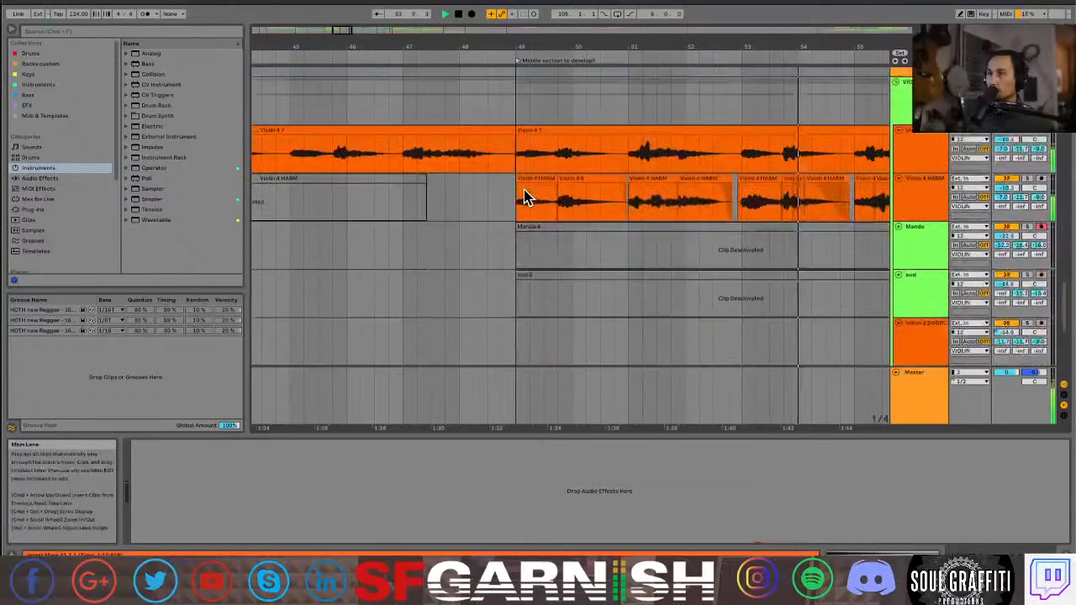
scroll(524, 197, "down", 1)
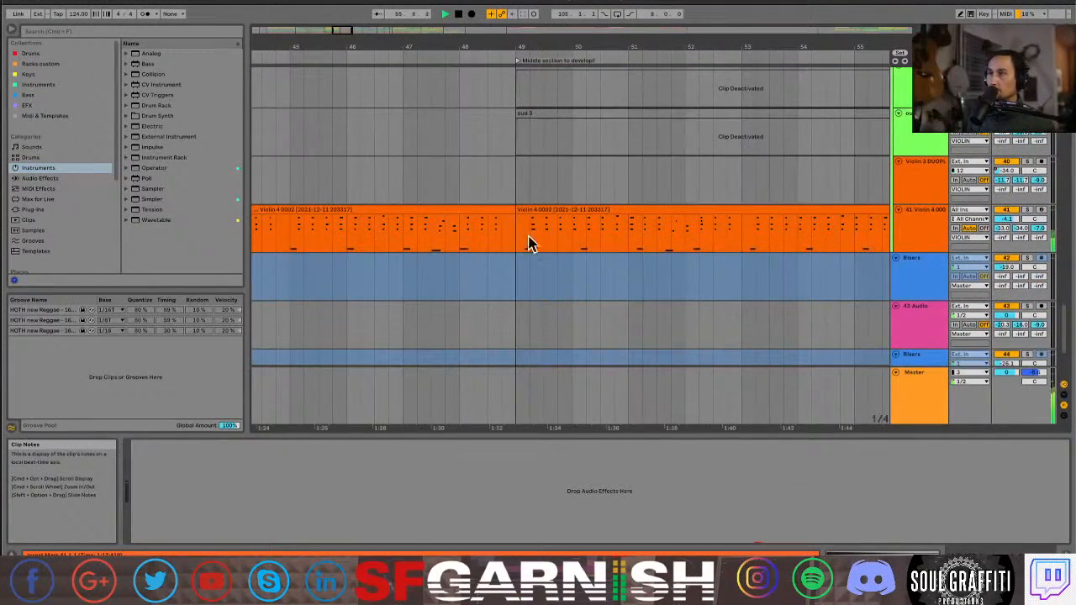
left_click(583, 212)
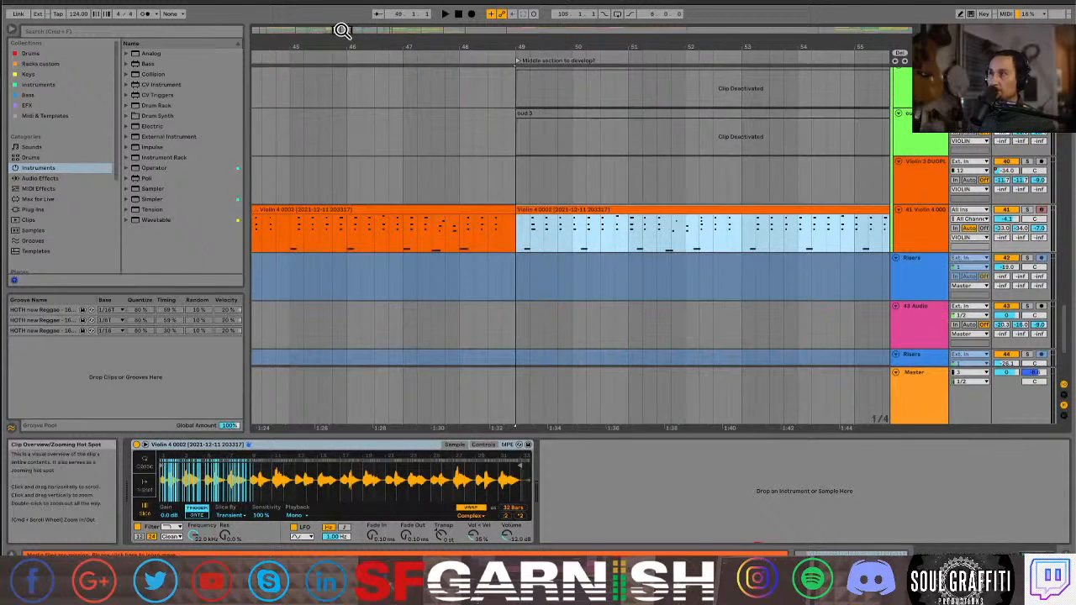
left_click_drag(343, 31, 343, 30)
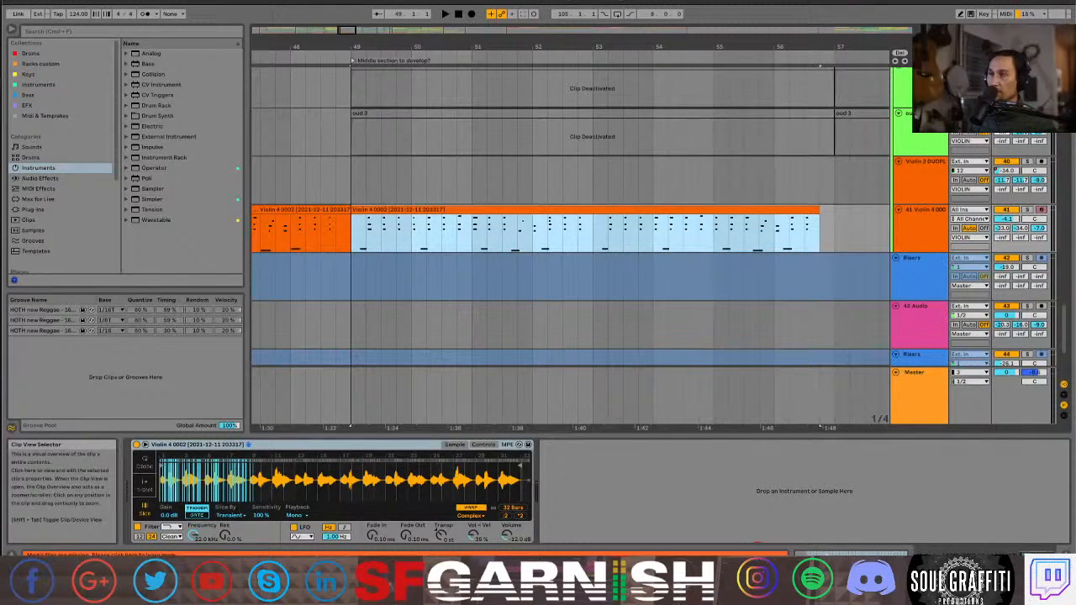
key("shift+Tab")
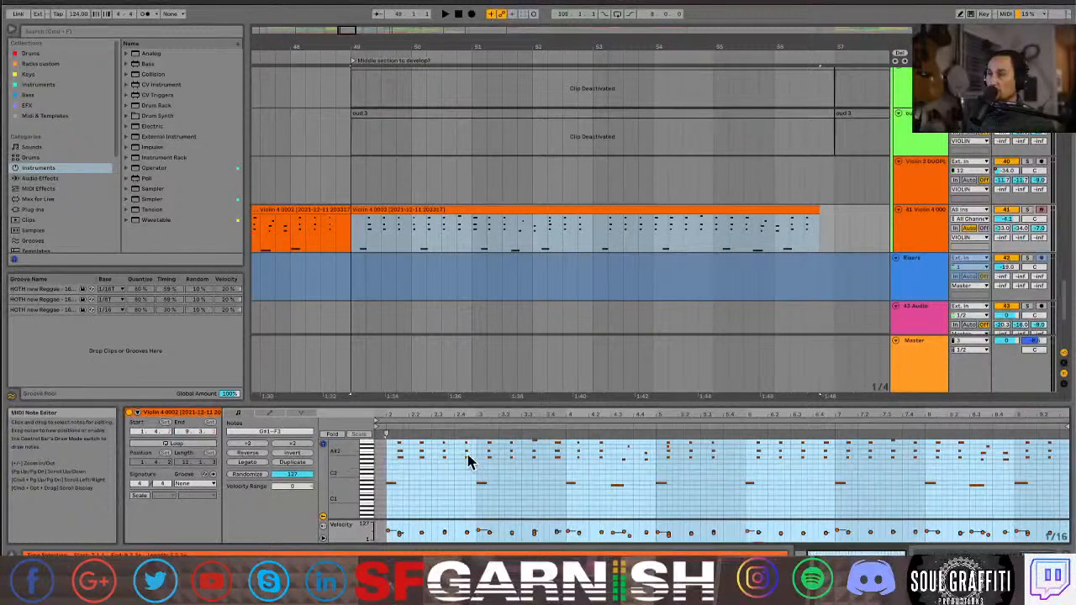
Play the Violin 4 MIDI clip briefly from bar 49 to check the timing of its opening notes
left_click(389, 467)
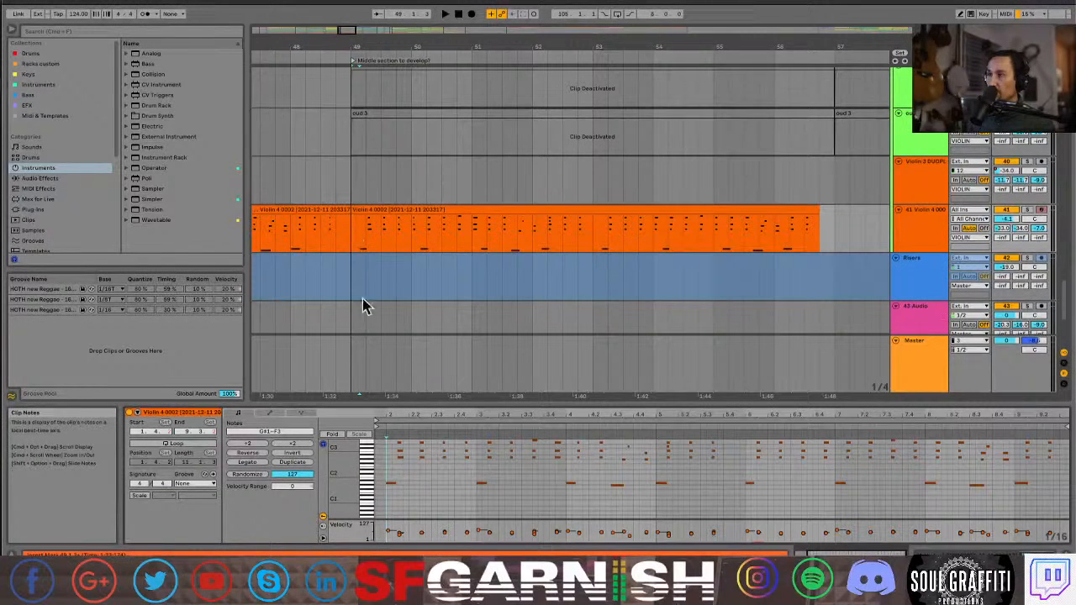
scroll(410, 481, "up", 2)
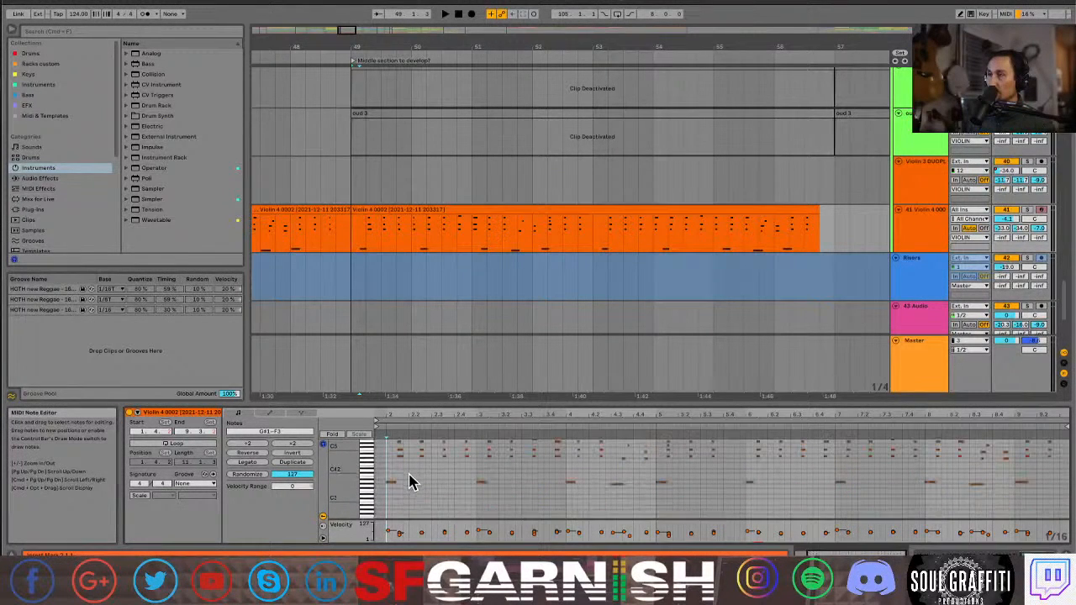
left_click(354, 241)
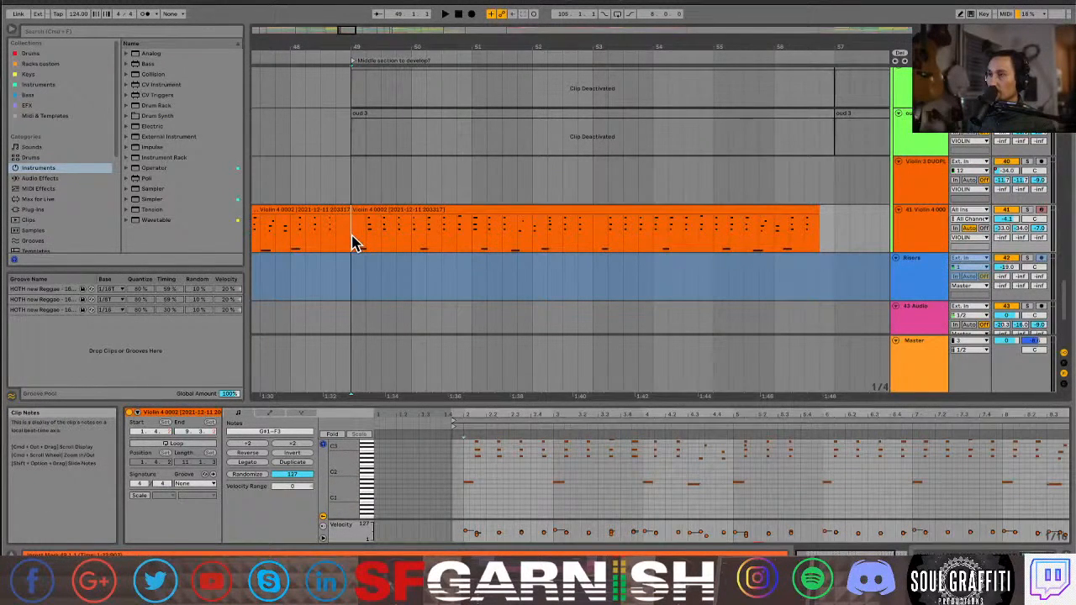
key("space")
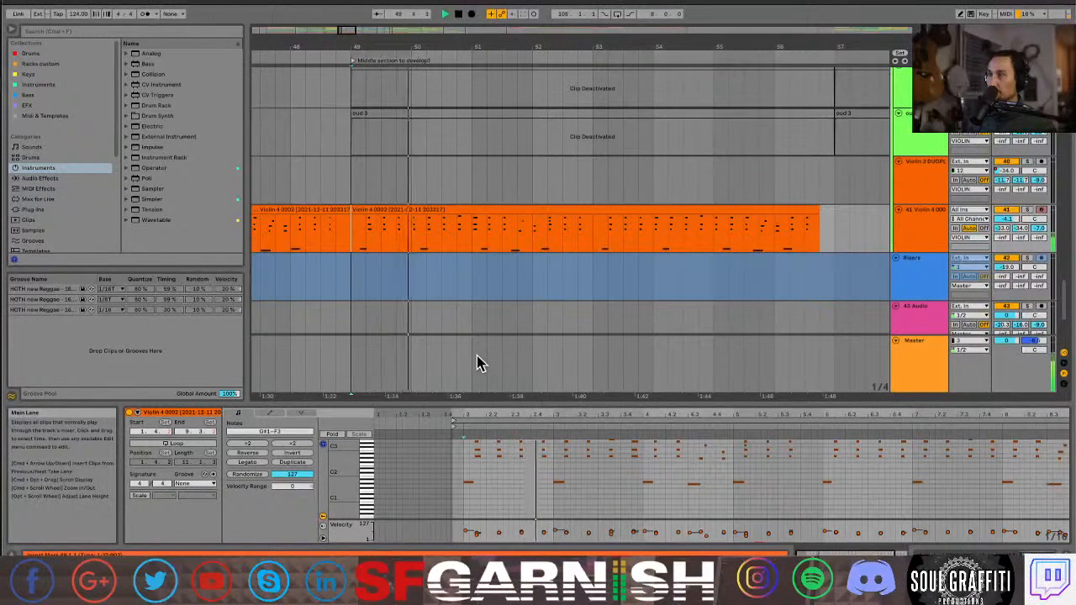
key("space")
Select the A2–E3 chord just after beat 2.2 in the violin clip and try to nudge it earlier
left_click(505, 458)
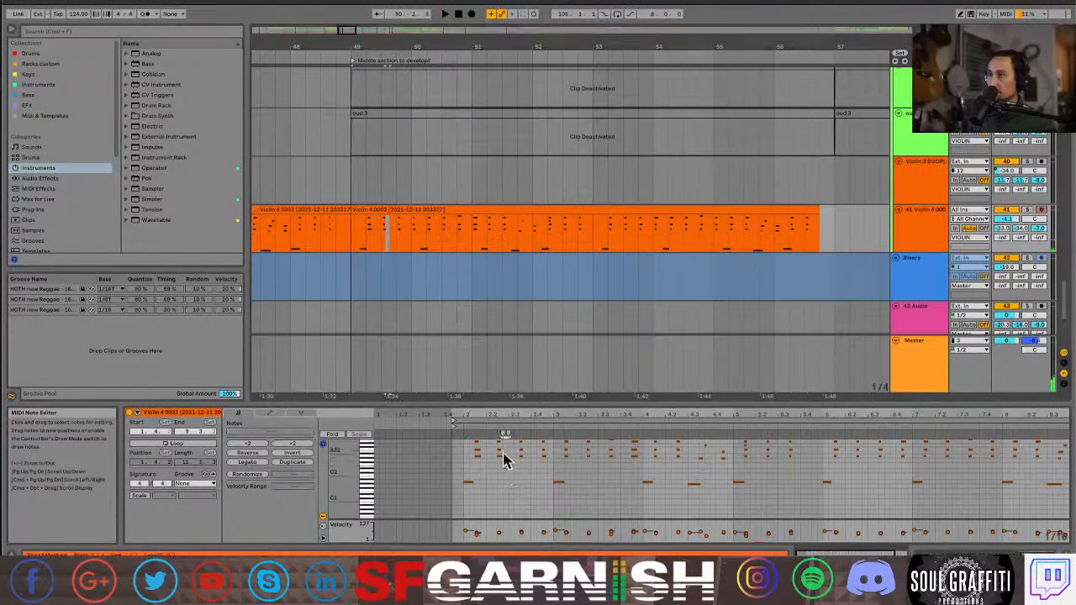
left_click(497, 437)
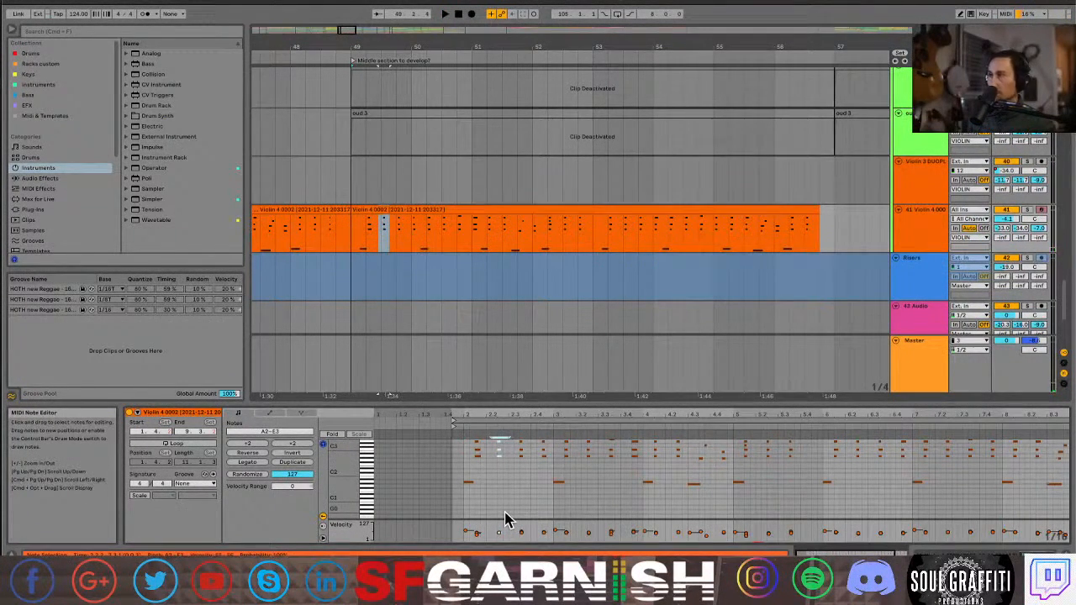
key("Left")
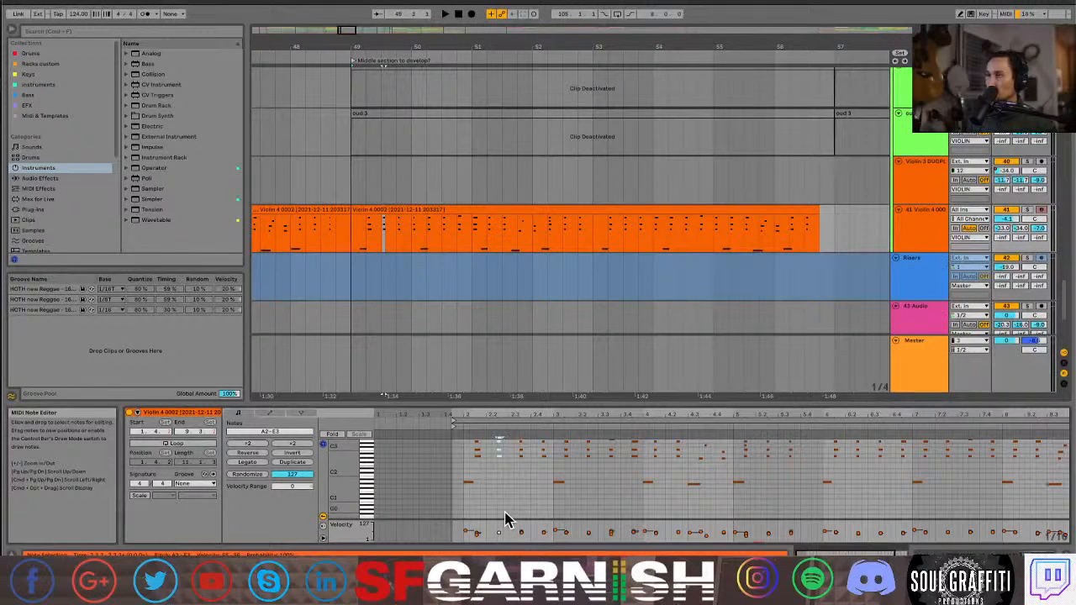
Try setting the violin clip's start to 2.1.1 and listen to the result from bar 49
left_click(453, 421)
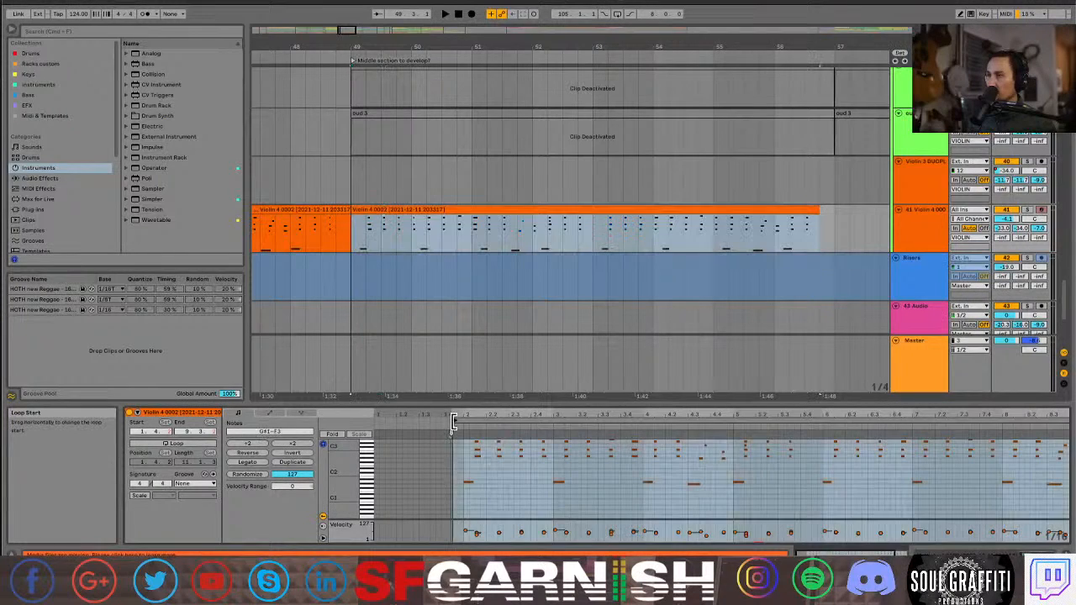
left_click_drag(452, 420, 468, 429)
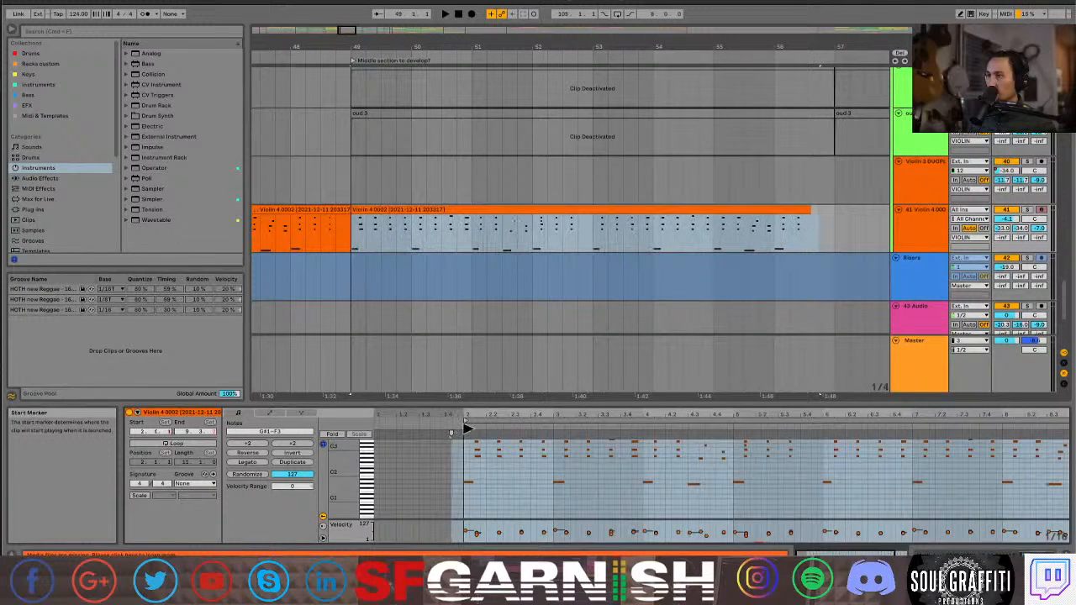
left_click(353, 243)
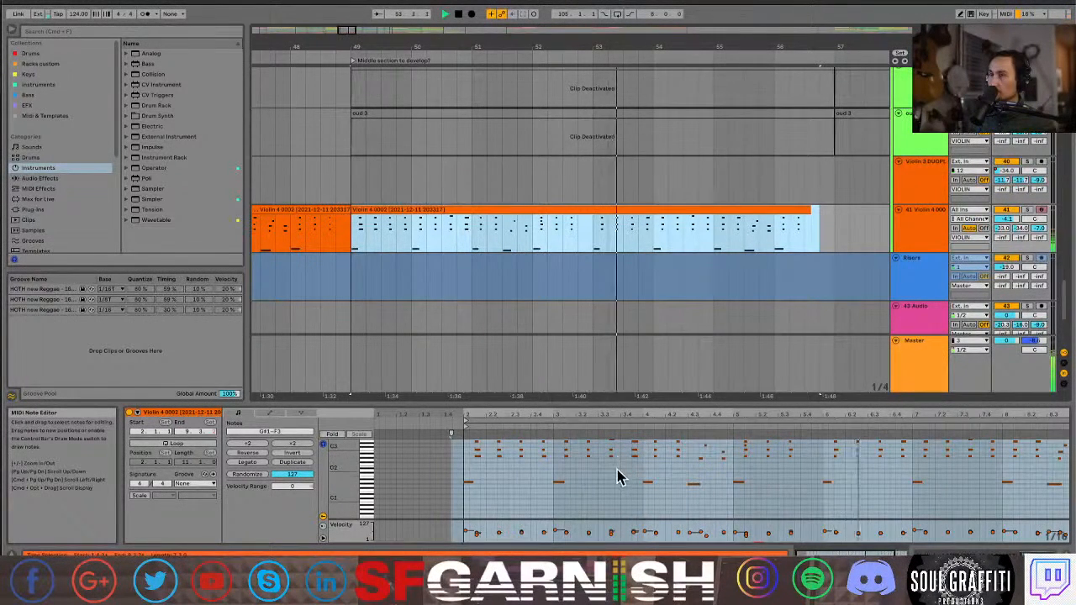
left_click(451, 462)
key("space")
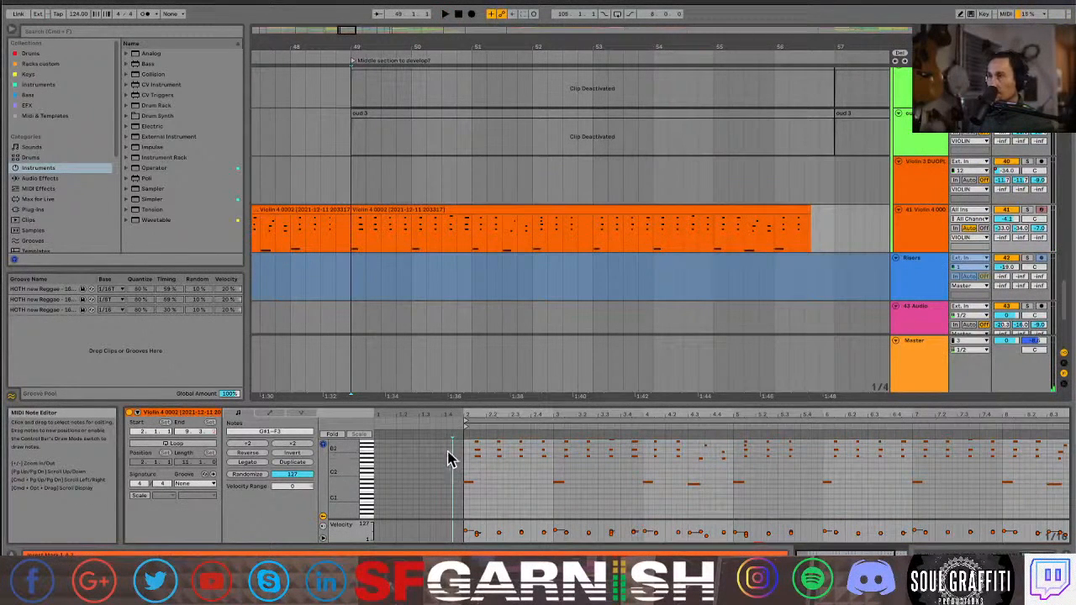
Move the violin clip's start marker back to beat 1.4, ahead of the first notes, and play the section
left_click_drag(466, 426, 455, 430)
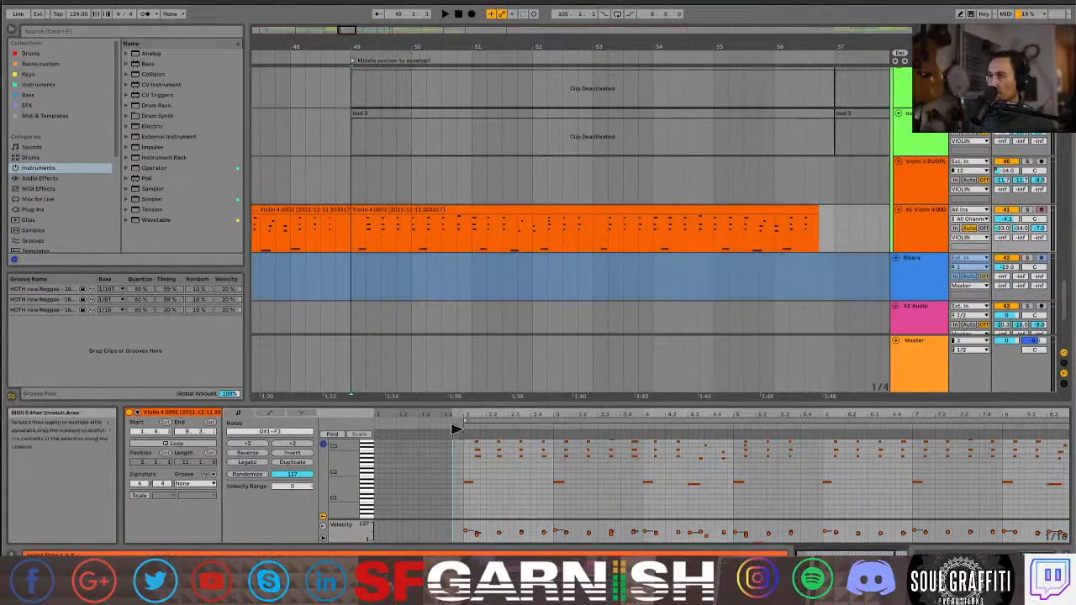
key("space")
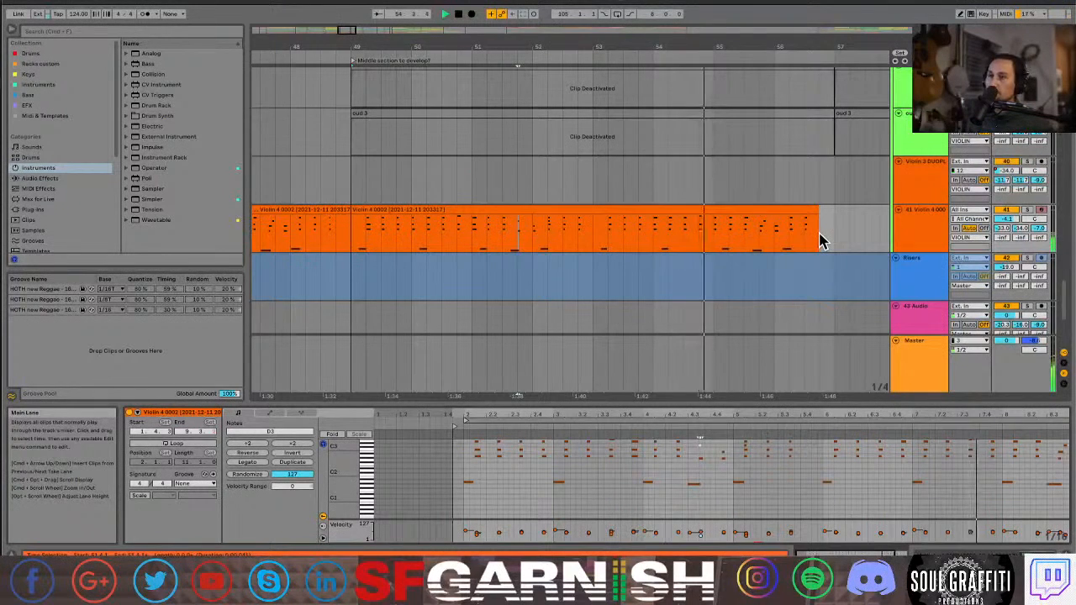
Solo the Violin 4 track to audition its clip, and replay the section from bar 49 with the full mix
left_click(1028, 210)
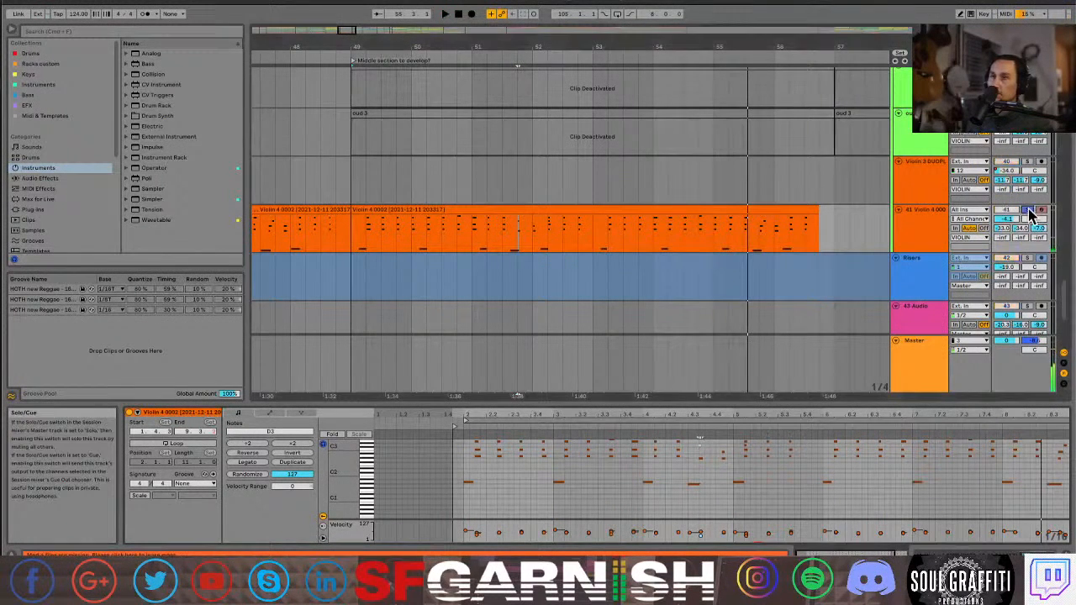
key("space")
key("space")
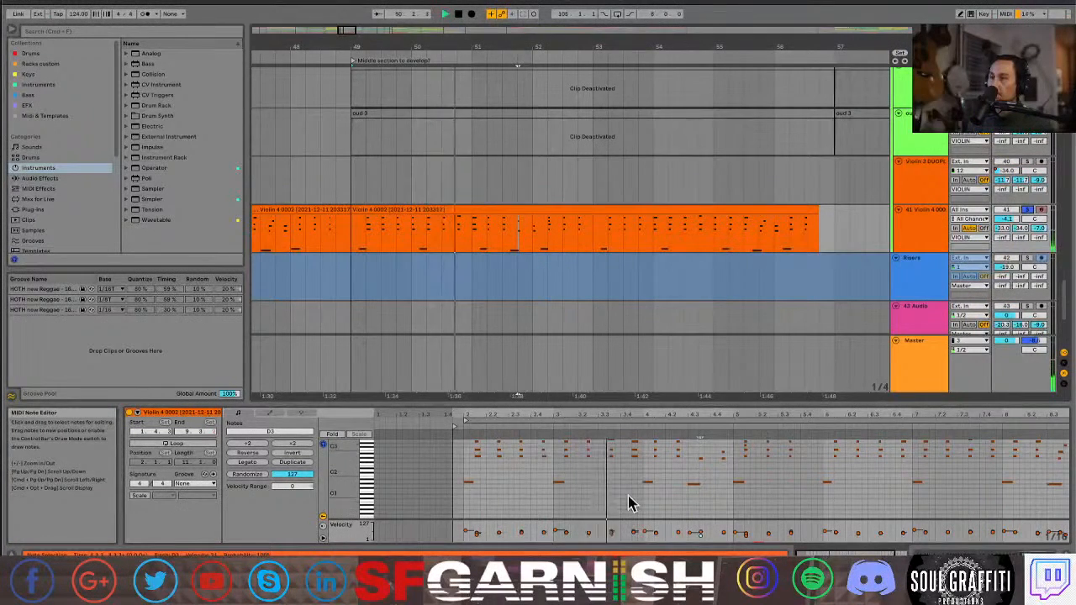
scroll(628, 496, "down", 2)
scroll(628, 496, "up", 4)
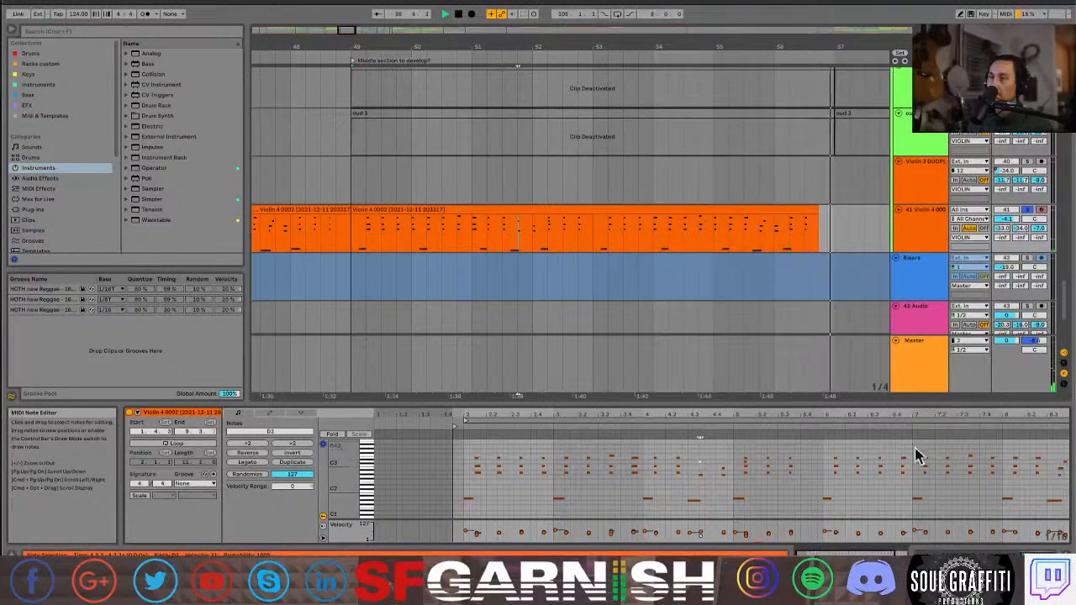
key("space")
left_click(352, 241)
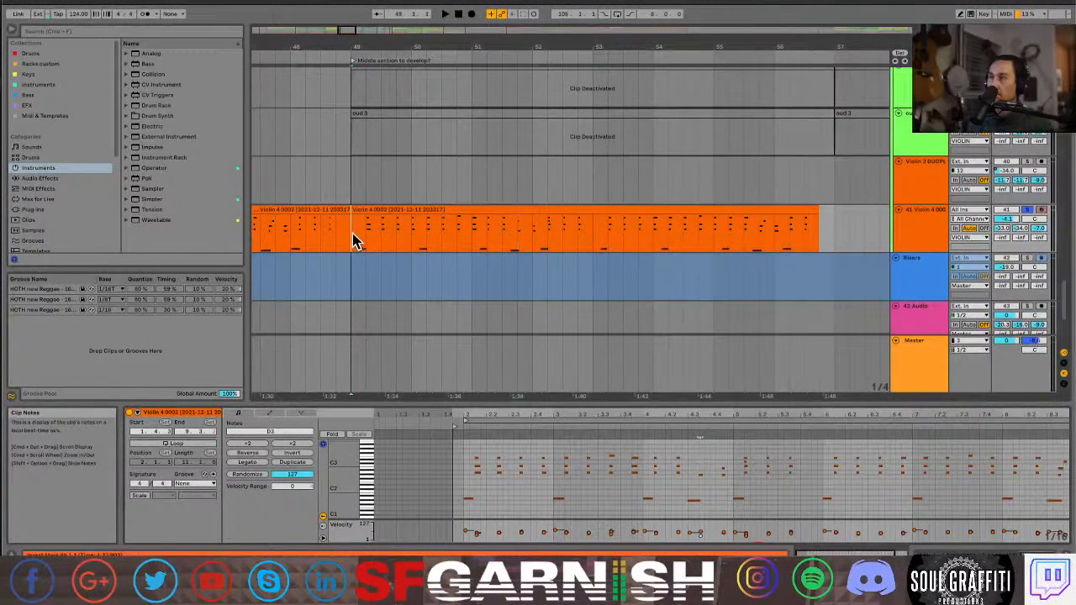
key("space")
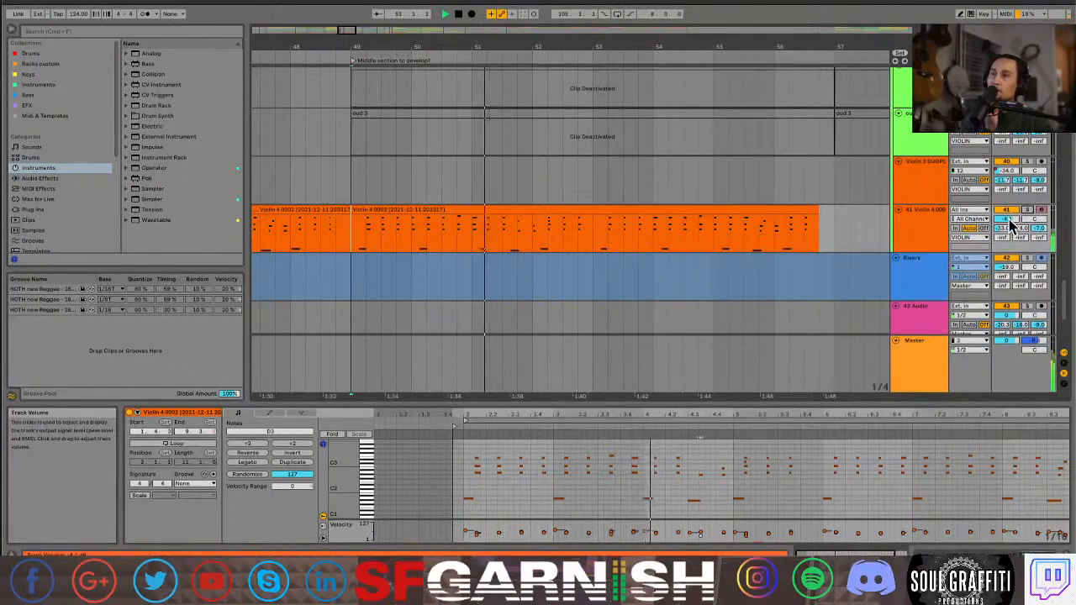
Show the Violin 4 track's devices and add Auto Pan from the EFX collection after the sampler
key("ctrl+z")
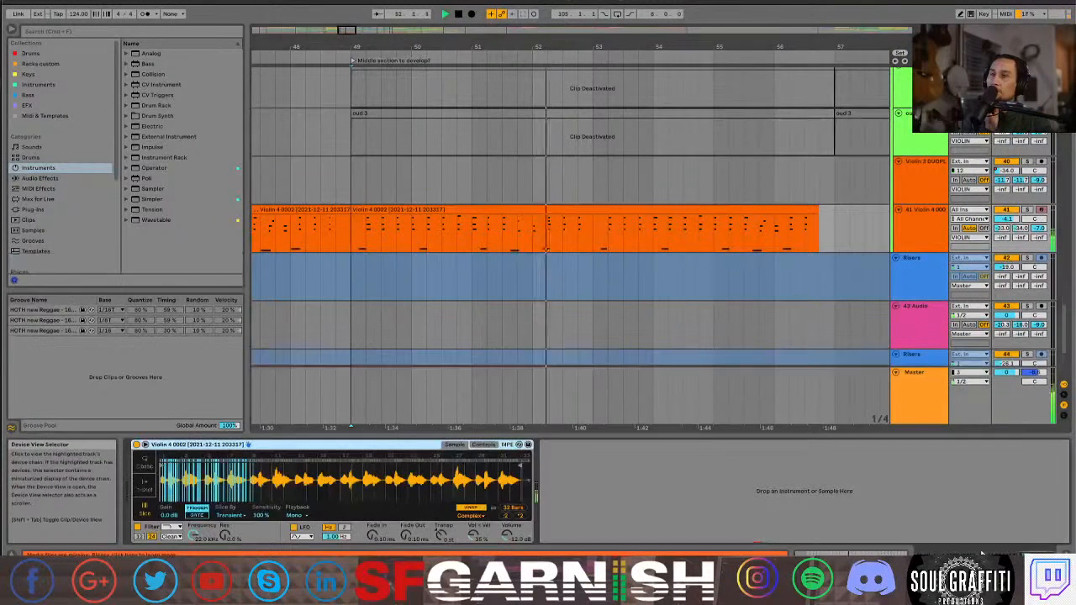
left_click(47, 75)
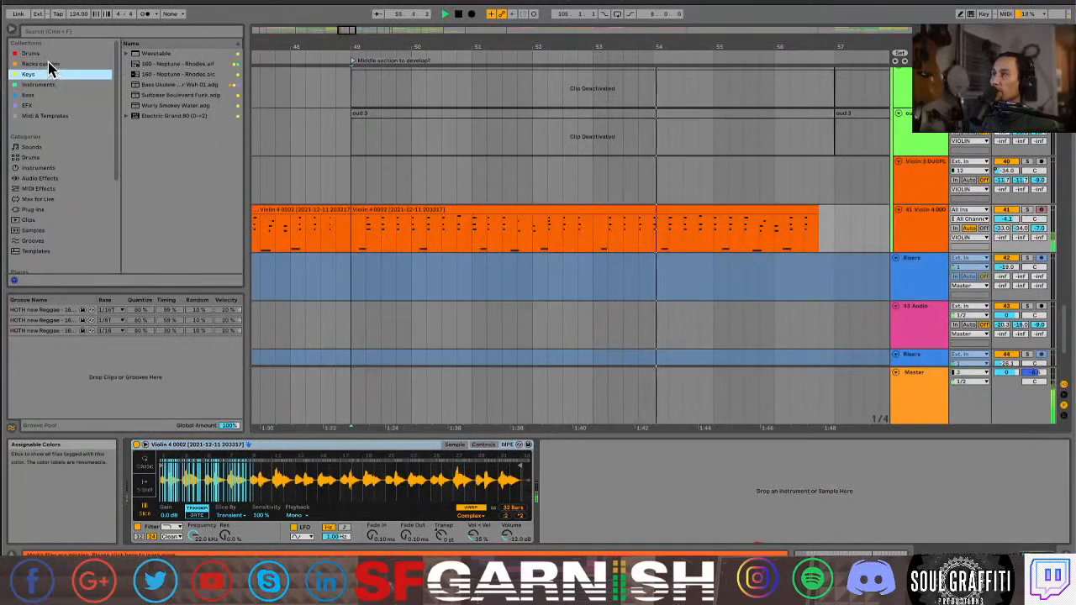
left_click(42, 106)
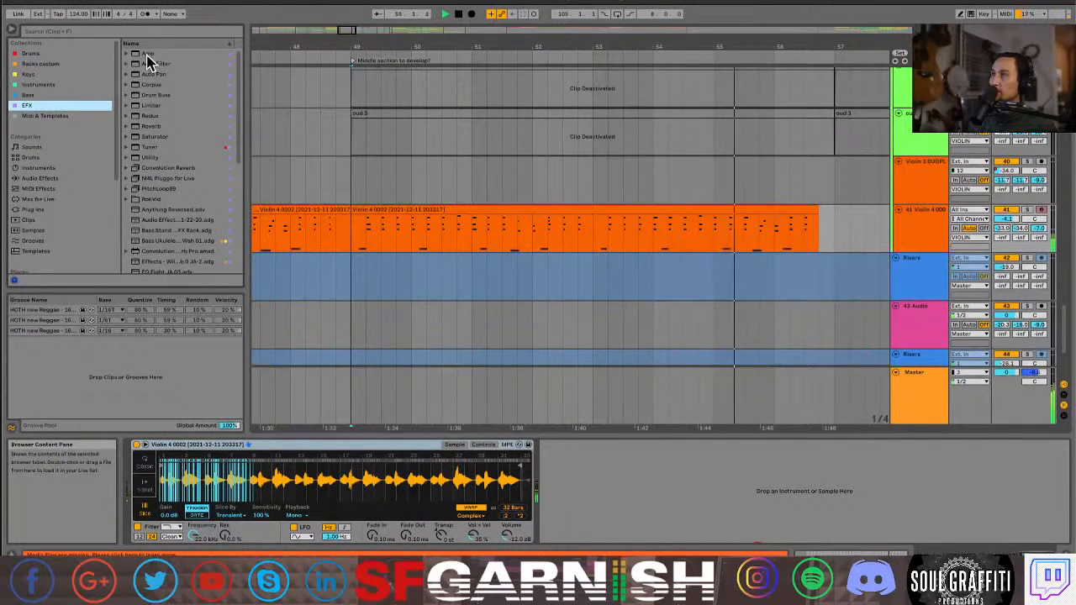
left_click(151, 74)
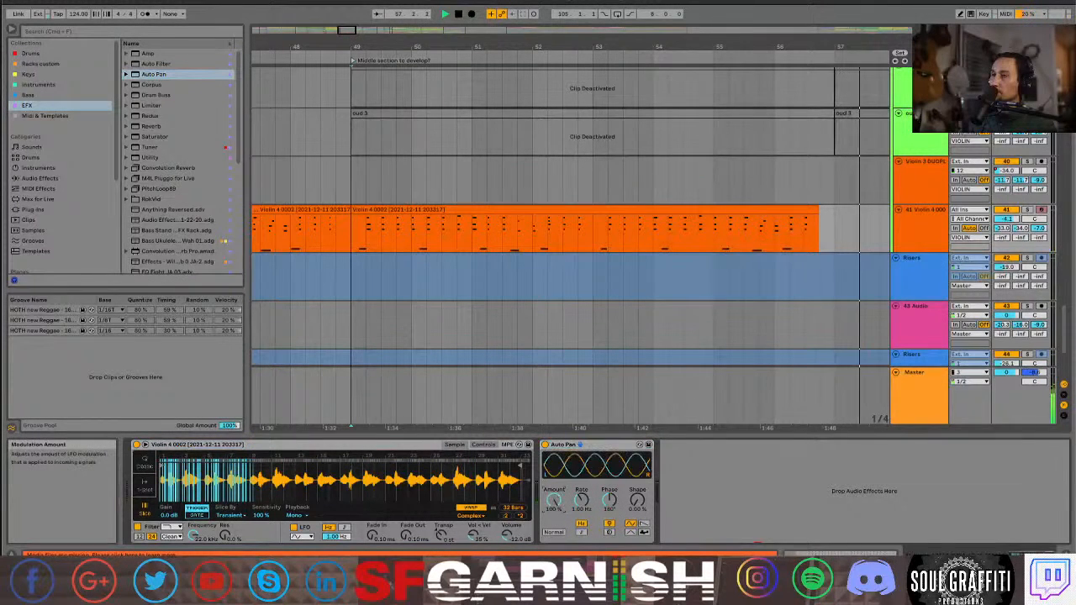
Slow Auto Pan's rate, set its shape to about 28% and phase to about 181°, and lower the Violin 4 track volume to -7.4
left_click_drag(581, 501, 639, 540)
left_click_drag(609, 499, 609, 580)
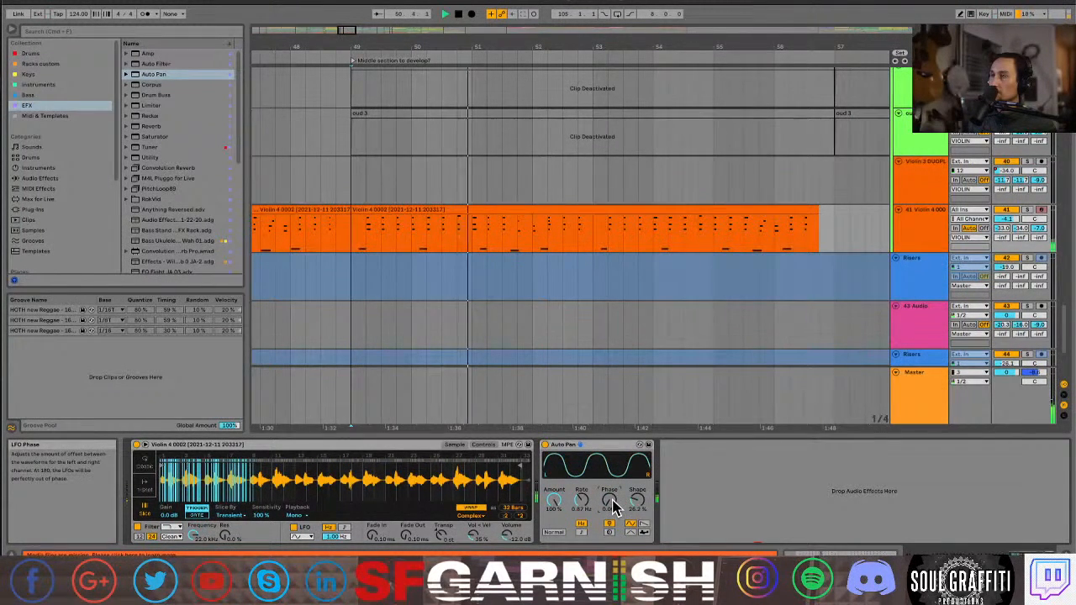
left_click(1028, 210)
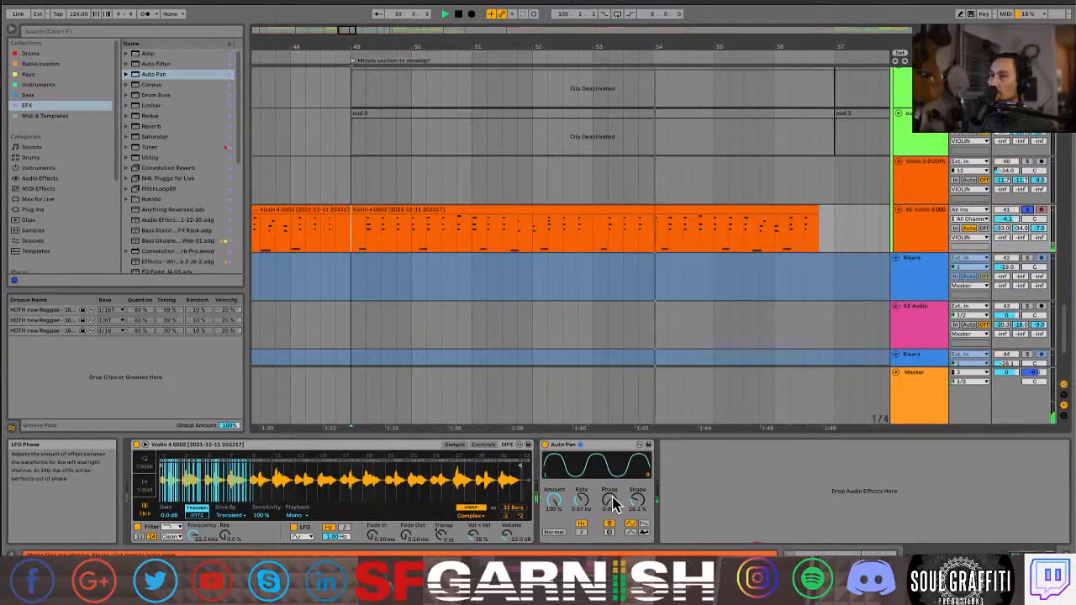
left_click_drag(609, 505, 609, 471)
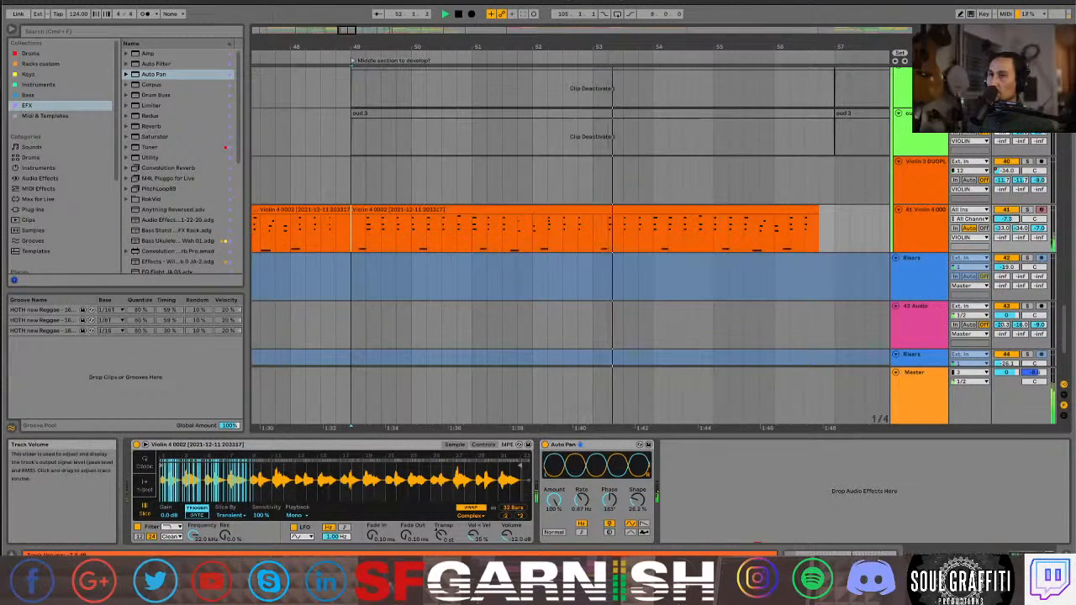
Copy the Violin 4 section from bar 49 to bar 57 and paste it at bar 77
scroll(709, 241, "down", 3)
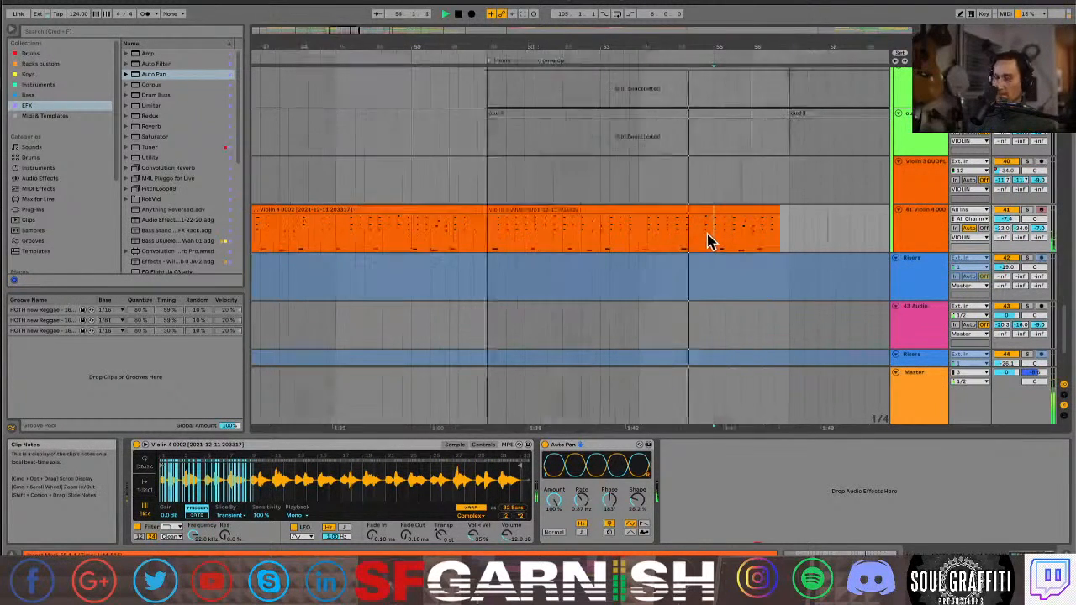
scroll(709, 241, "down", 5)
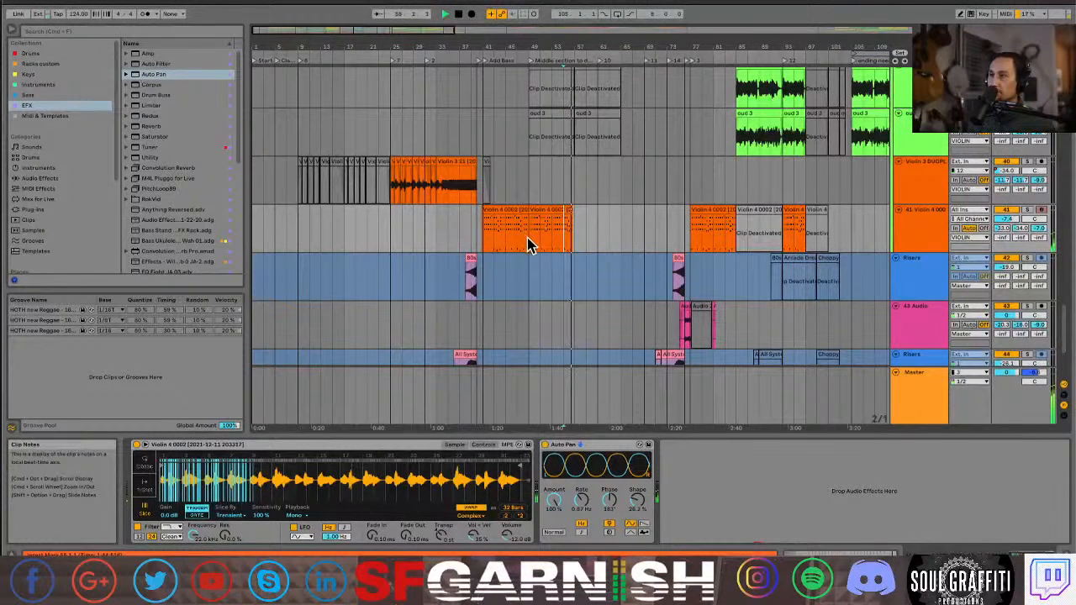
left_click_drag(529, 239, 577, 246)
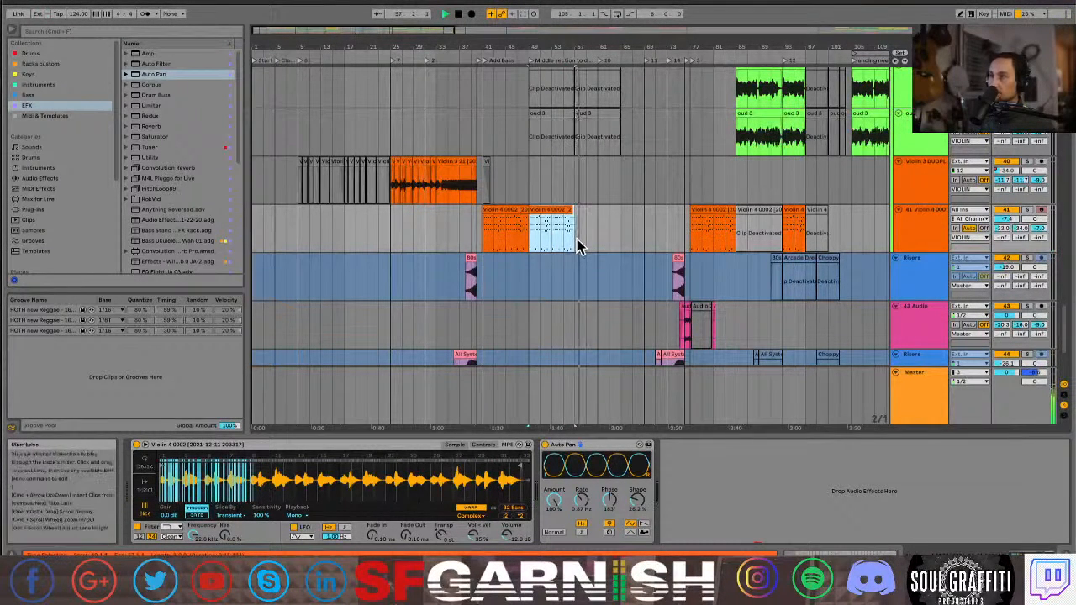
left_click(691, 250)
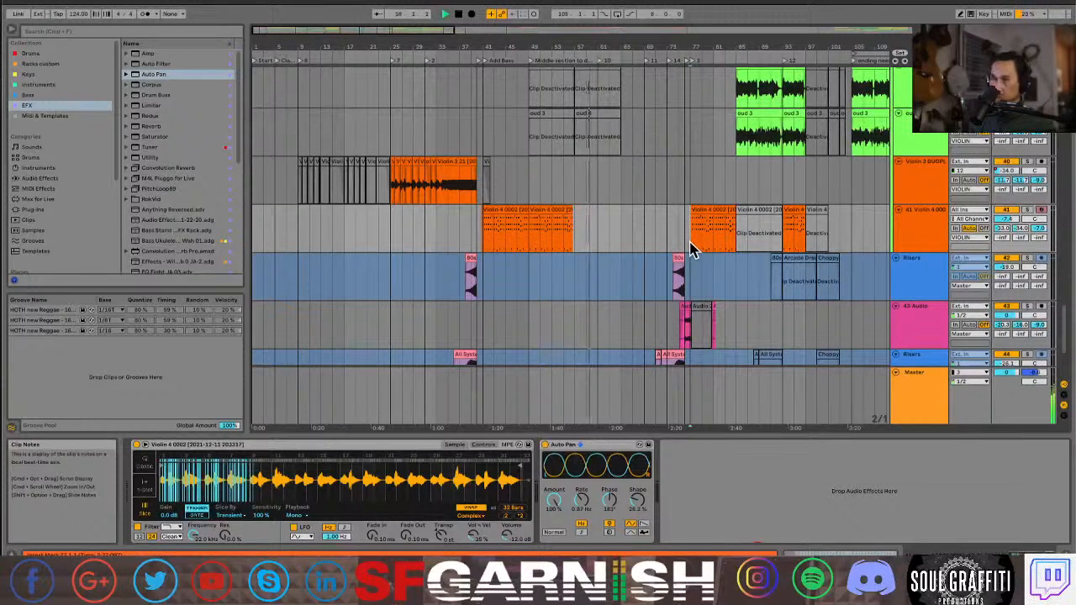
scroll(691, 250, "up", 3)
left_click(691, 250)
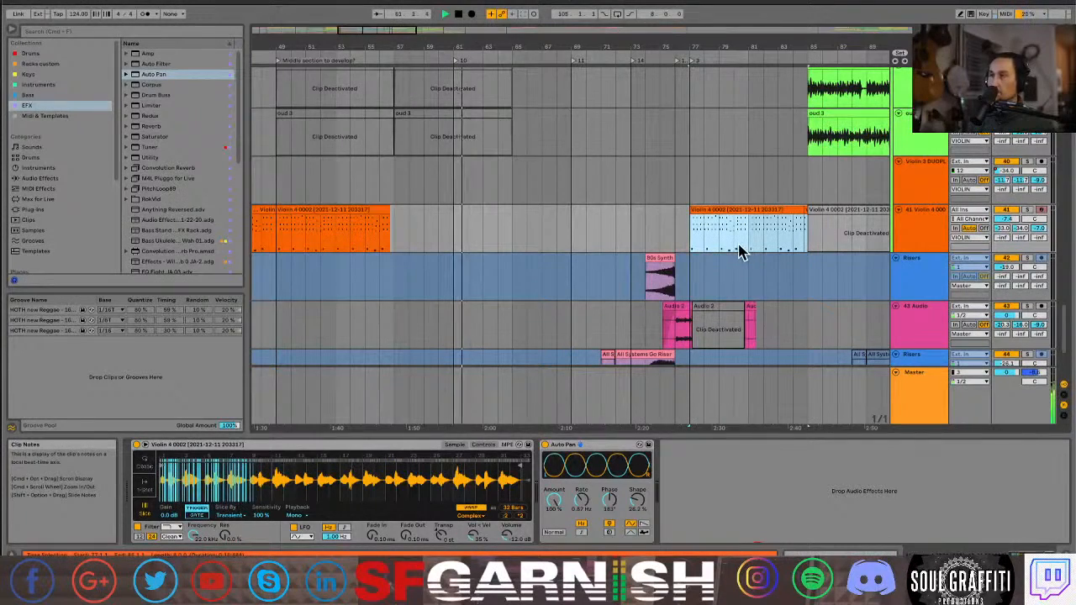
scroll(736, 249, "down", 3)
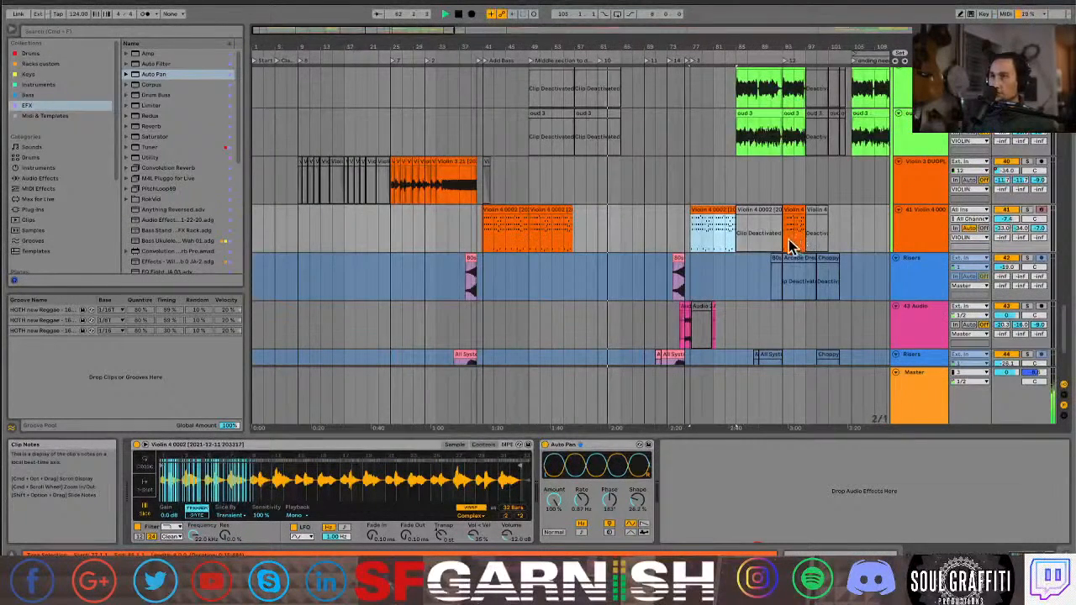
left_click(783, 245)
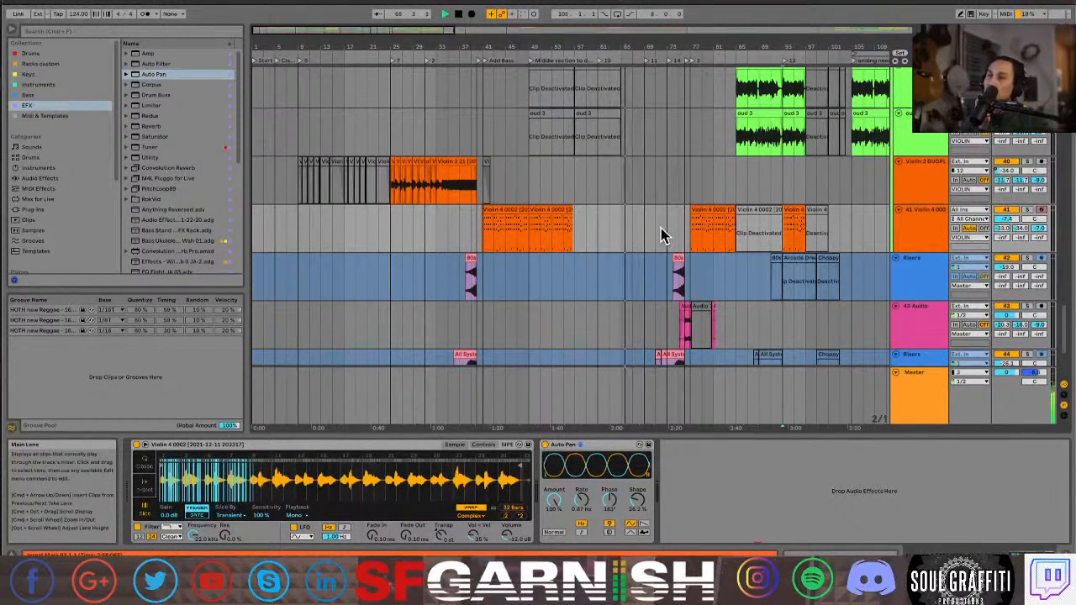
Lower the volume of the pink audio track between the risers to -1.8 and rename the track Yell
scroll(661, 234, "up", 3)
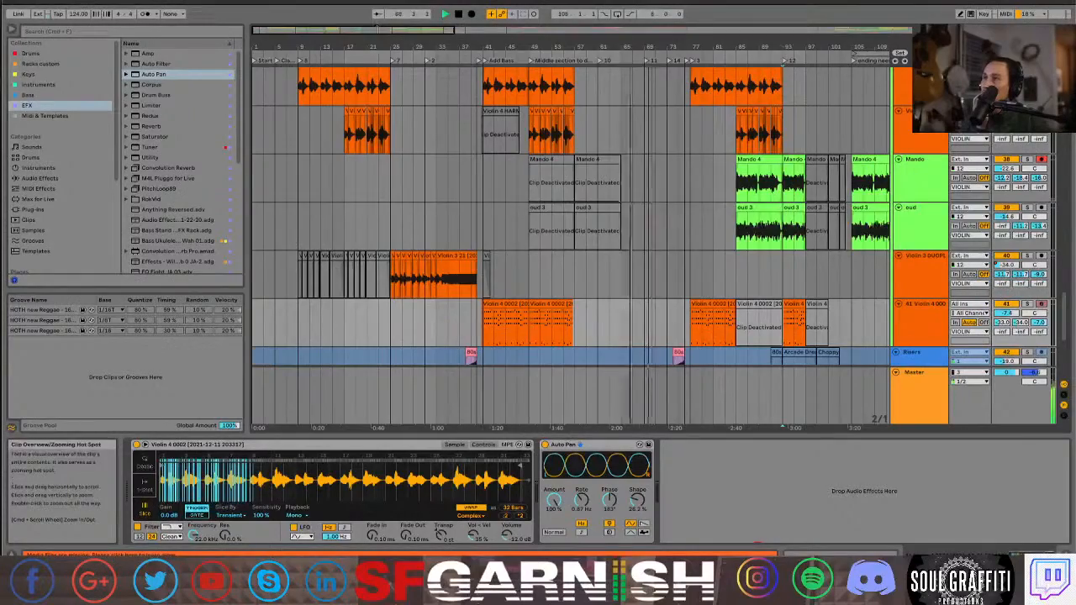
left_click_drag(375, 31, 412, 29)
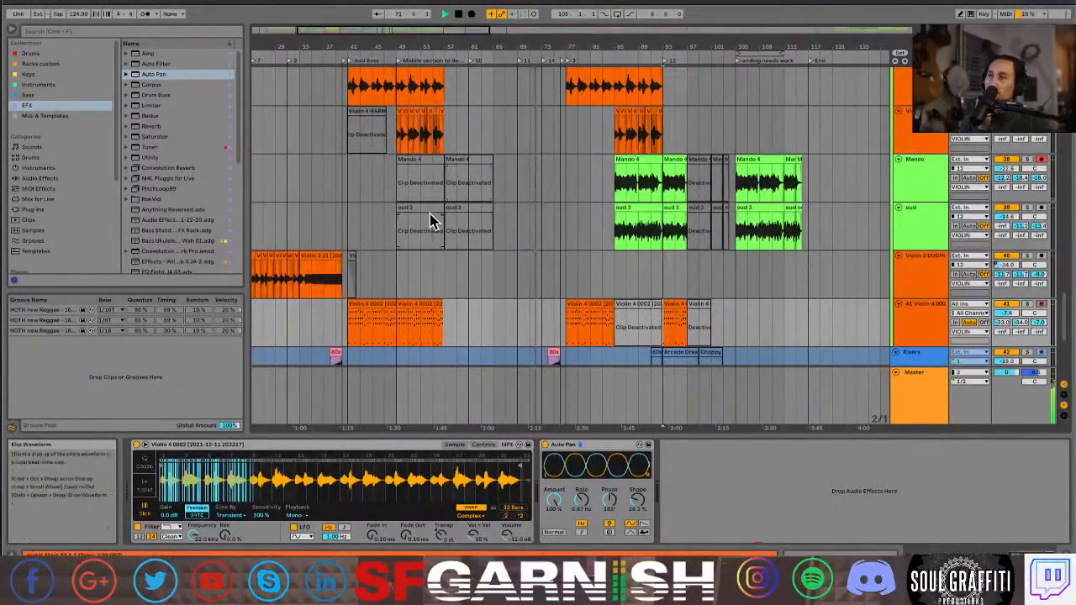
scroll(549, 264, "down", 5)
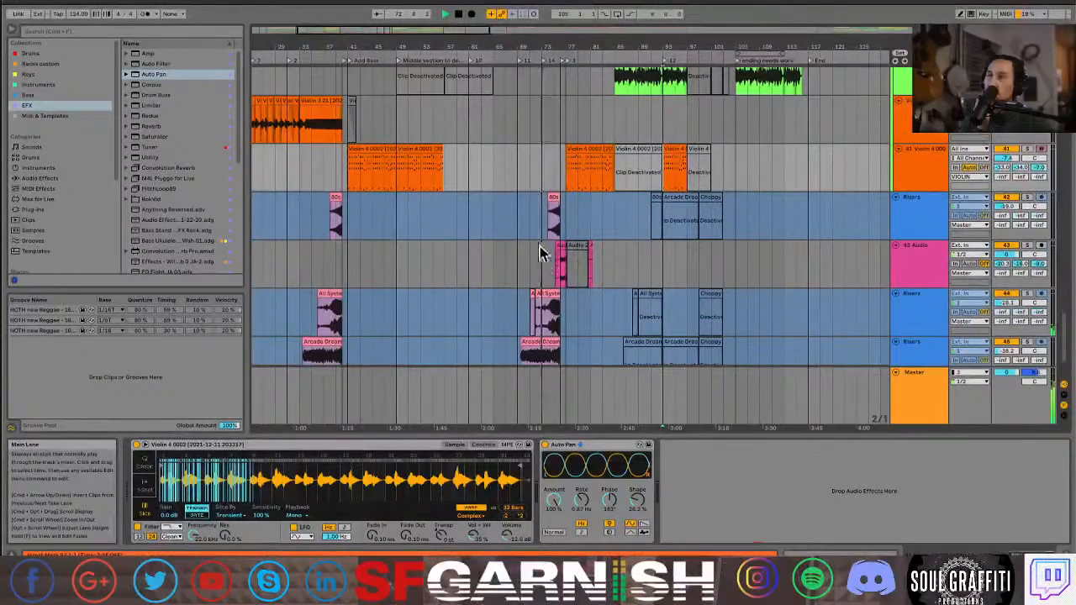
scroll(547, 261, "down", 3)
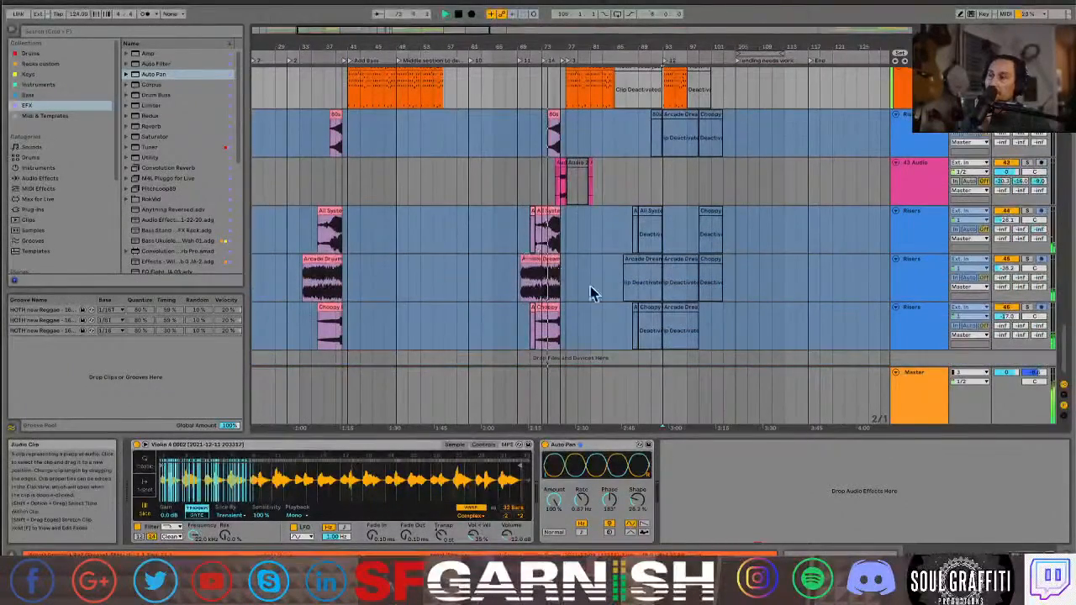
scroll(599, 295, "down", 1)
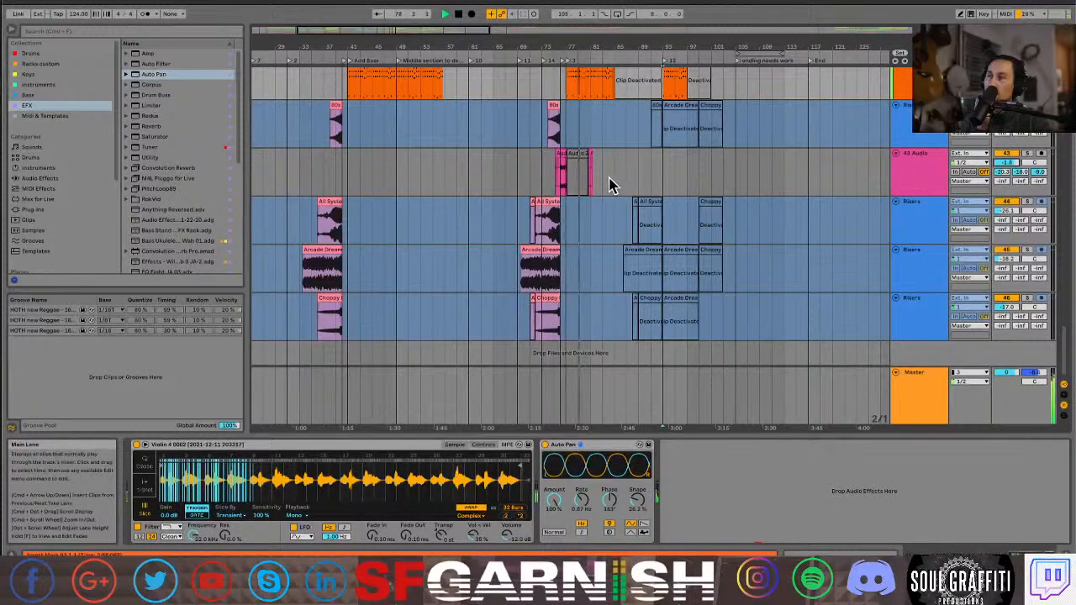
left_click(921, 163)
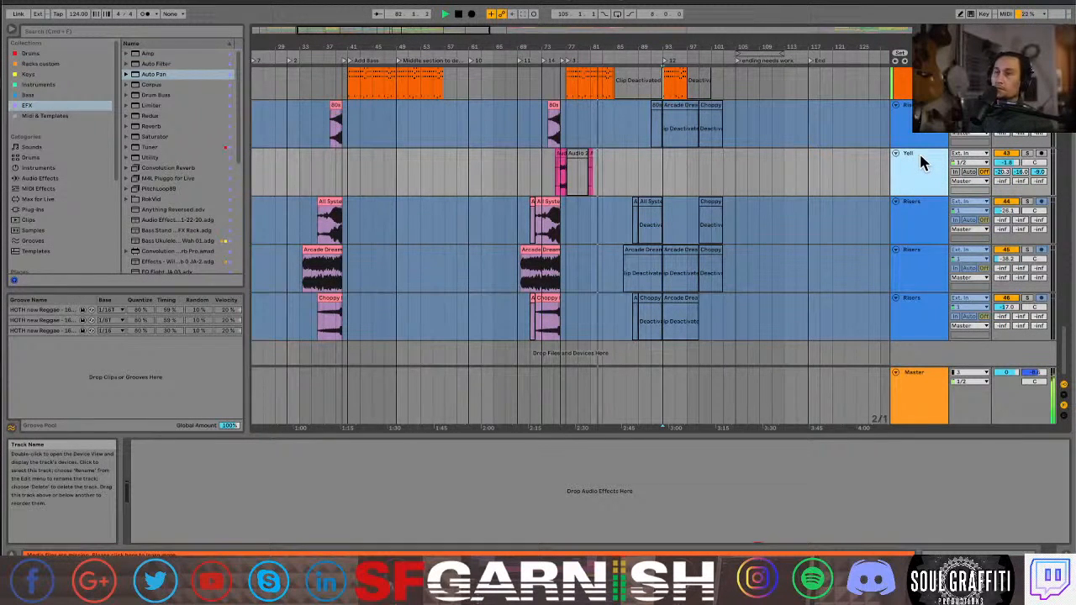
Split the oud 3 clip that starts at bar 85 into two four-bar clips at bar 89, and play from bar 85
scroll(595, 181, "up", 3)
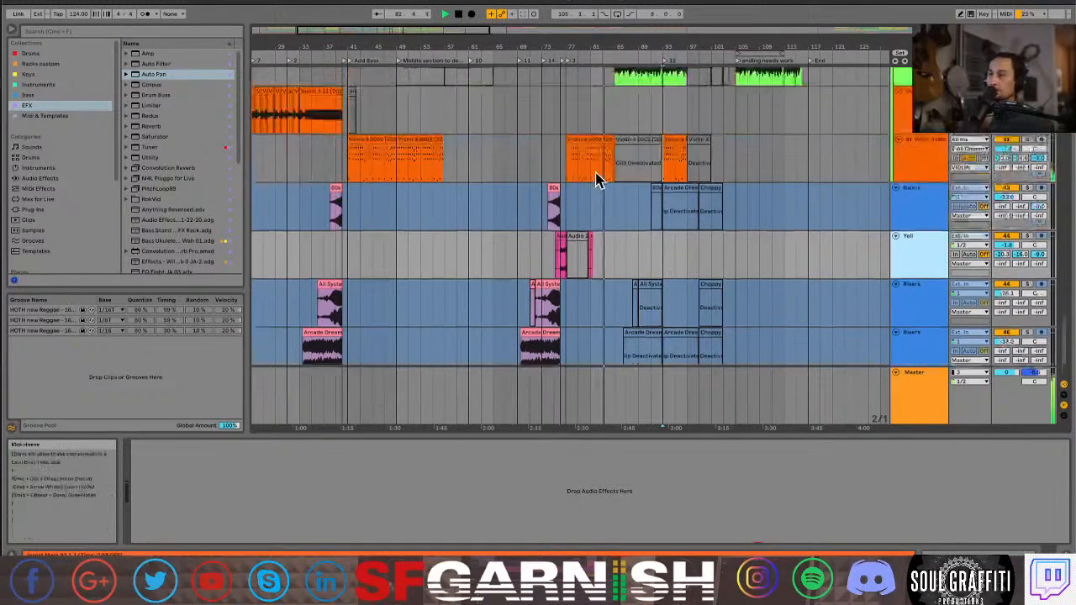
scroll(595, 180, "up", 5)
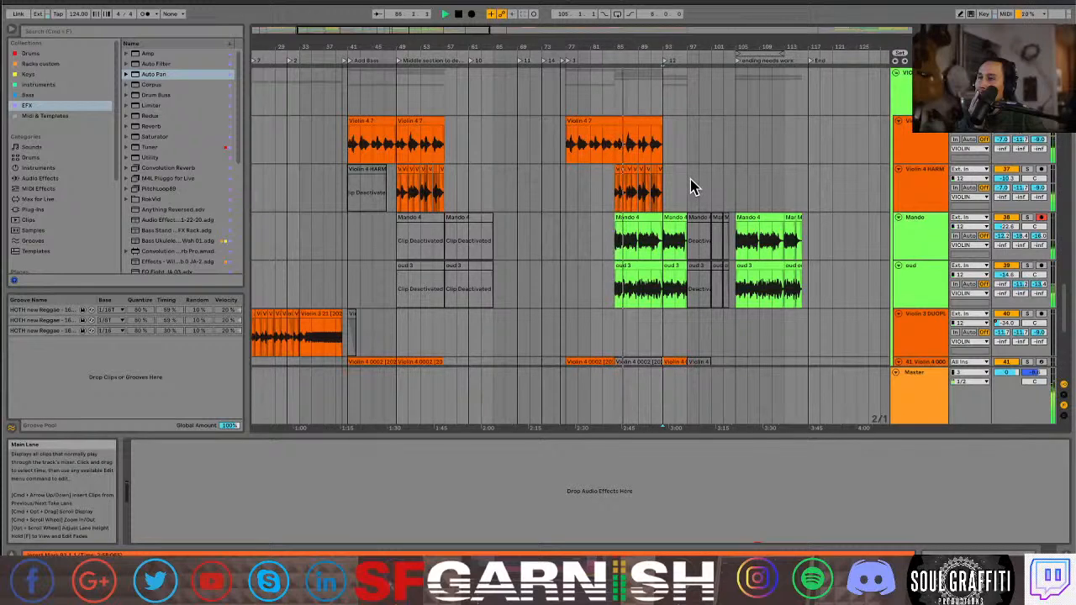
left_click(639, 304)
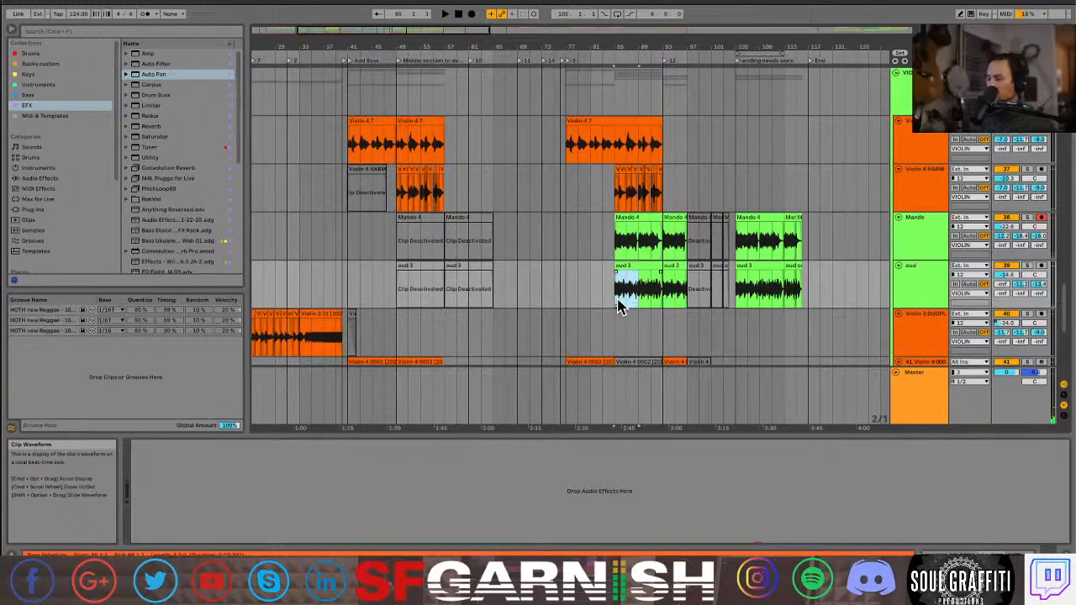
scroll(617, 307, "up", 5)
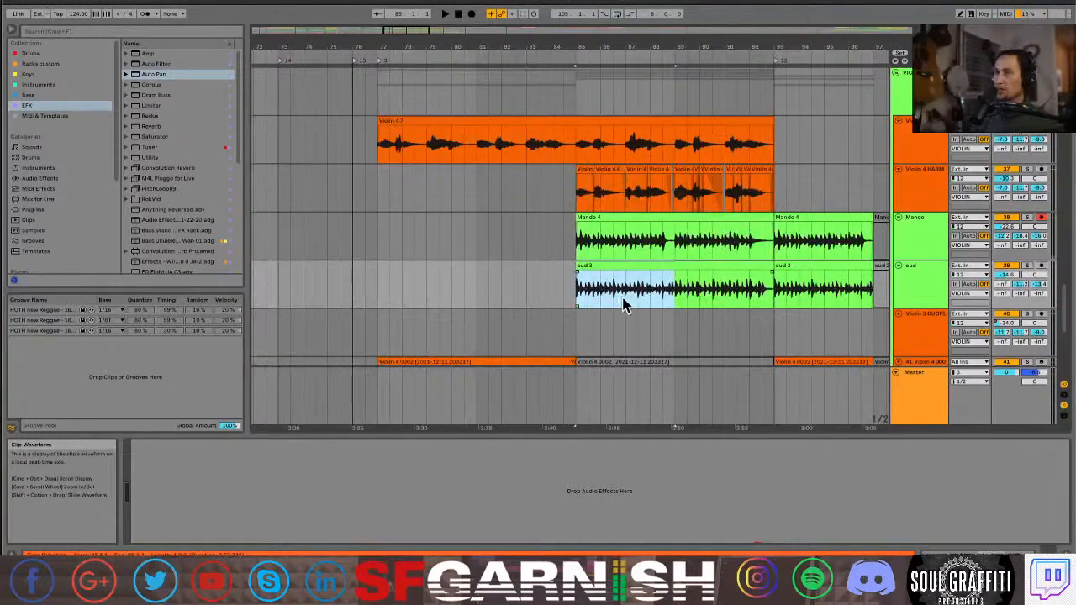
left_click(678, 306)
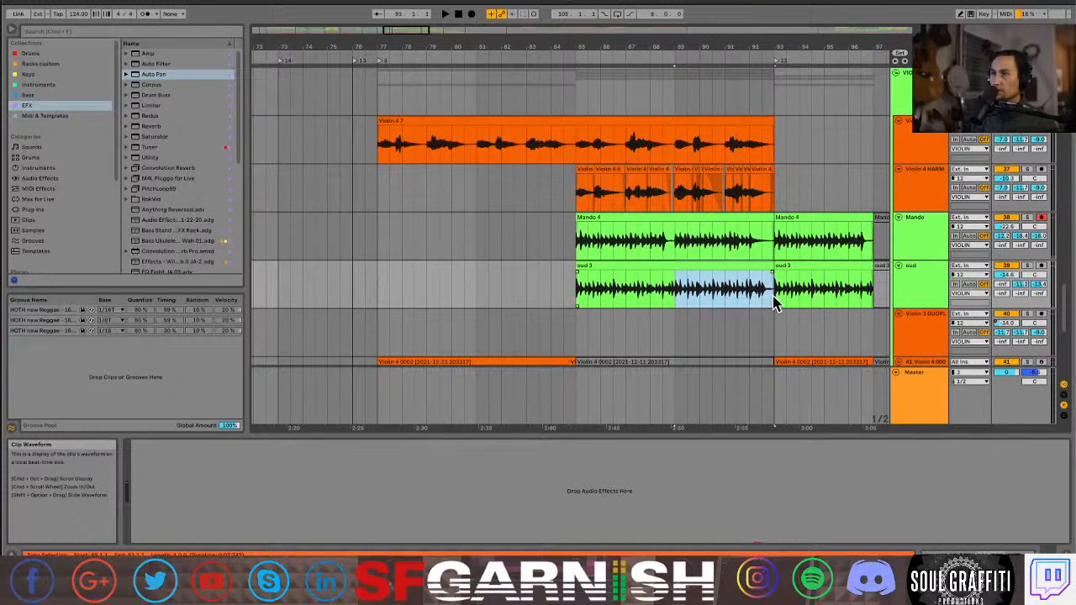
left_click(577, 305, "shift")
key("super+e")
key("space")
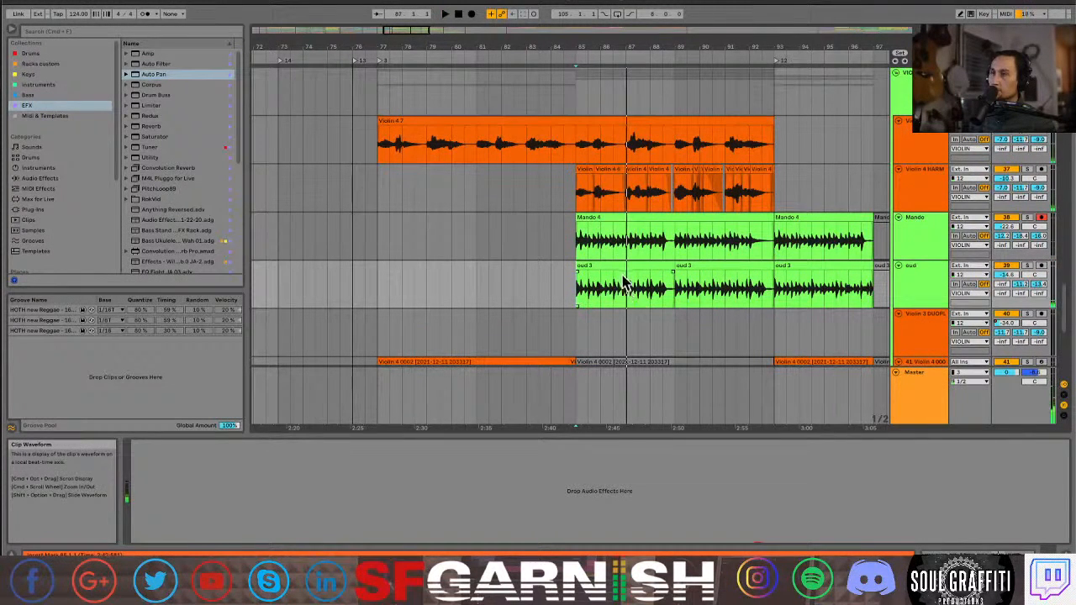
Try extending the first oud 3 clip back to bar 81, audition it soloed, and delete the part before bar 85
left_click_drag(578, 278, 477, 280)
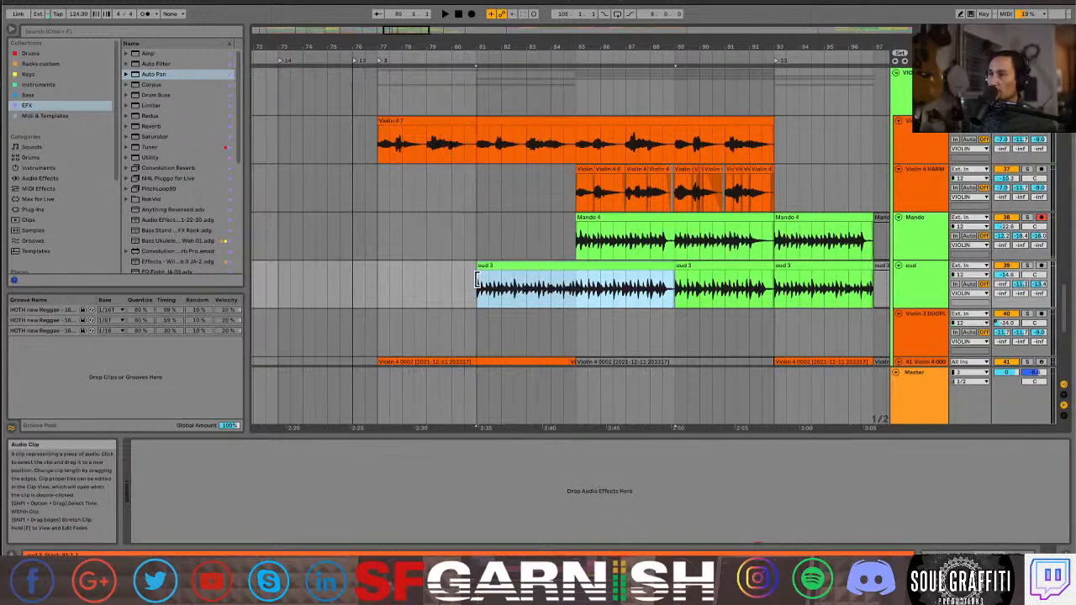
left_click(477, 290)
key("space")
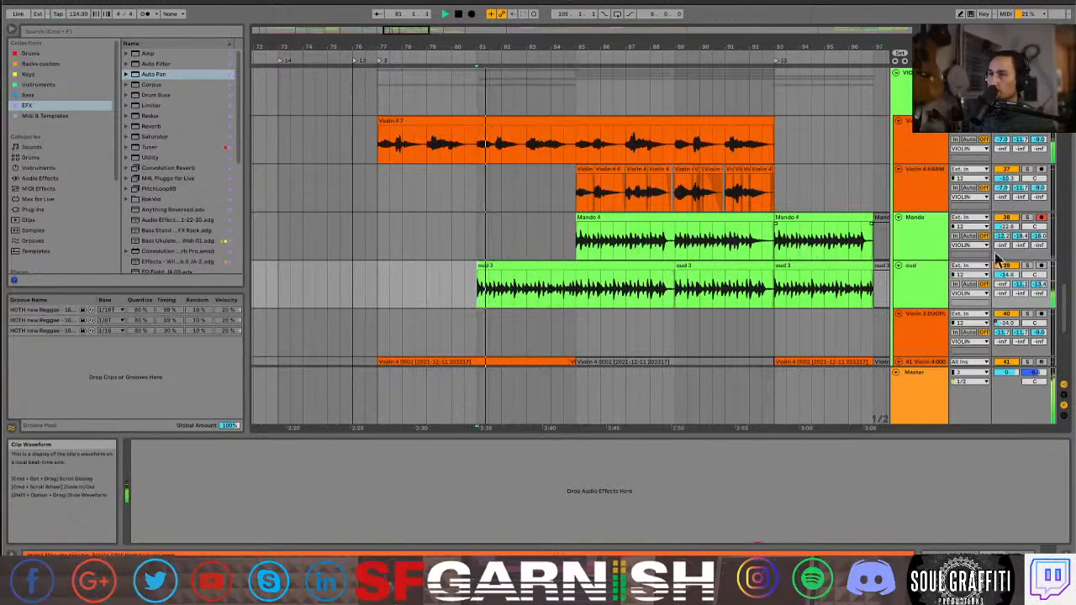
left_click(1028, 265)
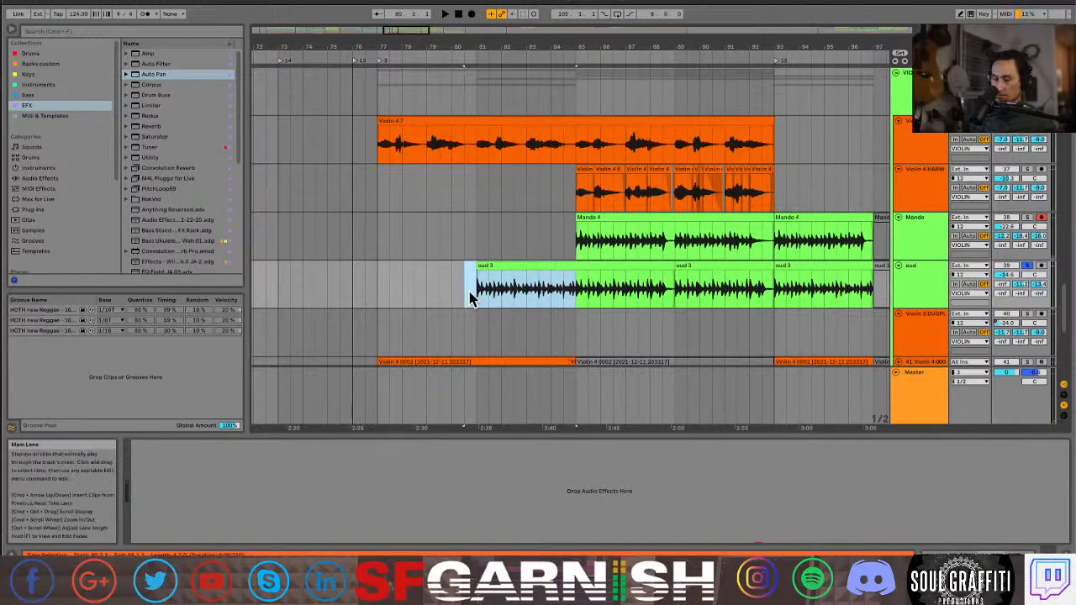
key("Delete")
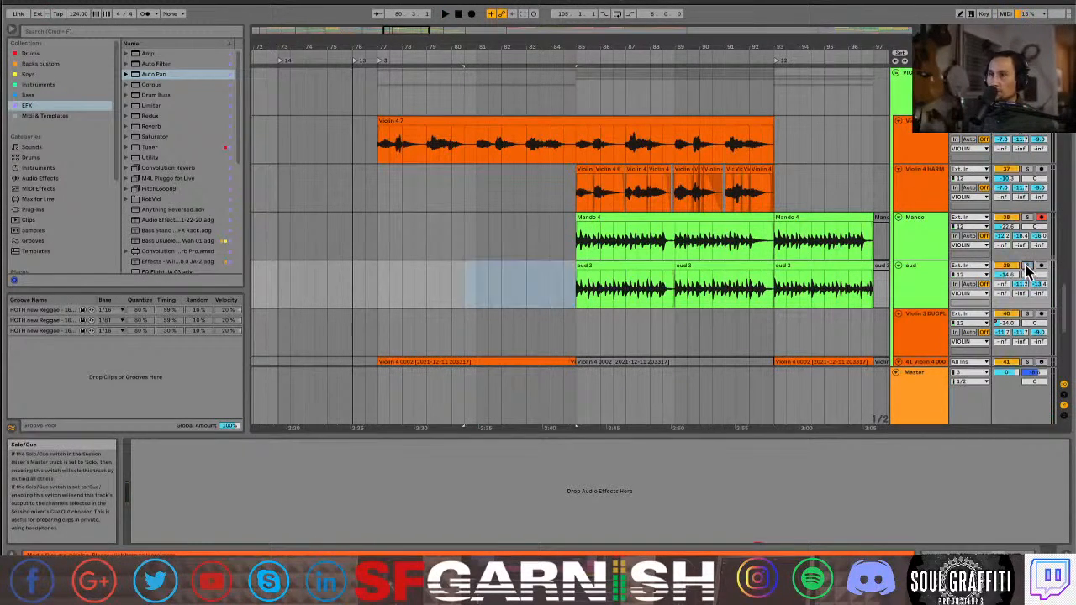
Play the Mando and oud parts from bar 85, muting and unmuting the oud track to compare them
key("space")
left_click(577, 300)
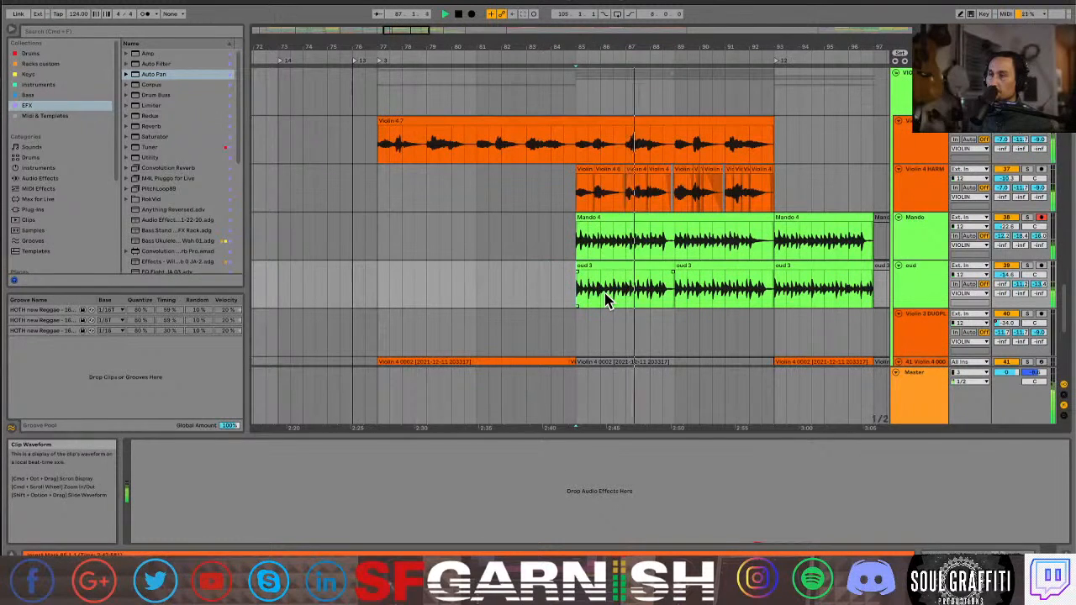
key("space")
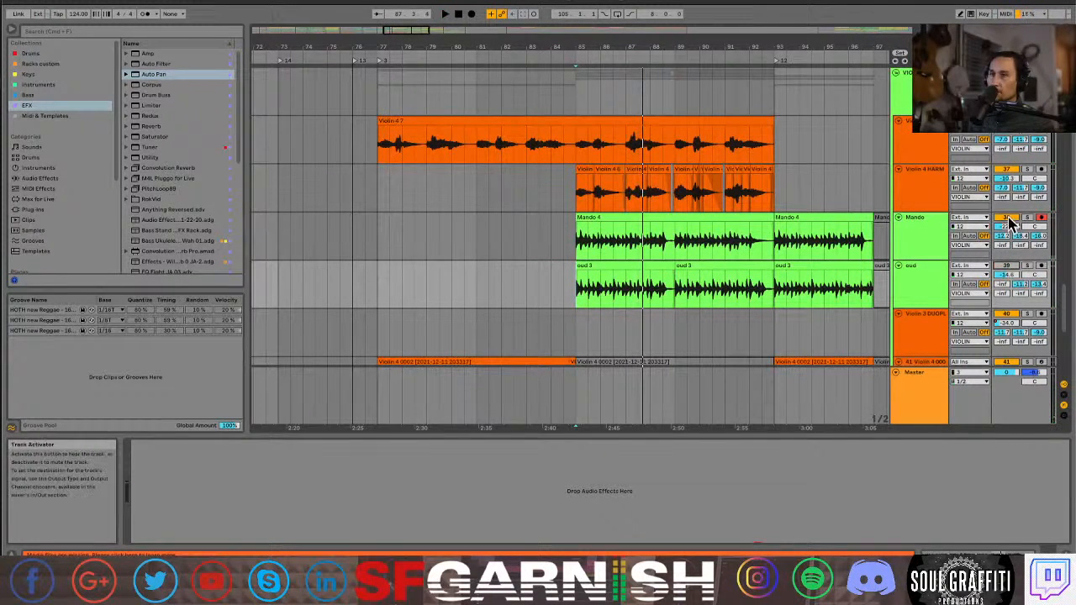
left_click(577, 246)
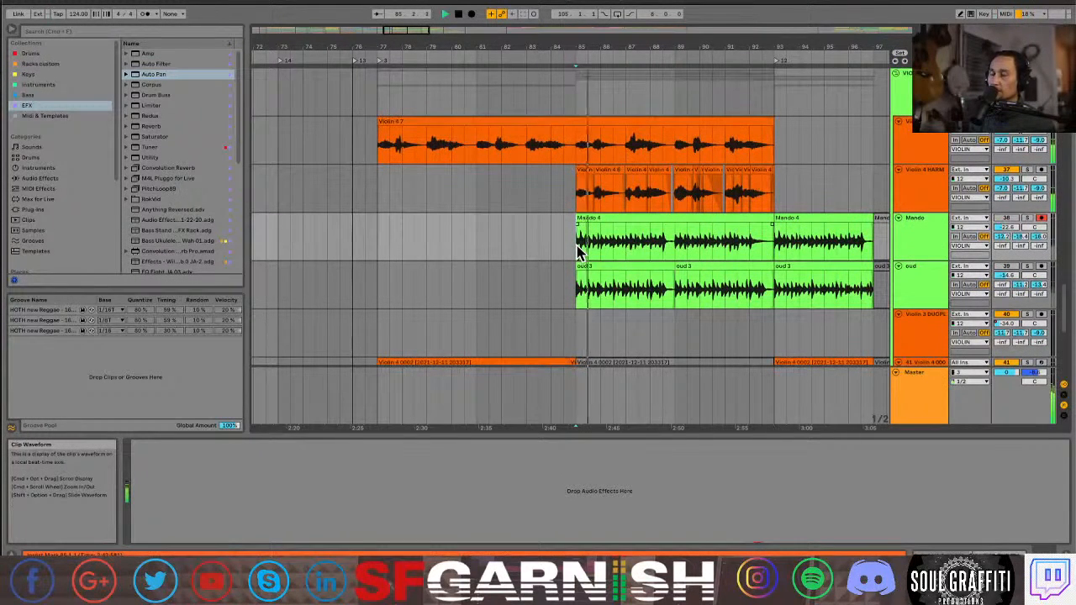
key("space")
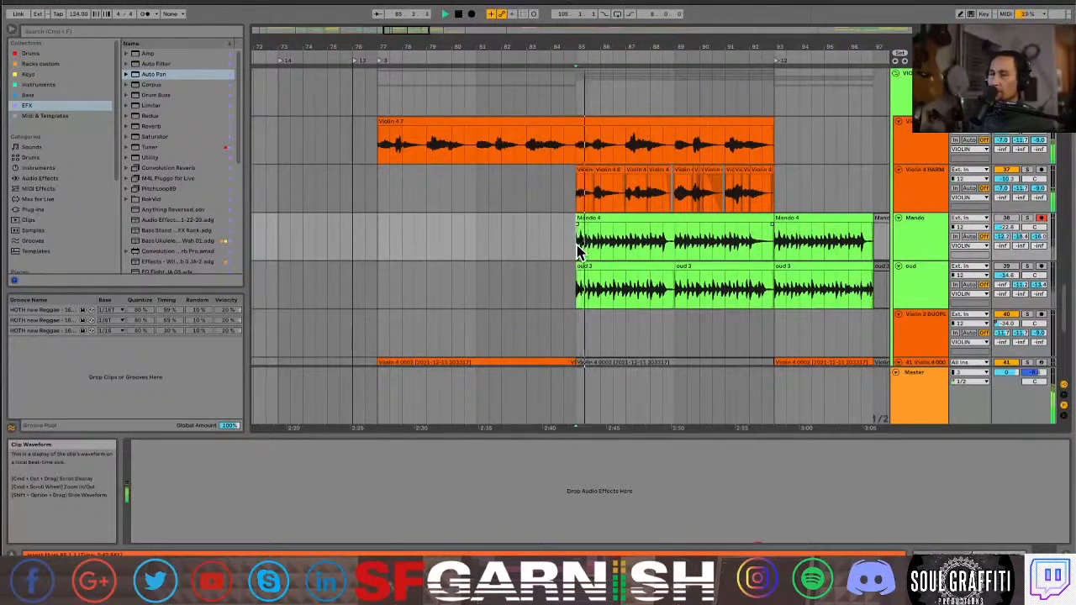
Find the GTR 3 track and play the guitar parts from bar 77
scroll(580, 250, "up", 3)
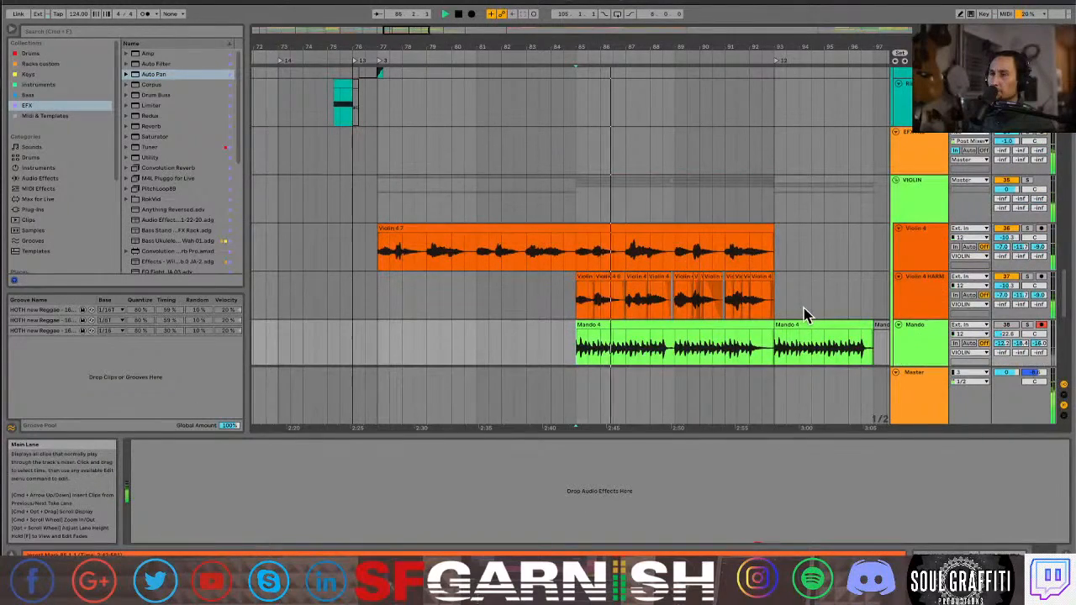
scroll(712, 295, "up", 3)
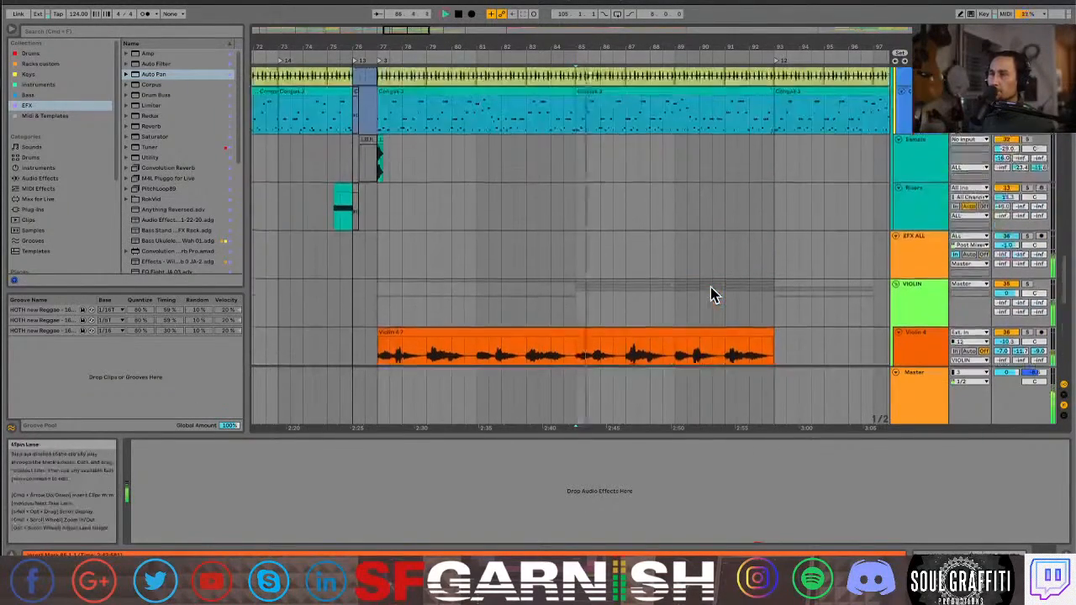
scroll(712, 294, "up", 10)
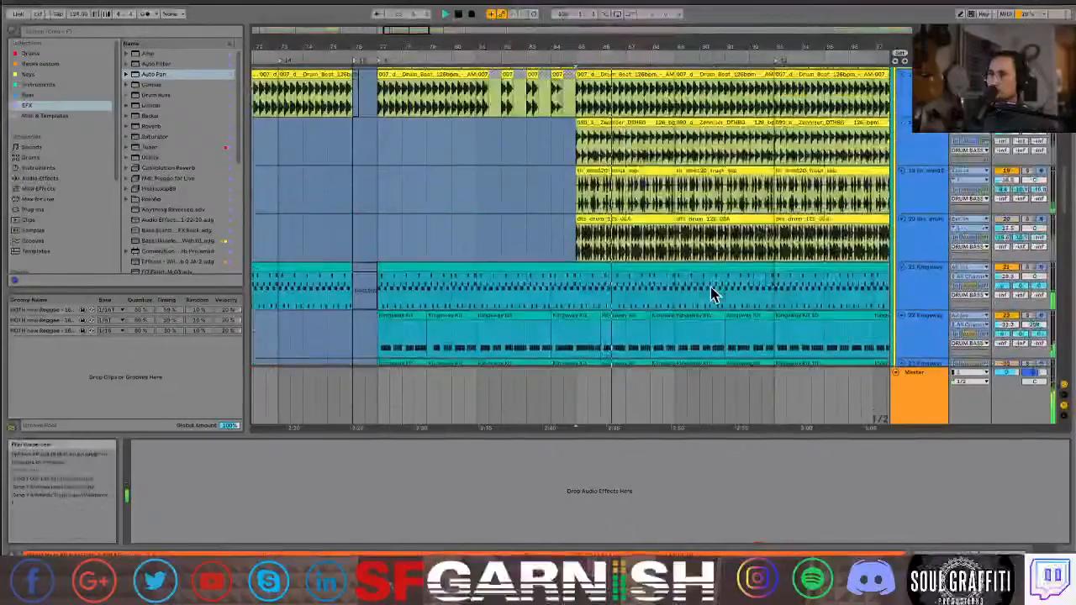
scroll(712, 295, "up", 5)
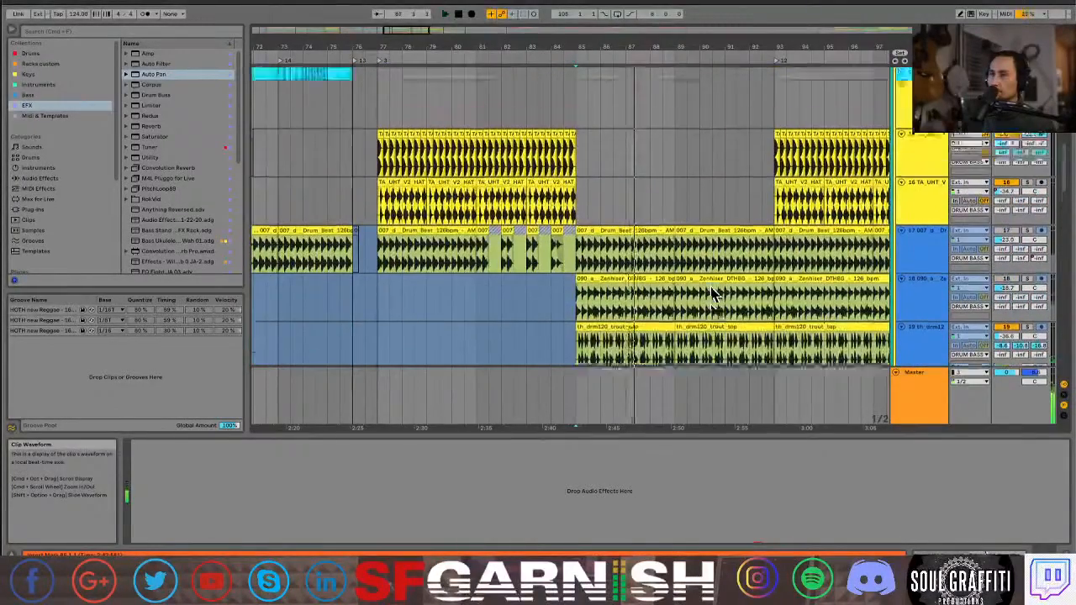
scroll(711, 294, "up", 8)
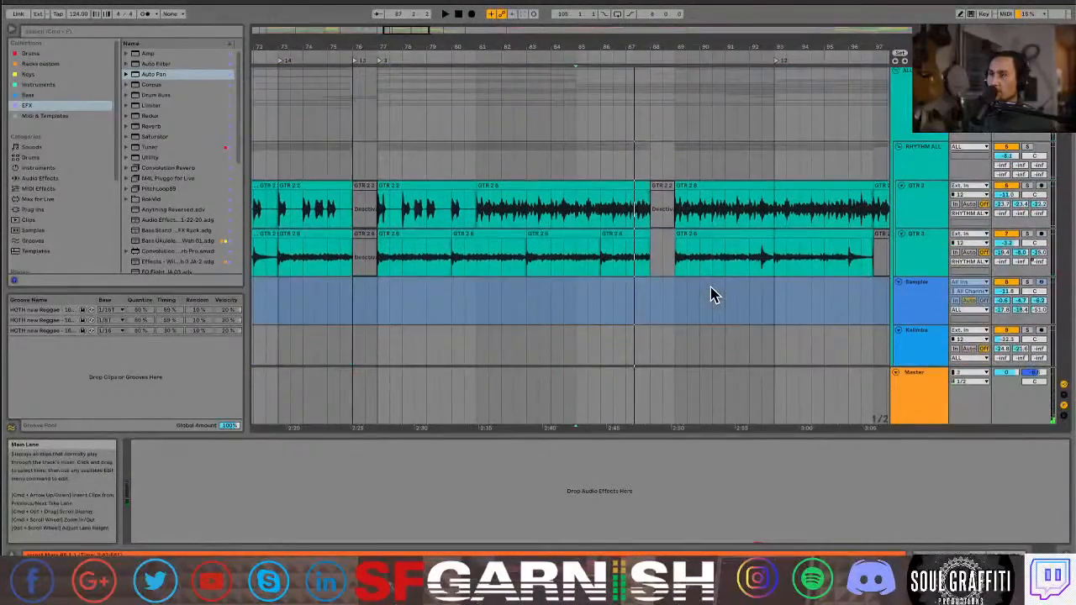
scroll(711, 295, "up", 1)
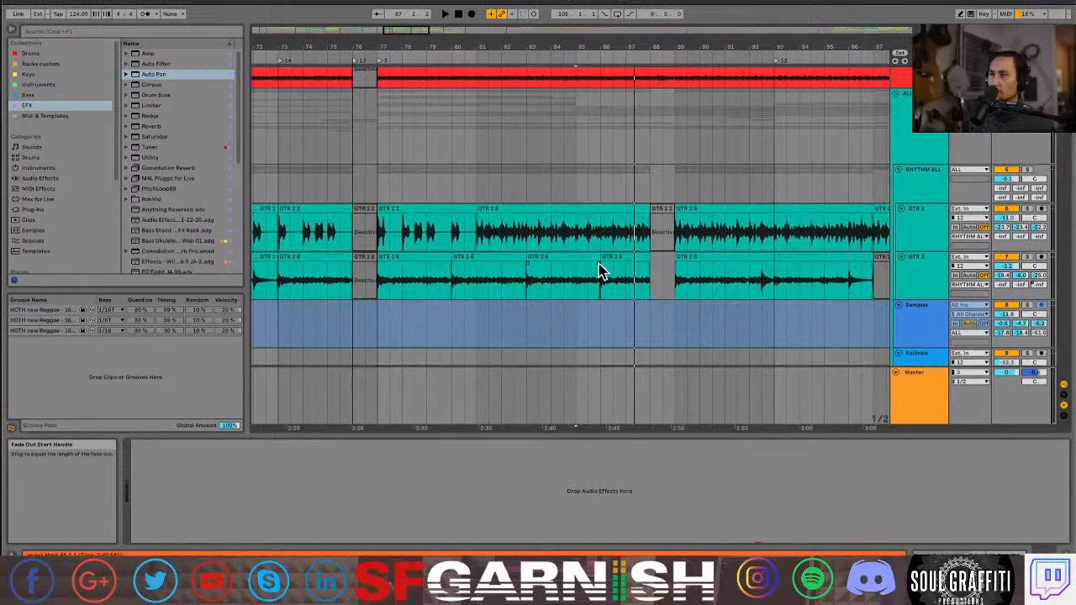
left_click(379, 293)
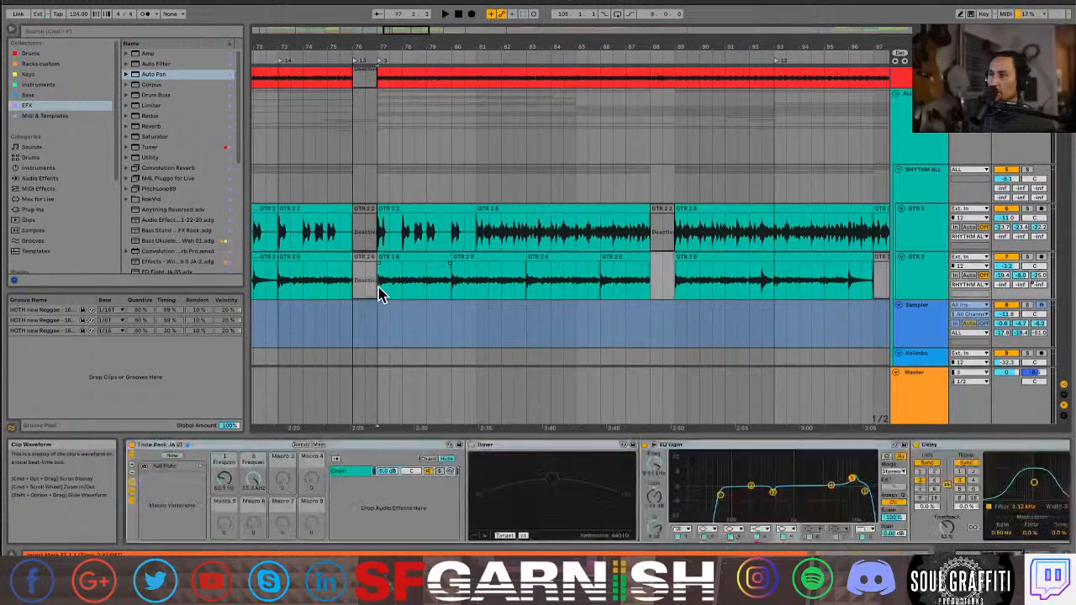
key("space")
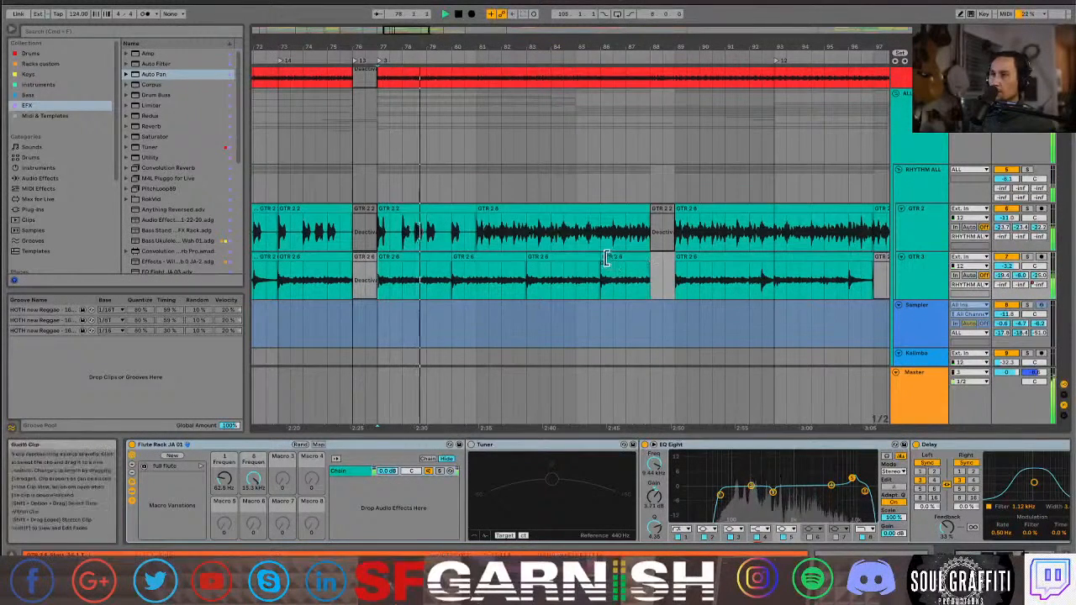
Move the three-bar GTR 3 clip from bar 83 to bar 85, replacing the clip there, and play from bar 85
left_click_drag(605, 258, 579, 263)
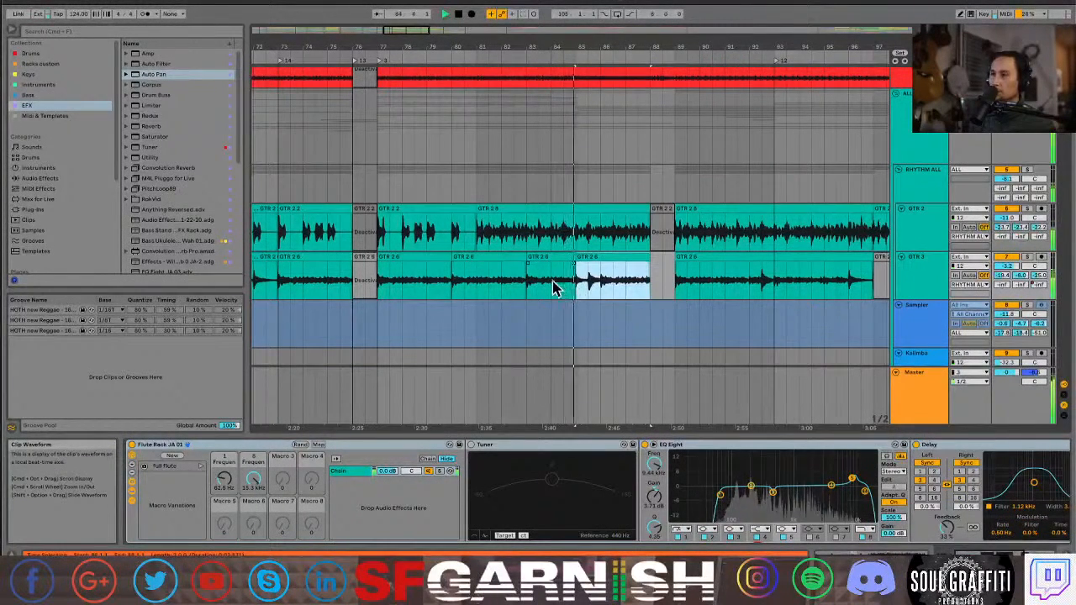
left_click_drag(547, 252, 649, 260)
left_click(582, 291)
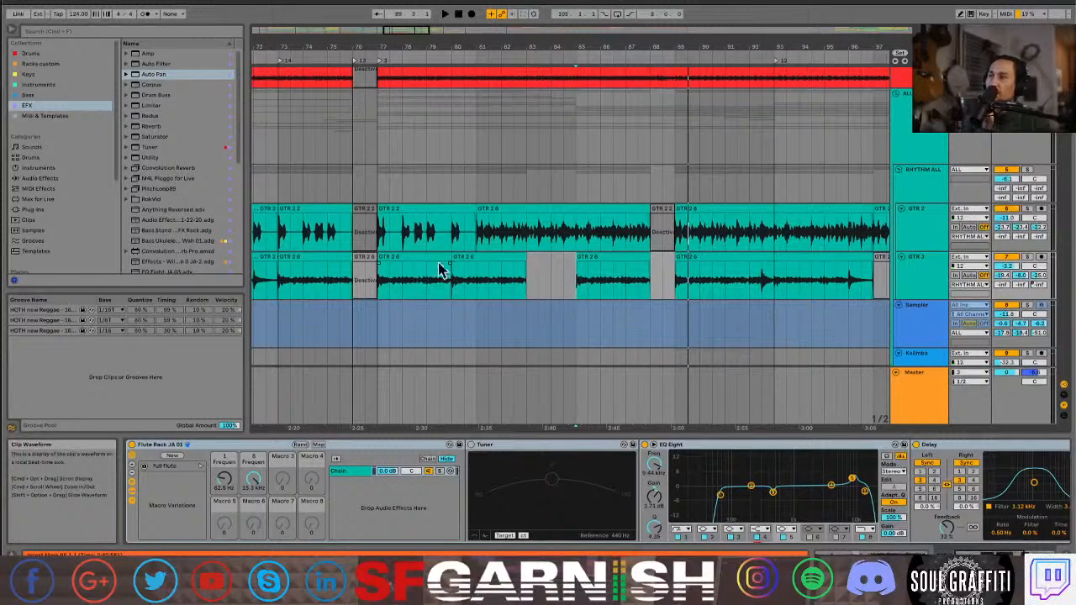
Extend the GTR 3 clip that starts at bar 77 to the middle of bar 83 and play from bar 80
left_click_drag(445, 259, 538, 261)
left_click(451, 292)
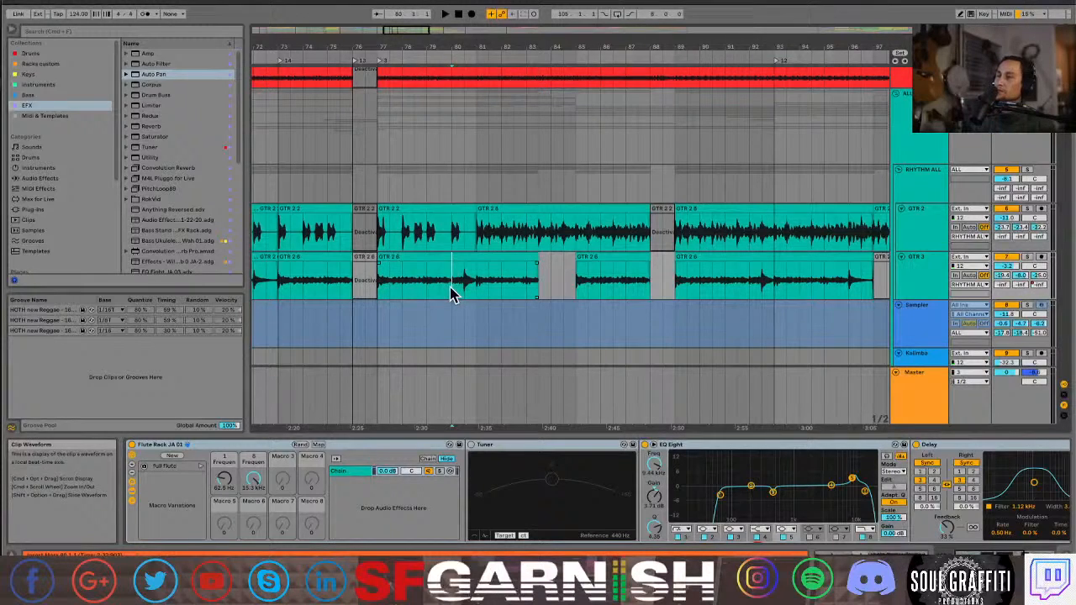
key("space")
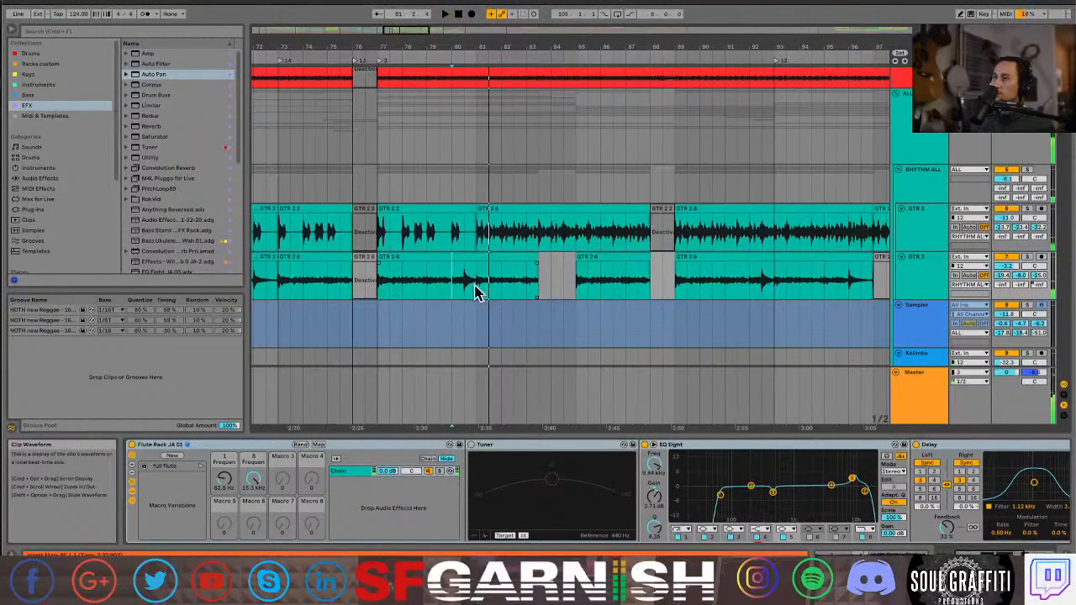
Duplicate the four-bar GTR 3 section from bar 77 to bar 81, filling the gap before bar 85, and play from bar 81
left_click_drag(475, 292, 392, 301)
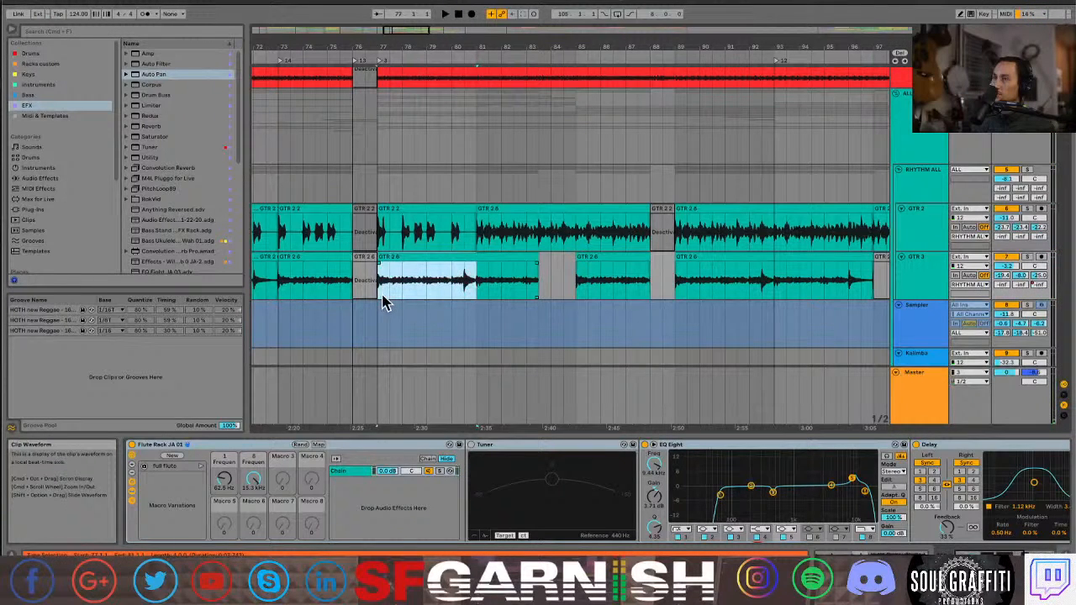
left_click(382, 299)
left_click_drag(380, 296, 461, 294)
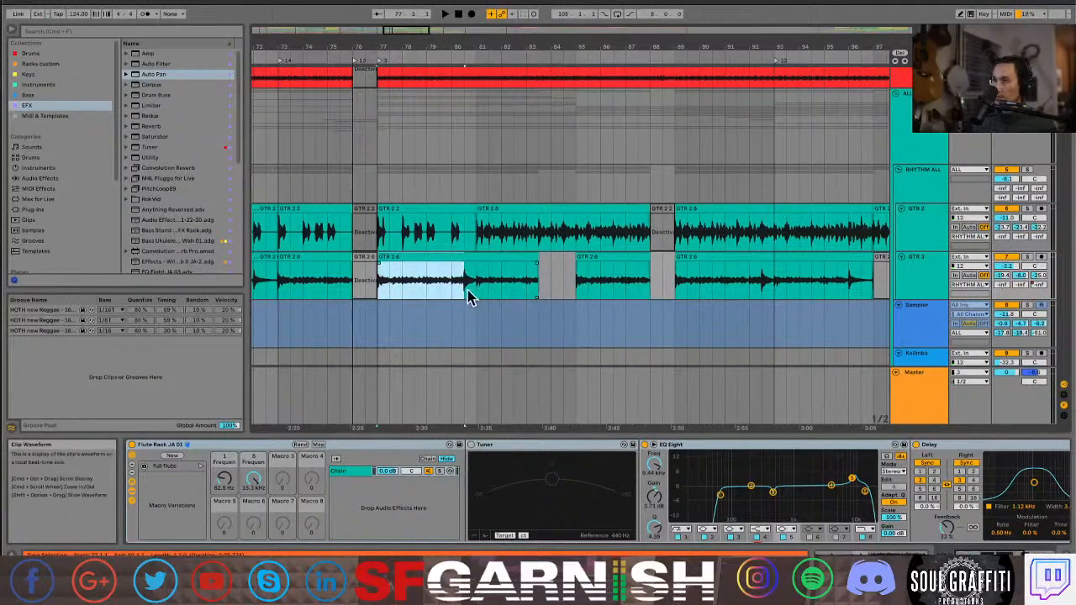
left_click(477, 294)
left_click_drag(478, 295, 569, 259)
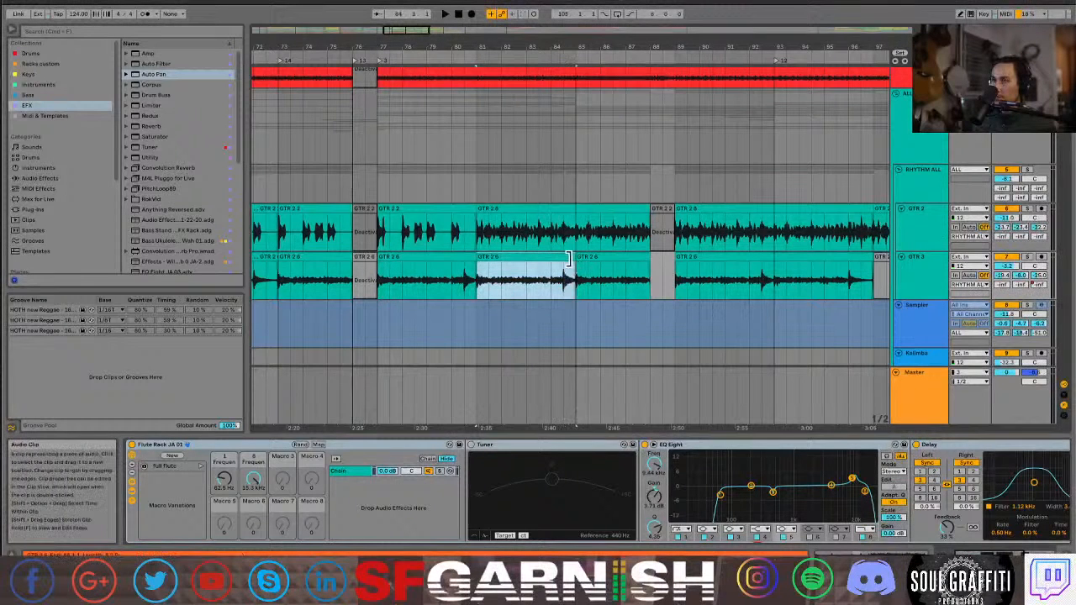
left_click(479, 297)
key("space")
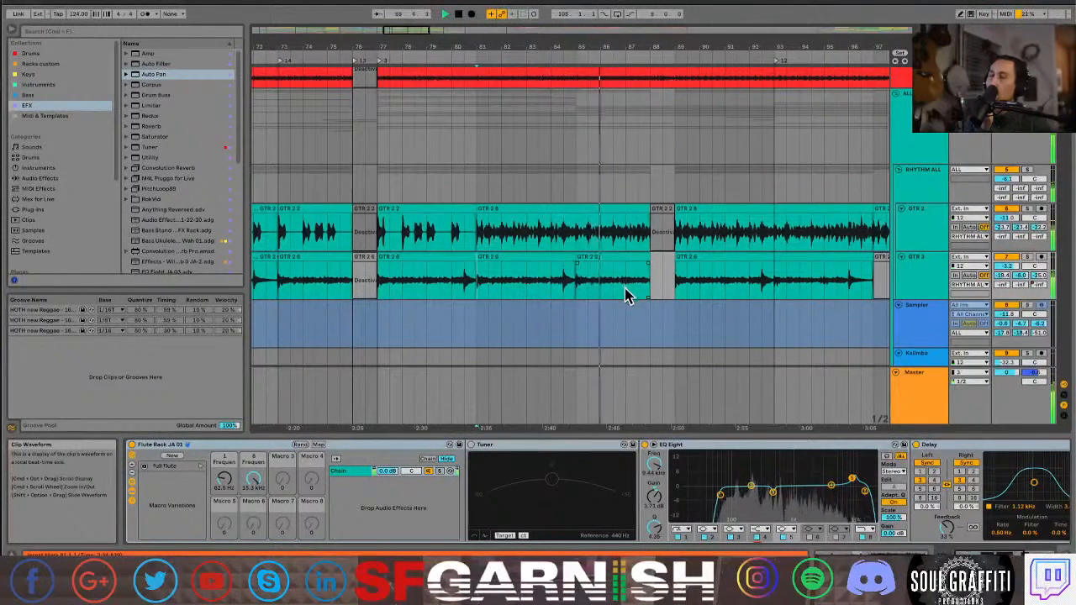
Play the oud part from bar 85 and the Mando part from bar 88, toggling solo on the Mando track to compare
scroll(626, 294, "down", 4)
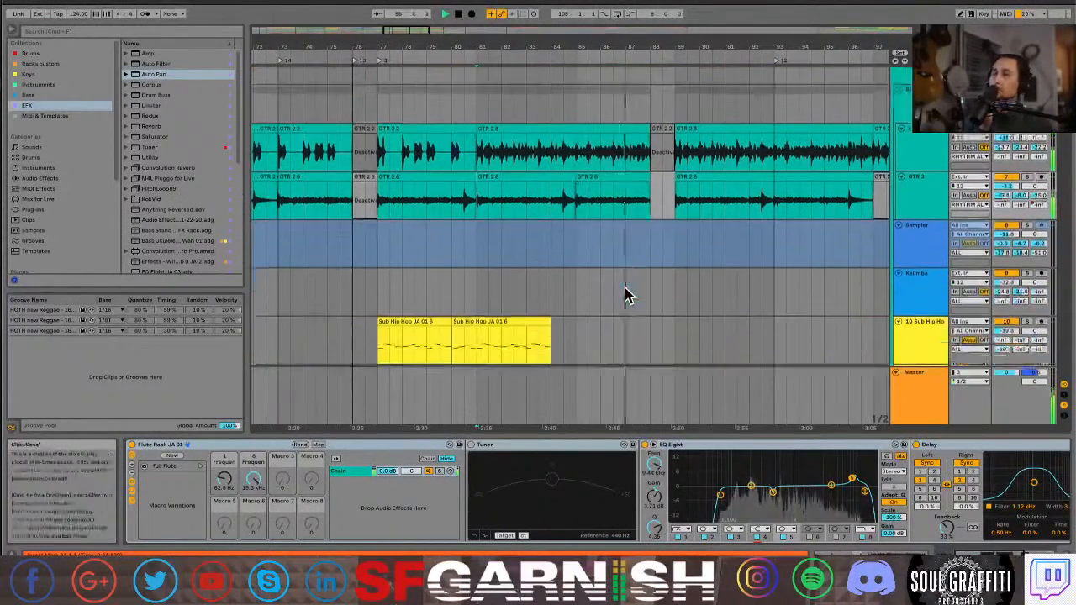
scroll(626, 290, "down", 12)
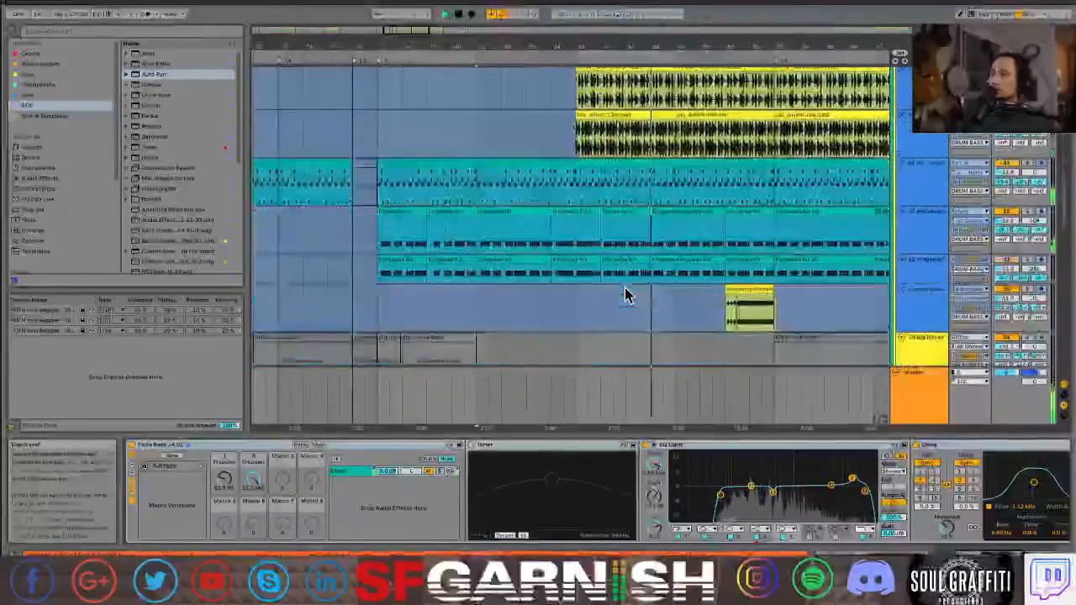
scroll(627, 295, "down", 10)
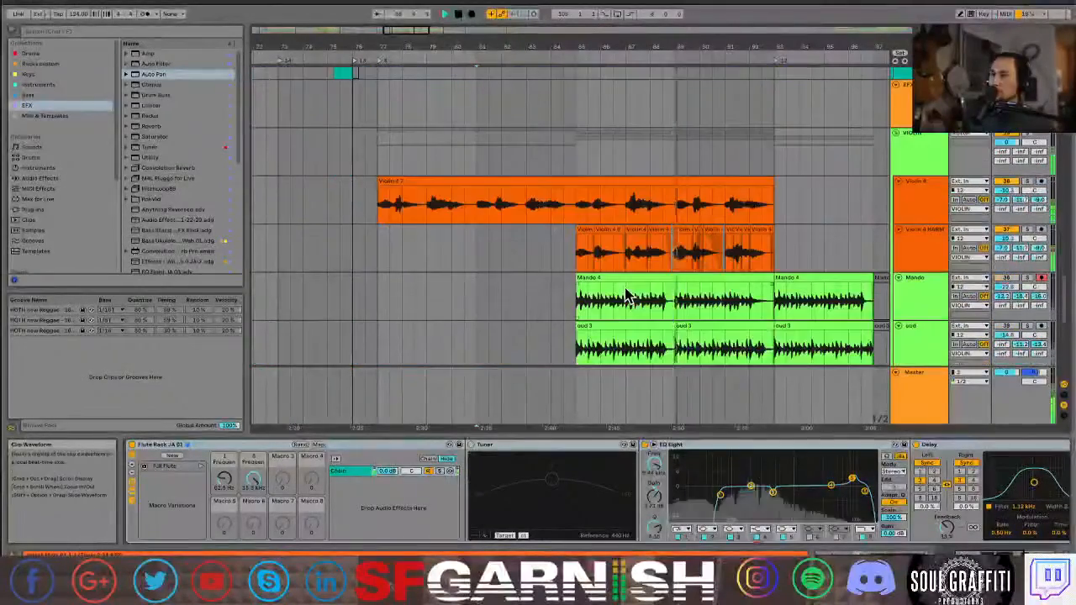
scroll(626, 300, "down", 3)
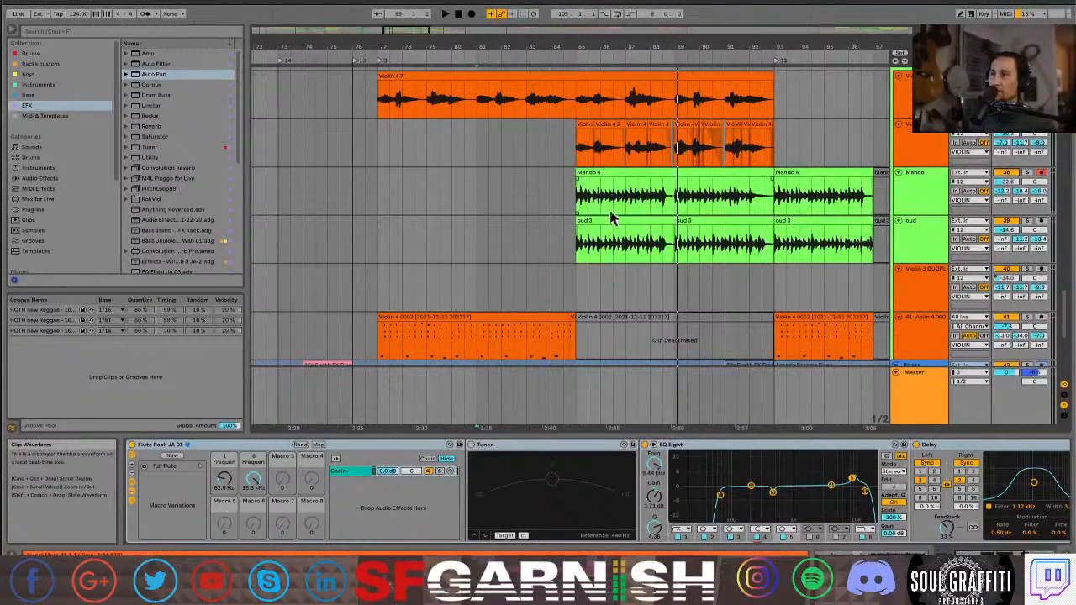
left_click(578, 246)
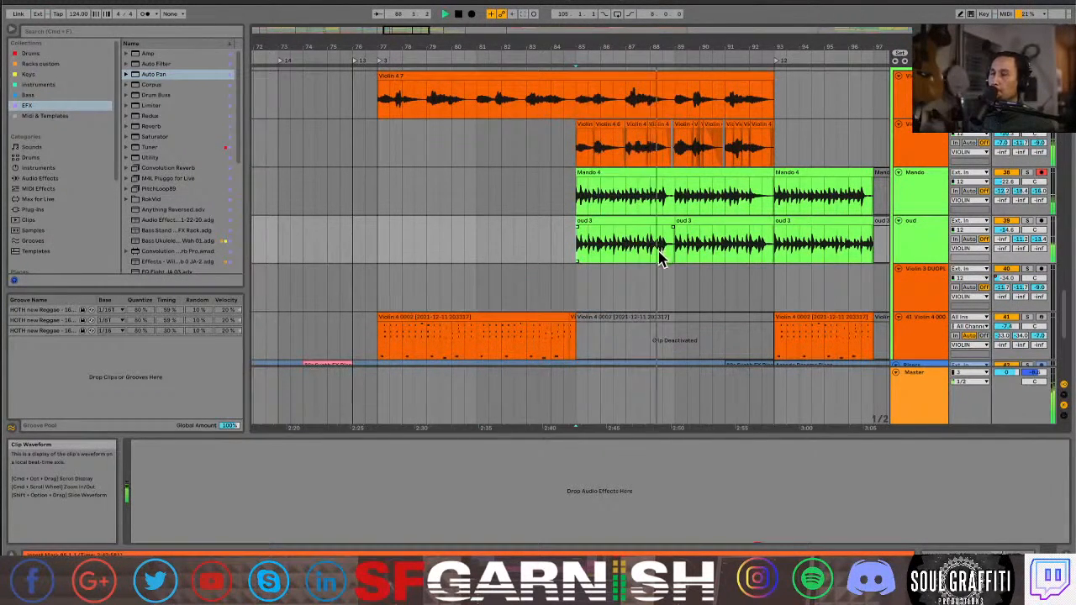
left_click(652, 201)
key("space")
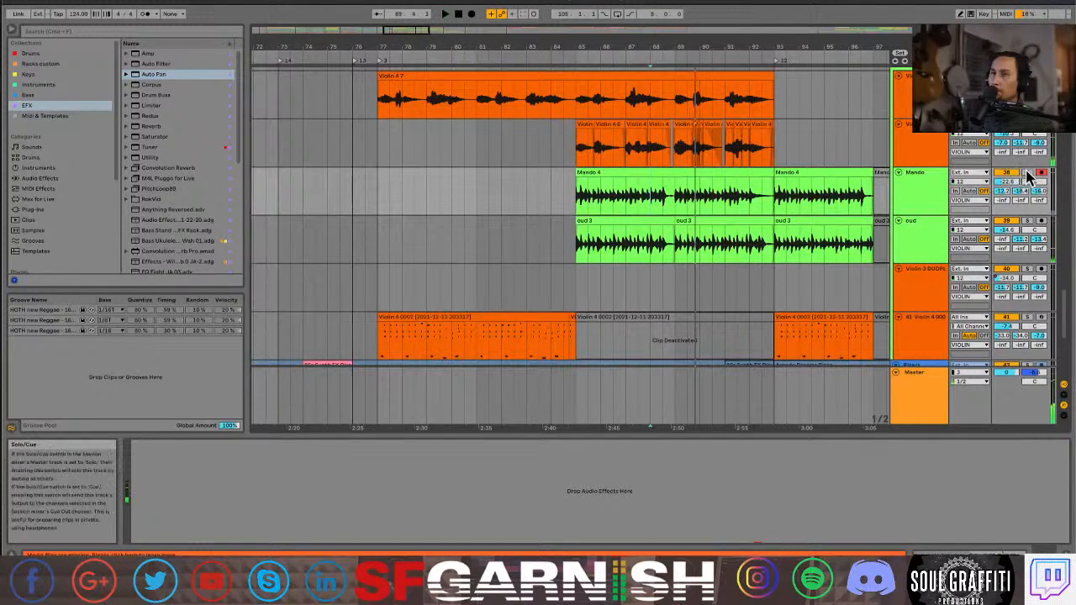
left_click(1027, 172)
key("space")
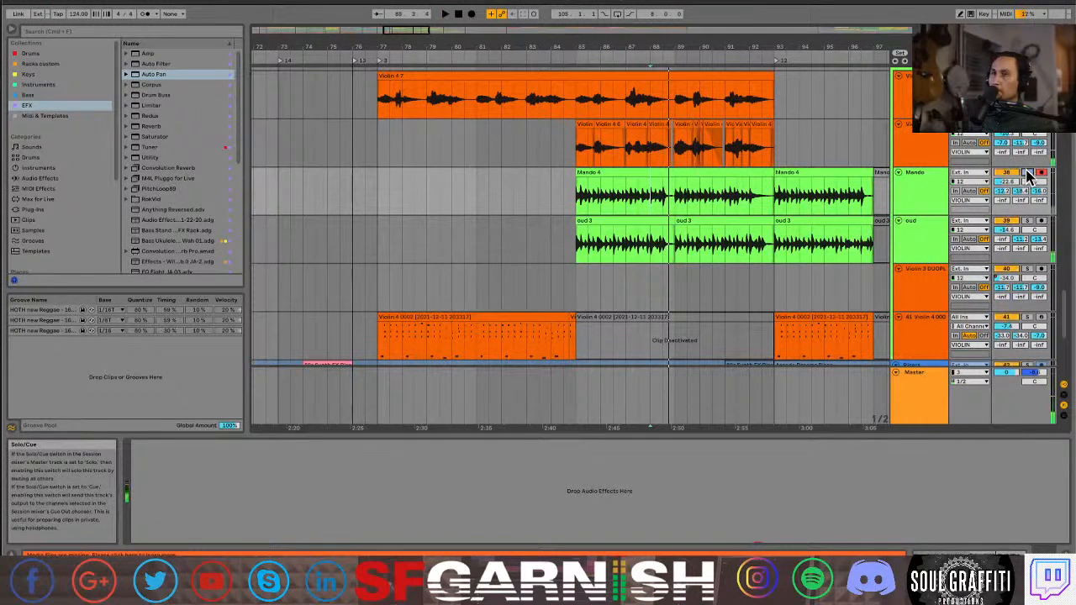
key("space")
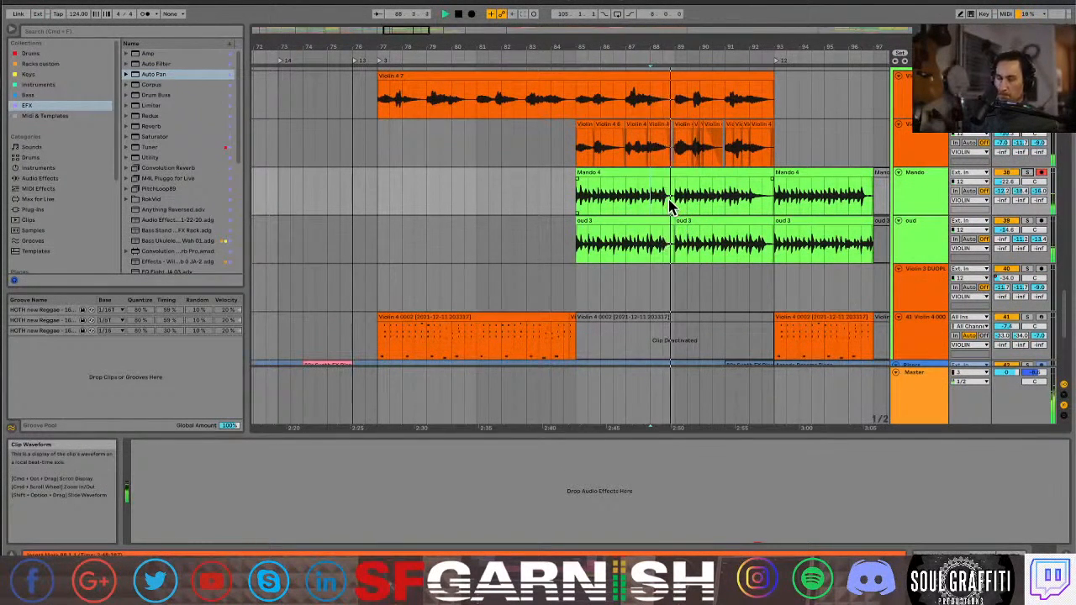
Delete bar 88 from the first Mando 4 clip, keep the oud clip, and play from bar 87.3
scroll(670, 206, "up", 6)
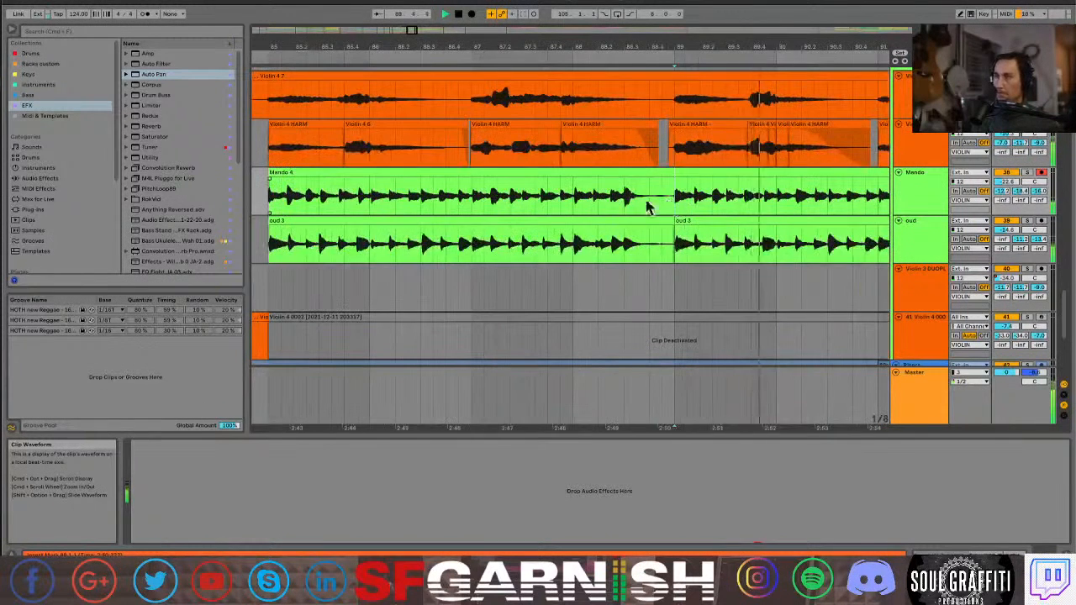
left_click_drag(576, 209, 670, 206)
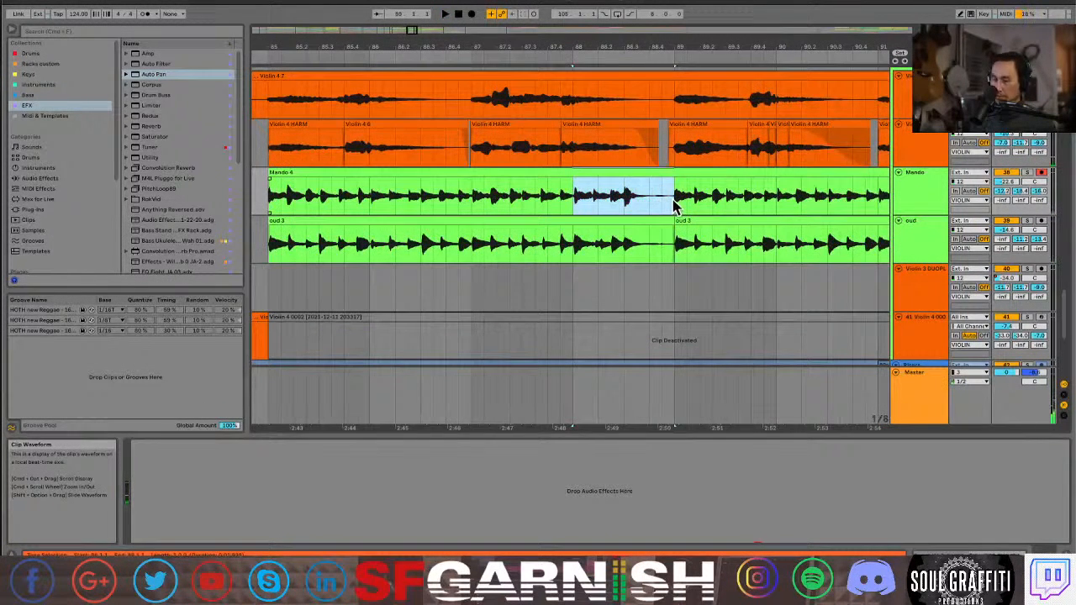
key("Delete")
left_click_drag(582, 245, 672, 247)
left_click_drag(600, 251, 651, 252)
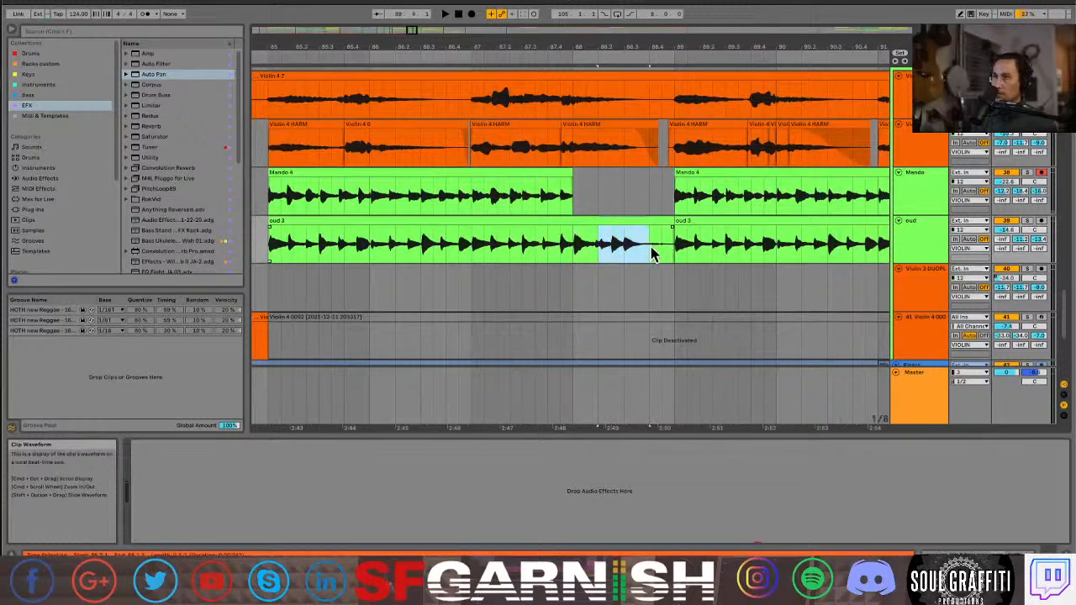
left_click(522, 200)
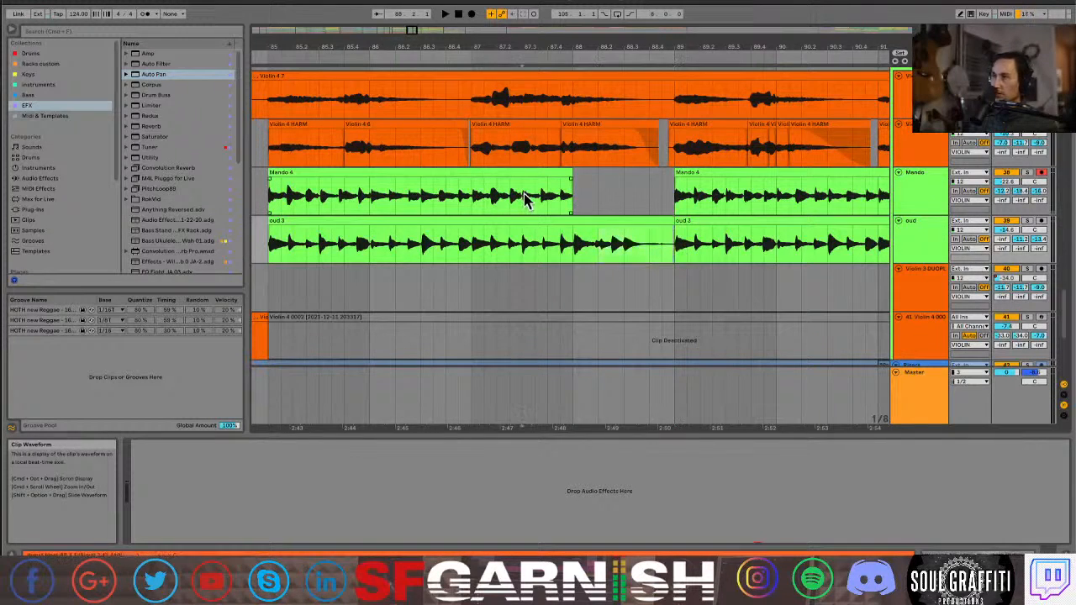
key("space")
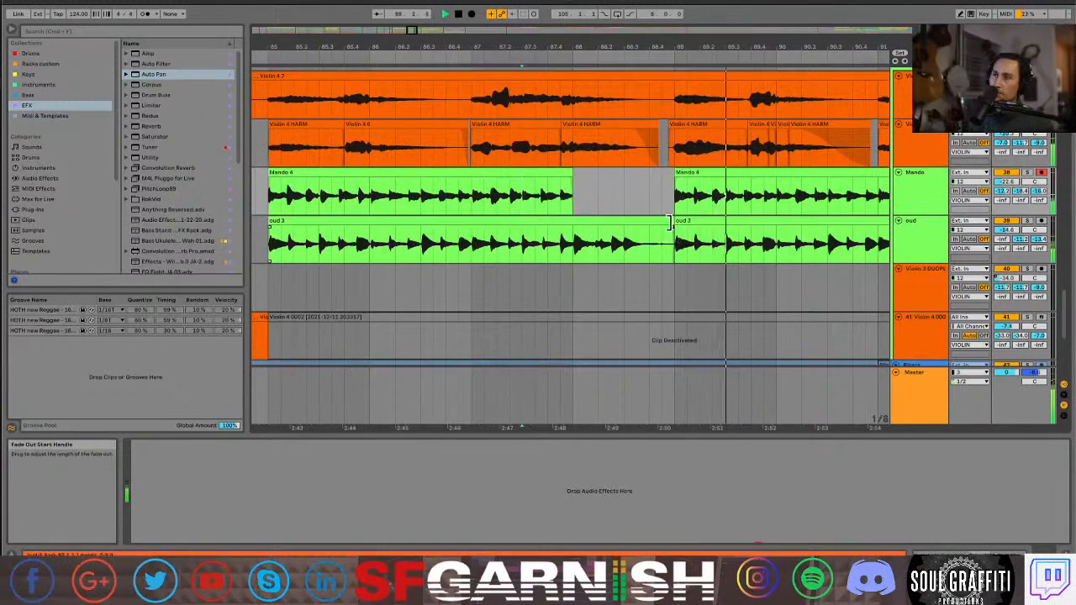
Trim the first oud 3 clip to end just before bar 89 with a fade-out from bar 88, and extend the first Mando 4 clip slightly past bar 88
left_click_drag(676, 243, 566, 240)
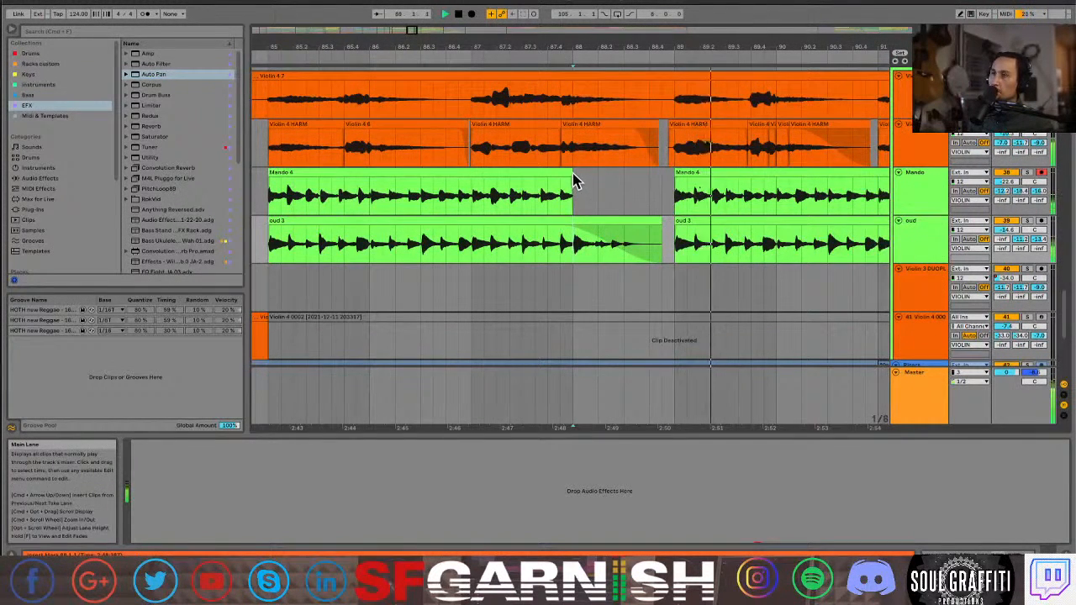
left_click_drag(574, 181, 586, 180)
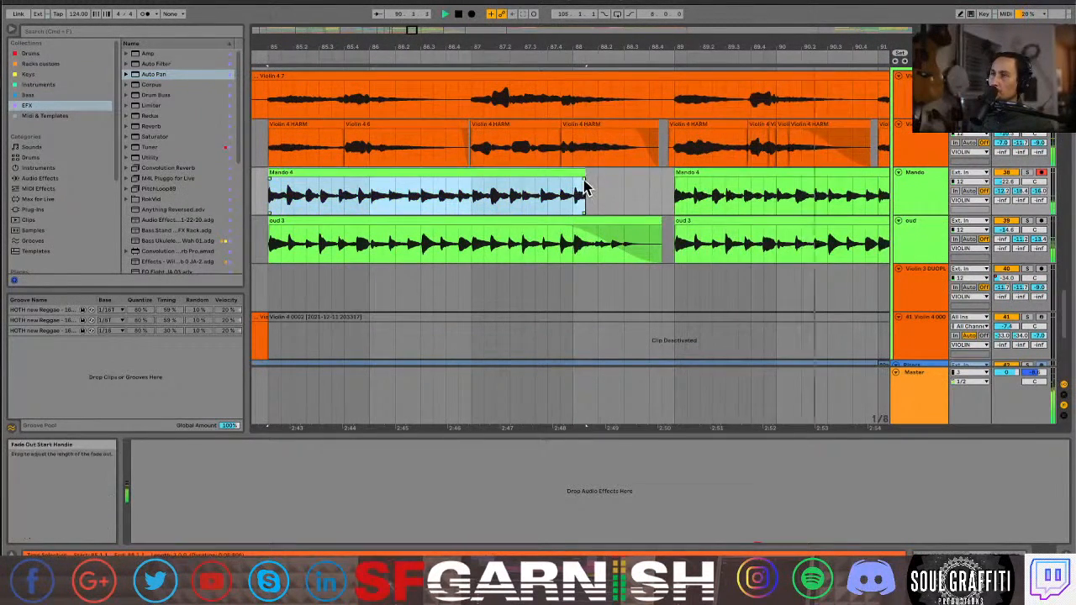
Add a short fade-out at the end of the first Mando 4 clip, and play from bar 88 toward bar 93
left_click(586, 187)
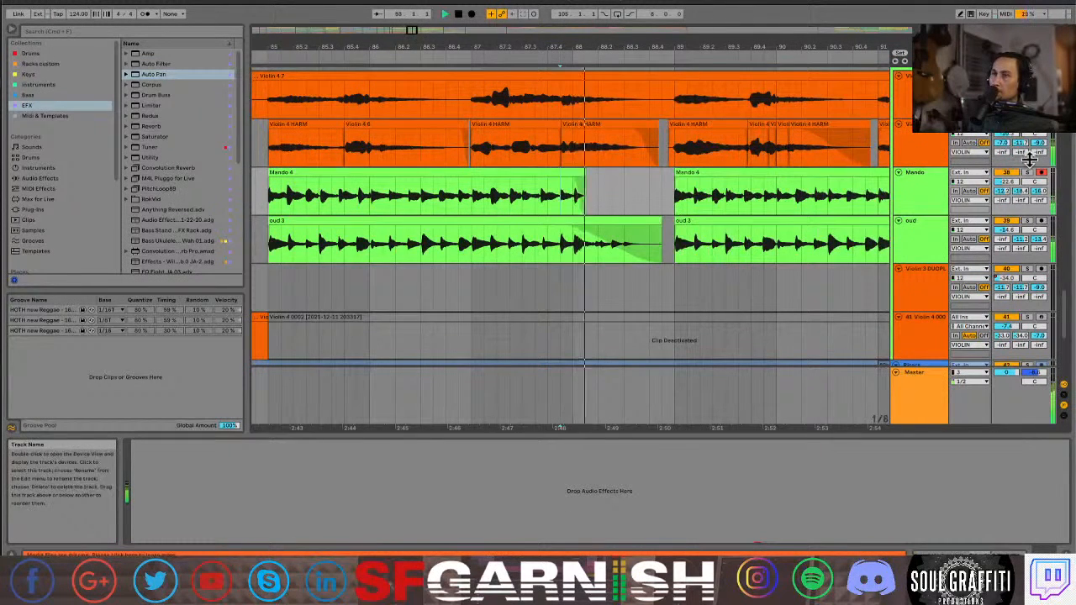
left_click(1027, 172)
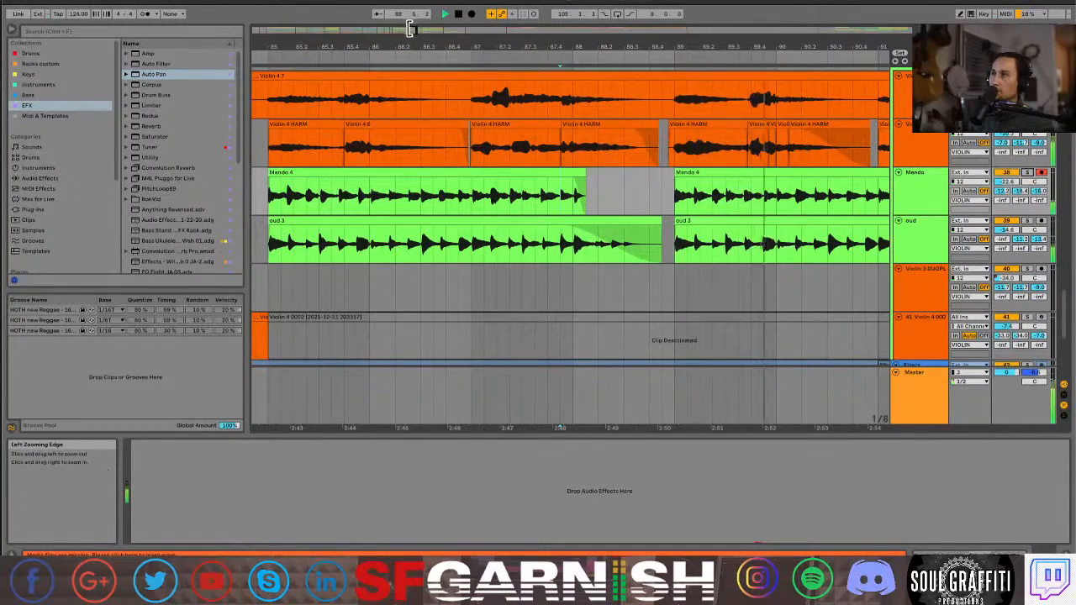
left_click_drag(409, 29, 419, 30)
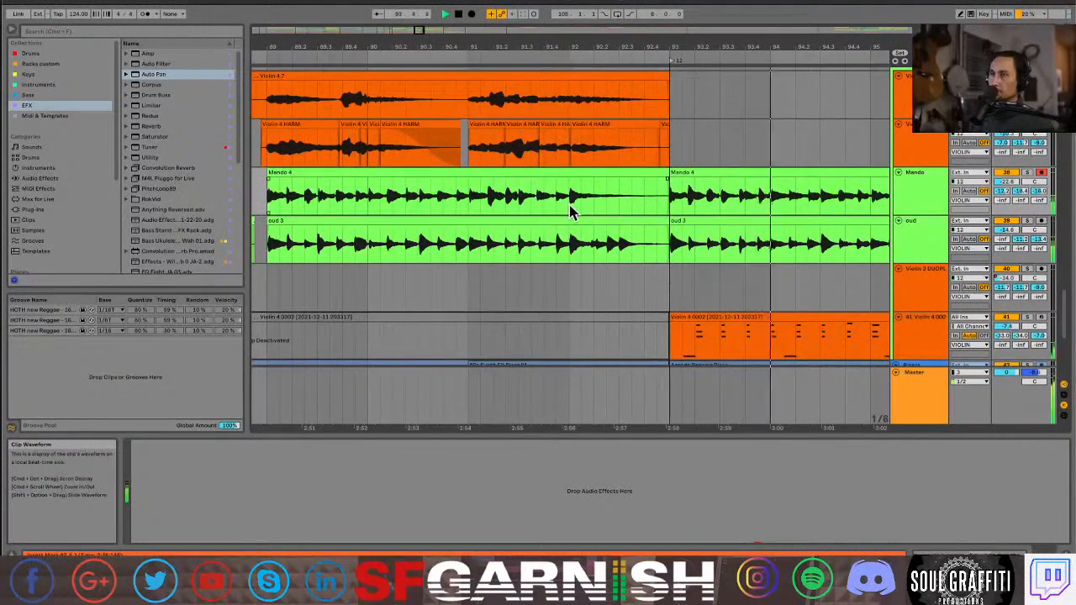
Play the GTR 3 part from bar 92 and solo its track to hear the passage across bar 93
scroll(570, 210, "down", 3)
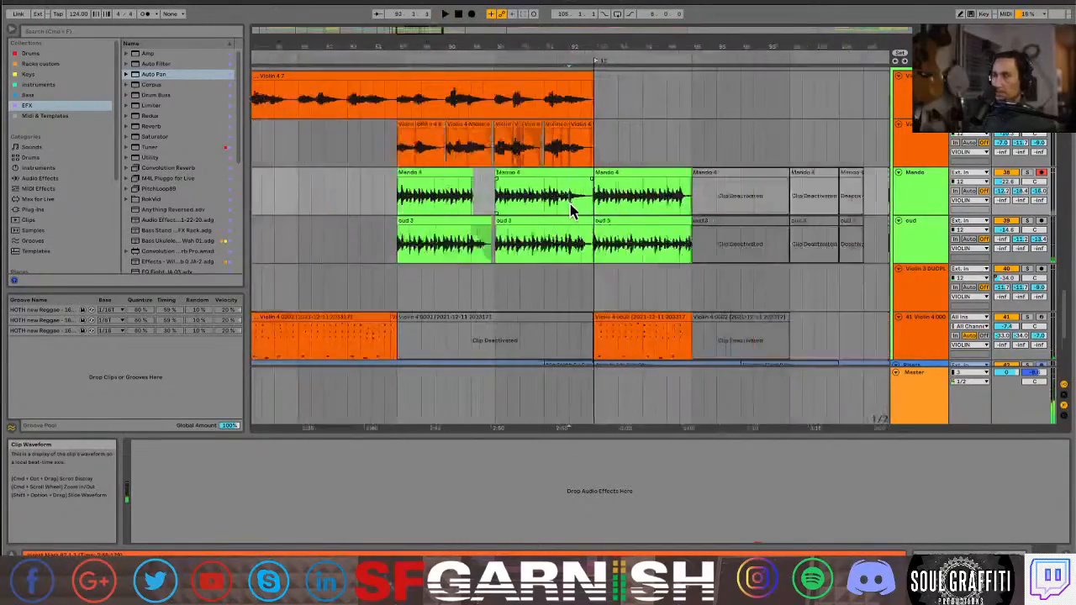
scroll(571, 210, "up", 10)
scroll(570, 211, "up", 10)
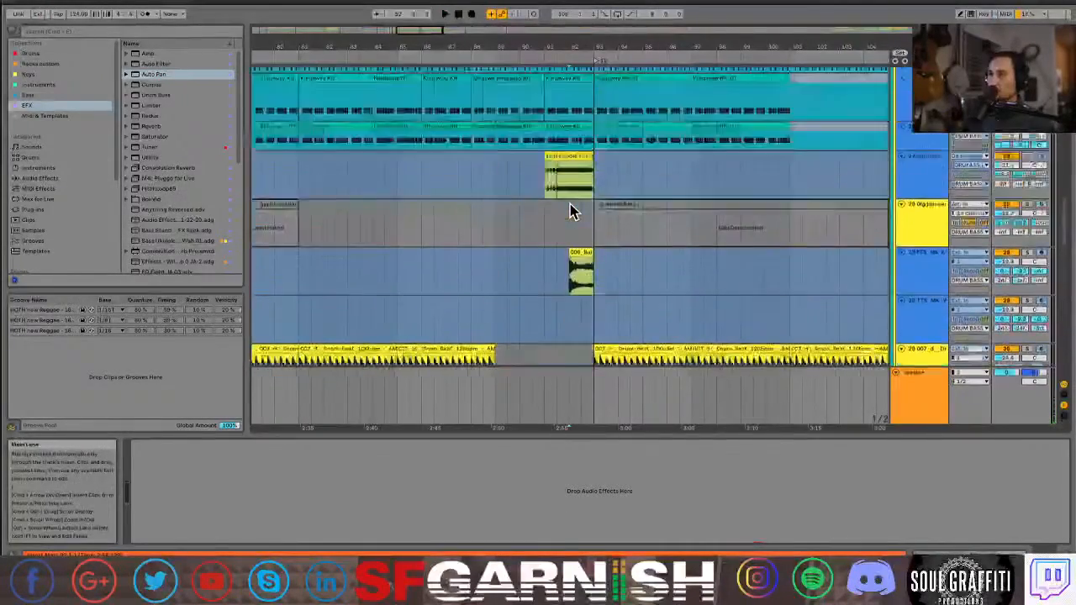
scroll(570, 203, "up", 5)
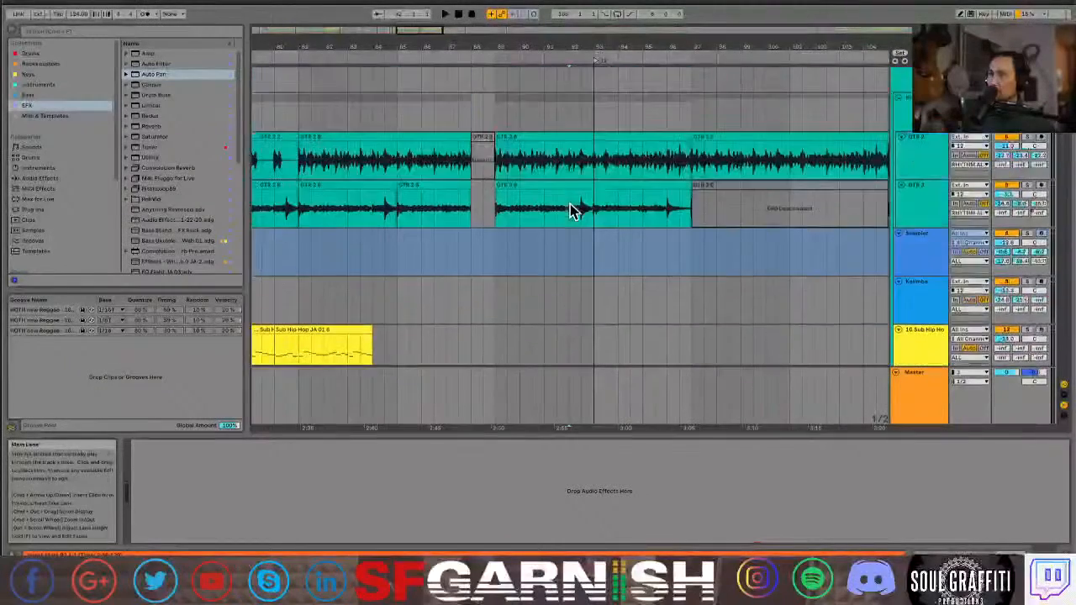
left_click(570, 284)
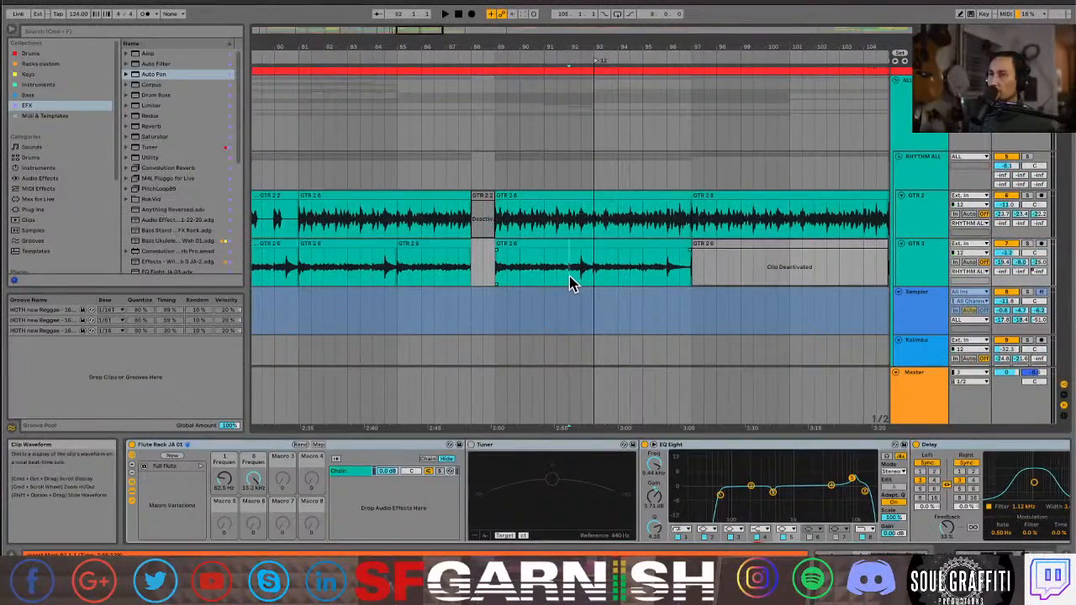
key("space")
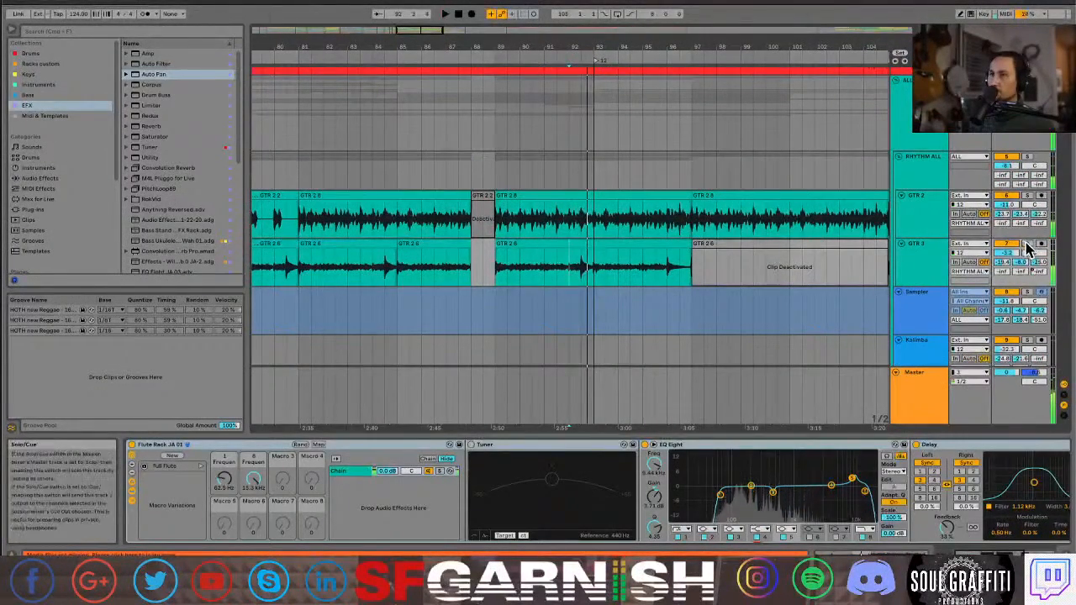
left_click(1027, 243)
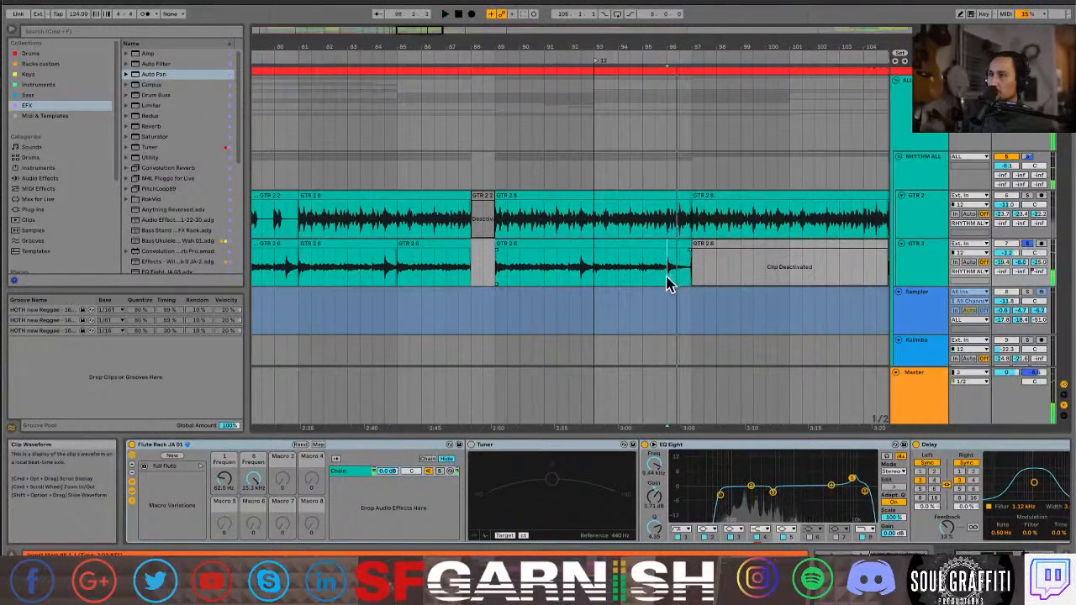
Split bar 92 of GTR 3 into its own clip, then trim its end to just before bar 93 with a fade-out of about one beat
left_click_drag(668, 281, 690, 283)
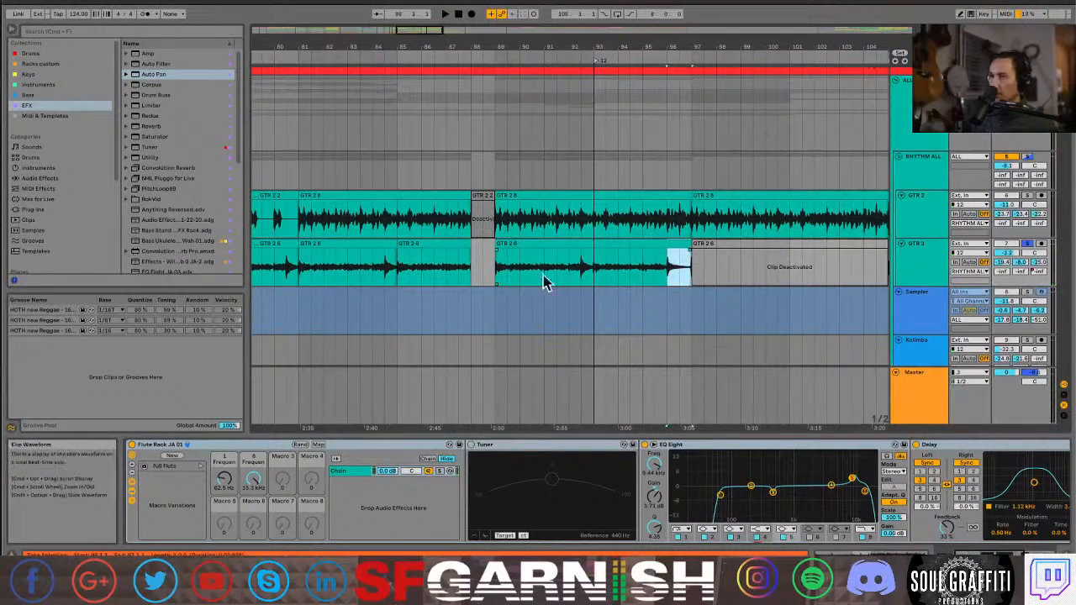
left_click_drag(570, 285, 593, 286)
key("ctrl+e")
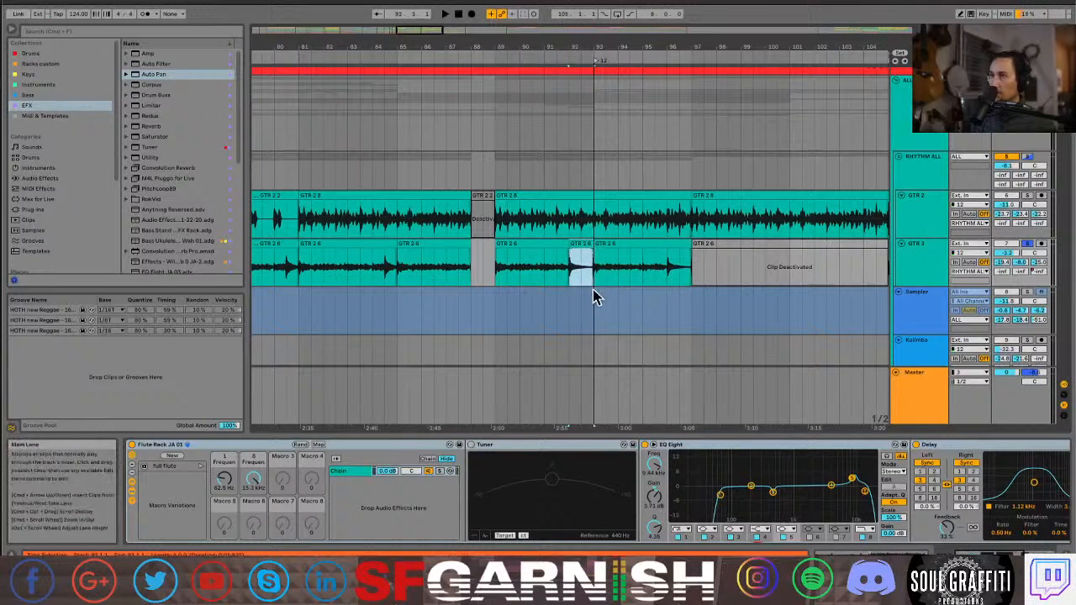
scroll(593, 283, "up", 10)
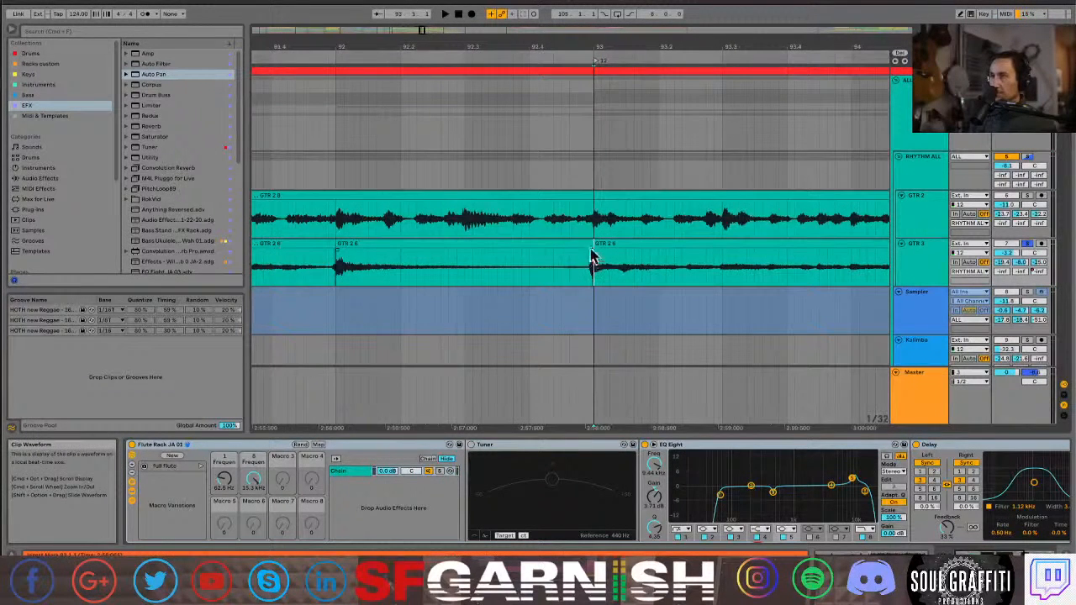
left_click_drag(587, 250, 552, 259)
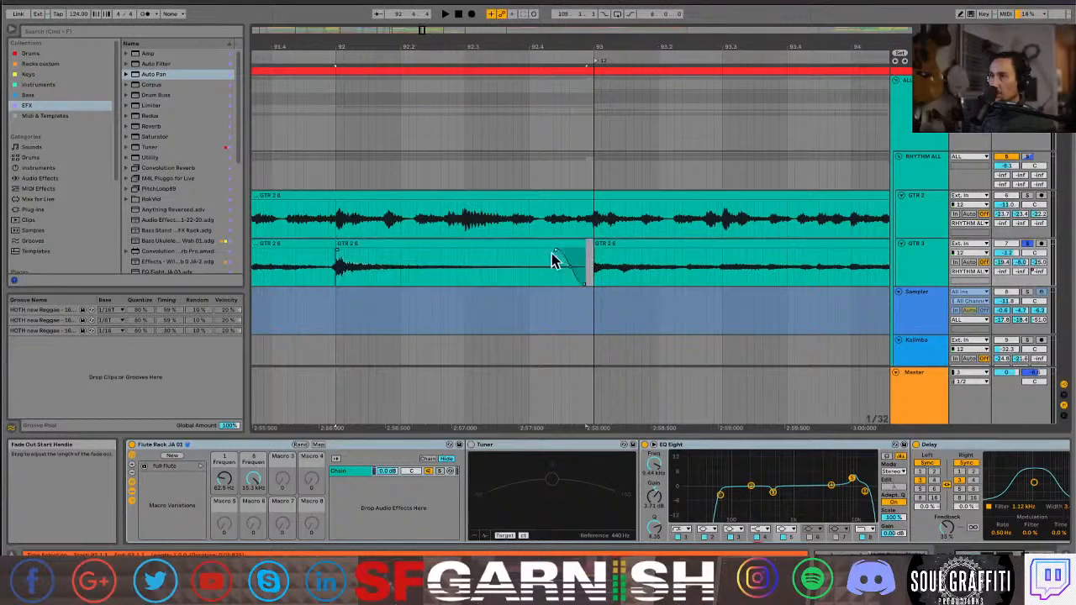
Play the trimmed GTR 3 clip in solo, and replay from bar 91 in the full mix without the solo
left_click(319, 277)
key("space")
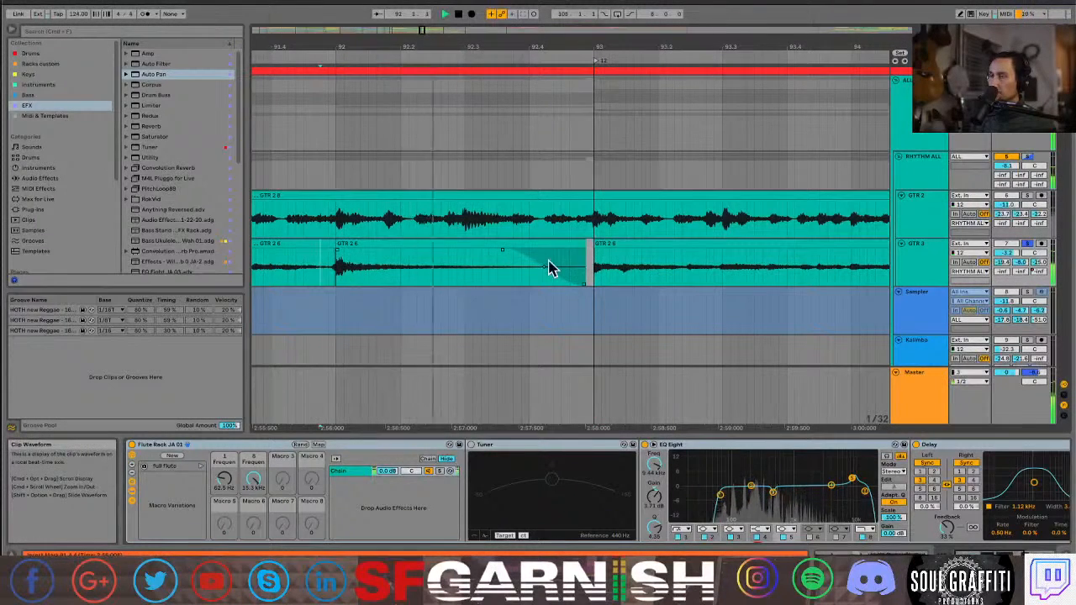
scroll(511, 278, "down", 10)
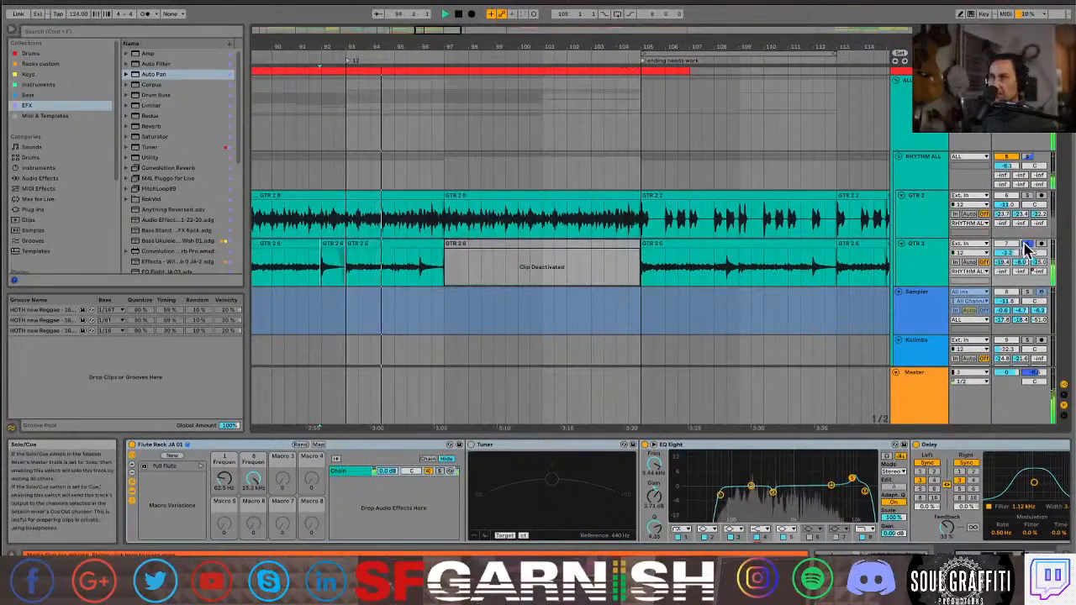
key("space")
key("space")
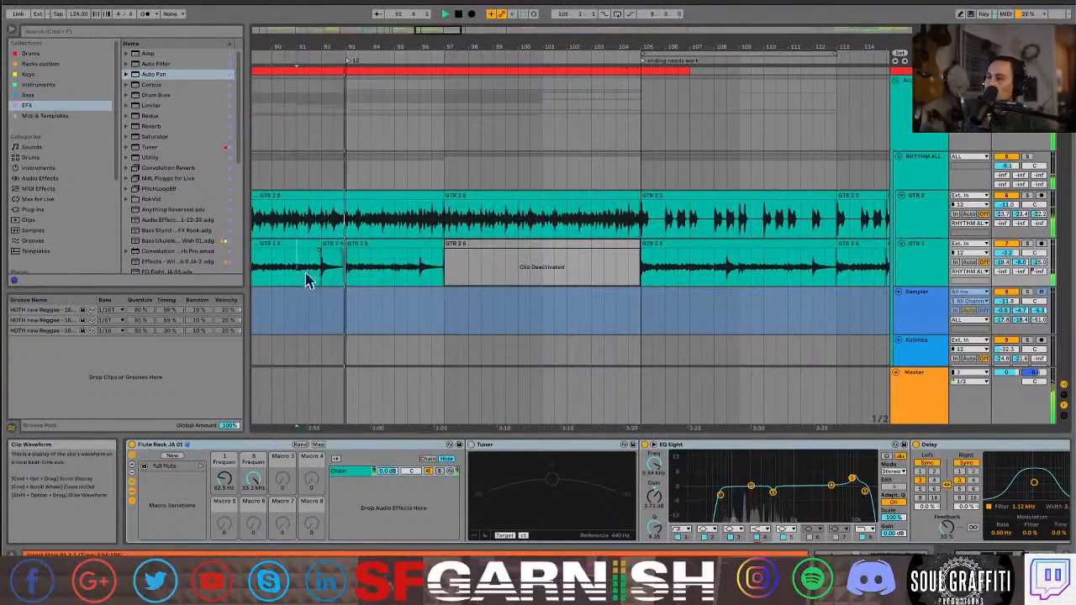
Move the Mando and oud tracks together from the VIOLIN group into the RHYTHM ALL group, directly below GTR 3
scroll(486, 268, "down", 10)
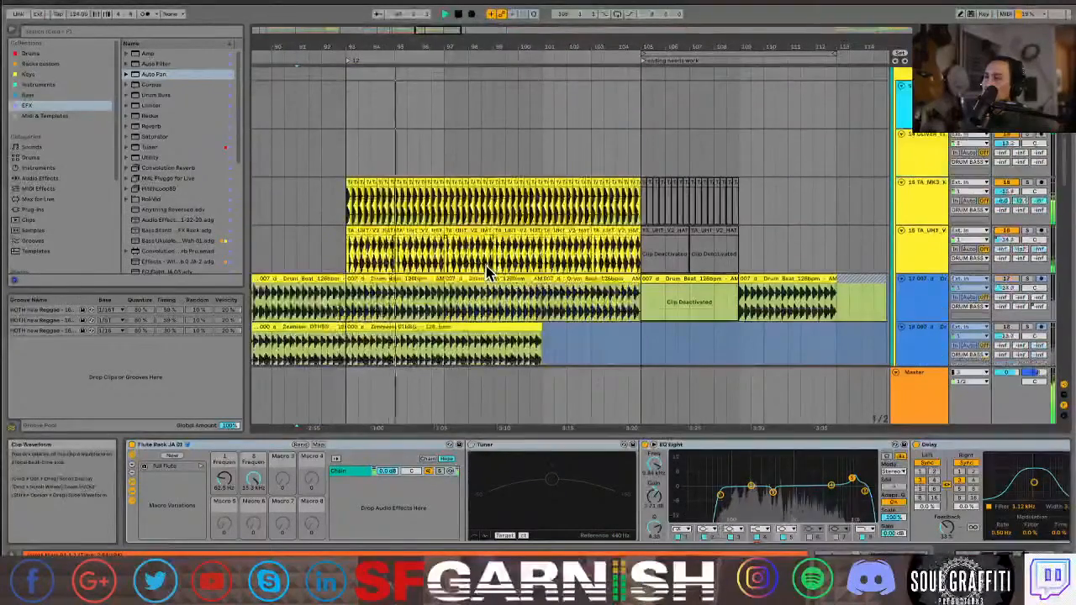
scroll(486, 270, "down", 10)
scroll(486, 273, "down", 15)
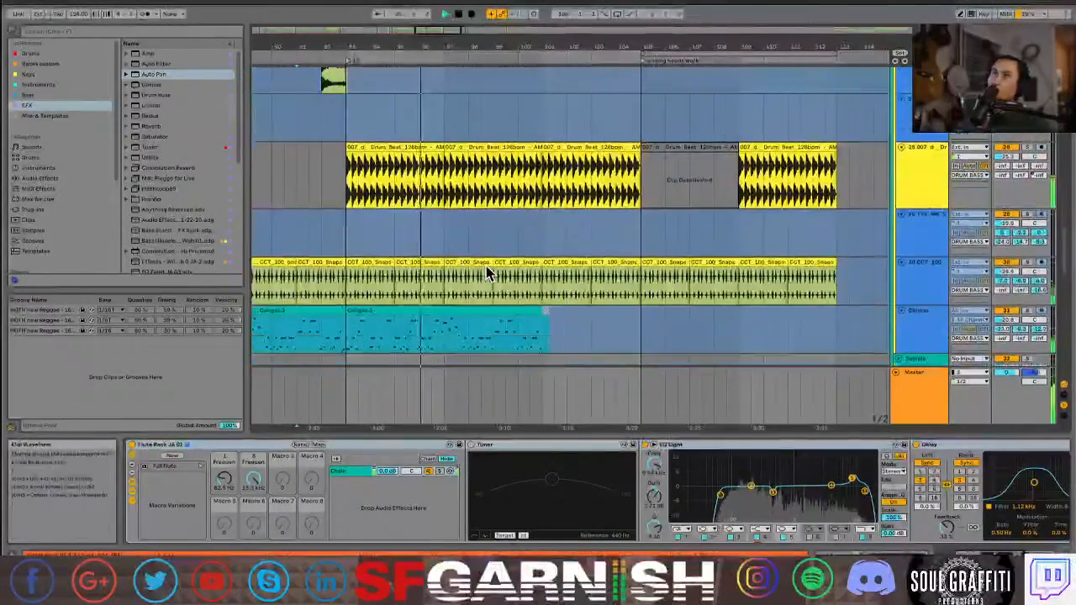
scroll(486, 273, "down", 5)
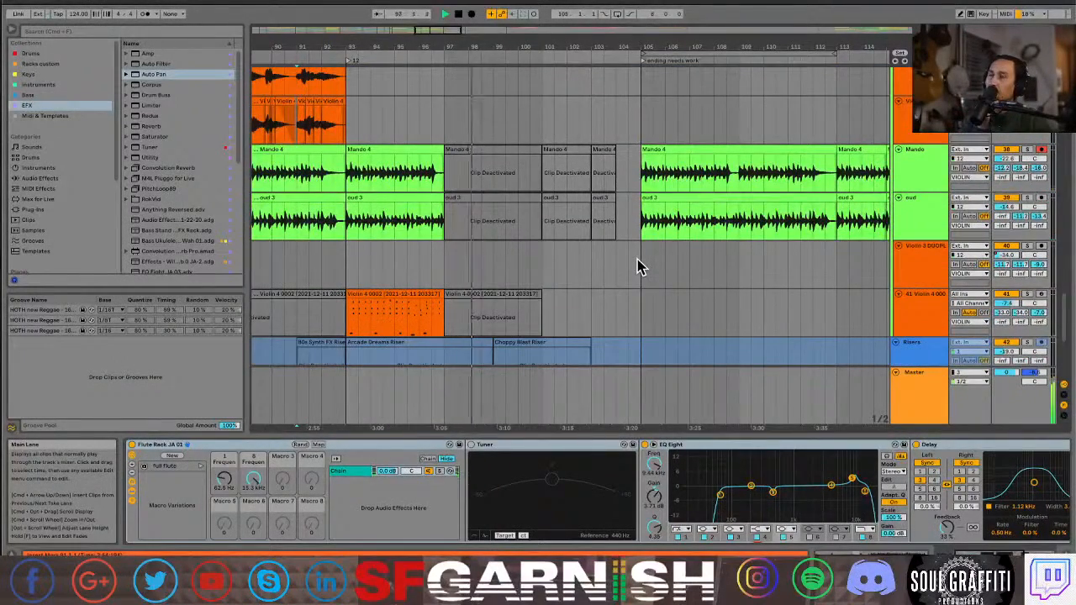
left_click(921, 166)
left_click(922, 212, "shift")
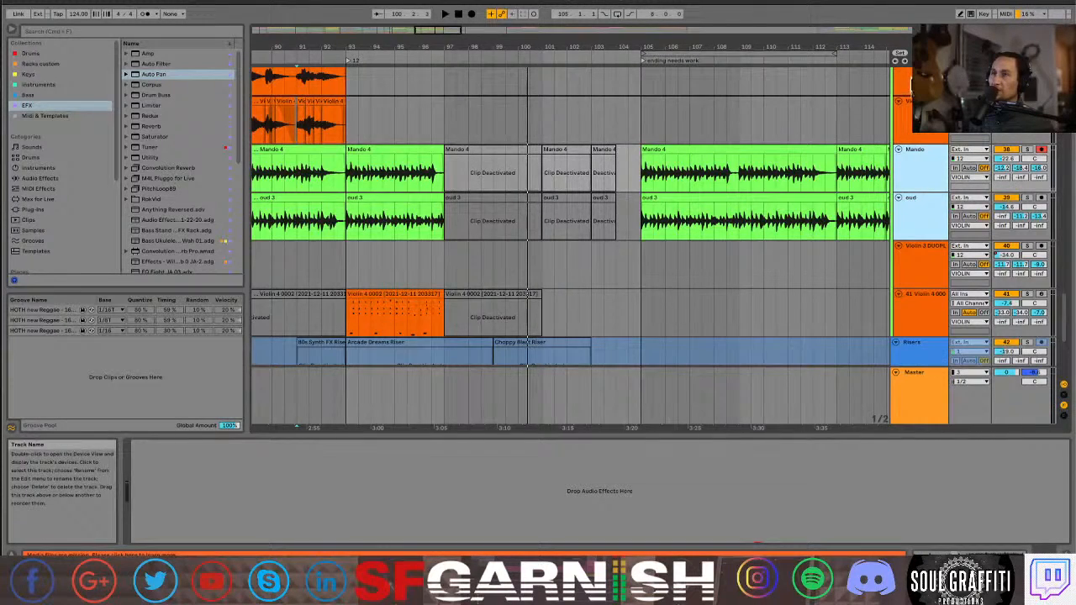
scroll(572, 252, "up", 5)
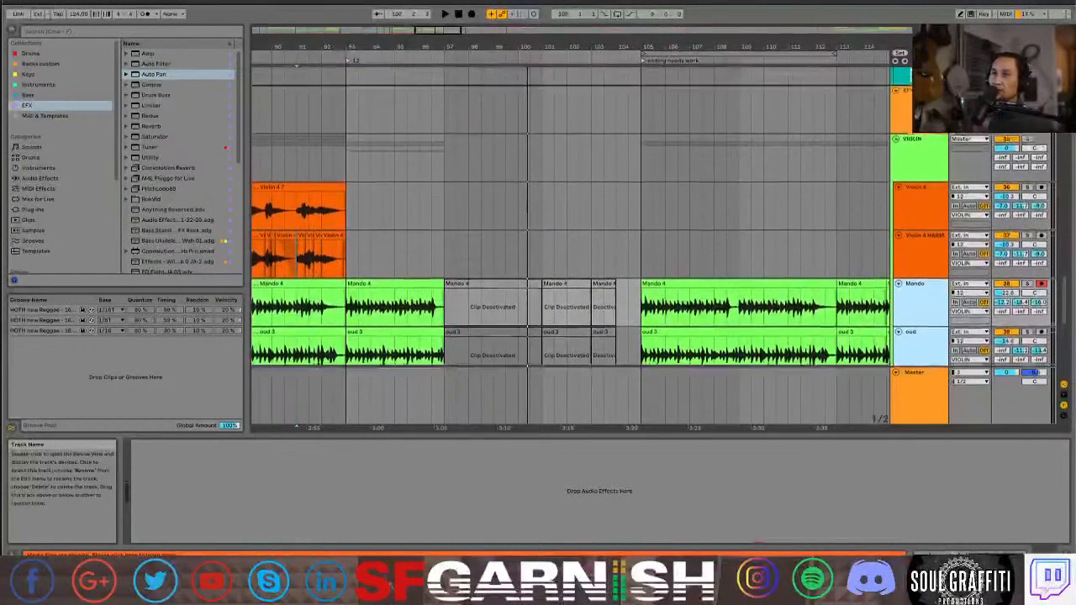
scroll(572, 252, "up", 6)
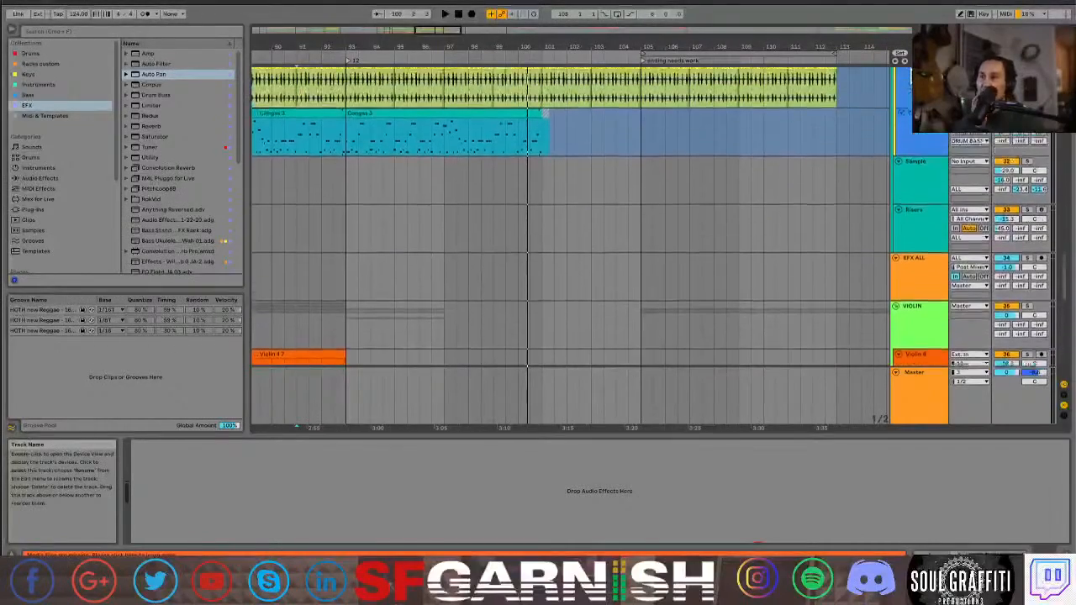
scroll(572, 252, "up", 6)
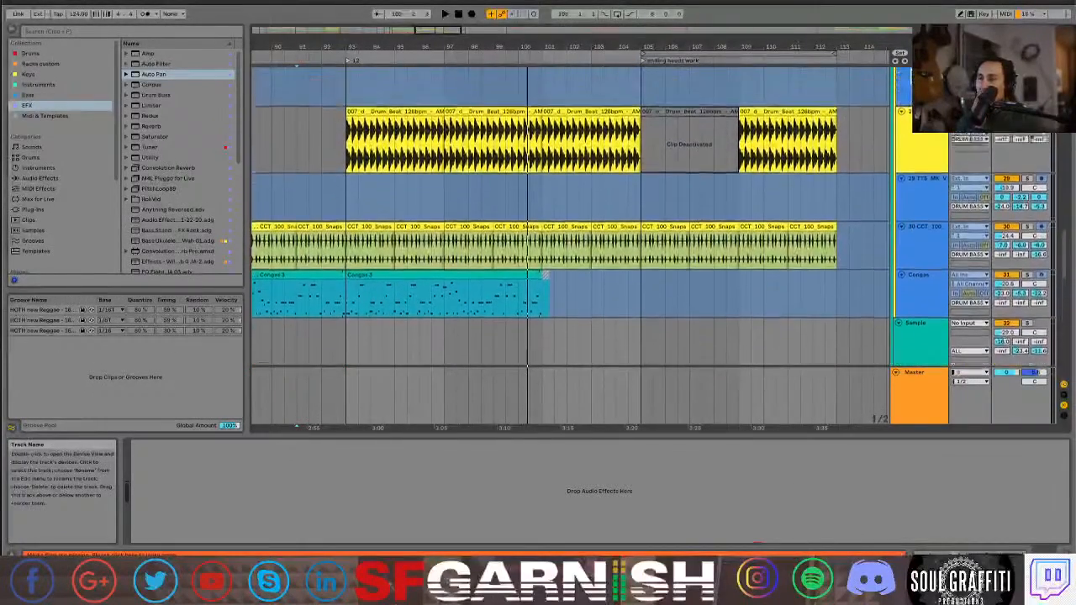
scroll(571, 252, "up", 6)
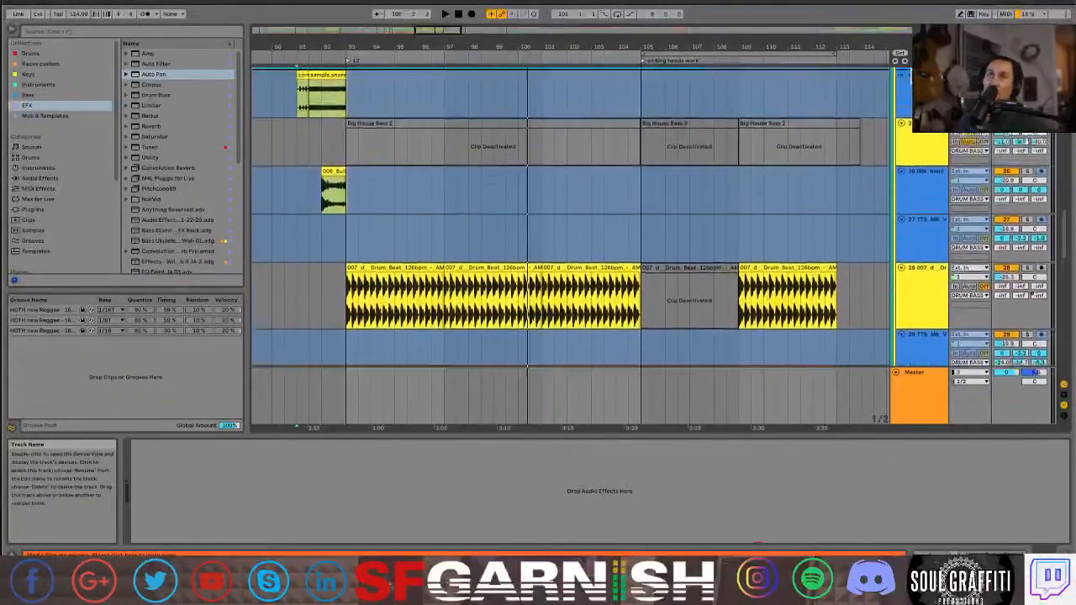
scroll(572, 252, "up", 6)
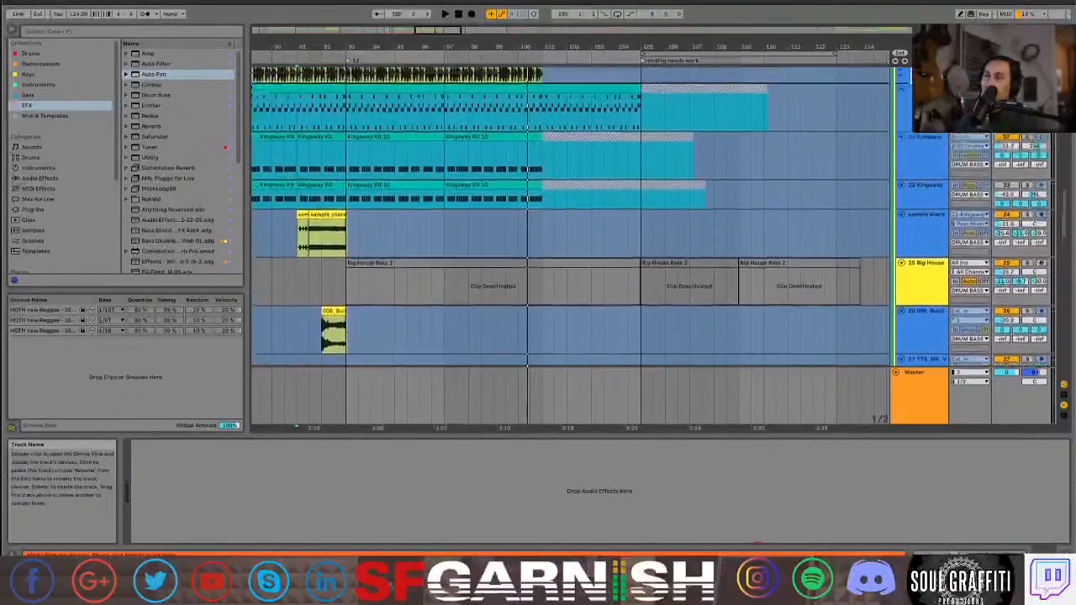
scroll(572, 252, "up", 6)
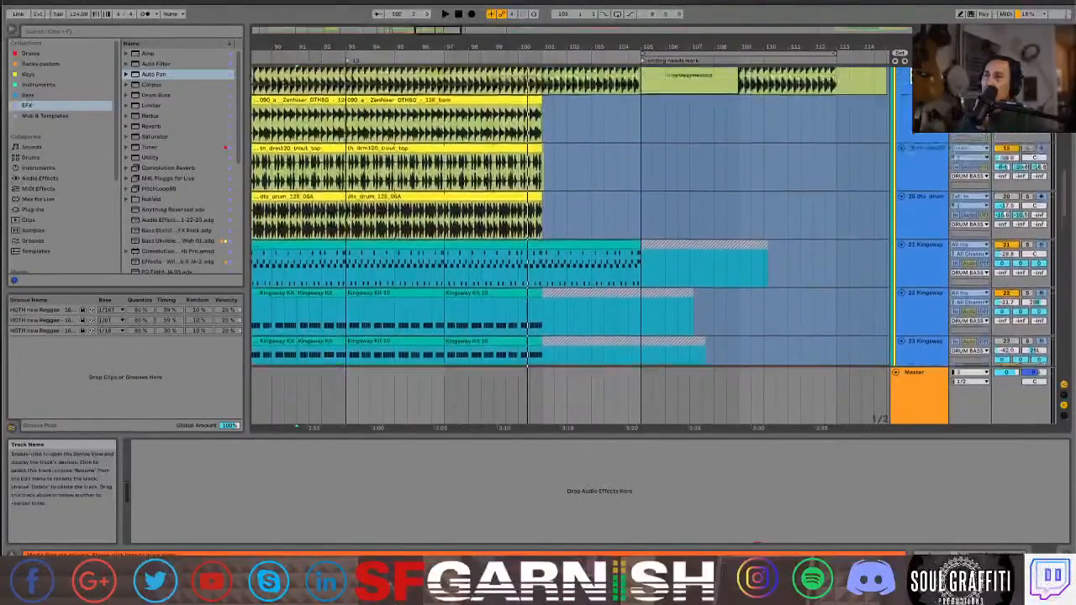
scroll(572, 253, "up", 6)
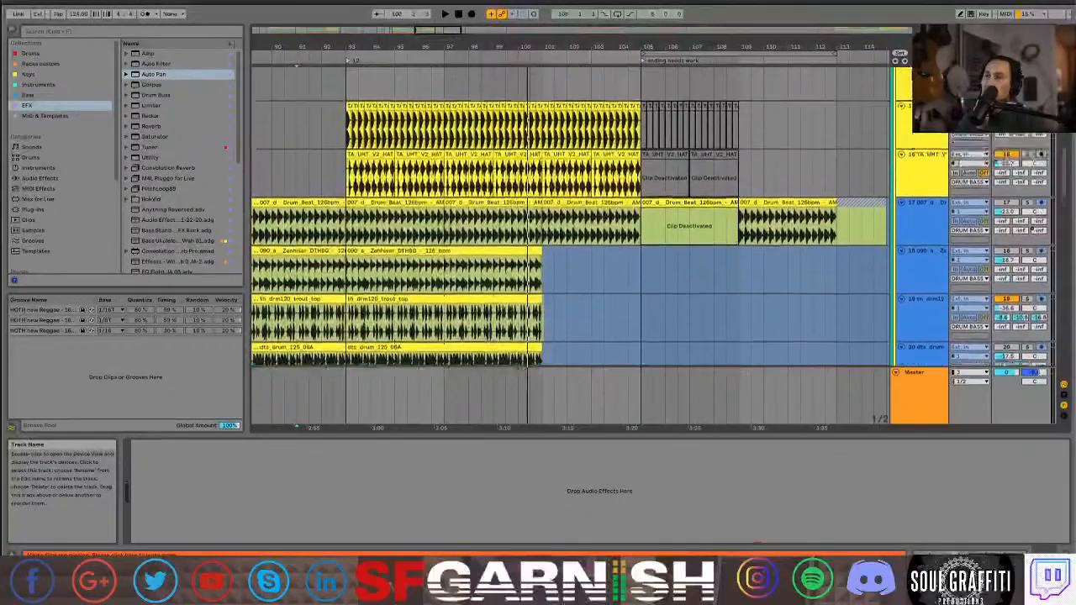
scroll(572, 252, "up", 6)
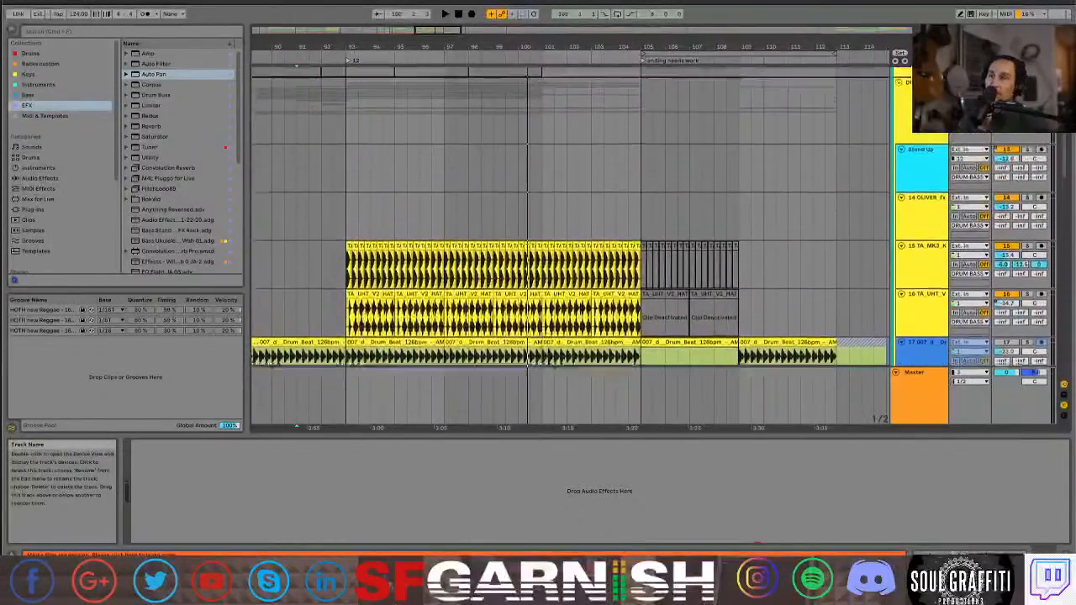
scroll(571, 252, "up", 6)
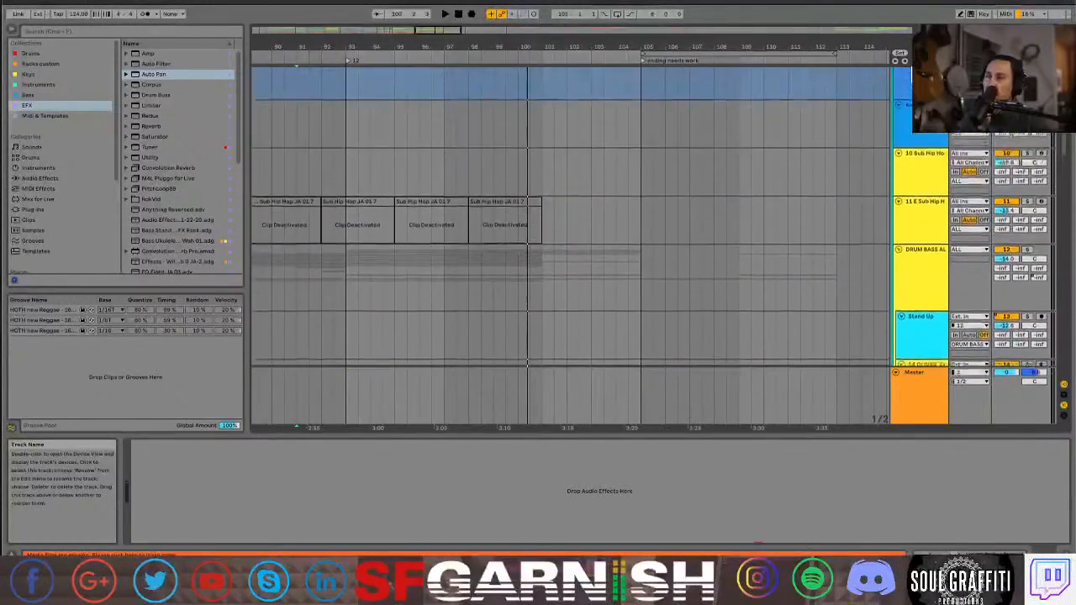
scroll(571, 252, "up", 6)
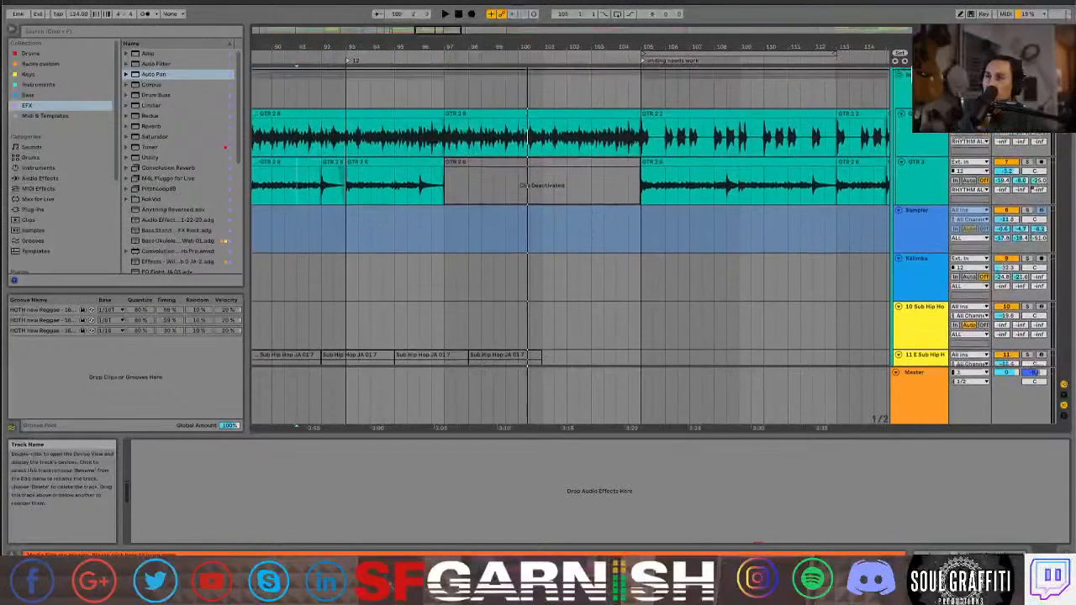
scroll(940, 181, "up", 2)
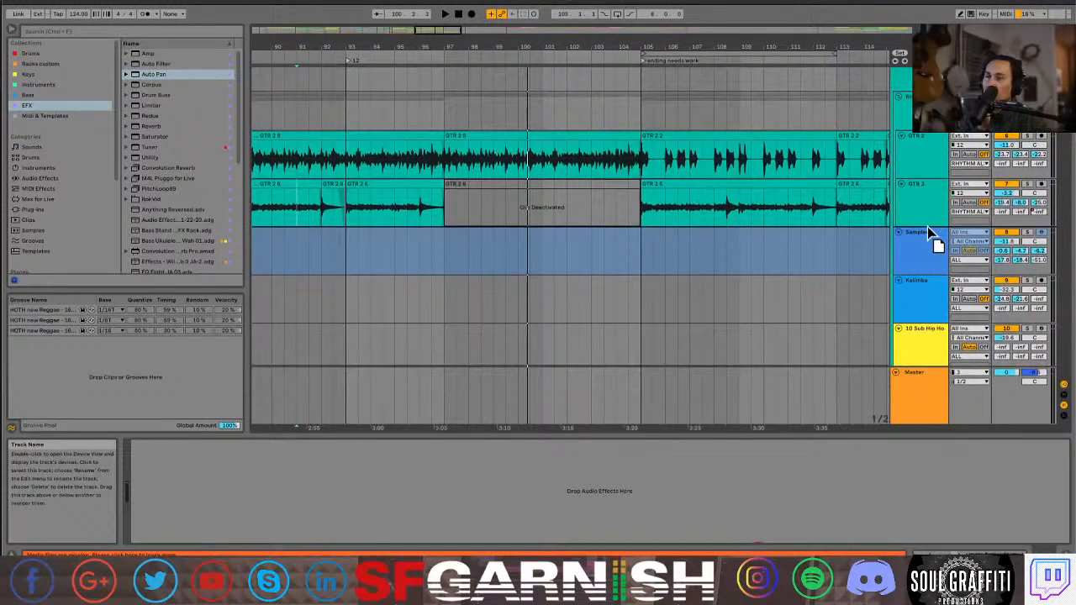
left_click_drag(928, 227, 928, 228)
scroll(930, 233, "down", 2)
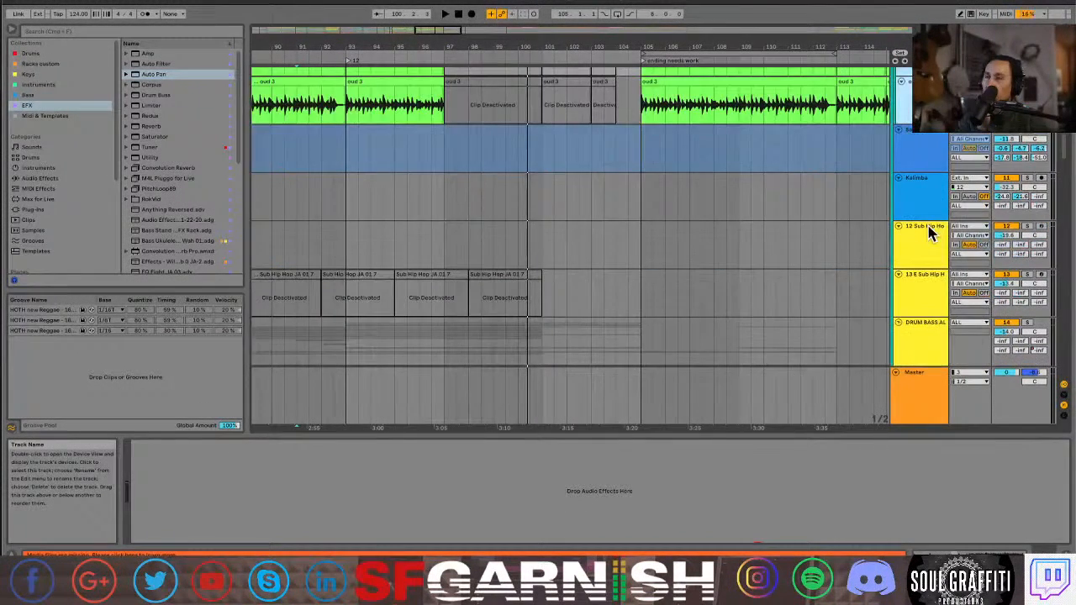
scroll(930, 234, "up", 4)
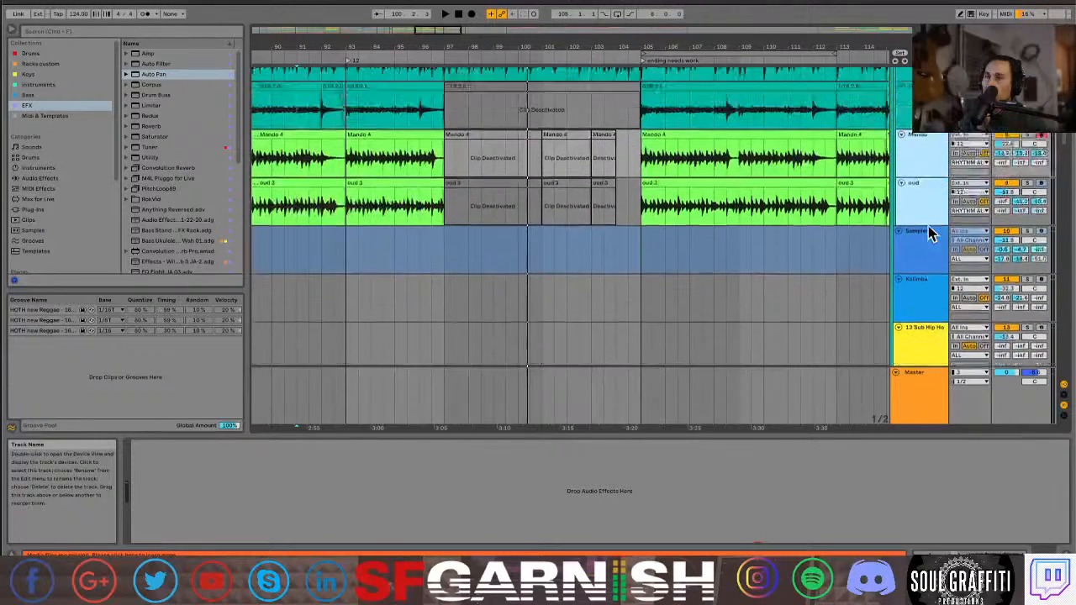
scroll(928, 233, "down", 1)
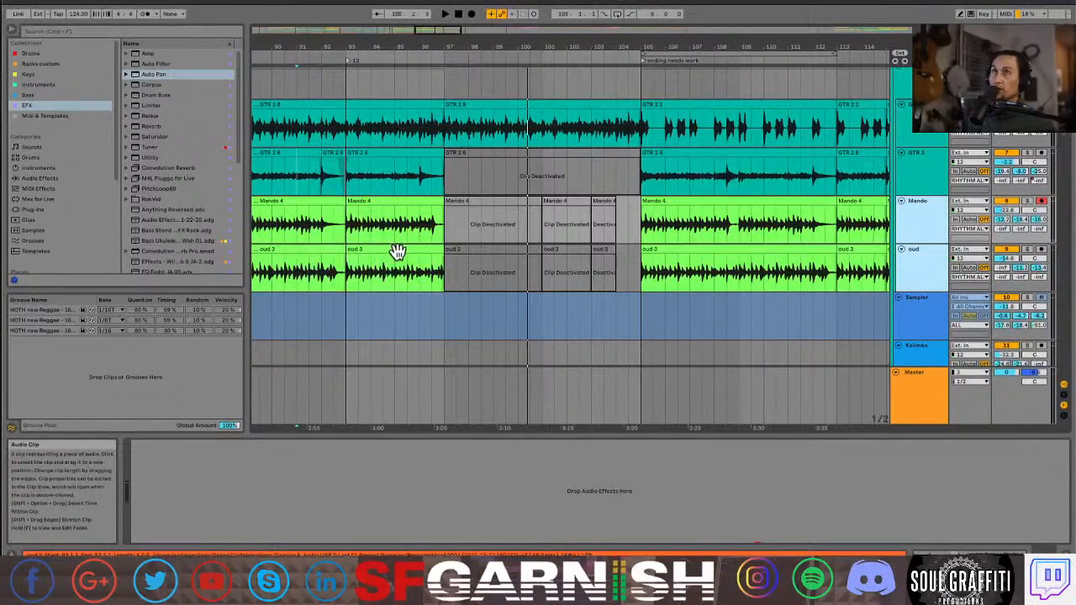
left_click(626, 180)
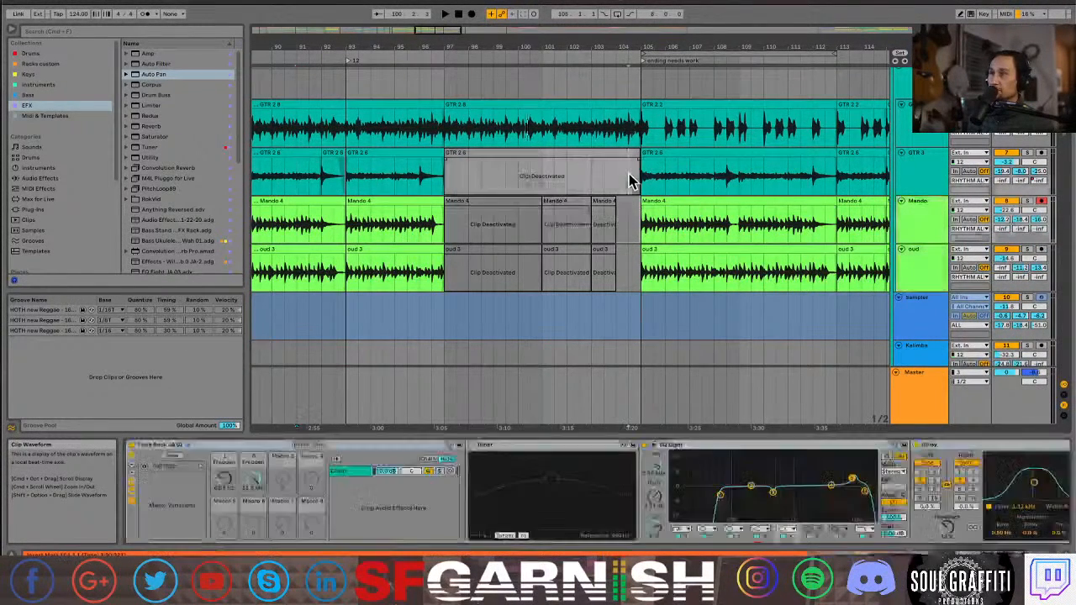
Play the ending from just before bar 105, then replay it from bar 112
key("space")
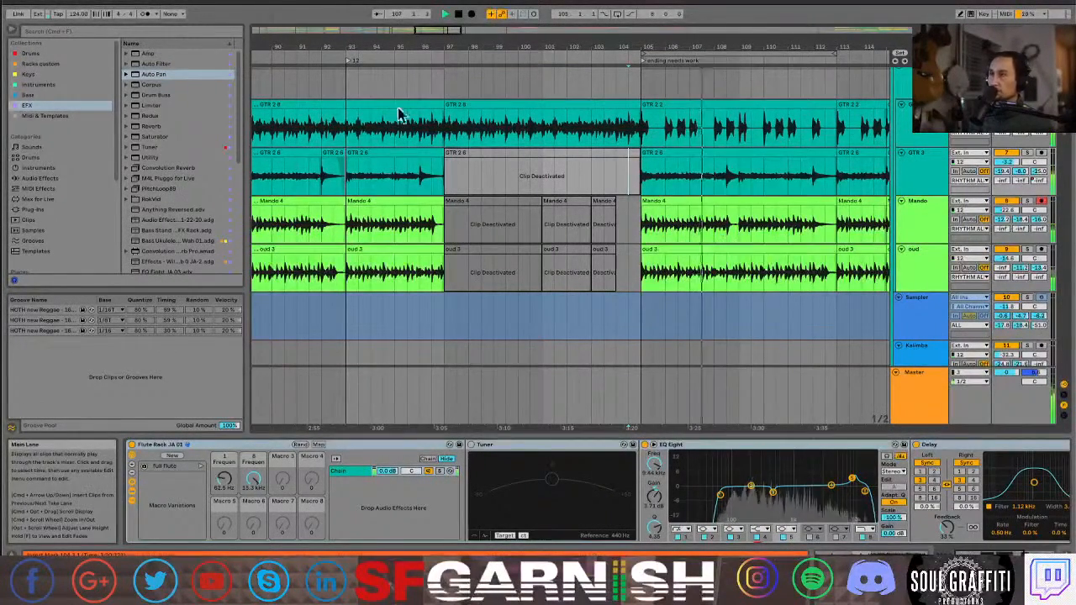
left_click_drag(445, 28, 463, 29)
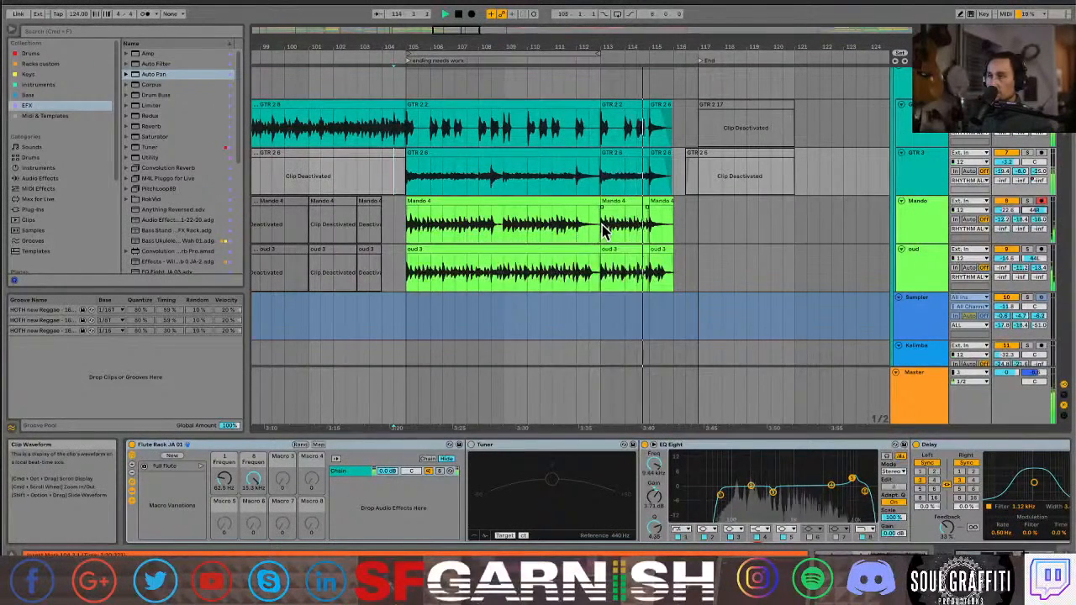
left_click(578, 183)
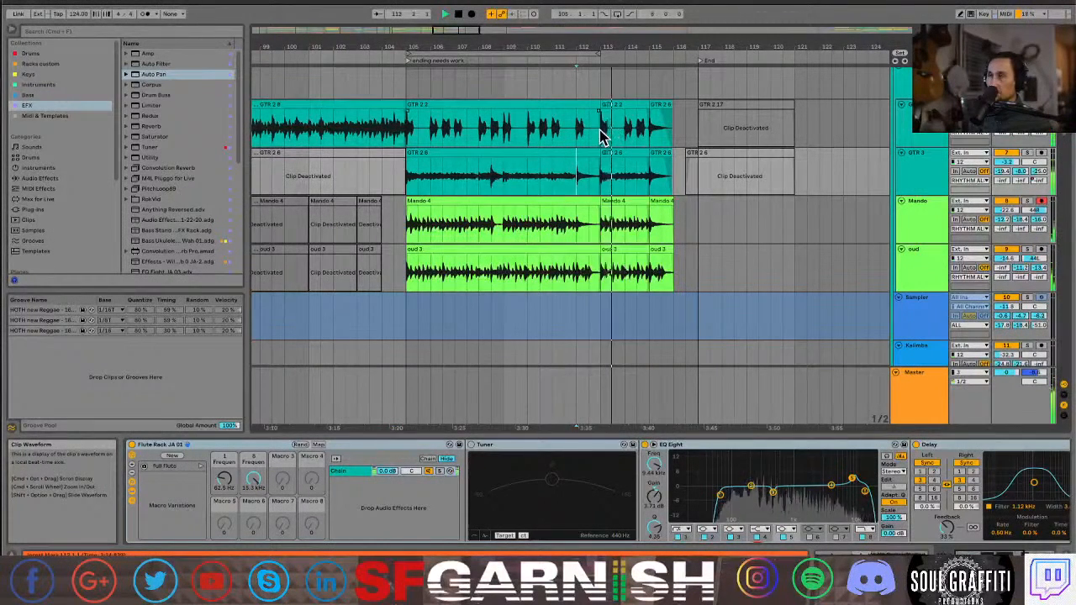
Deactivate the clips after bar 113 on both guitar tracks, Mando and oud, and check the ending from bar 112
left_click_drag(602, 136, 679, 275)
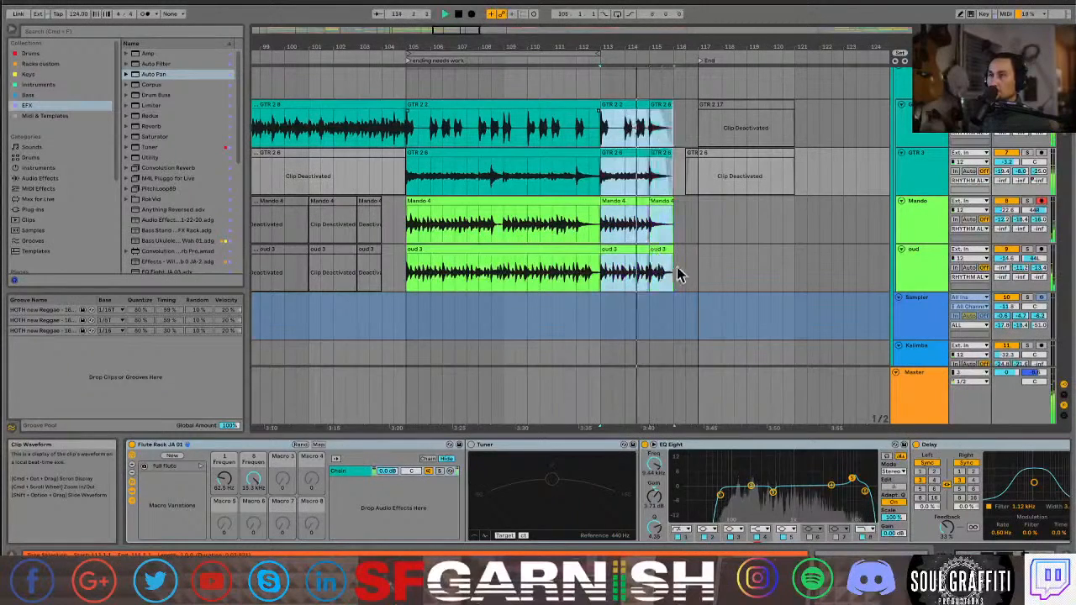
key("super+0")
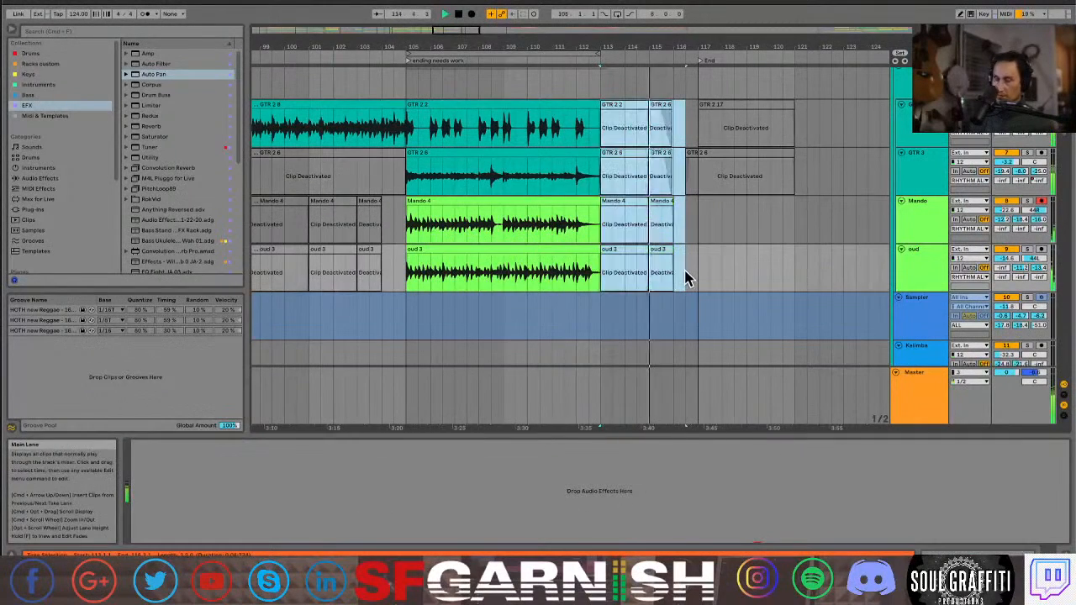
left_click(580, 232)
Trim the start of the deactivated oud clip after bar 113 and fade out the active oud clip over about one bar
left_click_drag(602, 254, 613, 254)
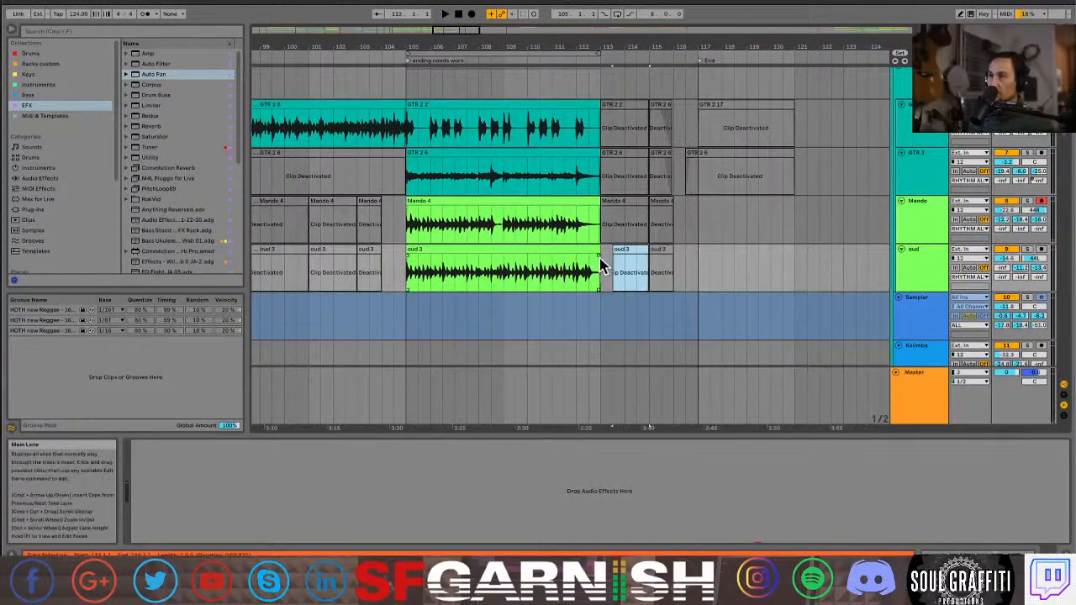
left_click(594, 262)
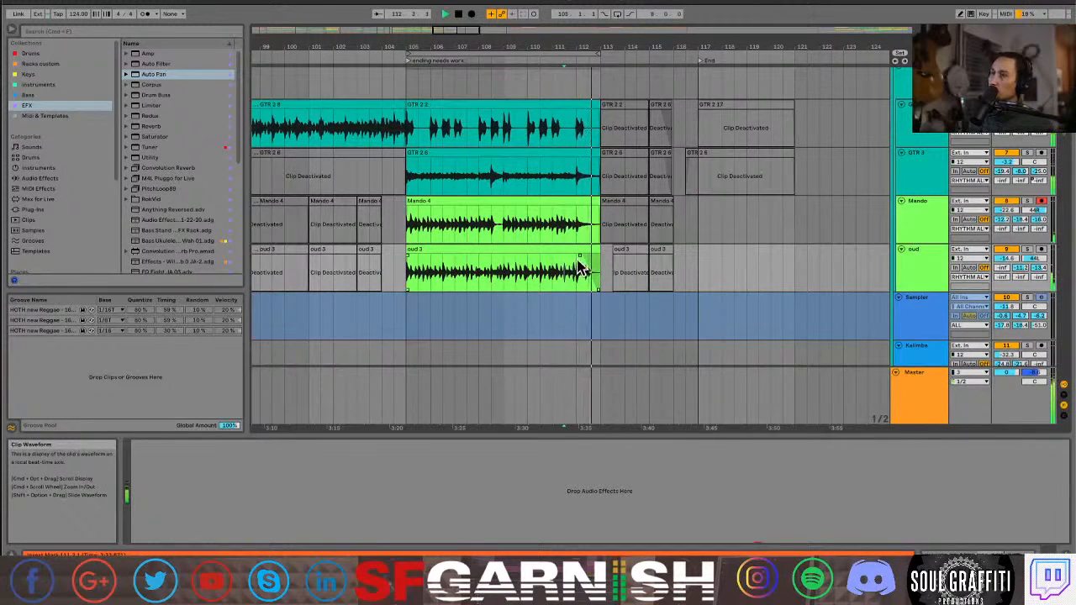
left_click_drag(580, 257, 578, 257)
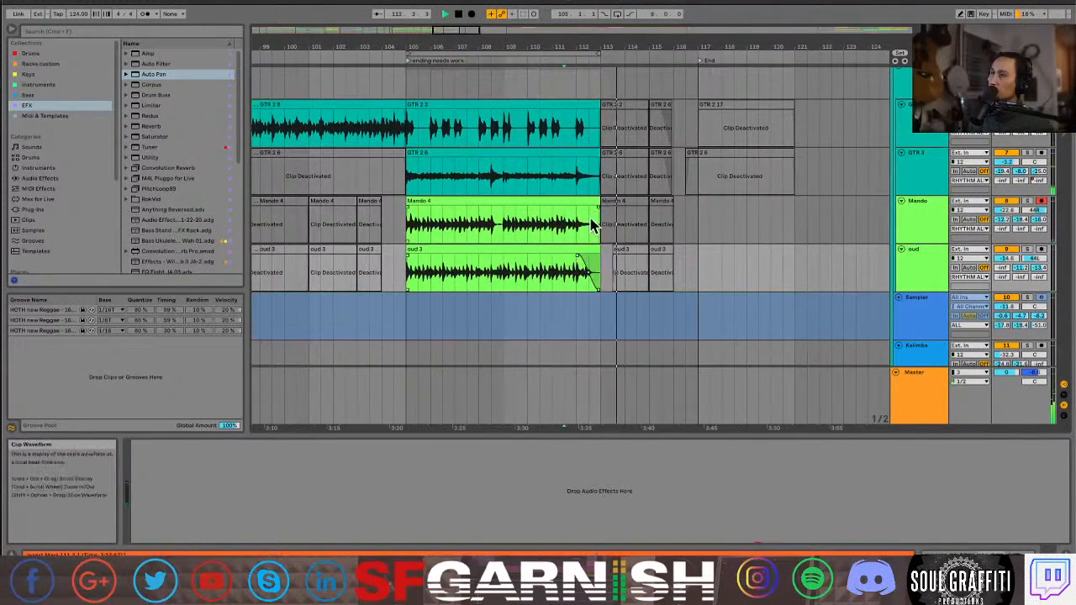
Trim the GTR 3 clips back on both sides of bar 113 and fade out the active one over nearly two beats
left_click(600, 176)
scroll(603, 176, "up", 5)
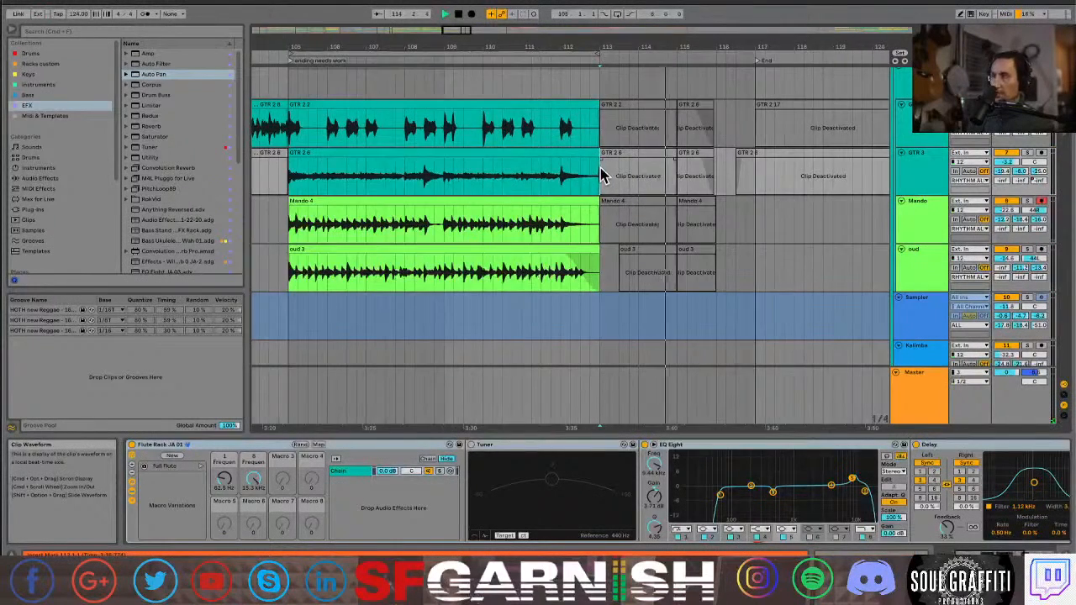
left_click_drag(602, 176, 649, 176)
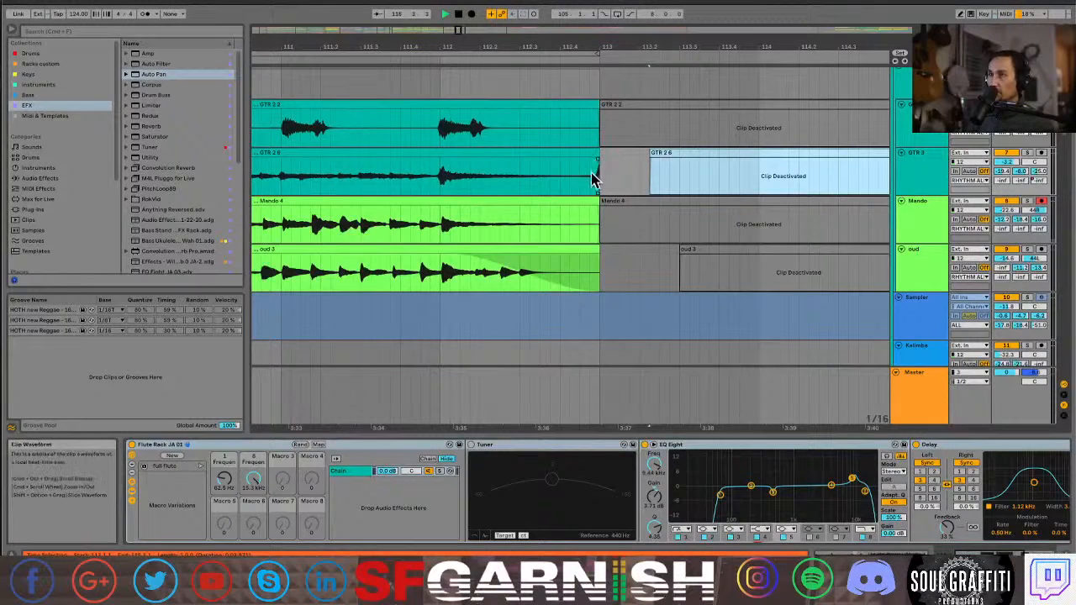
mouse_move(596, 175)
left_mouse_down()
mouse_move(613, 180)
mouse_move(522, 162)
left_mouse_up()
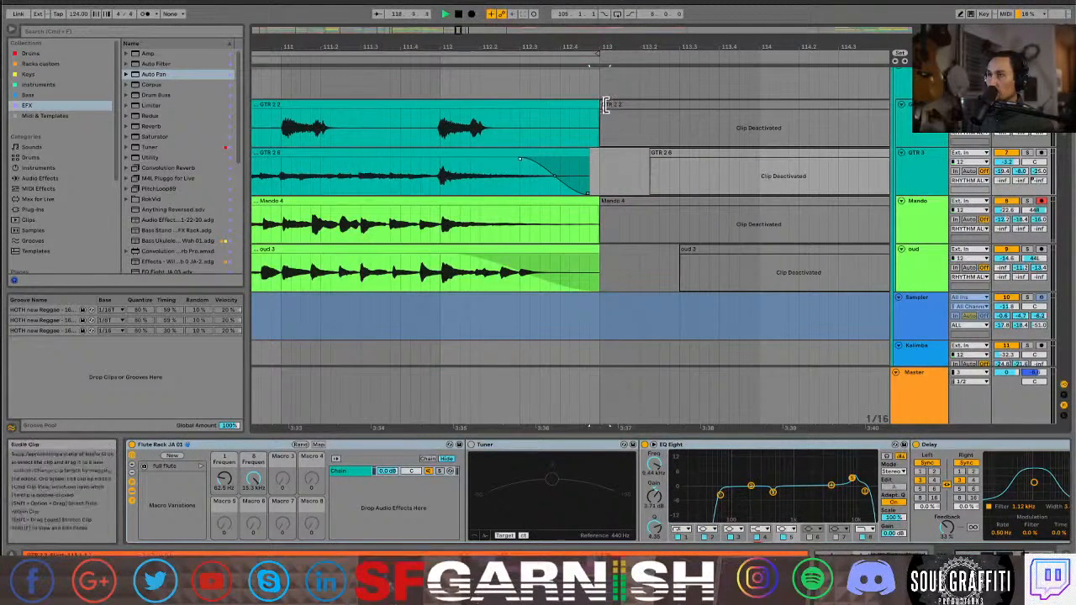
Trim the deactivated GTR 2 and Mando clips after bar 113 and fade out their active clips, over about three beats and one beat
mouse_move(605, 105)
left_mouse_down()
mouse_move(637, 105)
mouse_move(493, 130)
left_mouse_up()
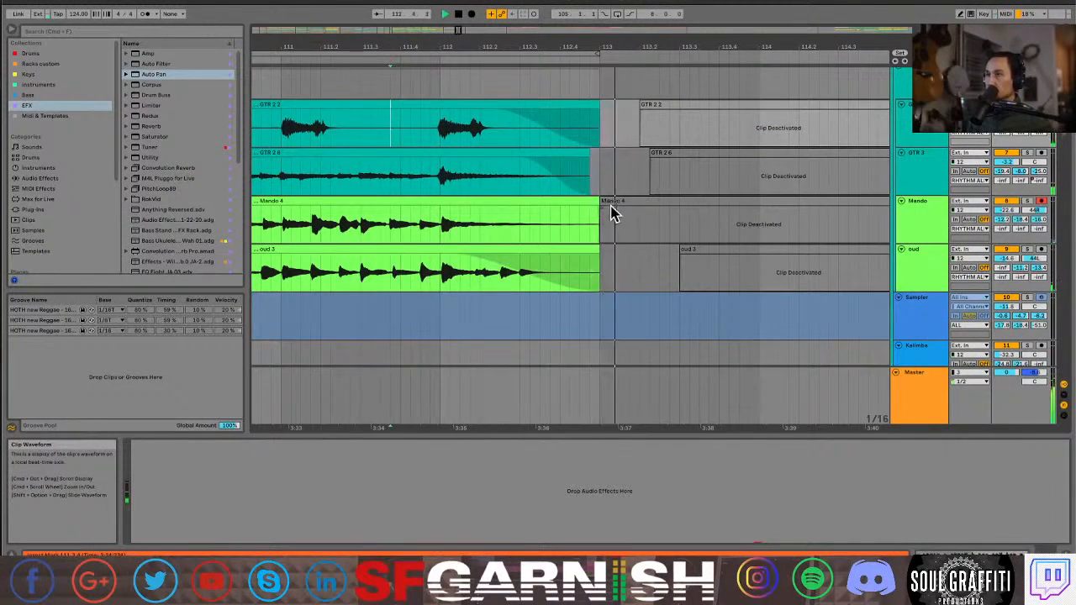
mouse_move(602, 204)
left_mouse_down()
mouse_move(630, 204)
mouse_move(564, 211)
left_mouse_up()
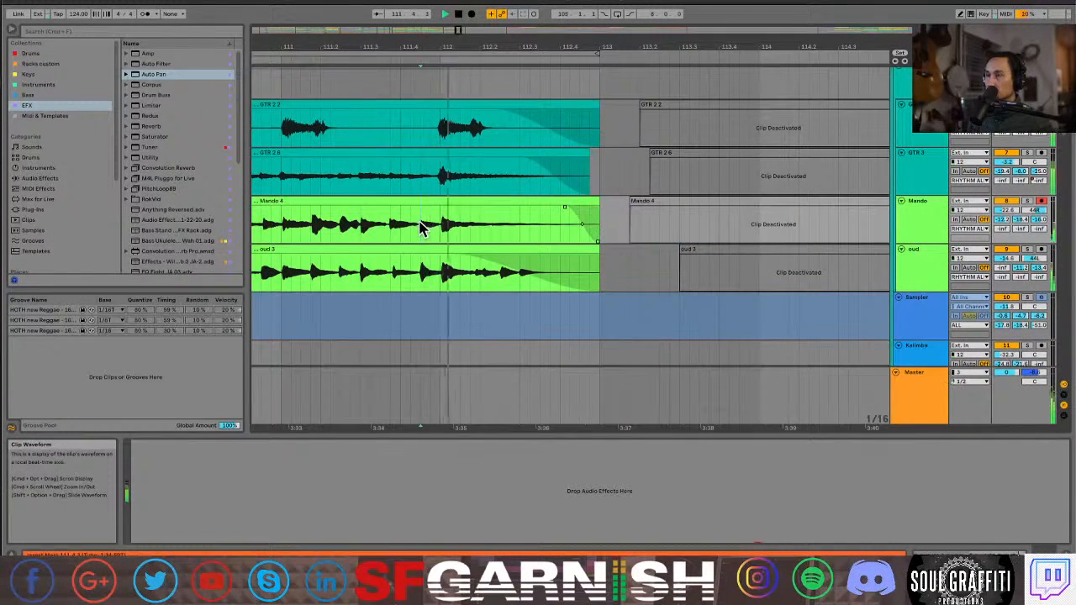
Examine how the clips on the drum, bass and percussion tracks end around bar 113
scroll(675, 247, "down", 5)
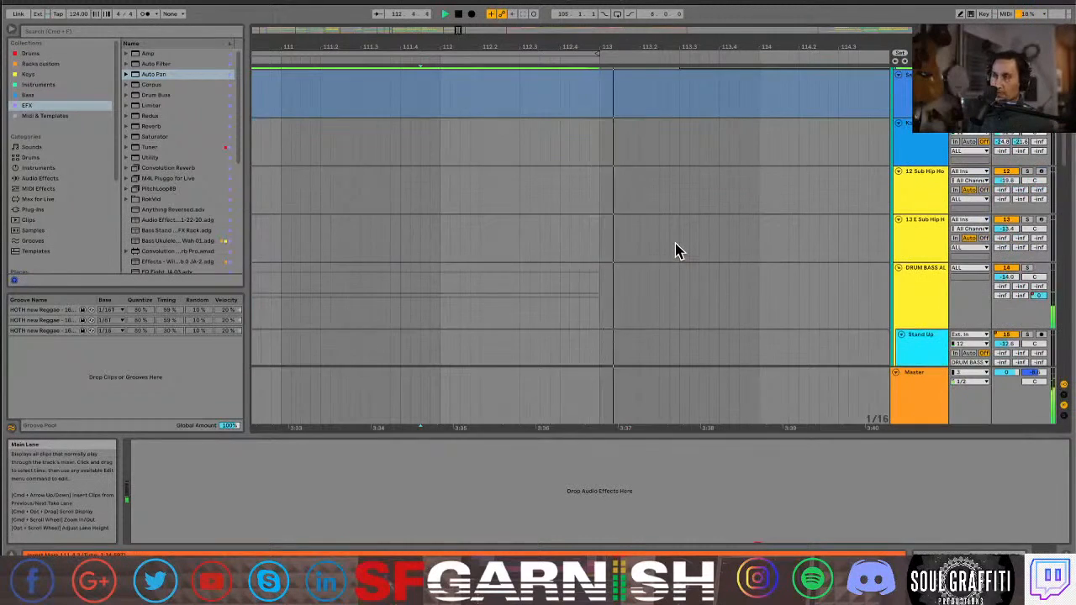
scroll(677, 249, "down", 3)
left_click(391, 202)
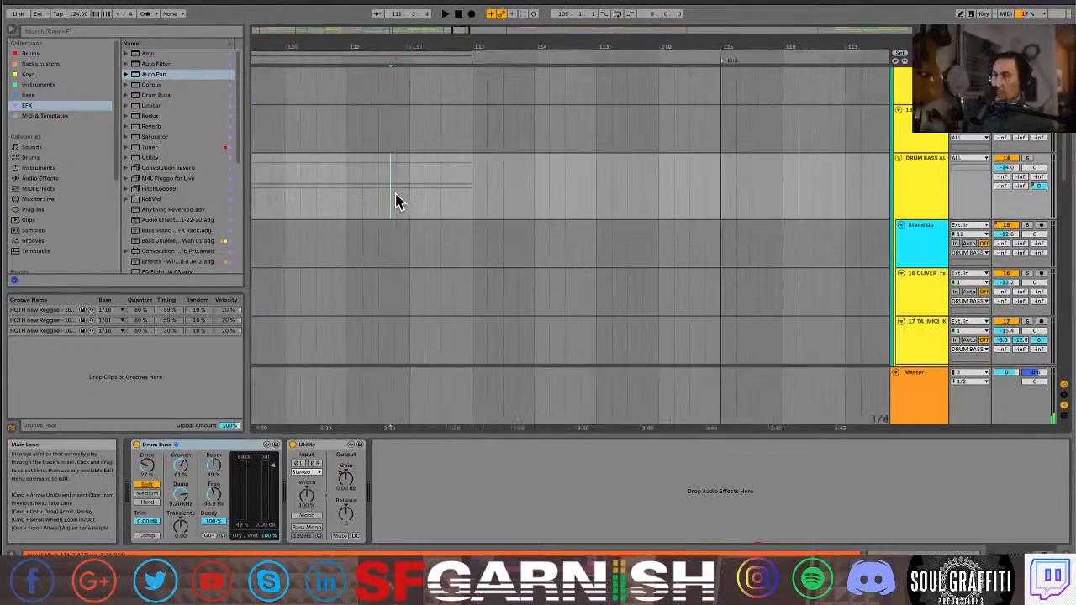
scroll(396, 202, "down", 5)
key("Right")
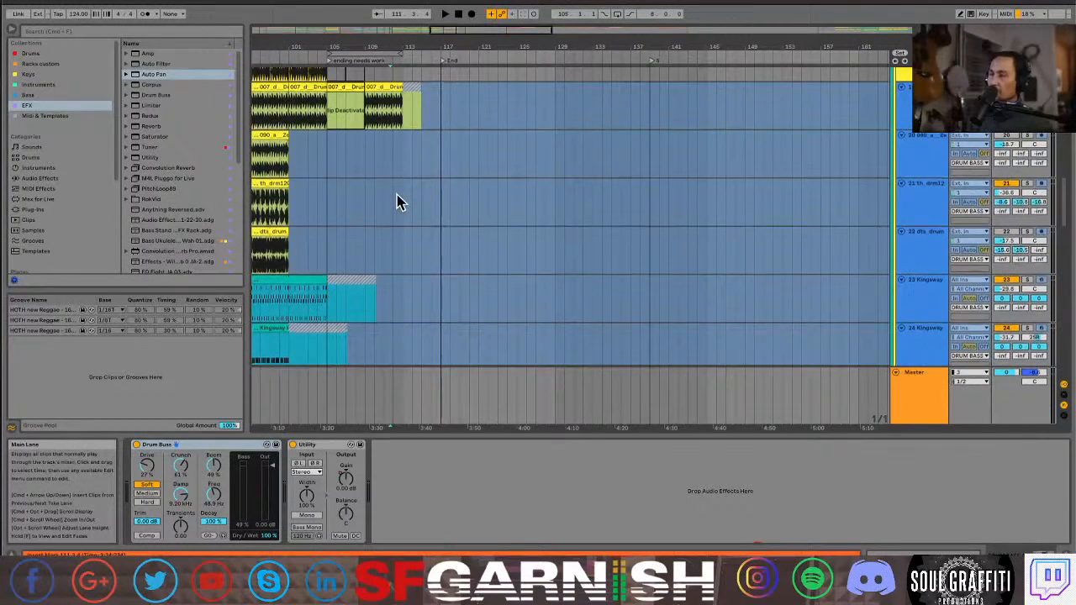
scroll(397, 202, "down", 10)
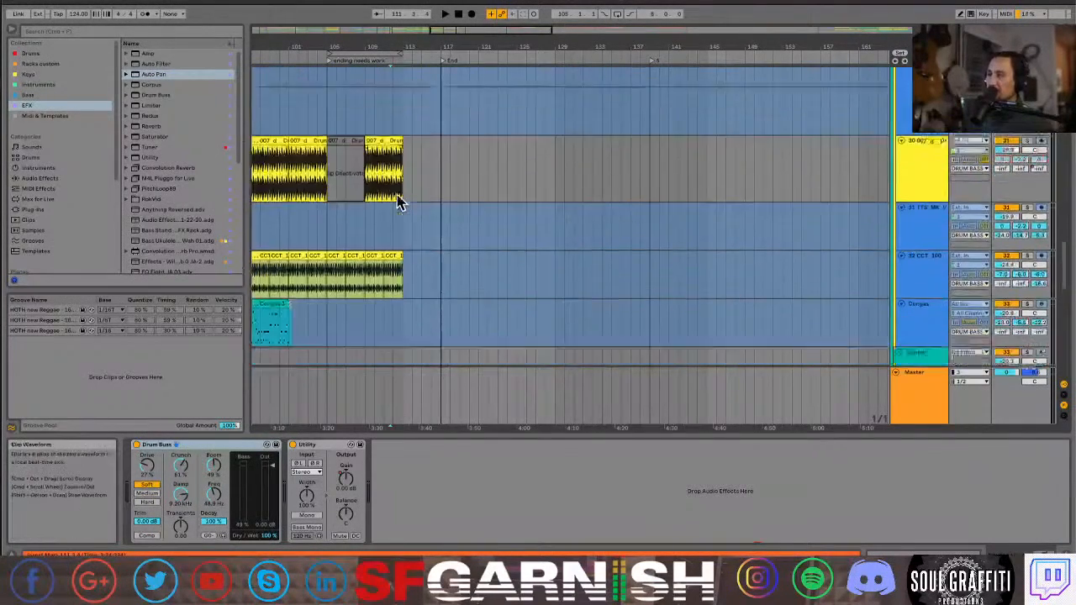
scroll(400, 202, "down", 5)
Play the ending from around bar 111 and add a locator at bar 112
left_click(403, 208)
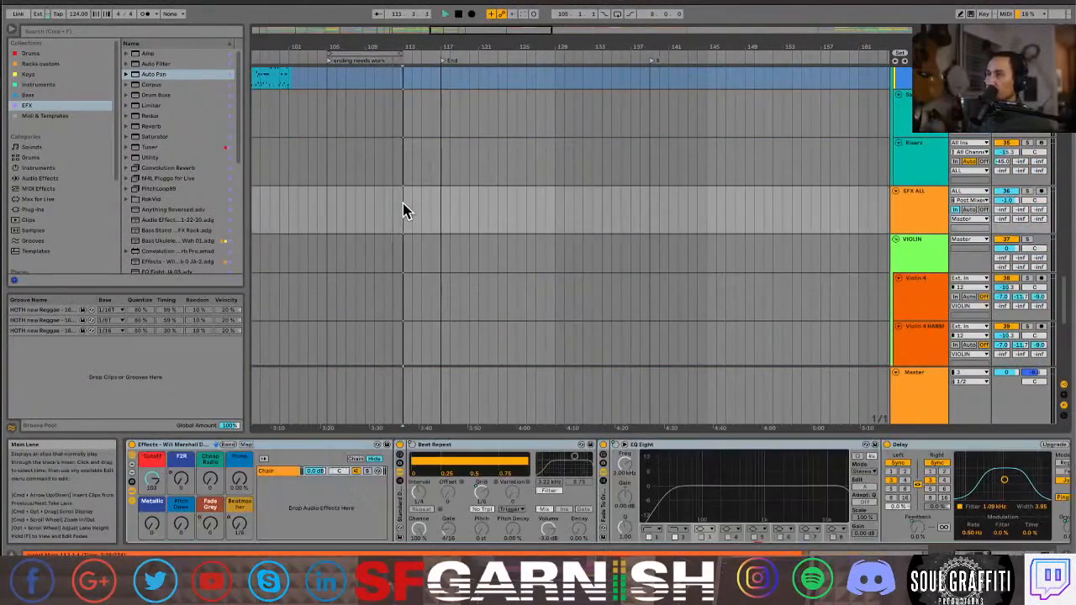
key("space")
key("space")
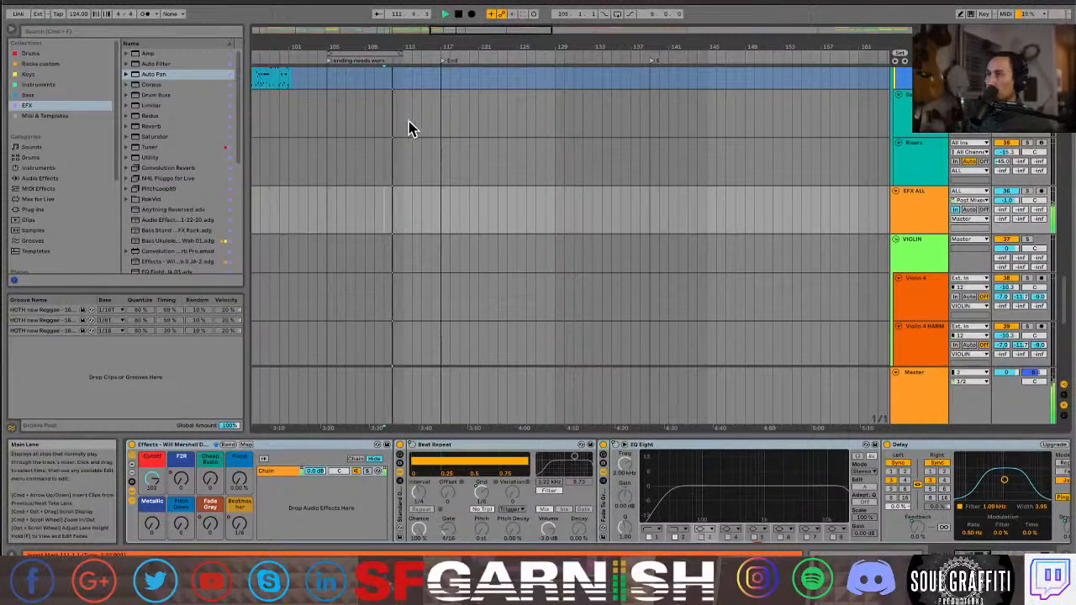
scroll(400, 130, "up", 2)
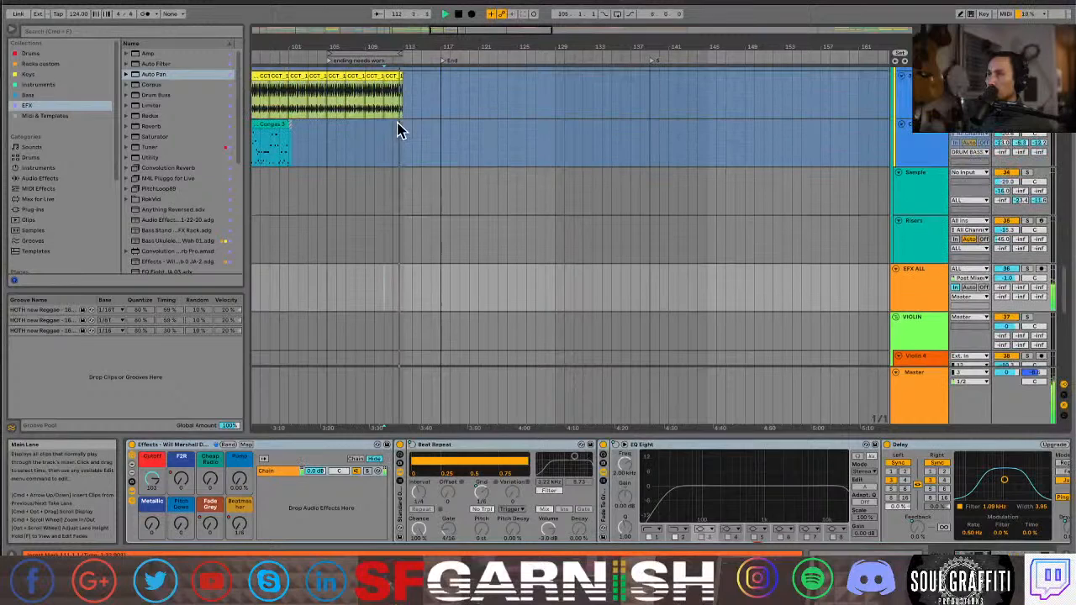
left_click(390, 202)
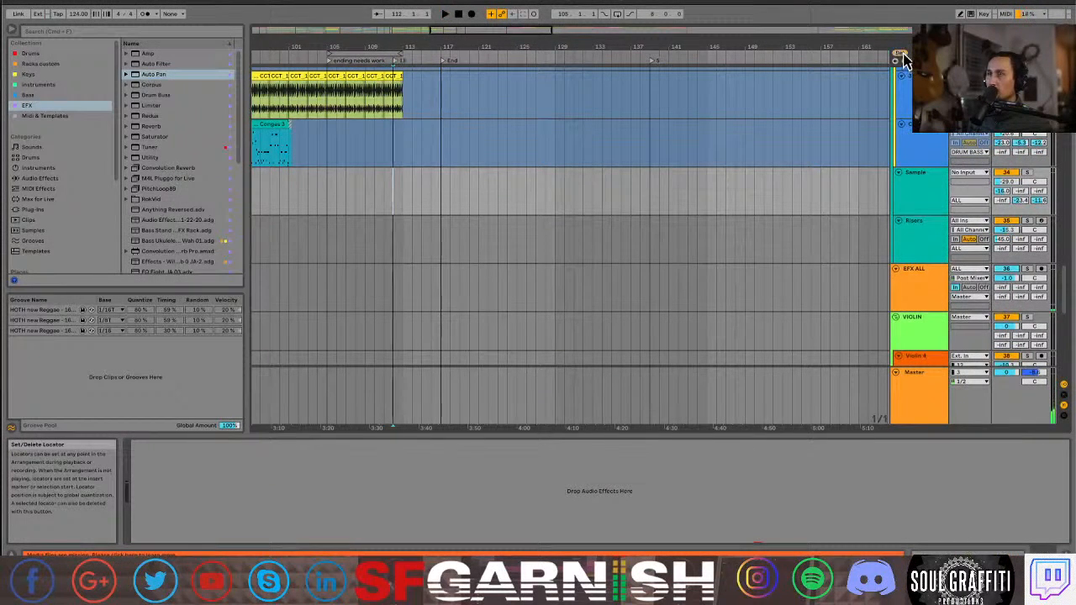
Examine the violin, Yell and Risers tracks around the ending and back to the riser clips near bar 76
scroll(335, 227, "down", 10)
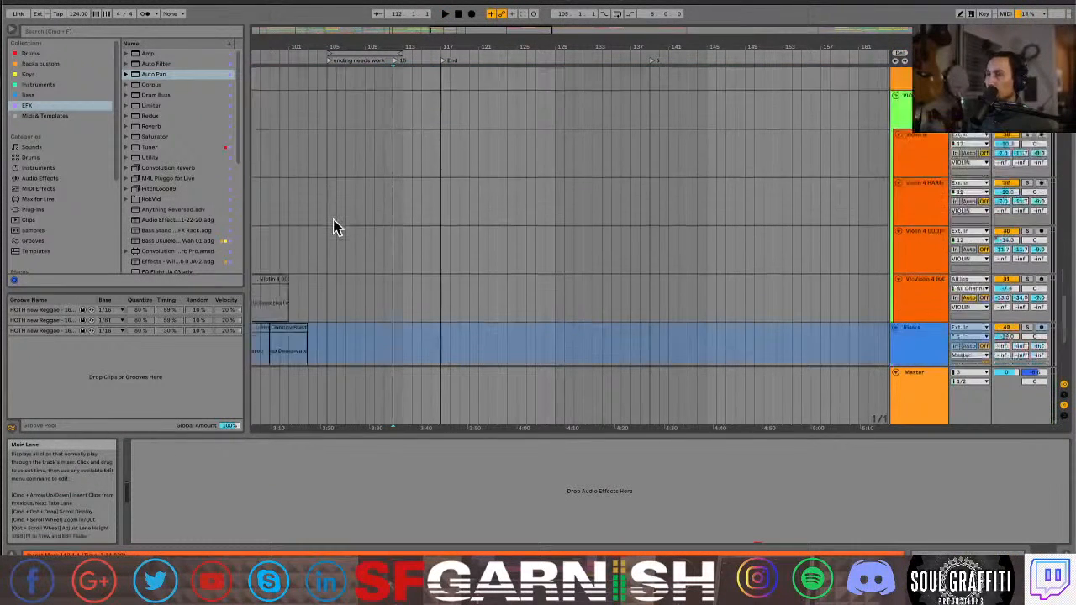
left_click(397, 402)
left_click(394, 184)
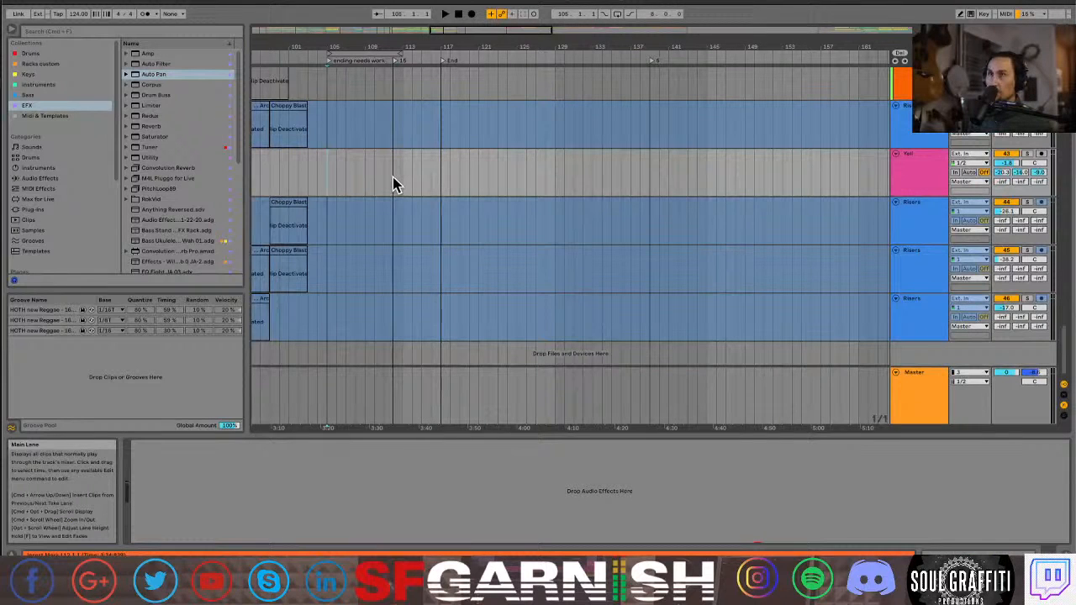
scroll(392, 177, "left", 10)
left_click(420, 183)
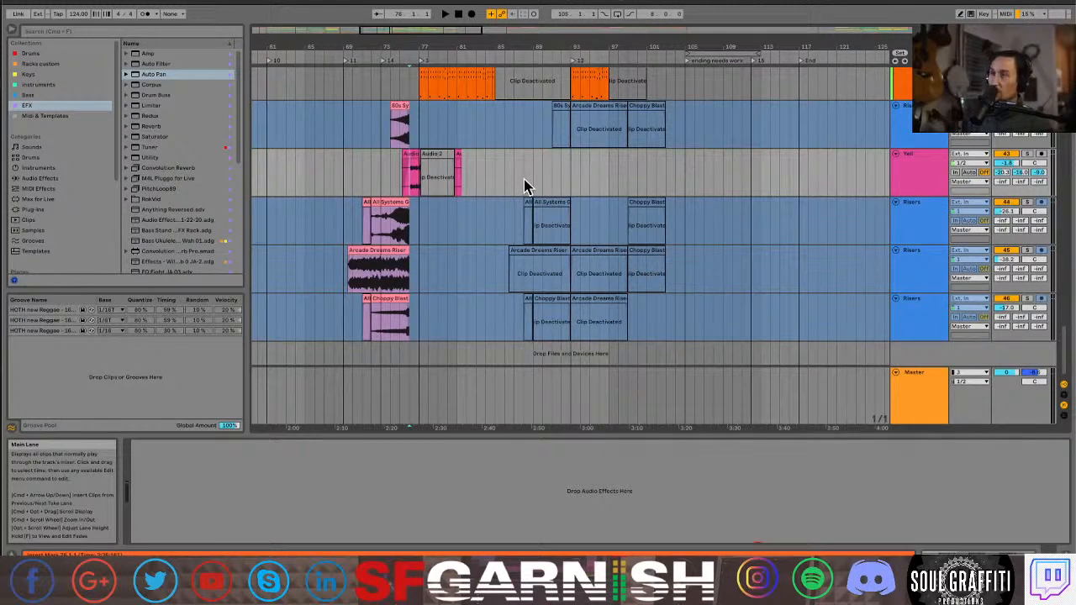
Delete the key mappings for Previous Locator, Add Locator and Next Locator, and show the arrangement's automation lanes
key("super+k")
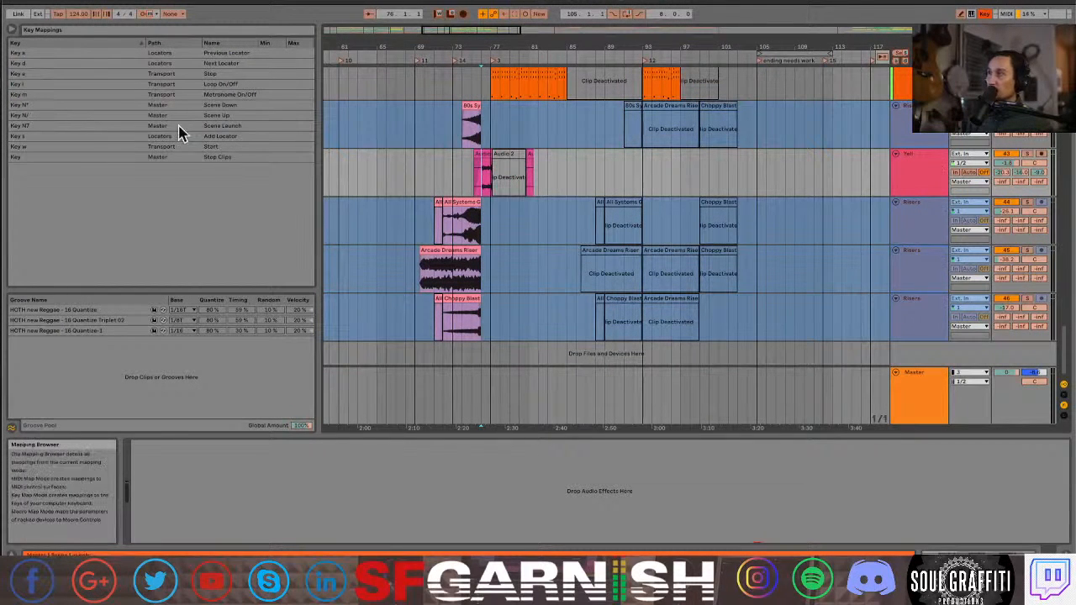
left_click(36, 54)
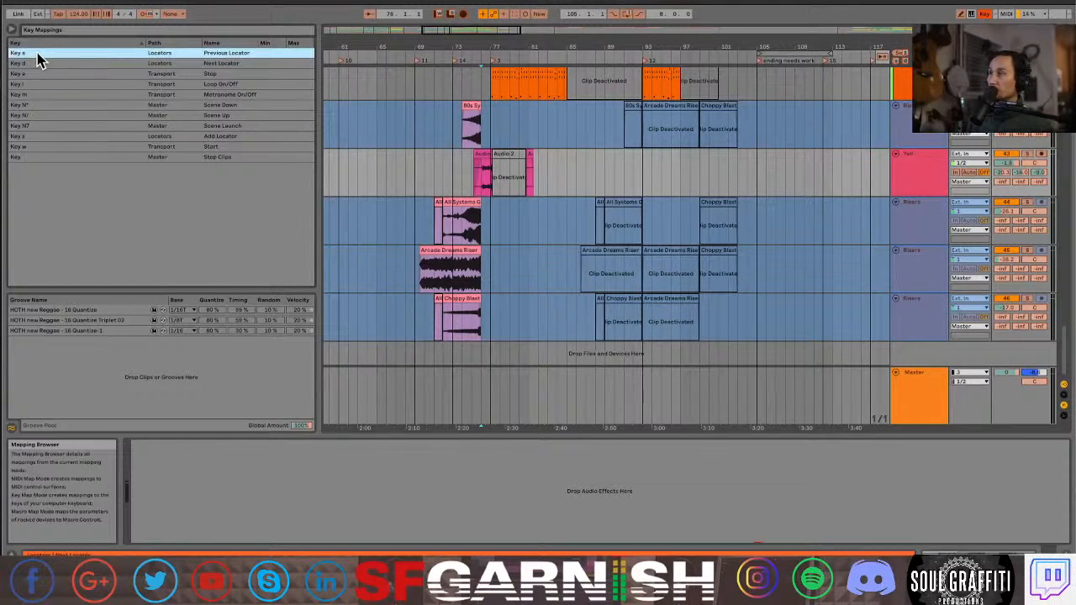
left_click(41, 73, "shift")
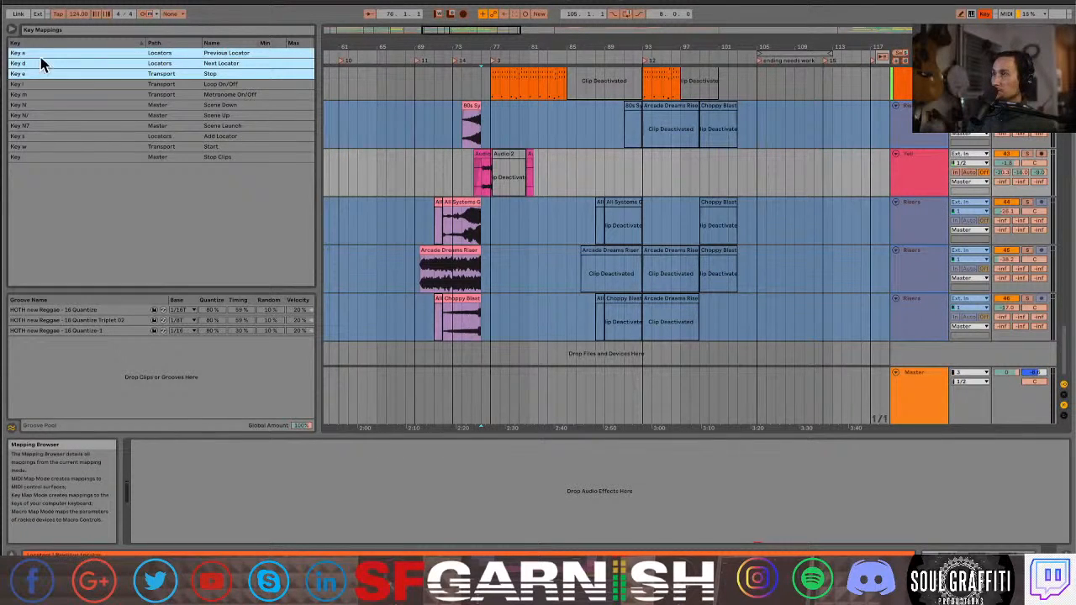
left_click(40, 53)
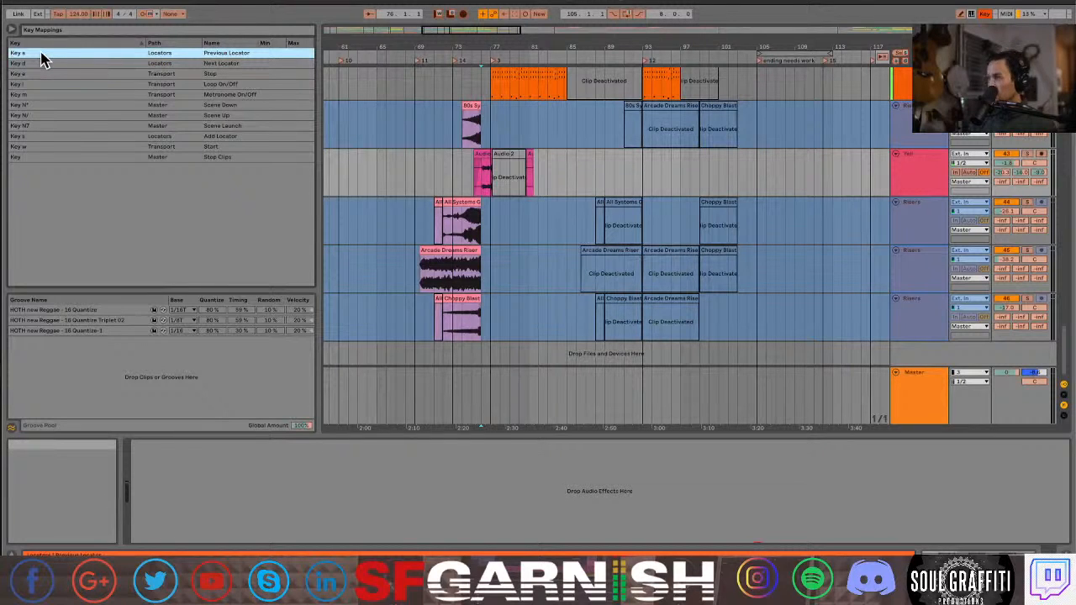
key("Delete")
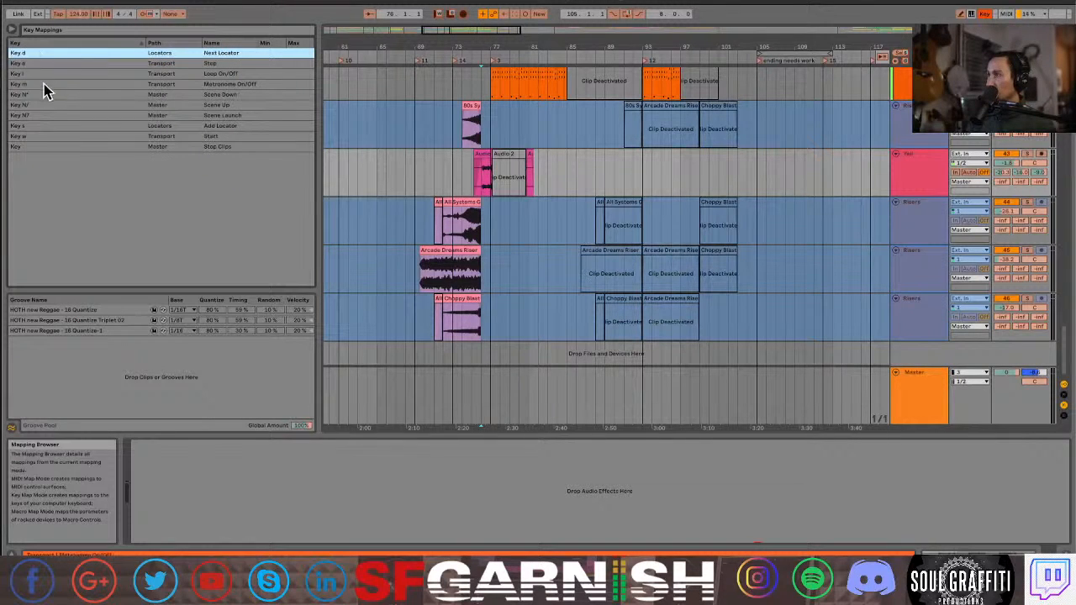
left_click(53, 127)
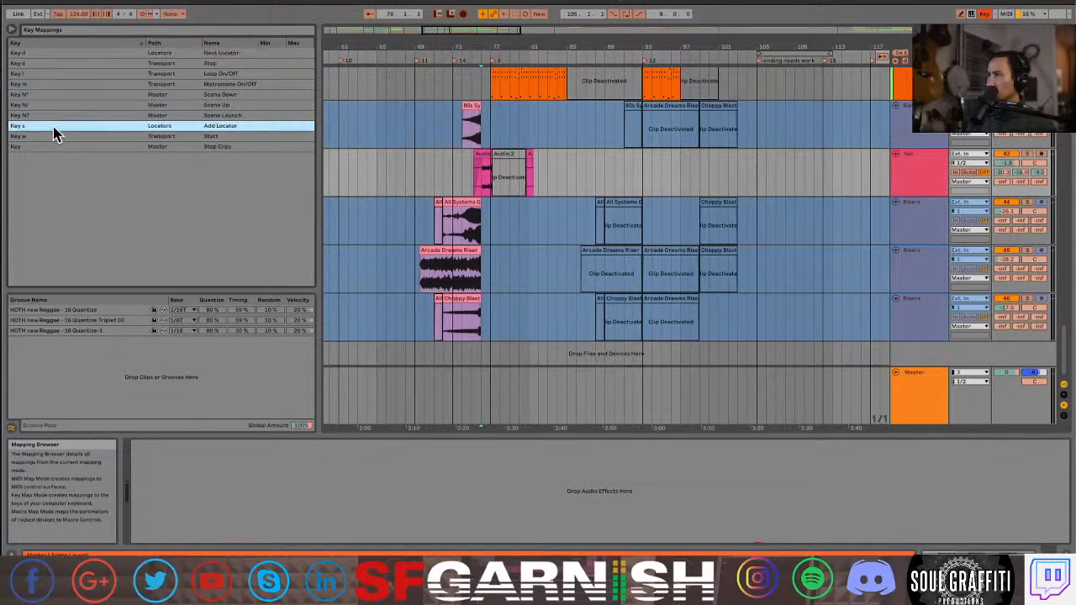
key("Delete")
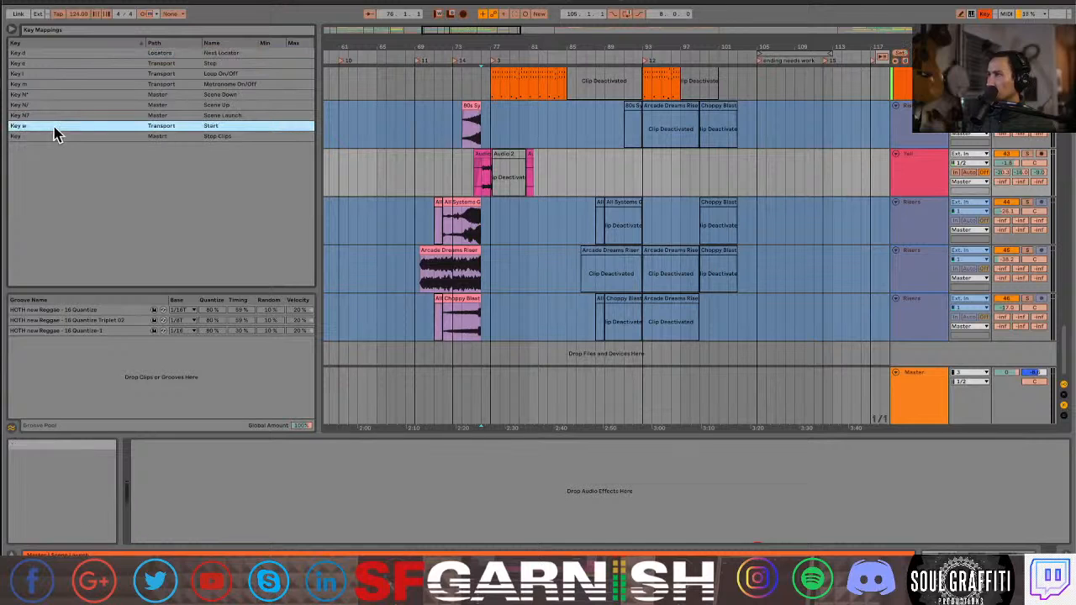
left_click(51, 56)
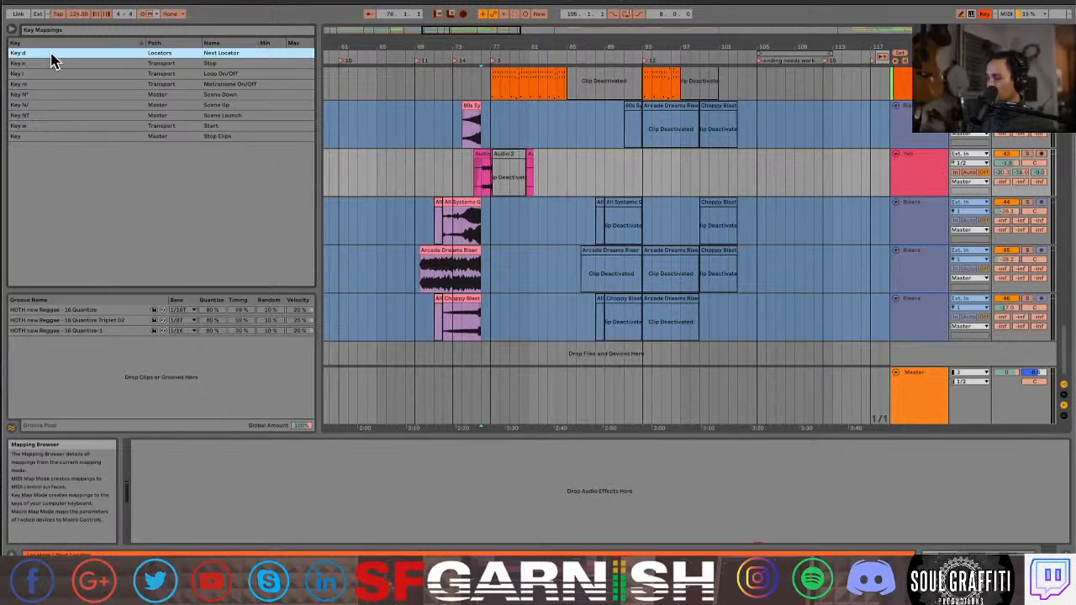
key("Delete")
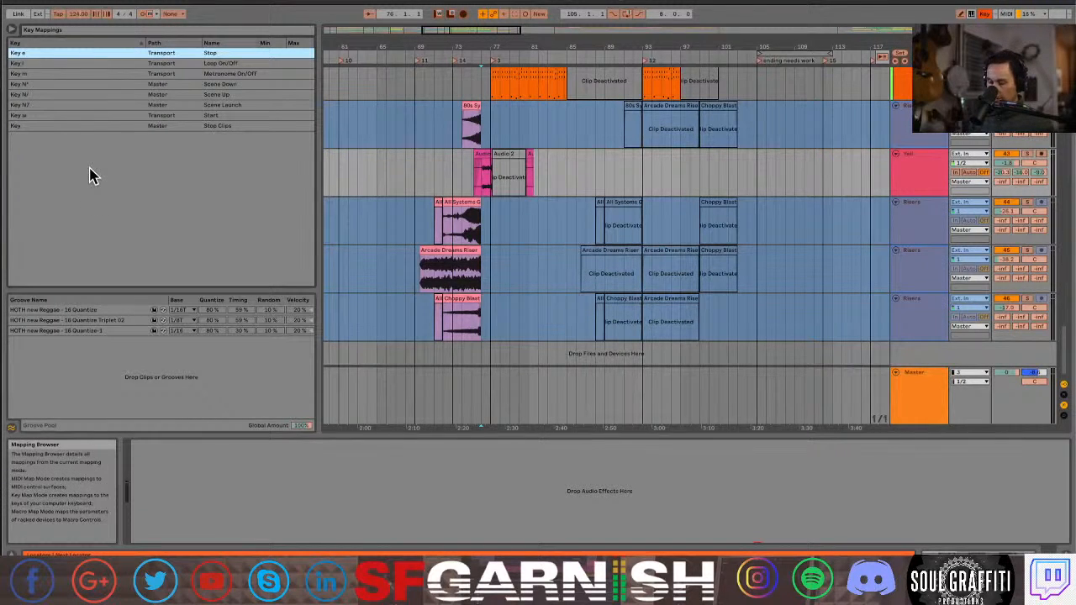
key("super+k")
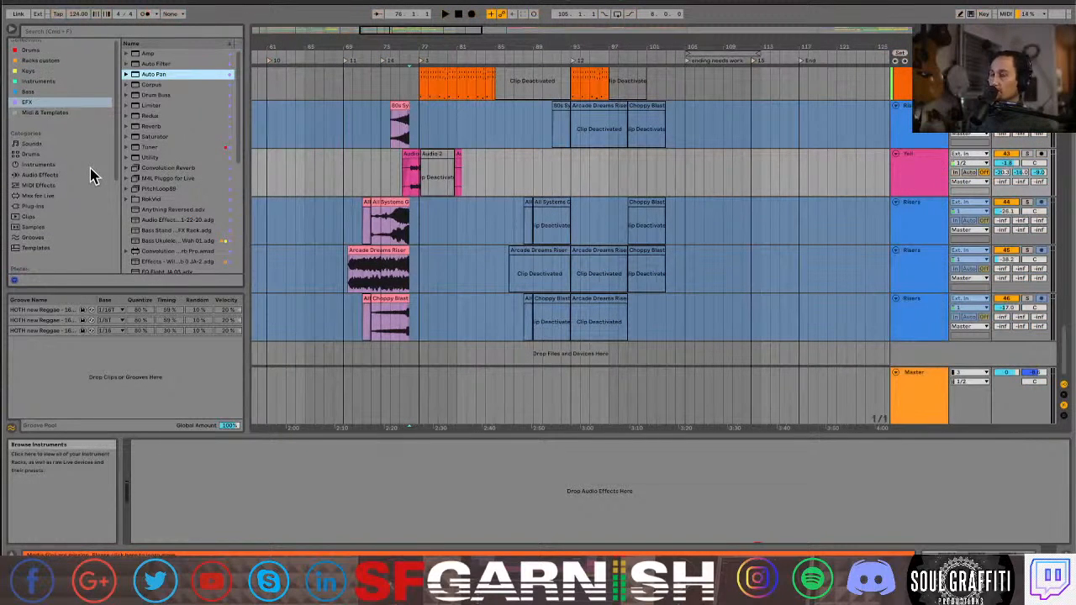
key("a")
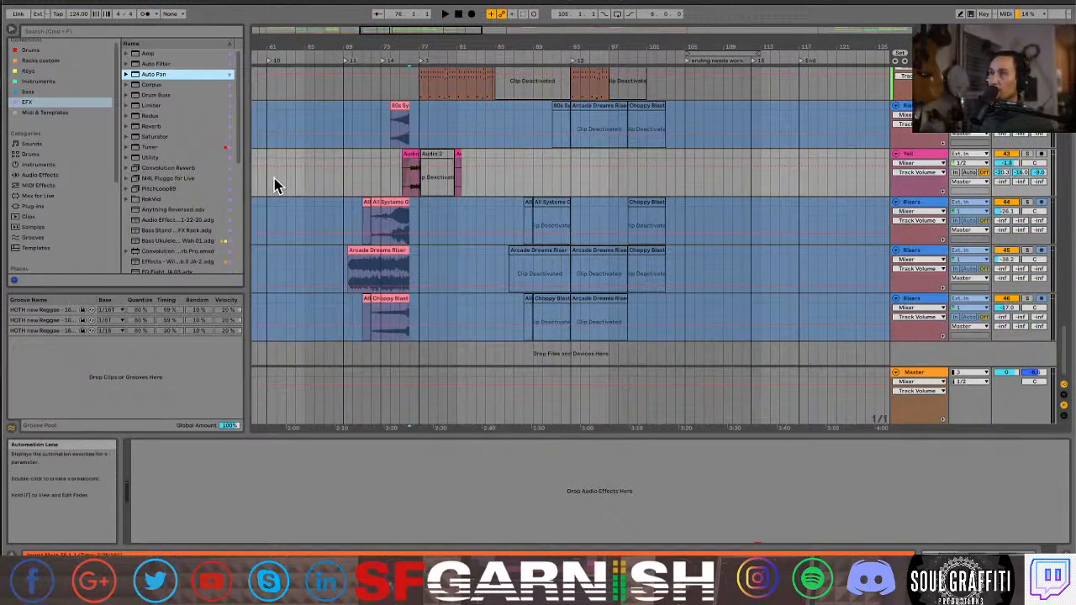
key("a")
key("a")
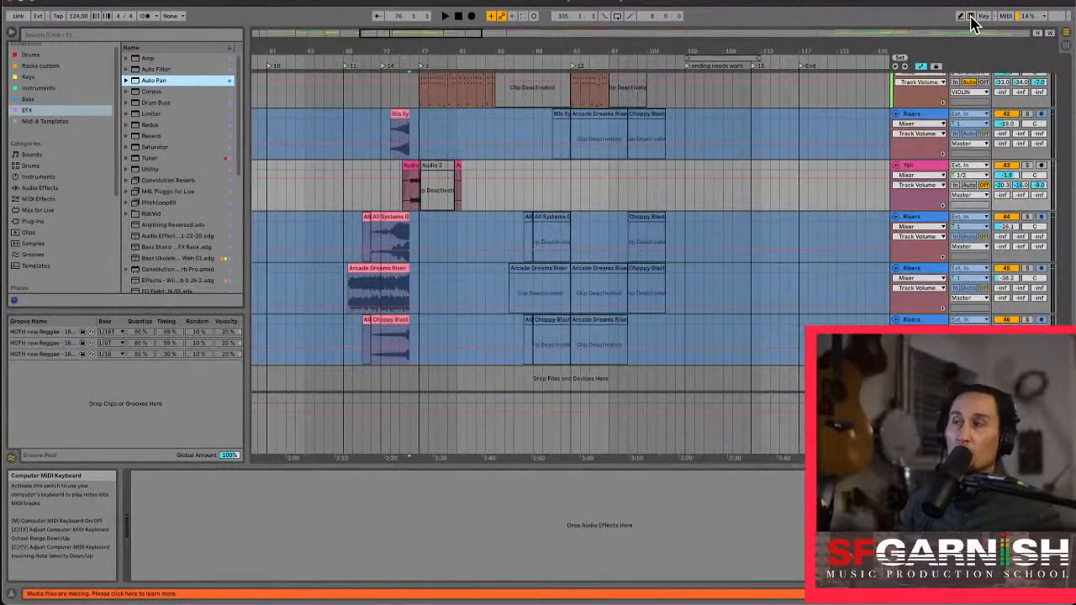
left_click(364, 195)
left_click(305, 208)
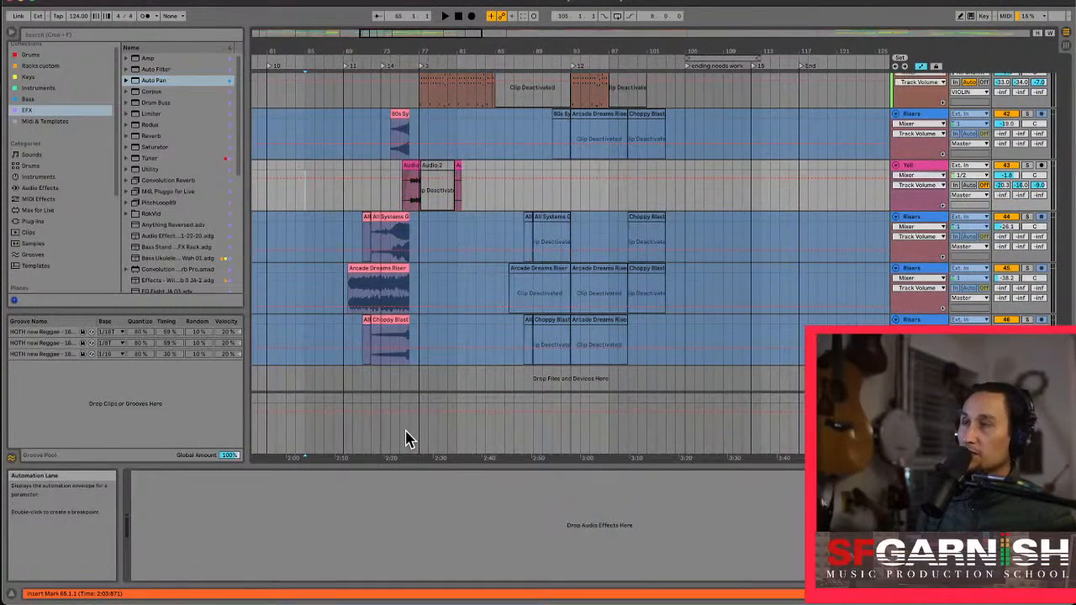
Show the Fade Grey macro's automation on the Master track and play the song from bar 115
left_click(799, 447)
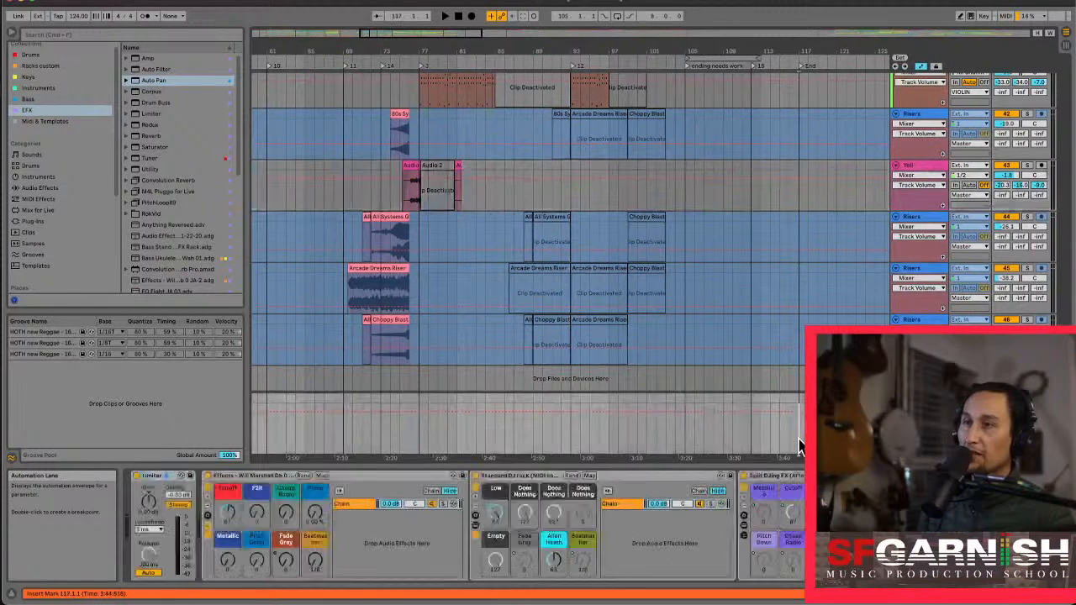
left_click(286, 568)
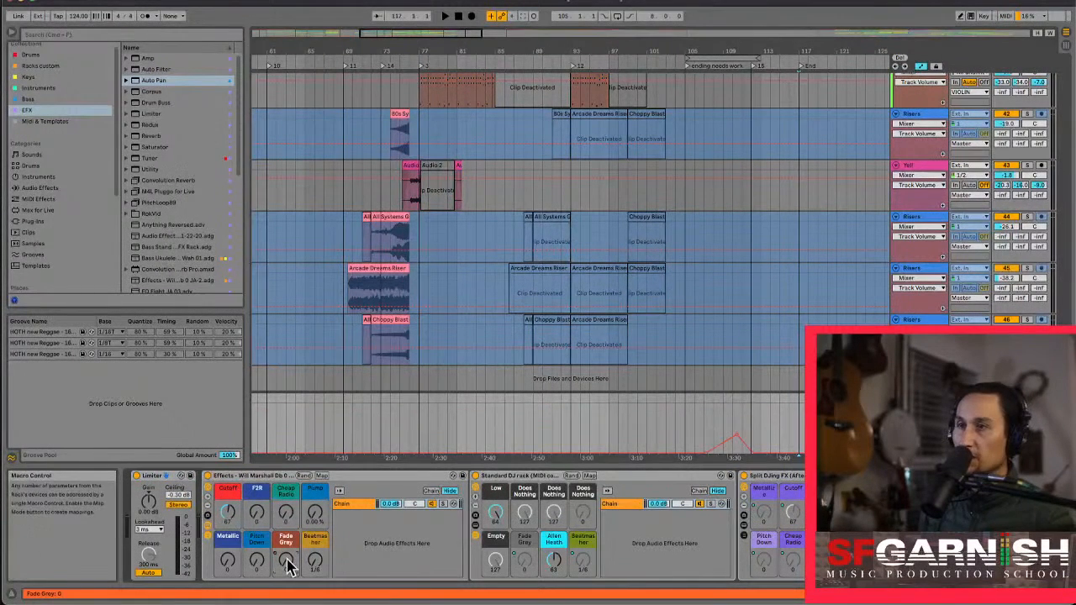
left_click(781, 430)
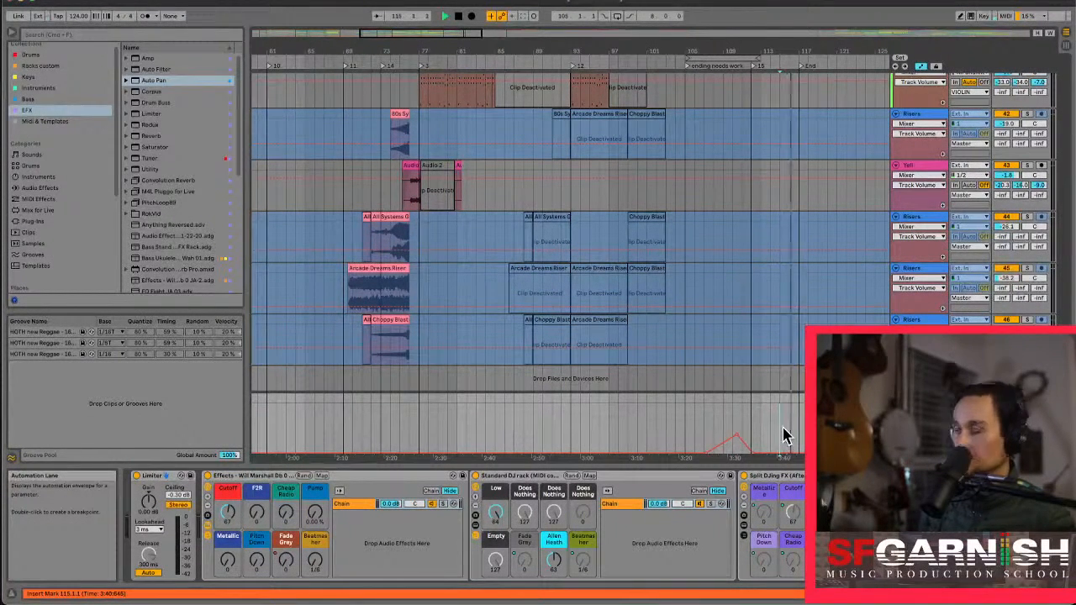
Play the ending from bar 112 and examine the drum, percussion, violin and riser tracks around it
scroll(782, 435, "up", 15)
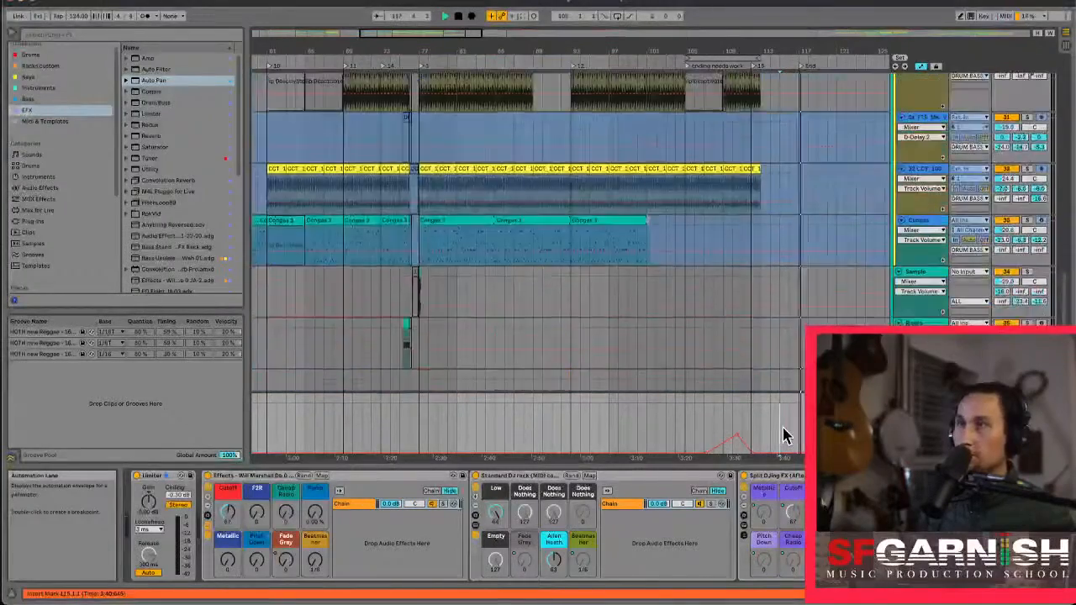
scroll(782, 435, "up", 8)
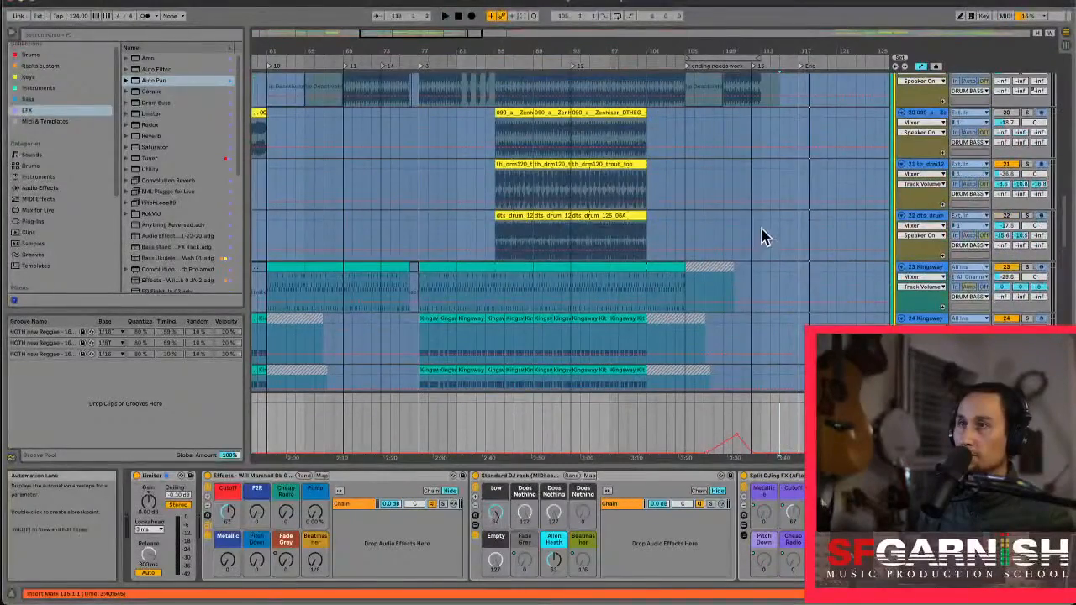
left_click(751, 190)
scroll(750, 189, "down", 5)
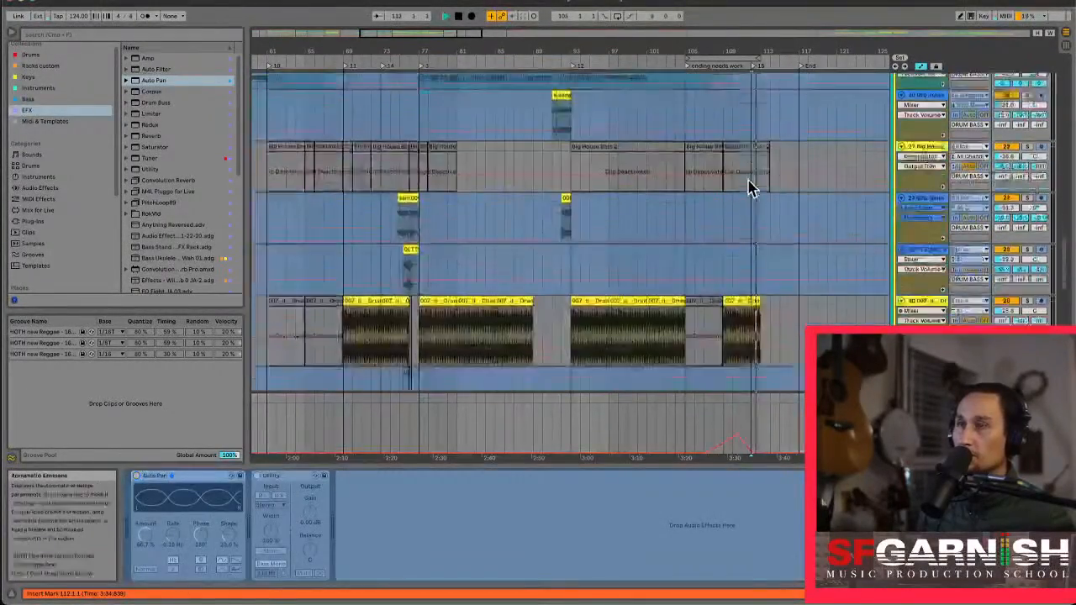
scroll(750, 189, "down", 15)
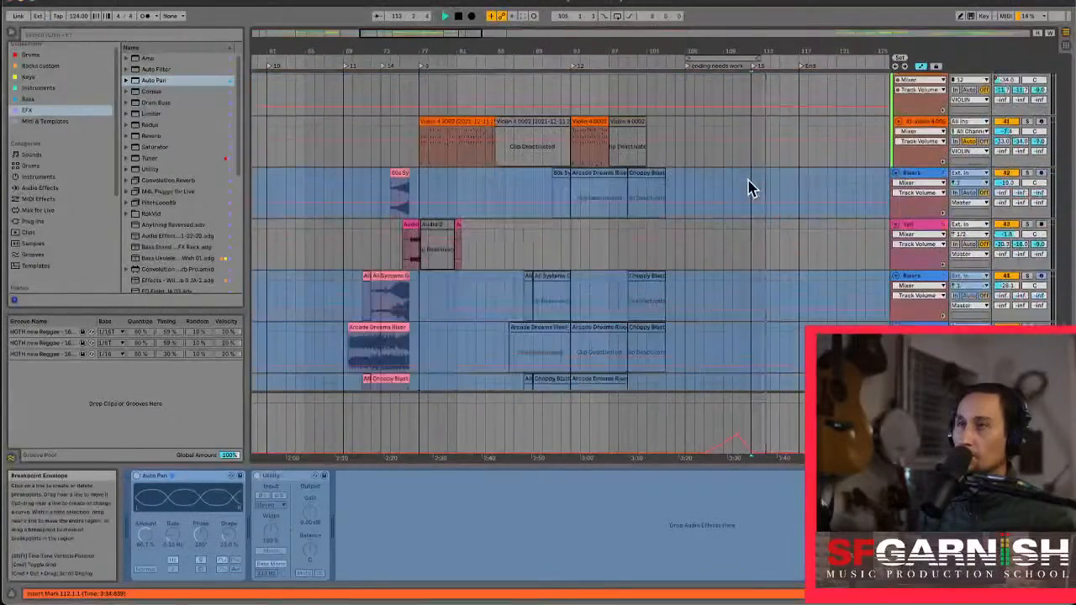
scroll(751, 189, "up", 3)
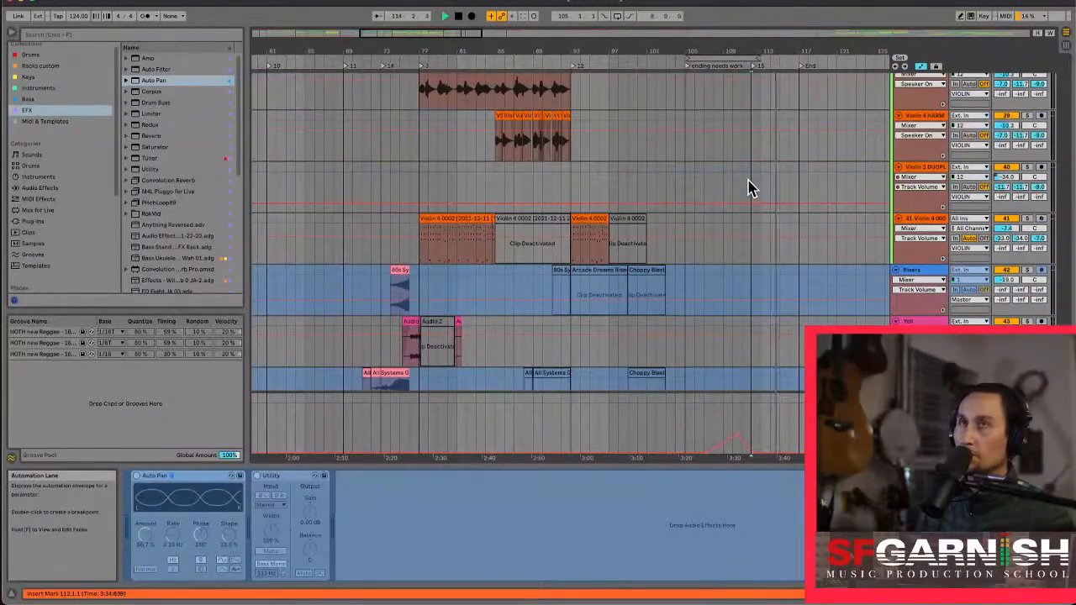
Examine the track levels and sends in the session mixer during playback, up to the DRUM BASS group
key("Tab")
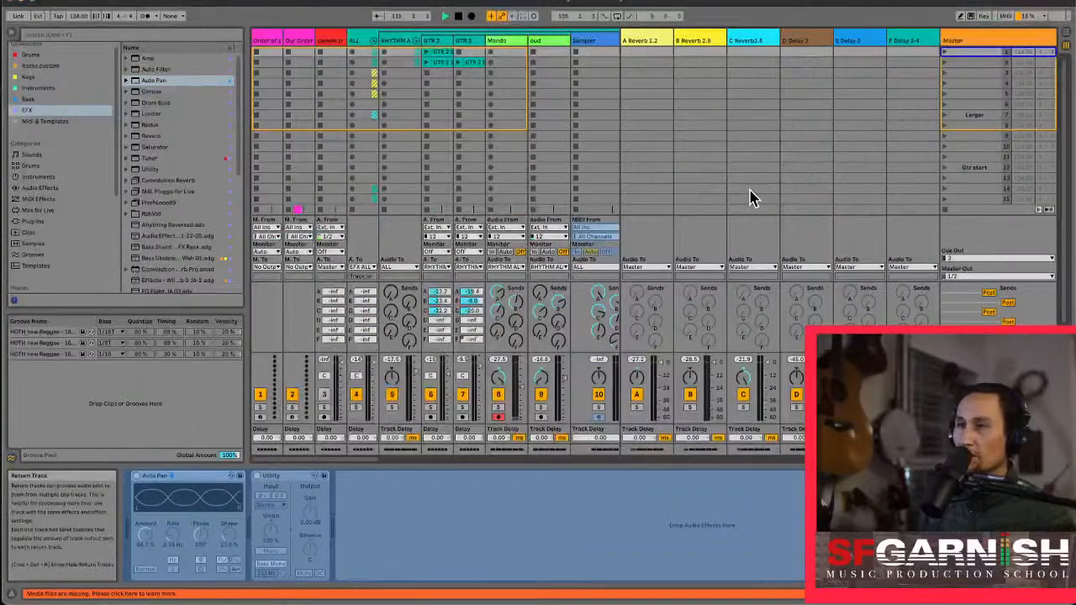
key("space")
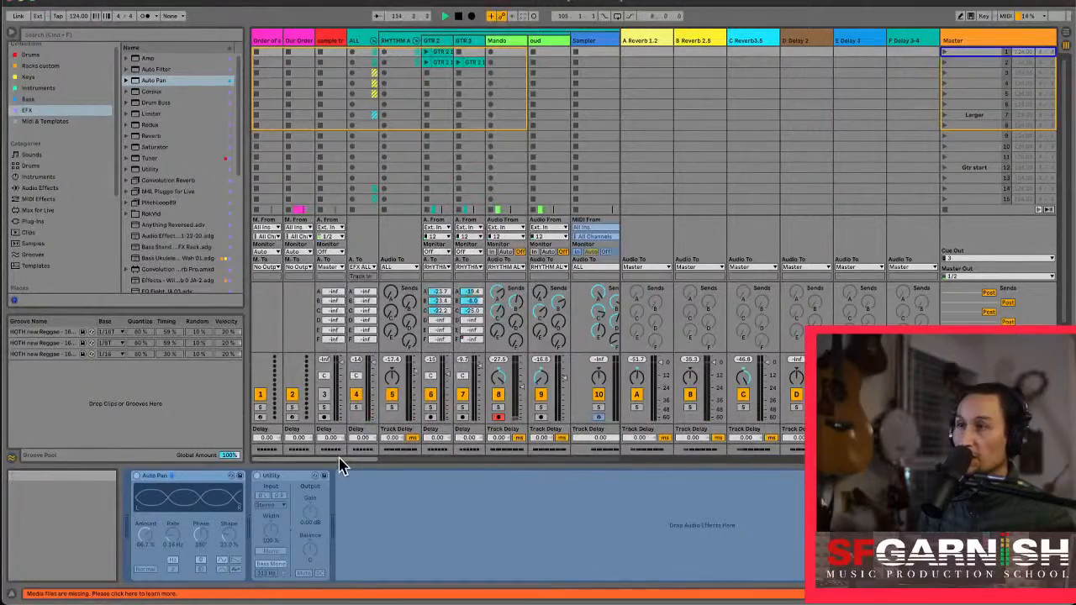
left_click_drag(341, 464, 423, 471)
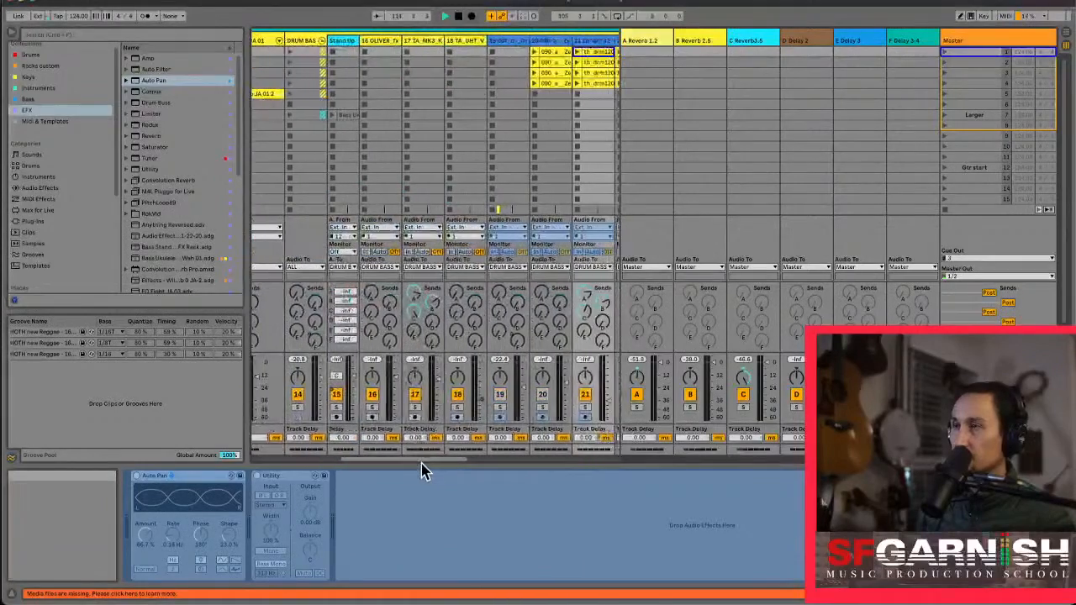
left_click(10, 33)
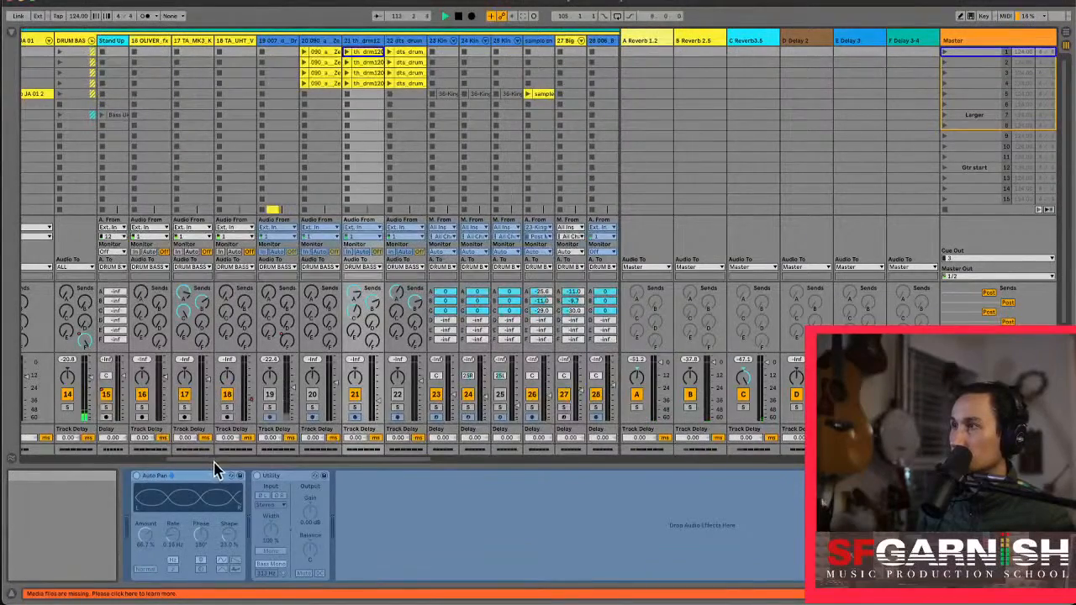
left_click_drag(214, 461, 193, 461)
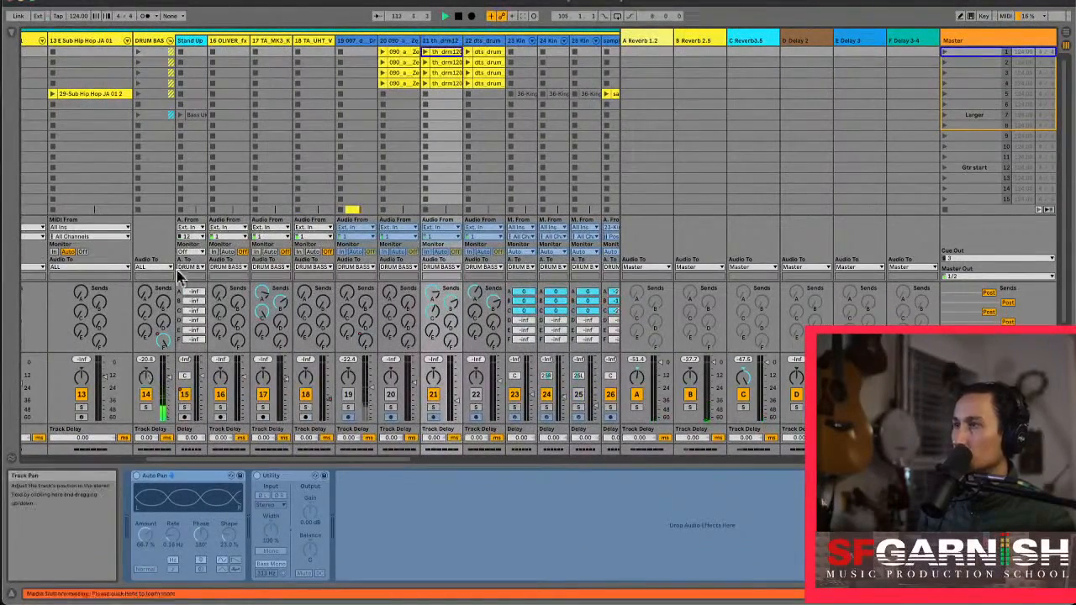
left_click(150, 46)
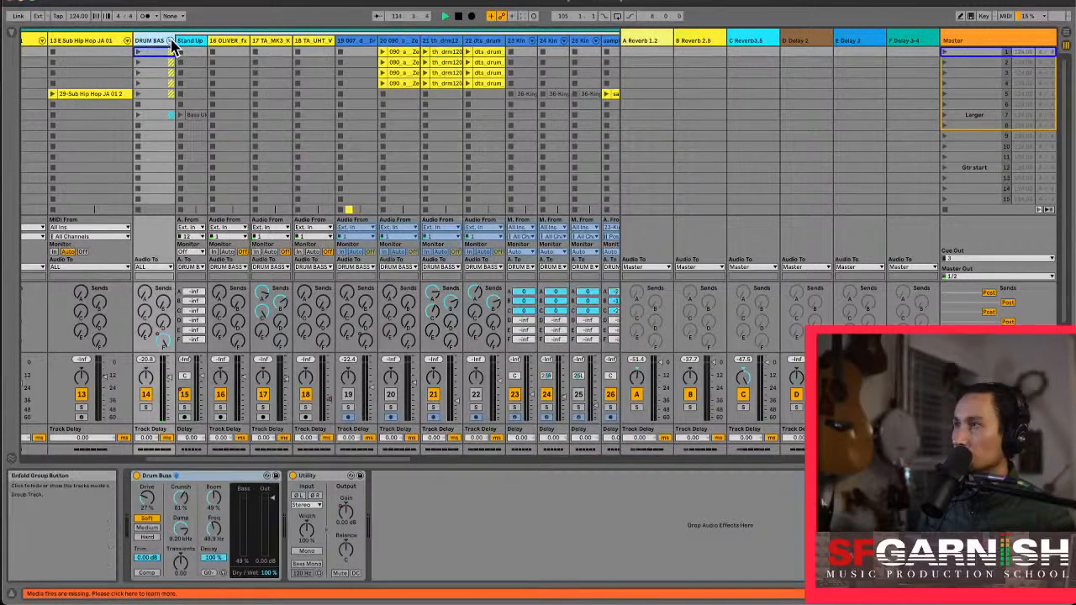
left_click(171, 41)
left_click(170, 41)
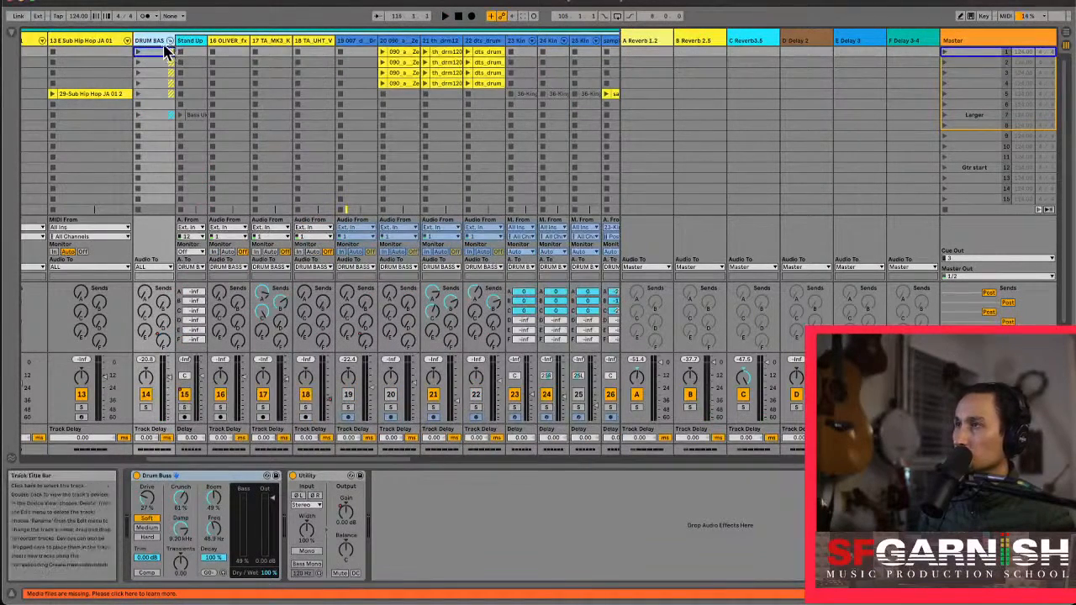
Show the DRUM BASS group's Delay 3-4 send automation, flatten it to -inf dB through the ending, and play from bar 105
right_click(165, 345)
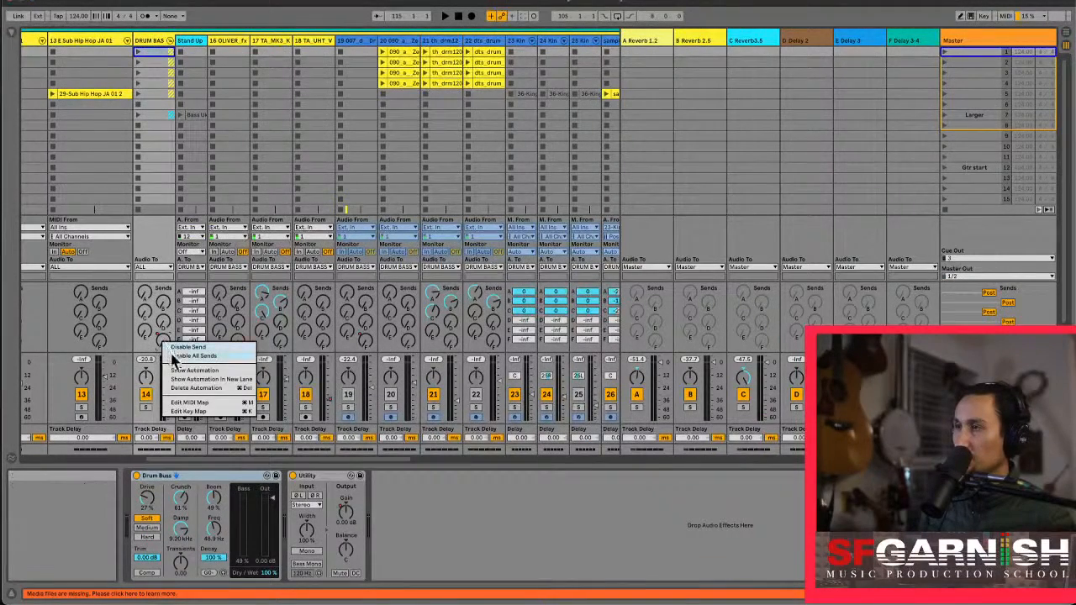
left_click(195, 371)
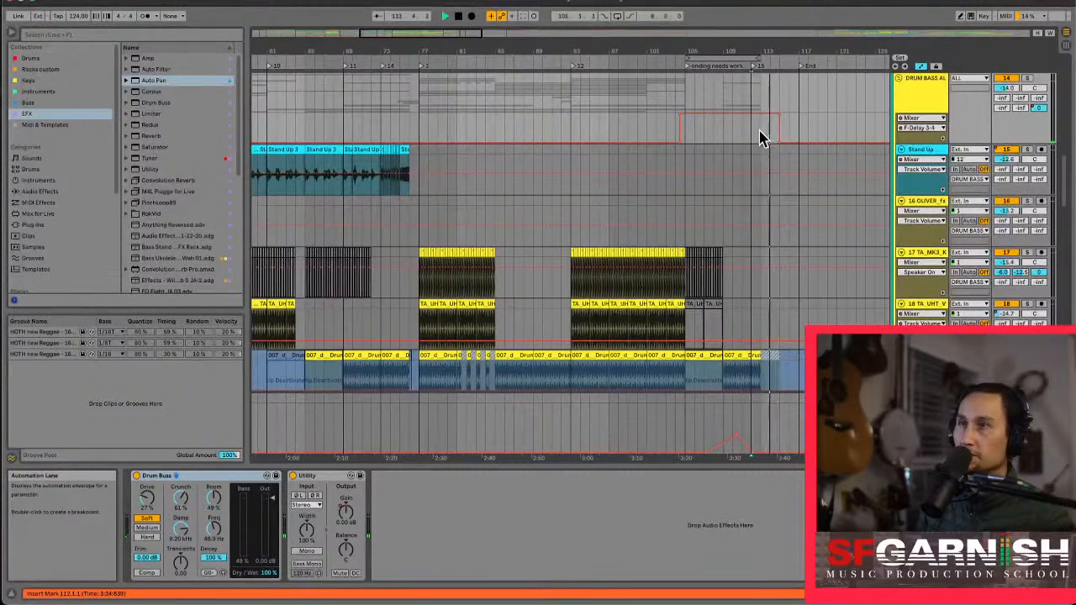
left_click_drag(753, 139, 799, 137)
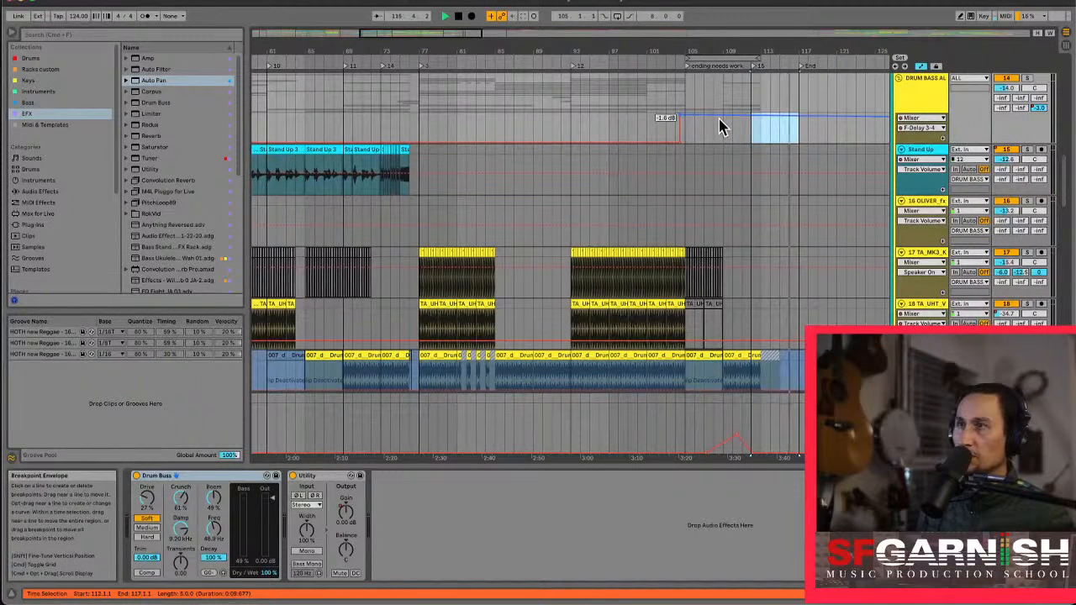
key("super+z")
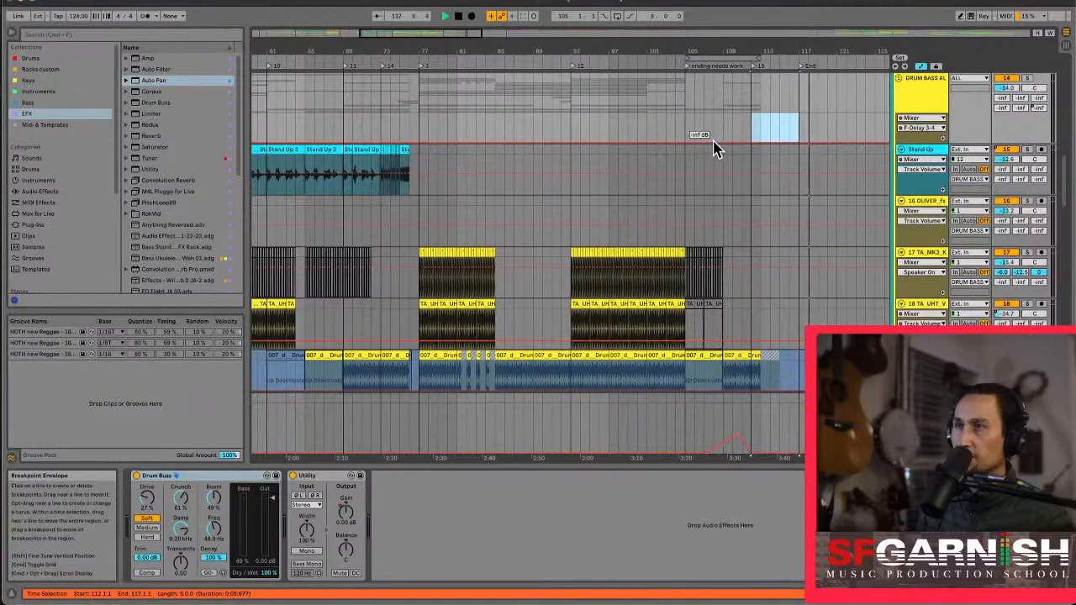
left_click(684, 139)
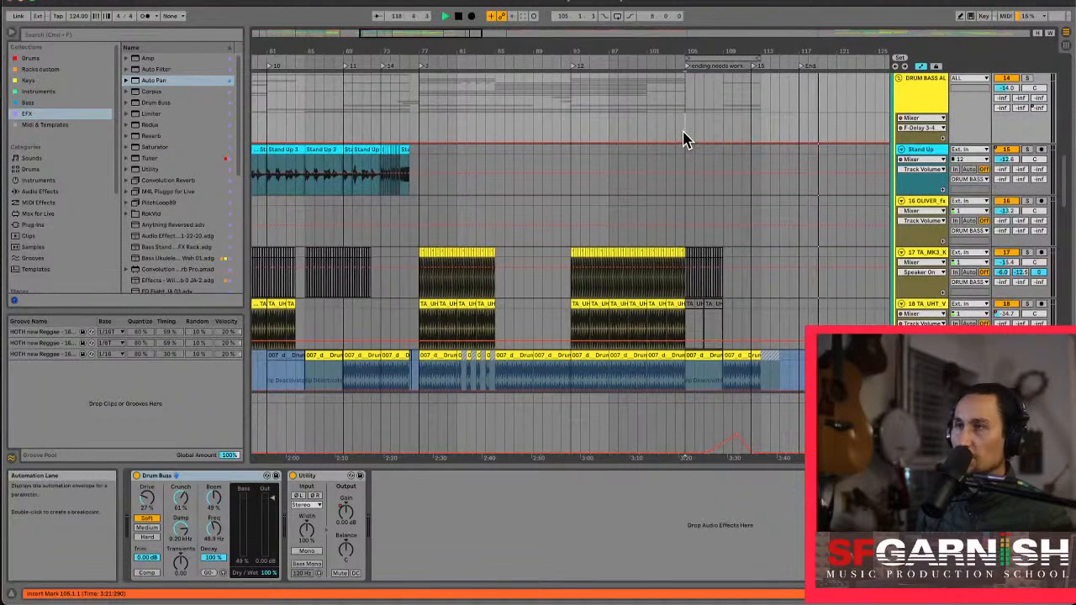
key("space")
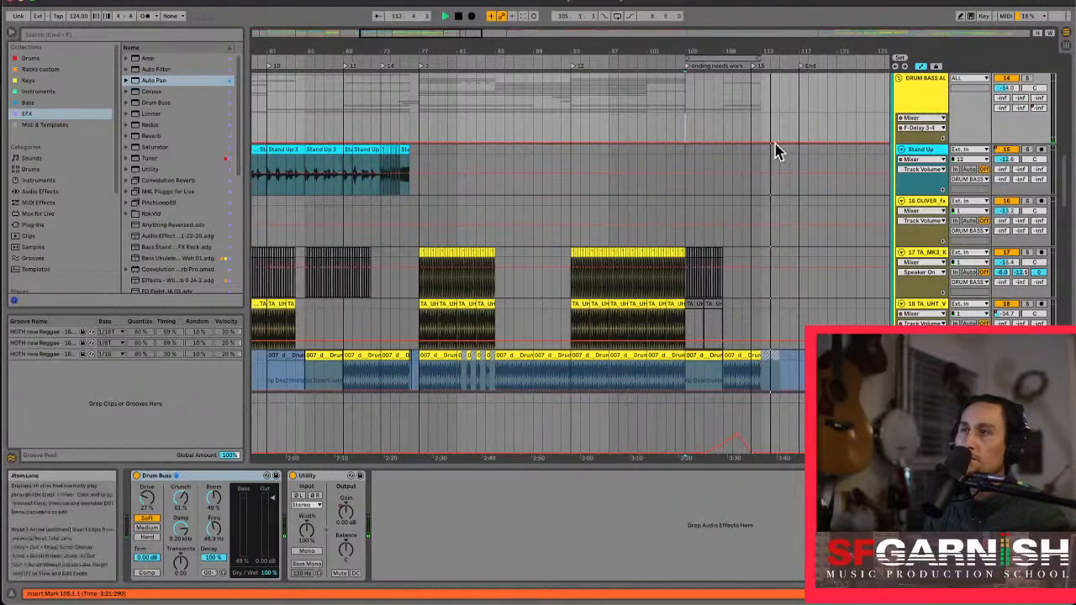
Delete the drum beat on track 19 from 112.1.3 to bar 113 and play the cut from just before bar 112
scroll(754, 133, "down", 5)
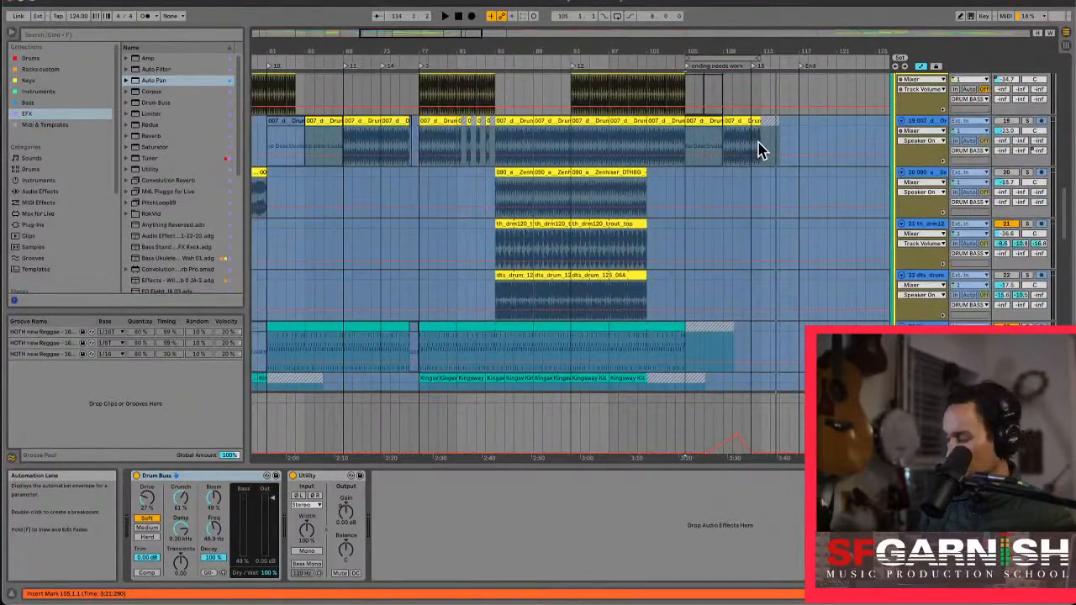
left_click(760, 150)
scroll(759, 149, "up", 4)
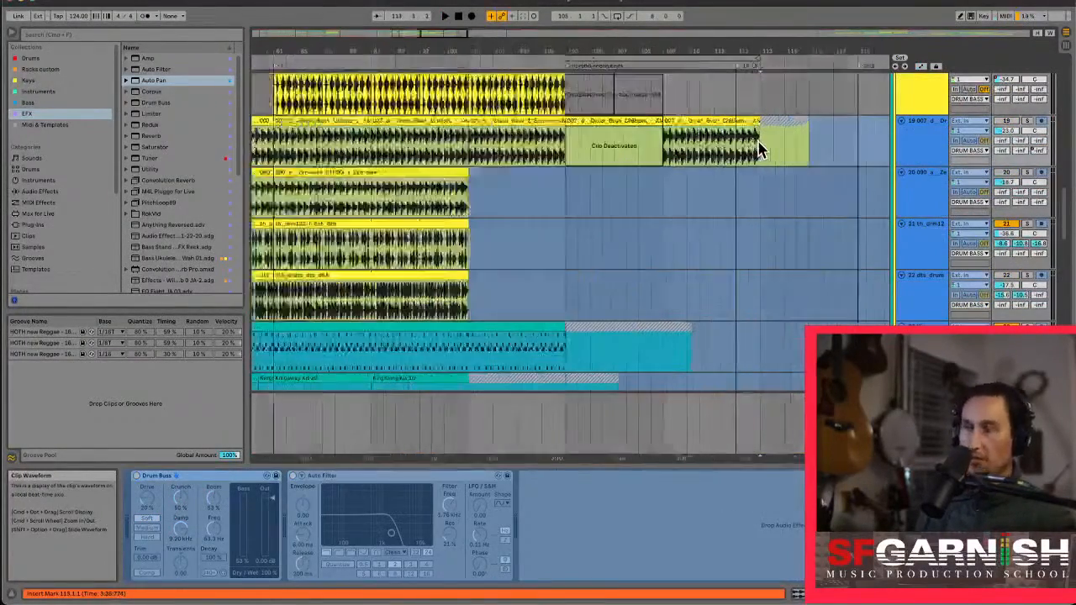
scroll(759, 150, "up", 5)
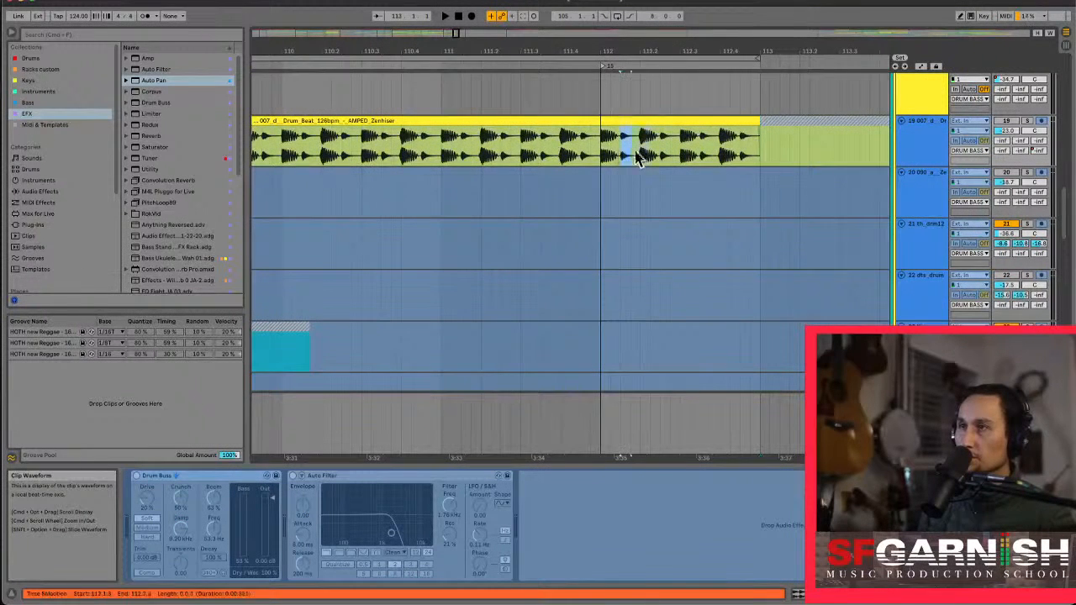
key("Delete")
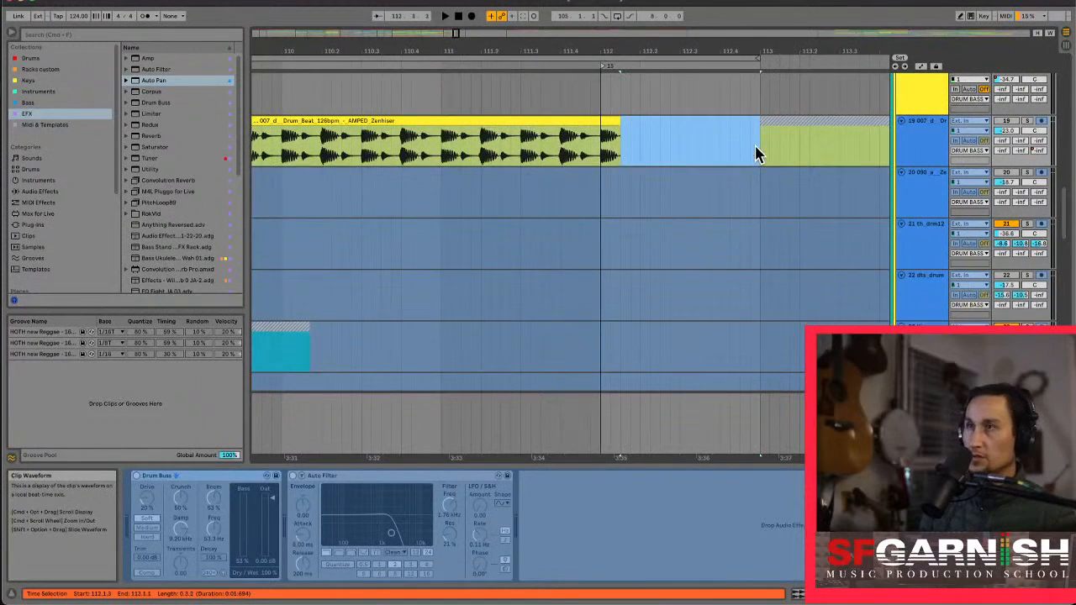
left_click(595, 155)
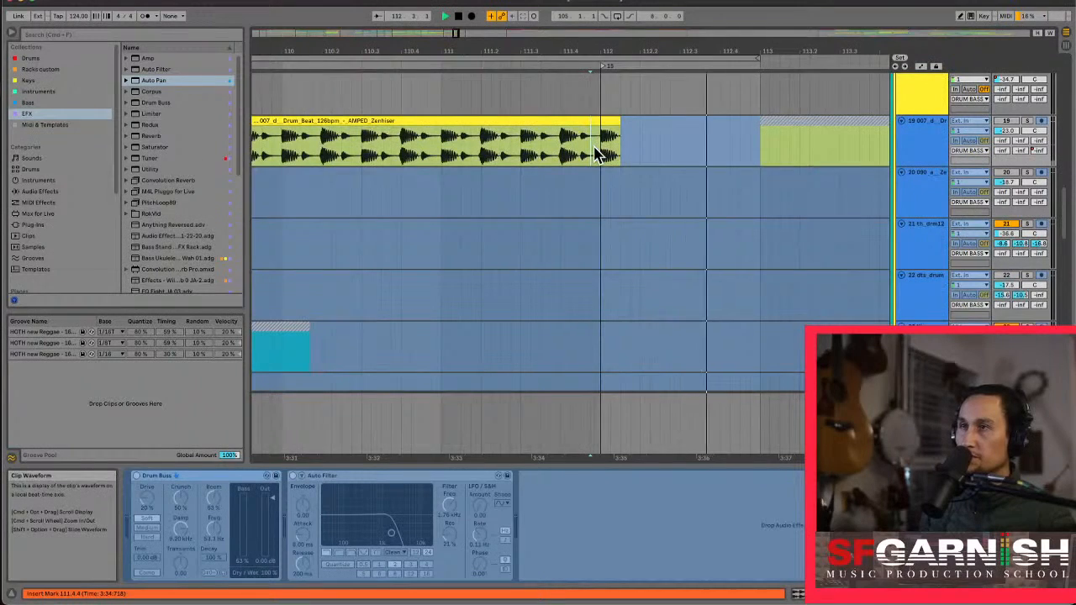
Delete the end of track 30's drum beat clip from 112.1.3 to bar 113
scroll(645, 162, "down", 8)
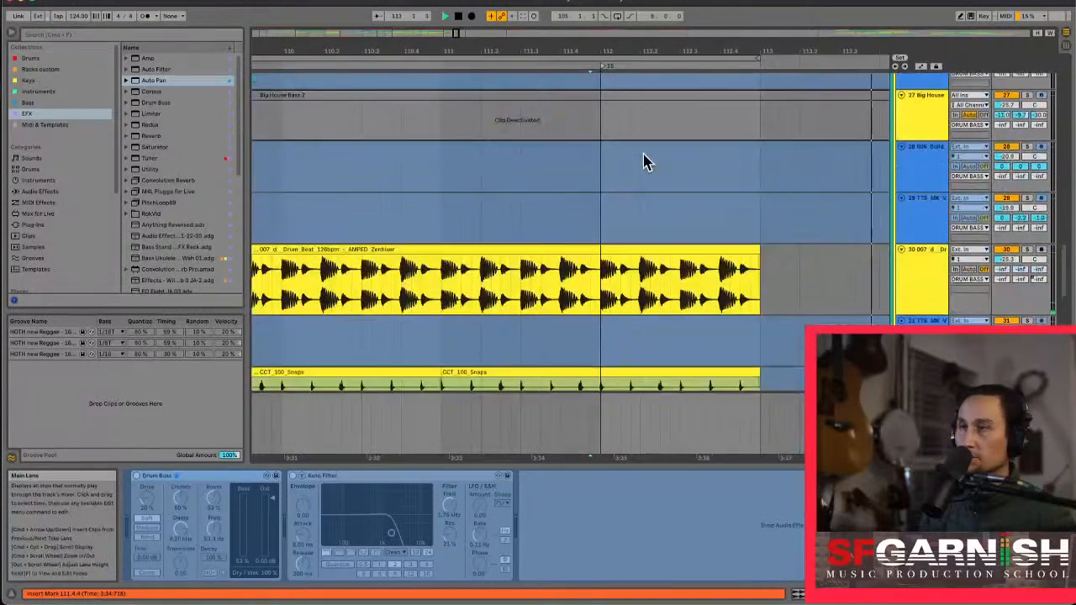
scroll(645, 162, "down", 1)
left_click_drag(622, 252, 736, 281)
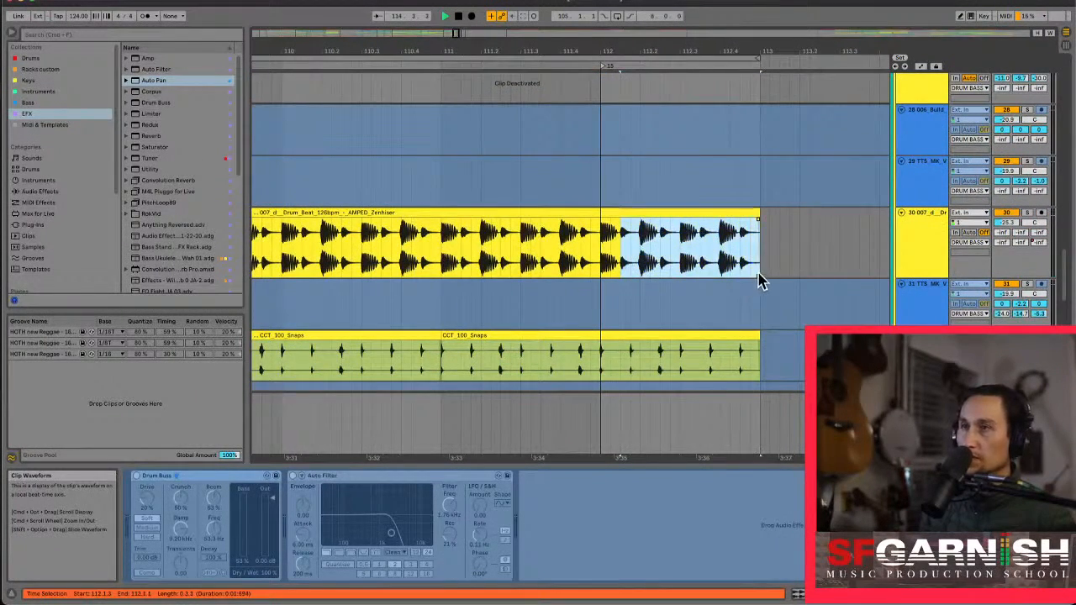
key("Delete")
Delete the end of the CCT_100_Snaps clip on track 32 from 112.1.3 to bar 113
scroll(759, 281, "down", 2)
left_click_drag(629, 292, 716, 288)
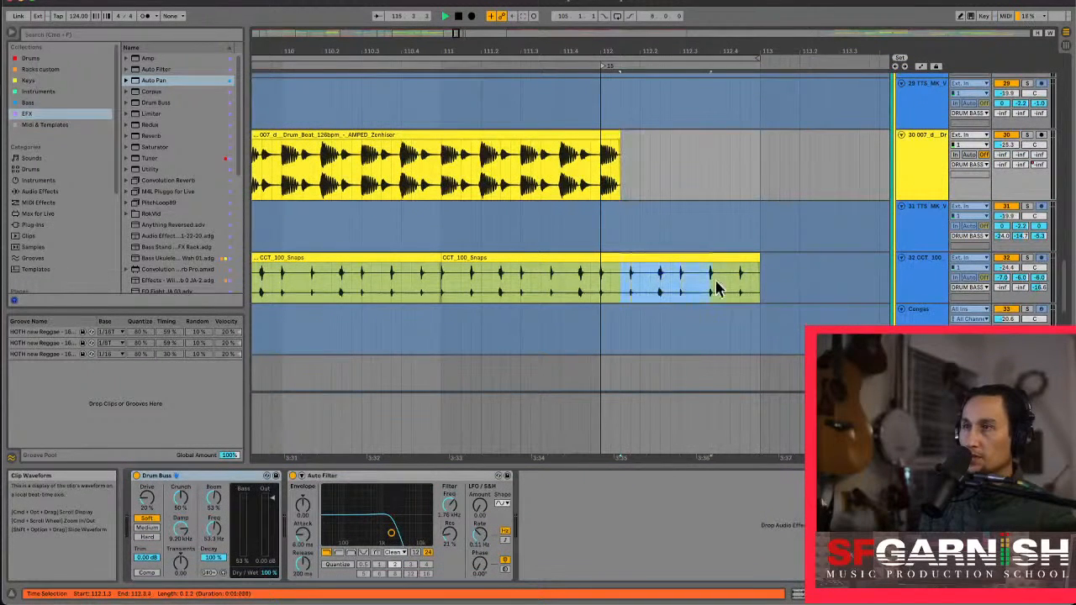
key("Delete")
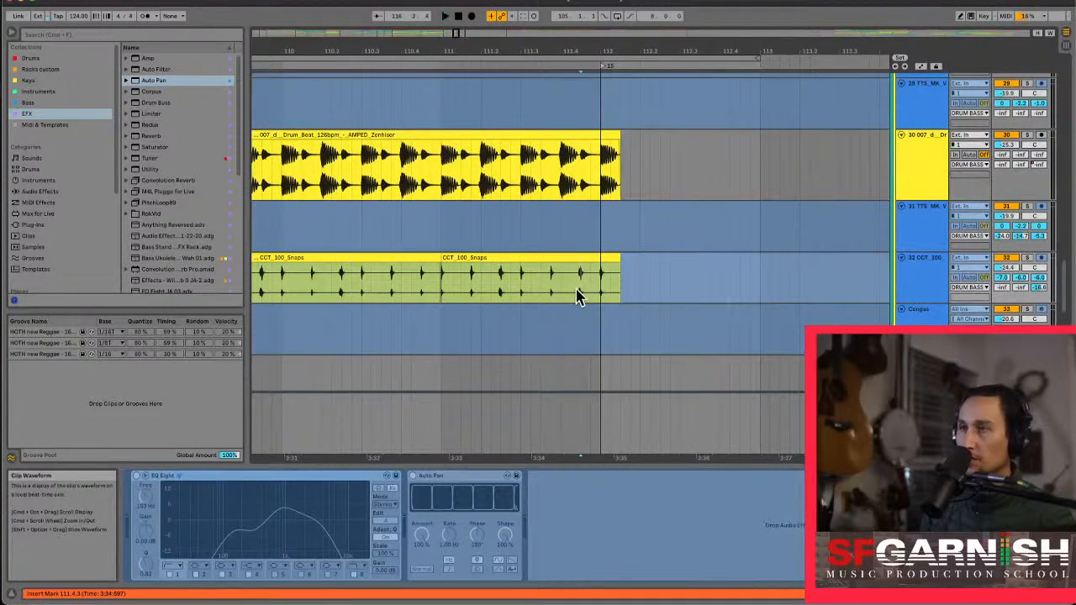
Play the shortened ending from 111.4.3 and examine the remaining tracks from the violins back to the drums
scroll(579, 247, "down", 10)
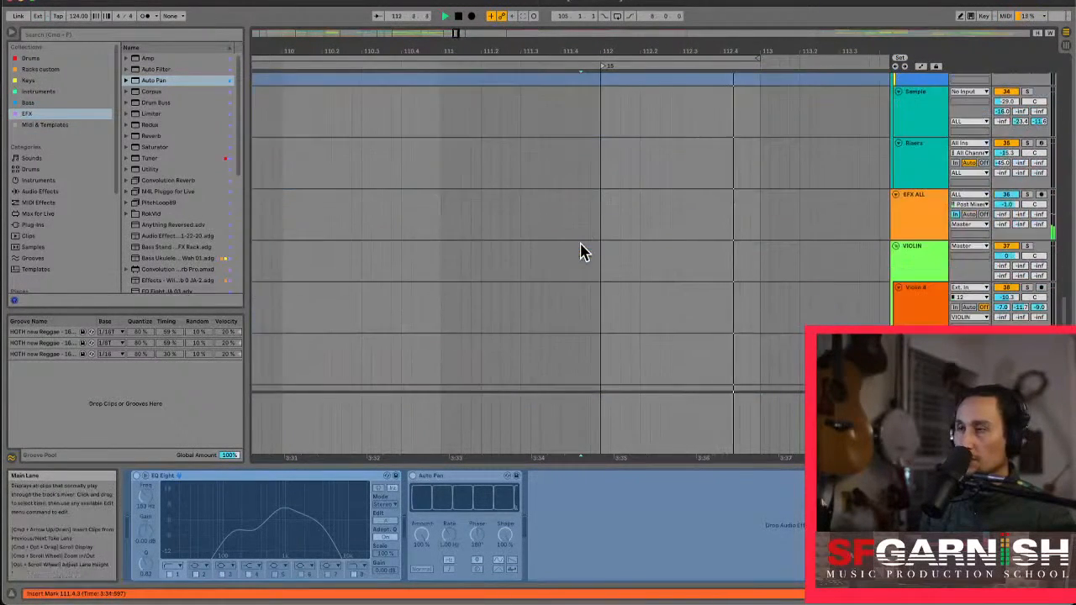
left_click(584, 252)
scroll(584, 252, "up", 10)
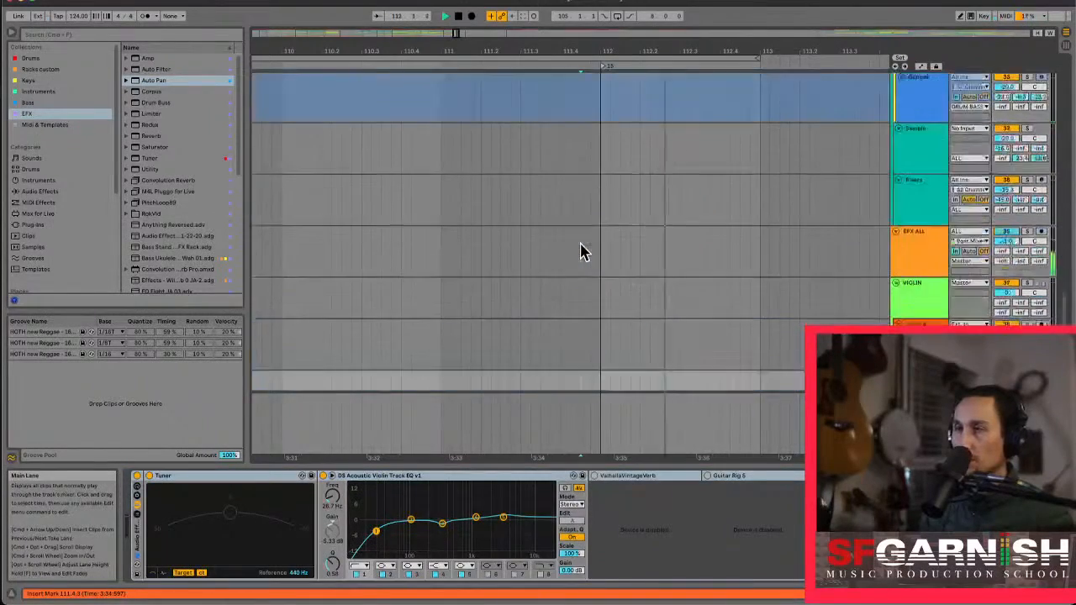
scroll(585, 252, "up", 15)
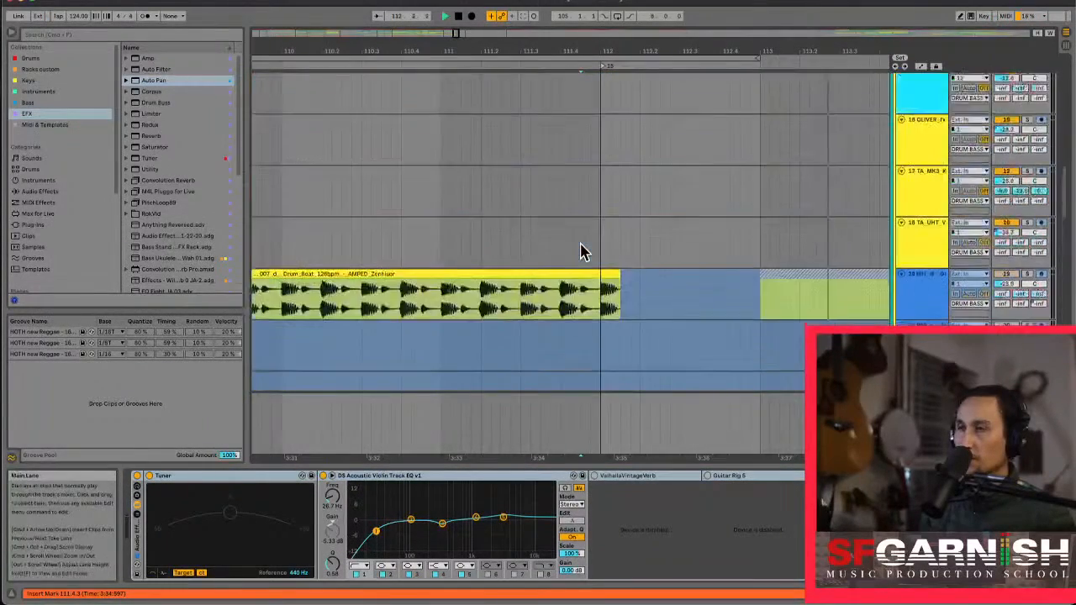
Play the guitars from 112.1.1 and delete the end of the GTR 2 clip from 112.1.4 to 113.1.2
scroll(584, 252, "up", 2)
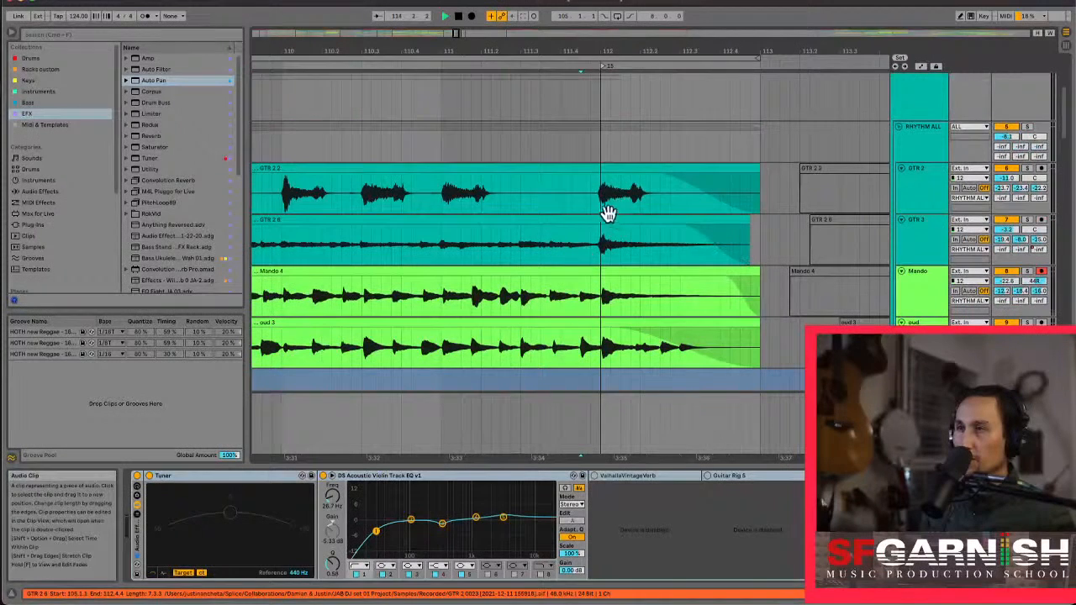
left_click(599, 207)
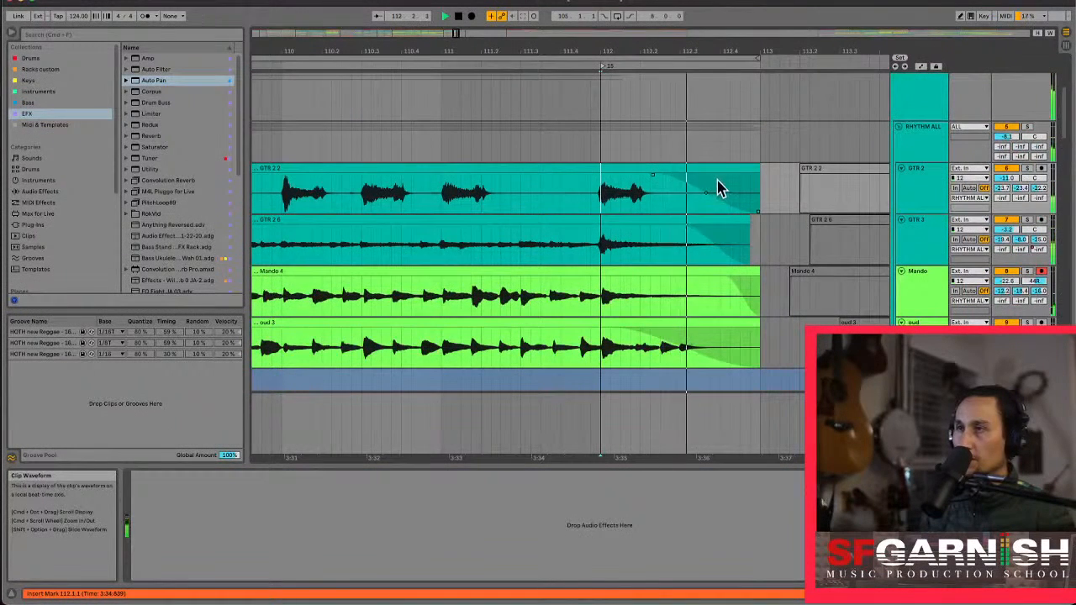
left_click_drag(634, 210, 769, 197)
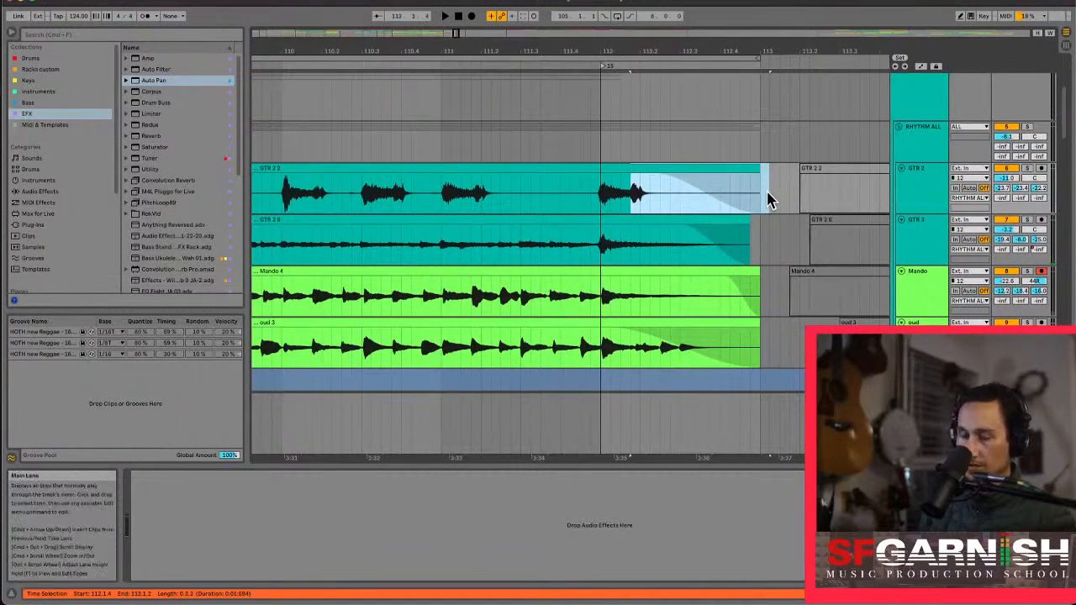
key("Delete")
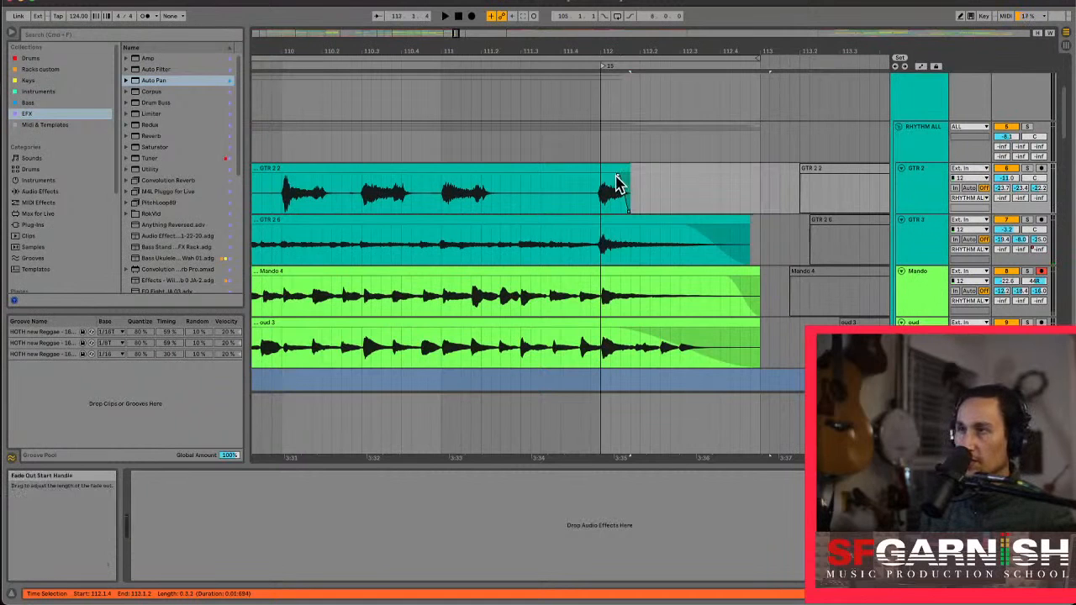
Play the trimmed guitar ending repeatedly from just before bar 112, plus once from 111.1.1
left_click(566, 203)
key("space")
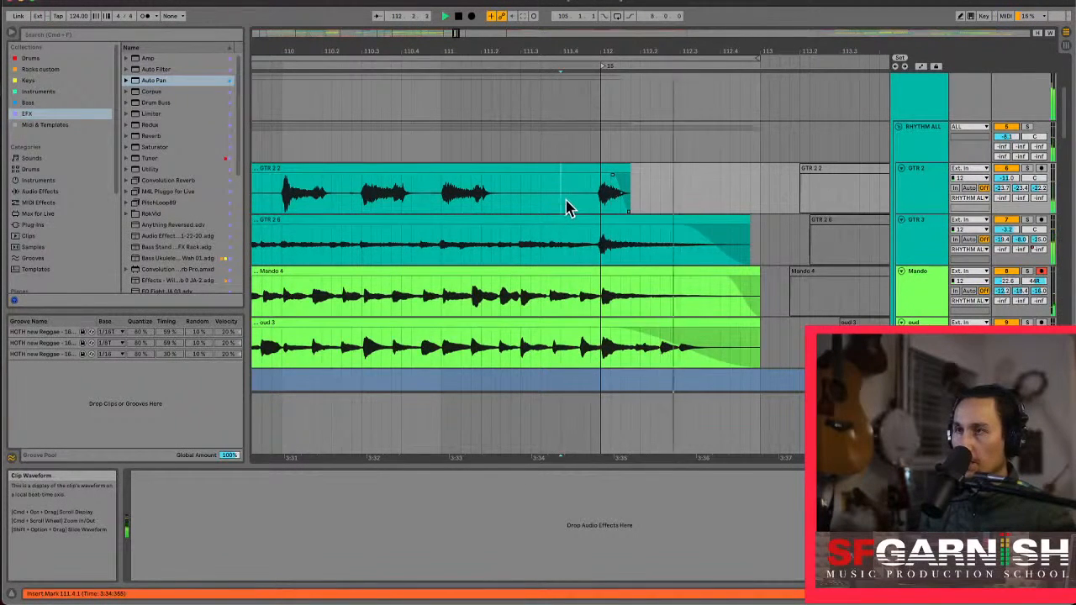
left_click(580, 203)
left_click(591, 205)
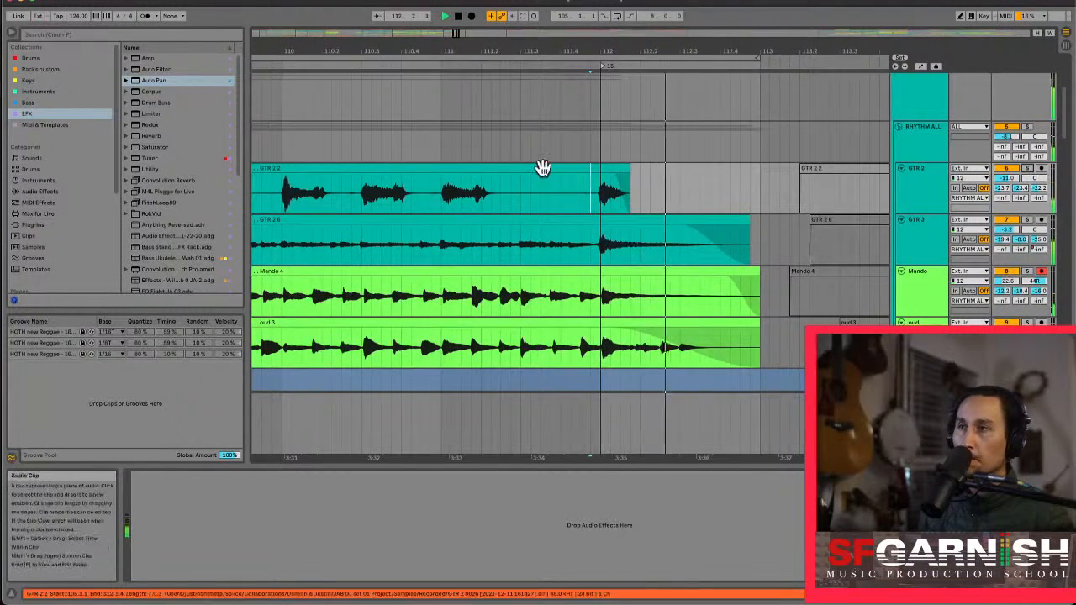
left_click(590, 202)
left_click(481, 205)
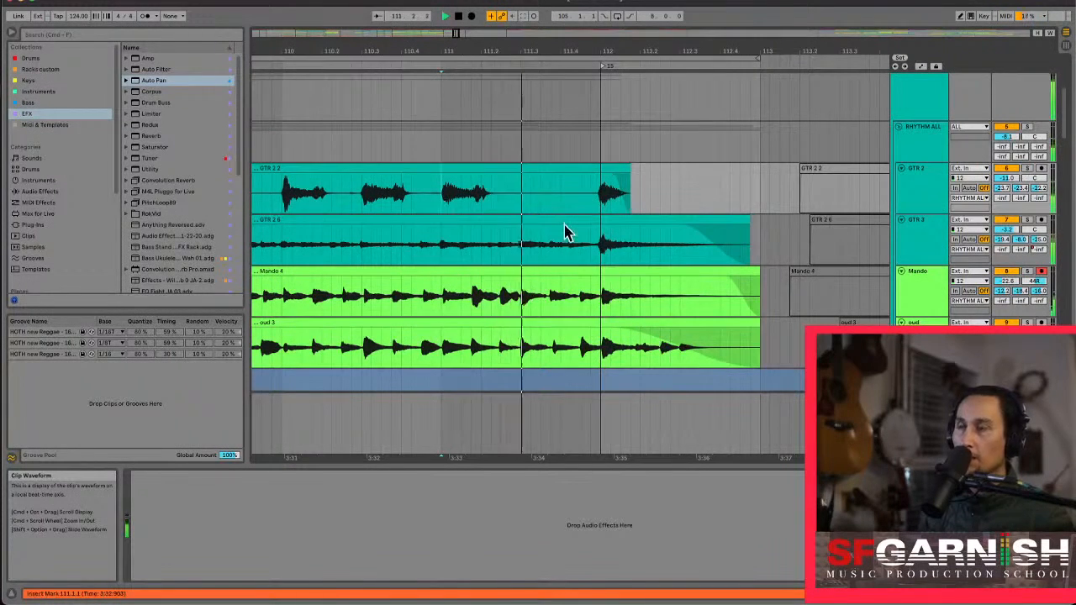
Show the automation envelopes and lower the master track's envelope peak at 110.3.1 to 33
key("a")
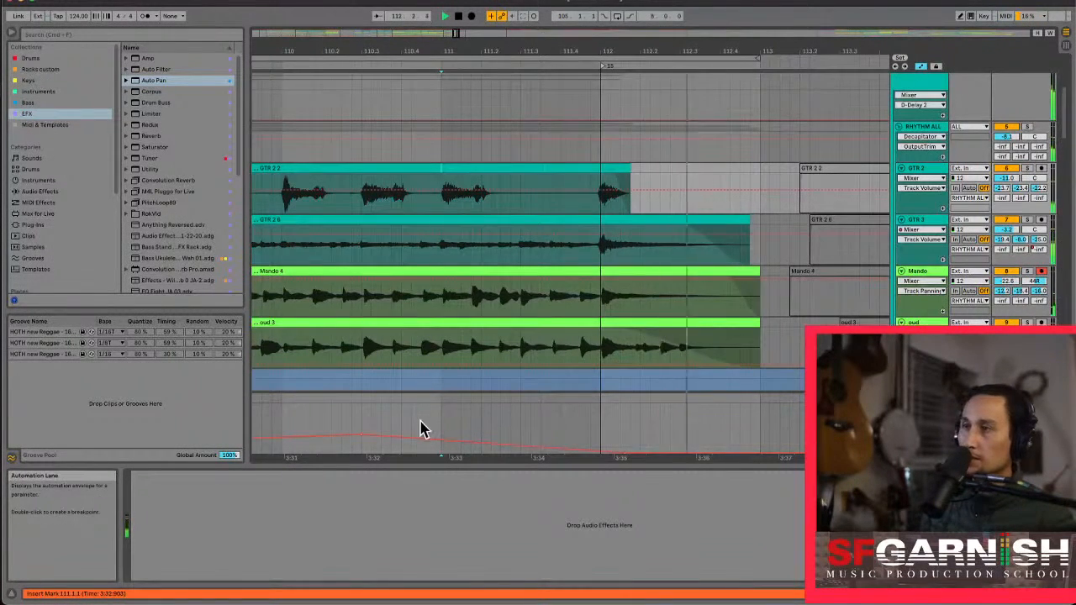
left_click(366, 435)
left_click(365, 437)
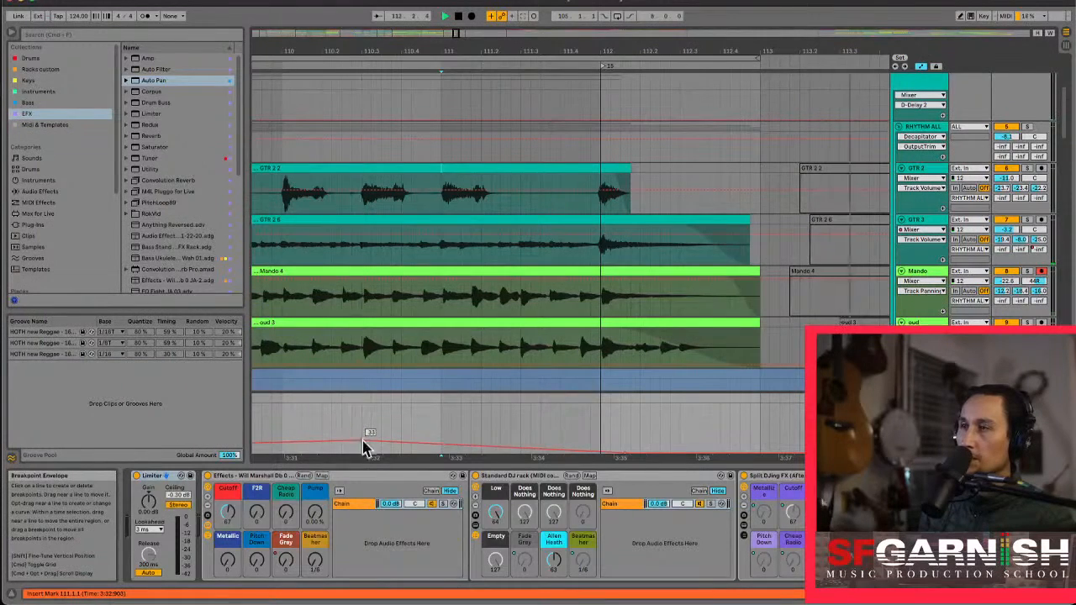
key("minus")
key("minus")
key("minus")
key("minus")
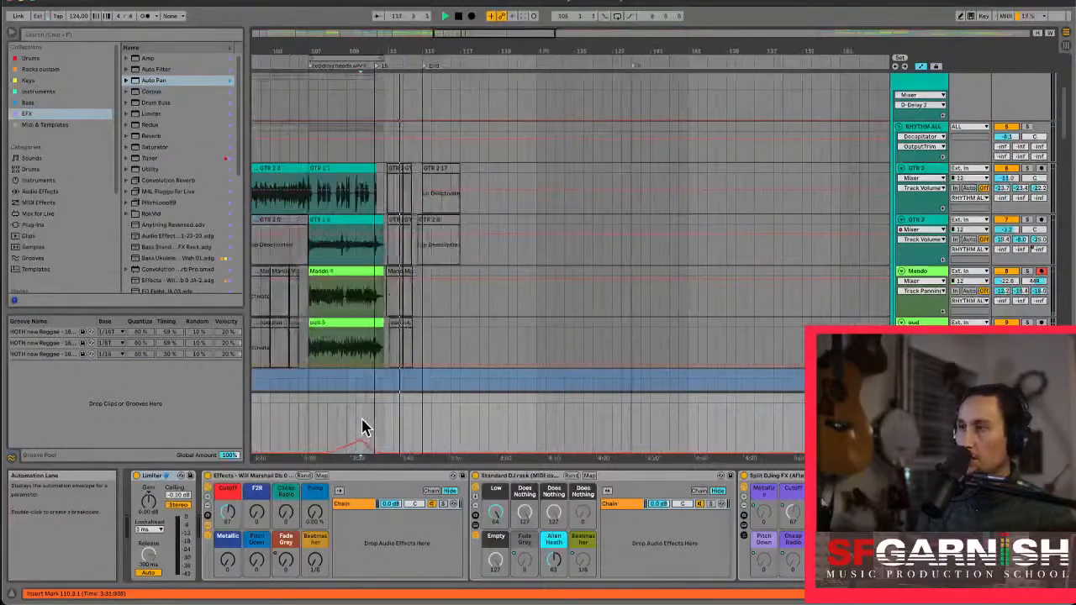
Play the ending from around bar 105 and lower the Mando track's volume to -26.0 dB
left_click(315, 429)
key("space")
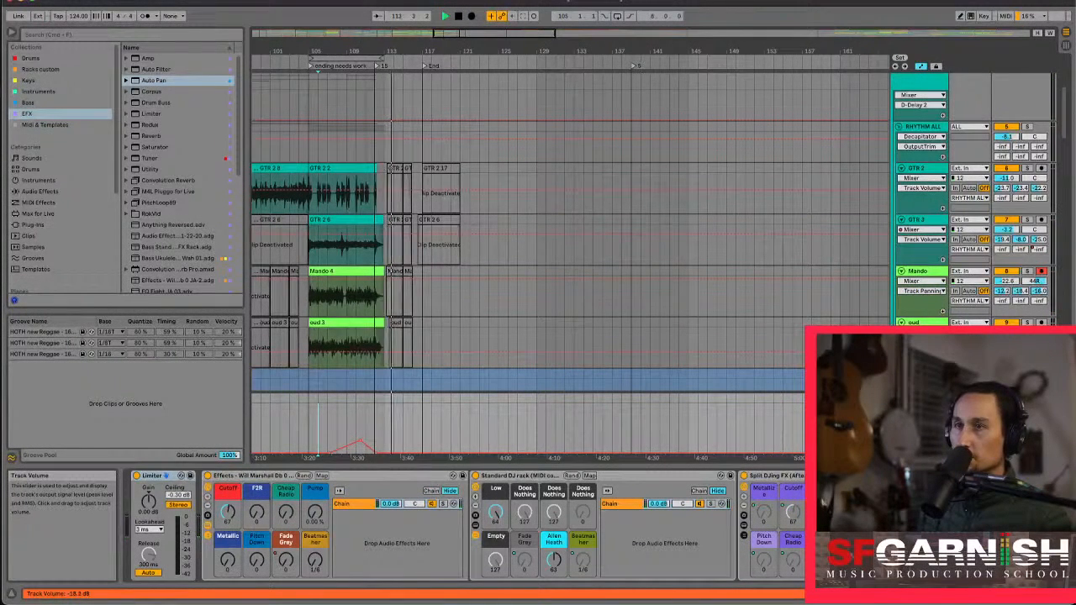
key("space")
key("space")
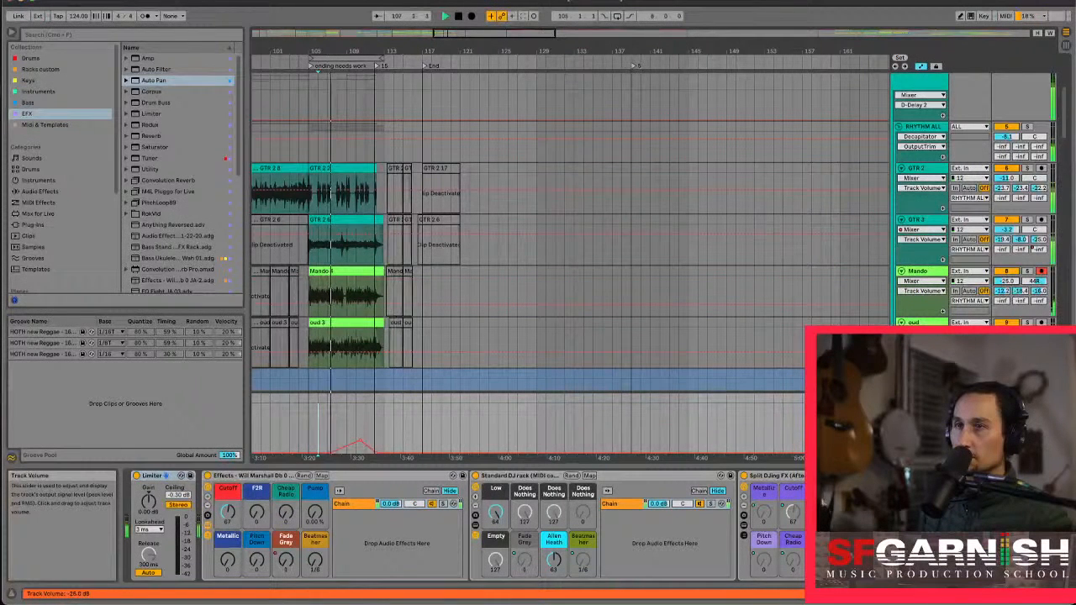
left_click_drag(1007, 281, 1009, 288)
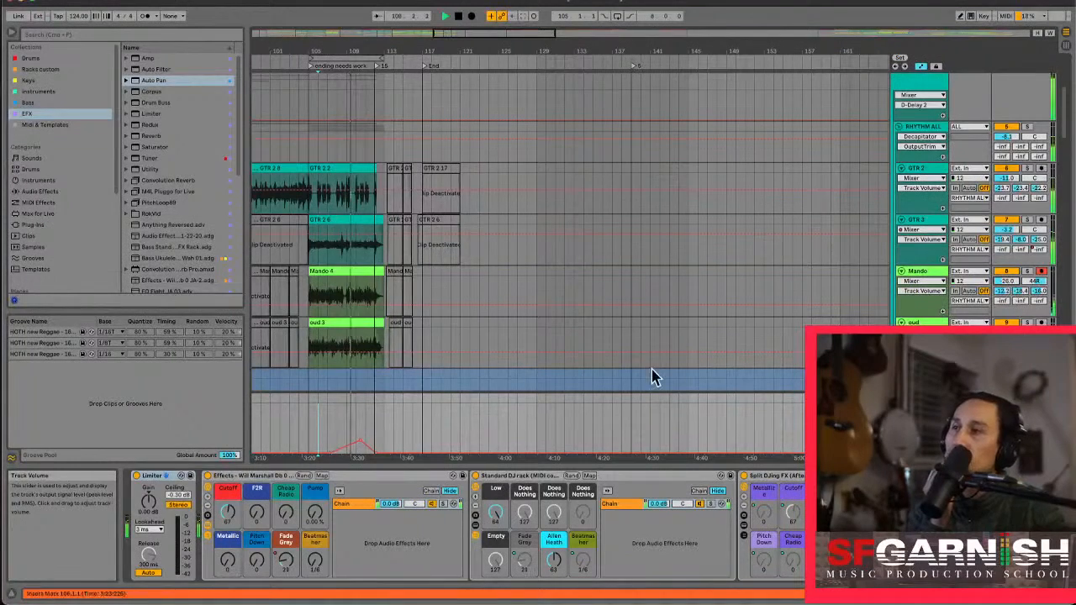
Cut the last beat before bar 109 out of the oud clip and fade out the audio leading into the gap
left_click(338, 372)
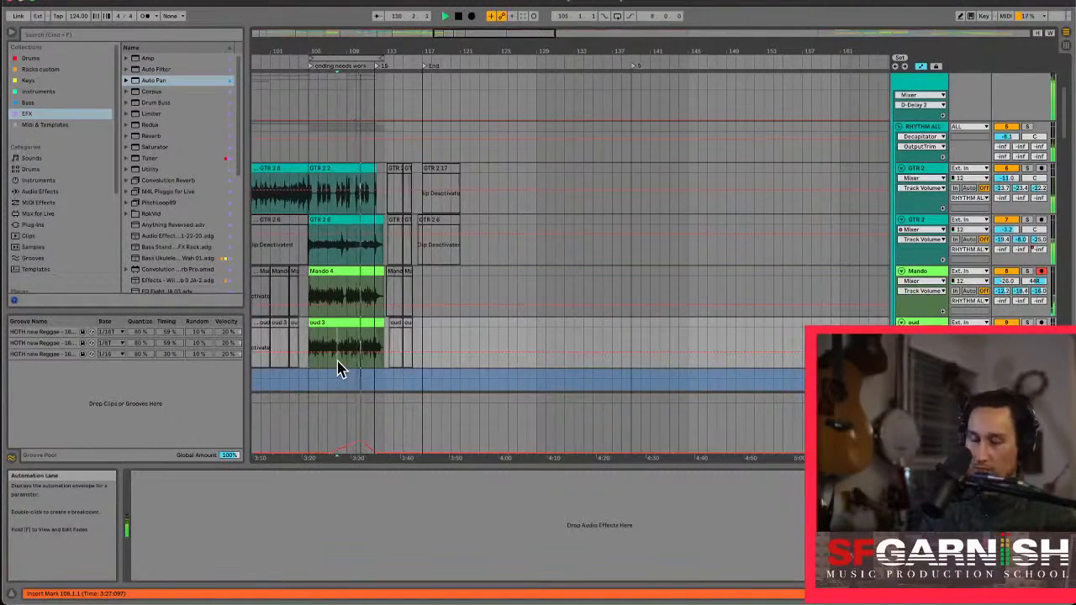
scroll(338, 372, "up", 5)
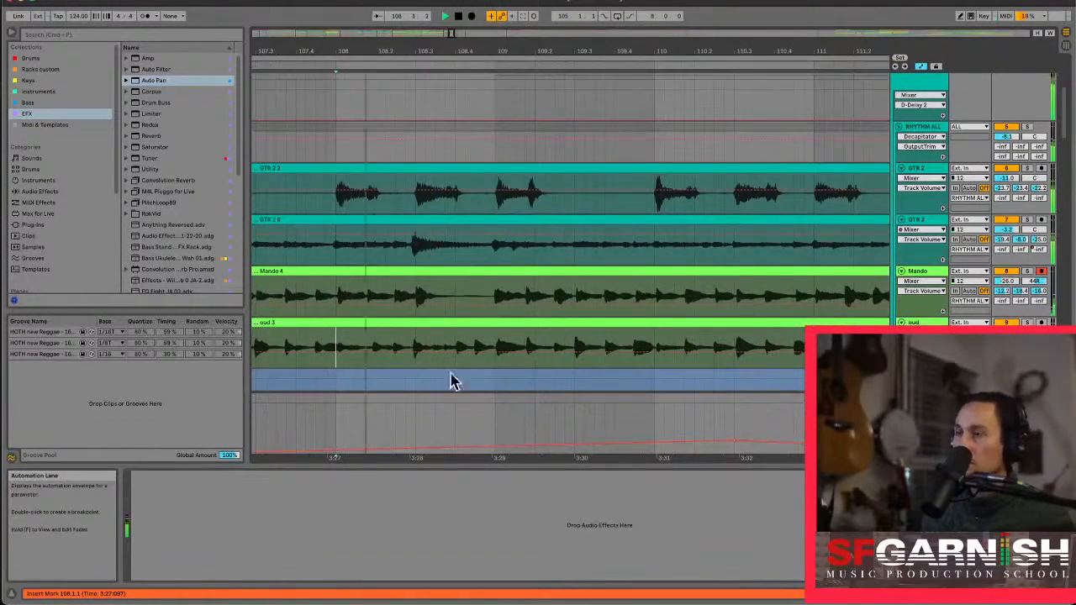
key("space")
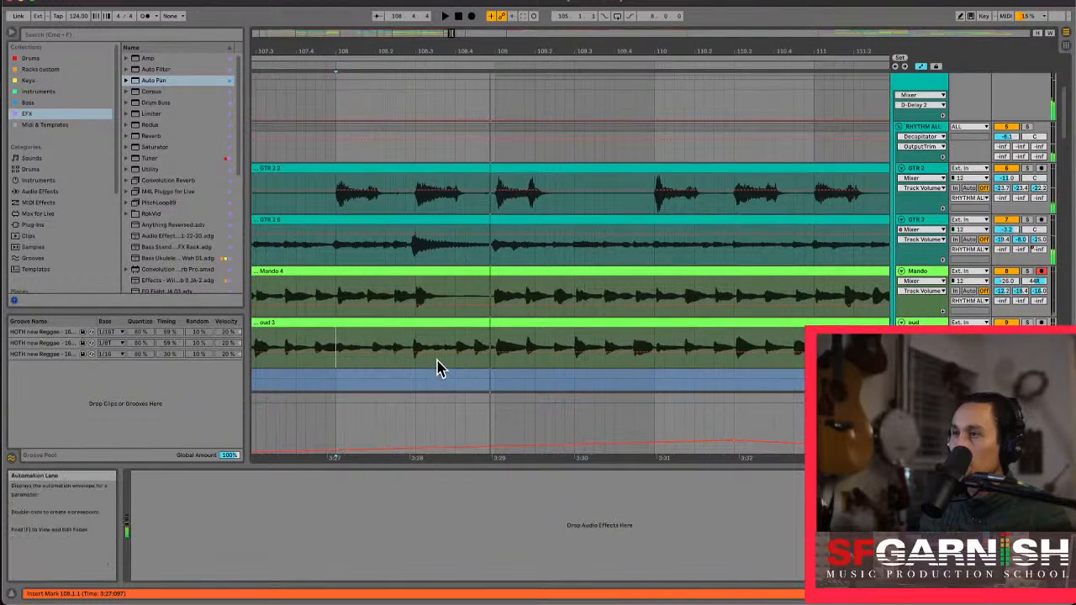
key("a")
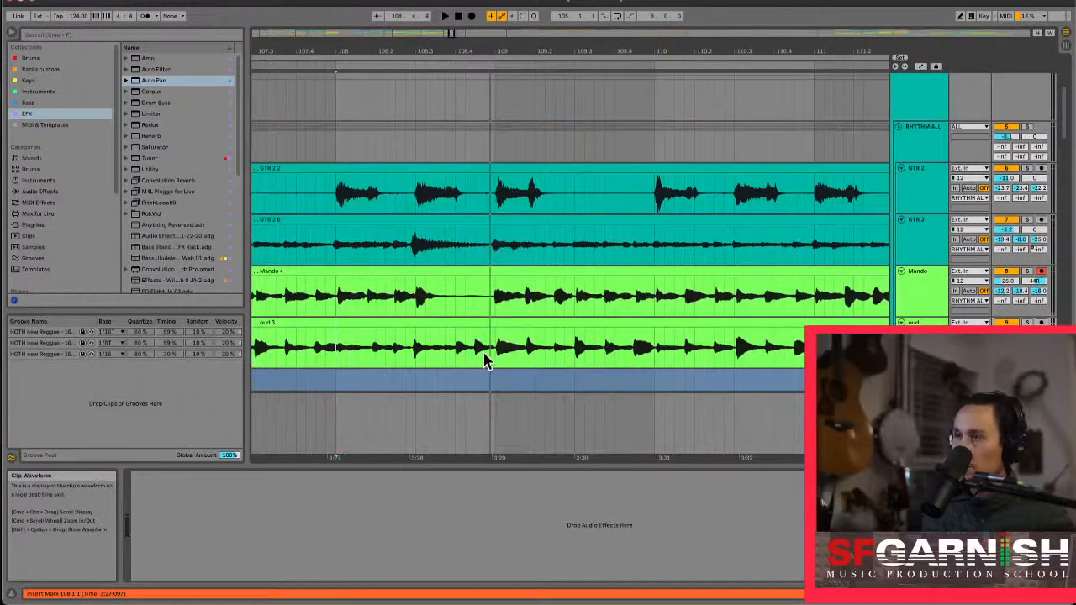
left_click_drag(493, 360, 461, 363)
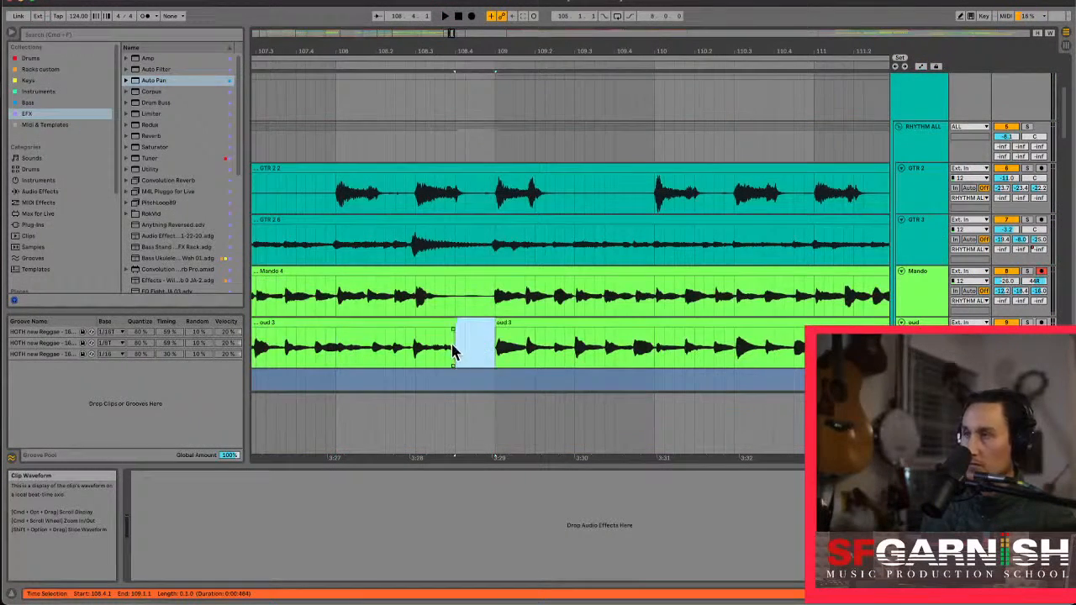
left_click(453, 339)
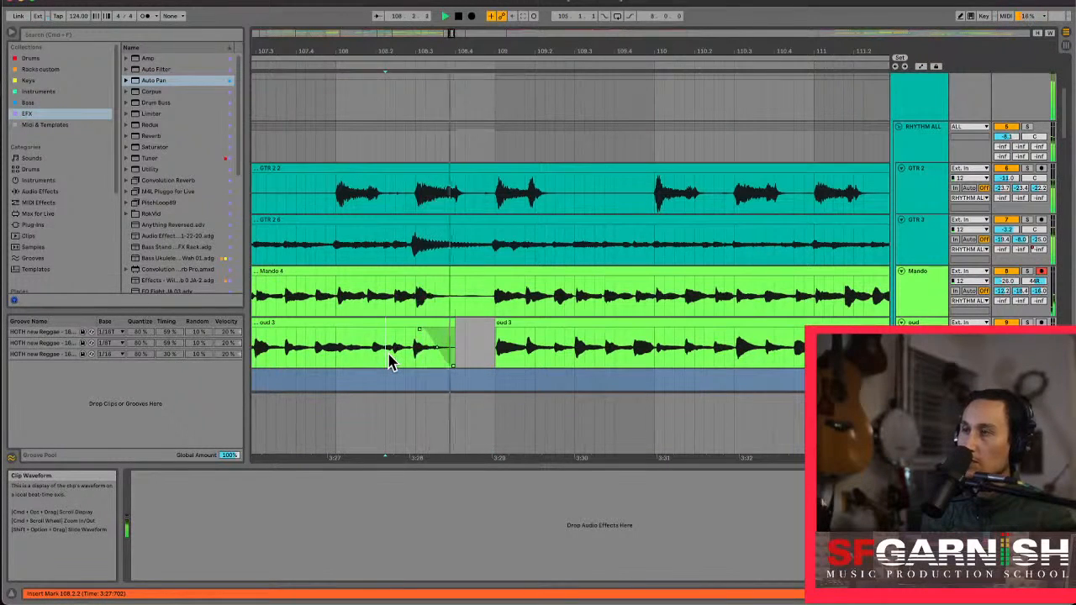
Cut the last beat before bar 109 out of the GTR 2 clip, fade out its end, and play back the break
left_click(418, 202)
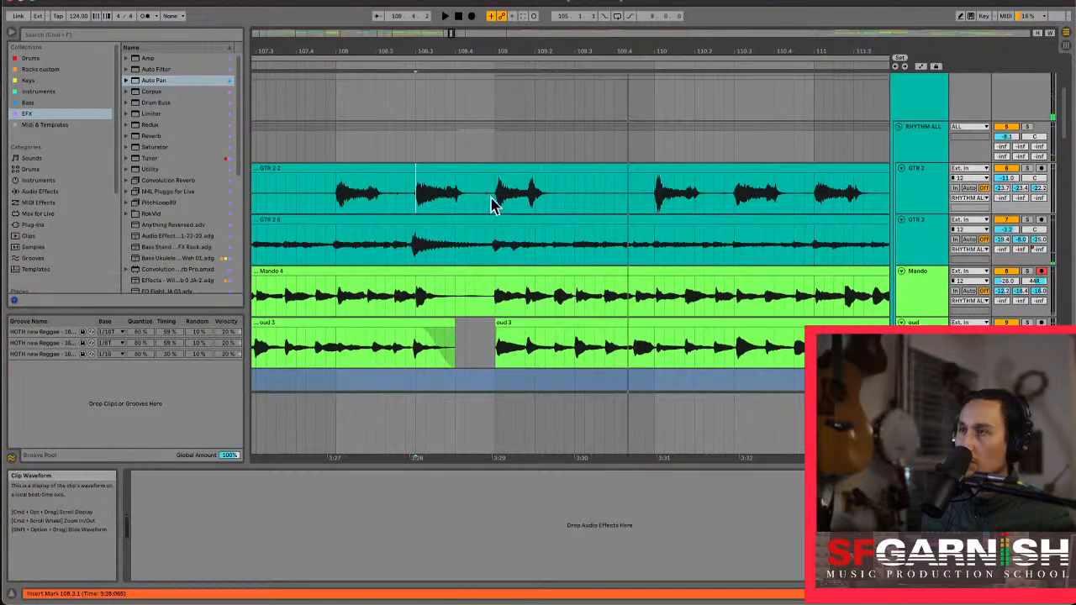
left_click_drag(494, 205, 422, 176)
left_click(396, 200)
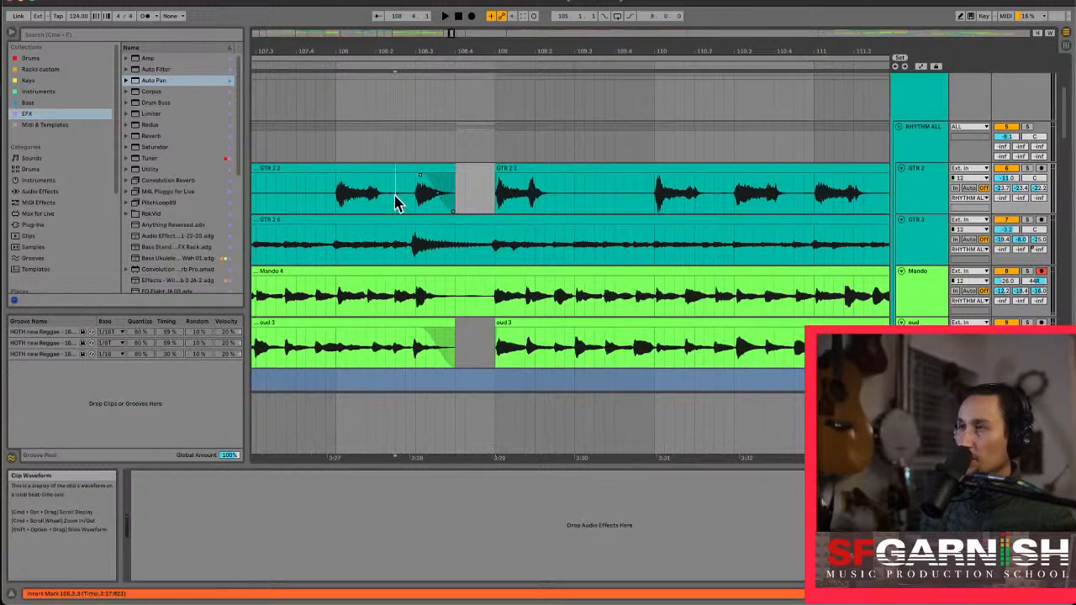
key("space")
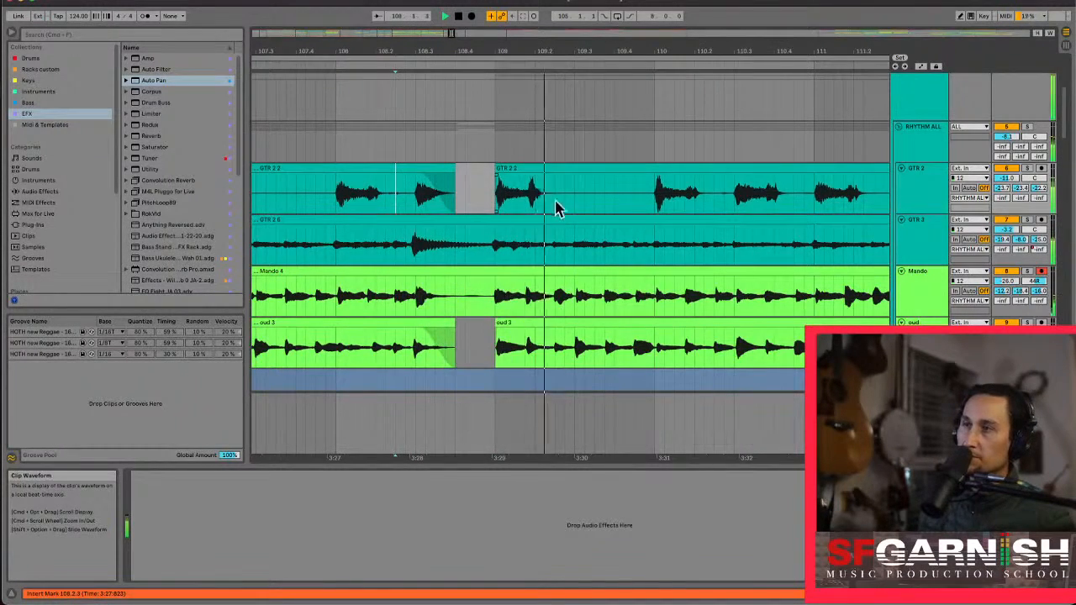
Shorten the final oud clip so it ends one beat before bar 113, and play back the ending
scroll(570, 202, "down", 5)
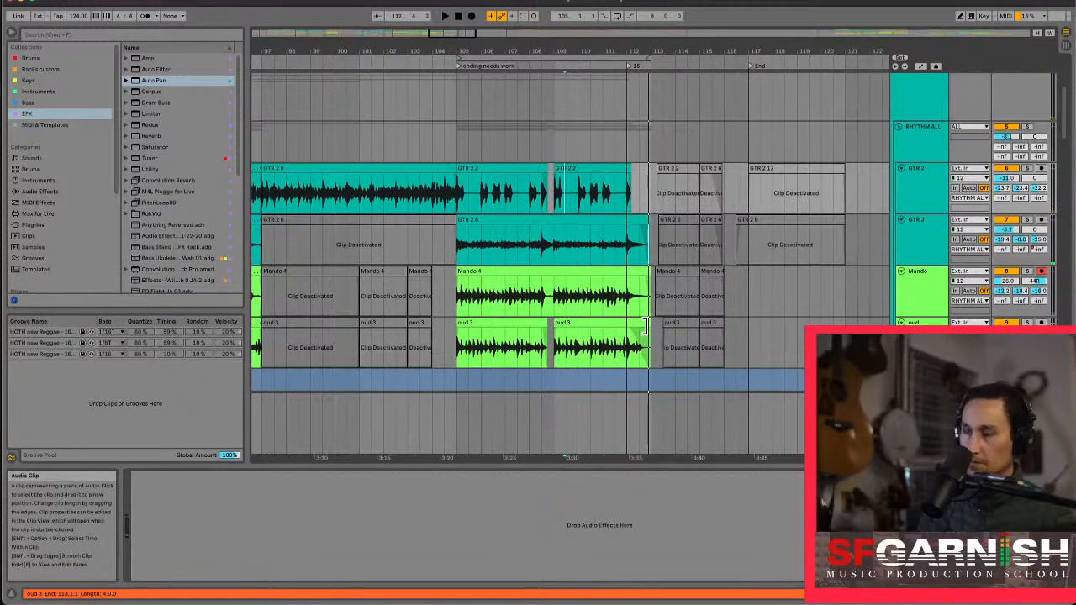
scroll(644, 326, "up", 5)
left_click_drag(784, 324, 771, 325)
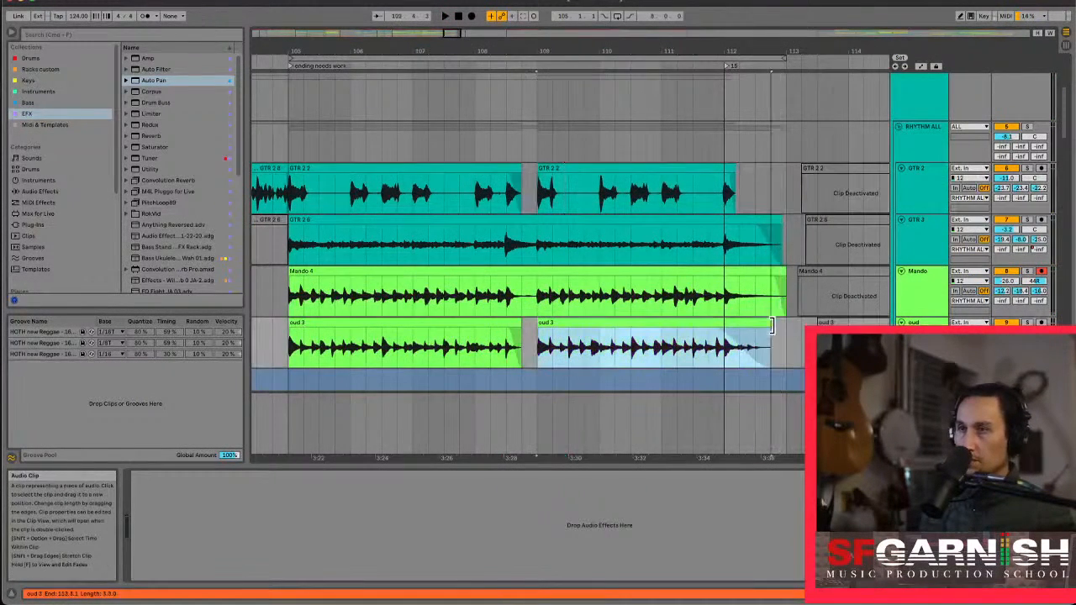
left_click(717, 348)
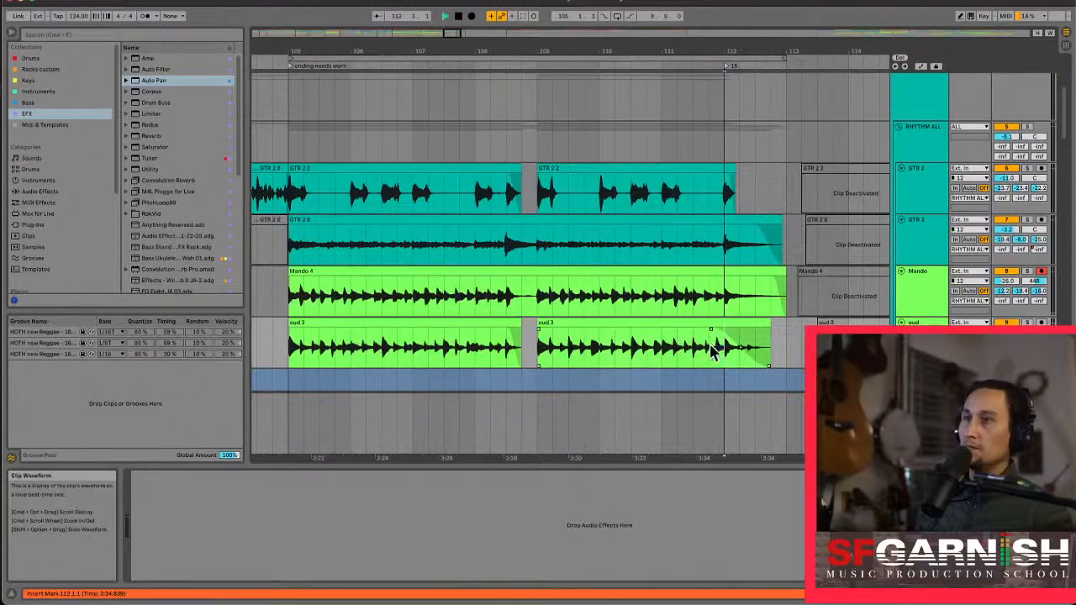
key("space")
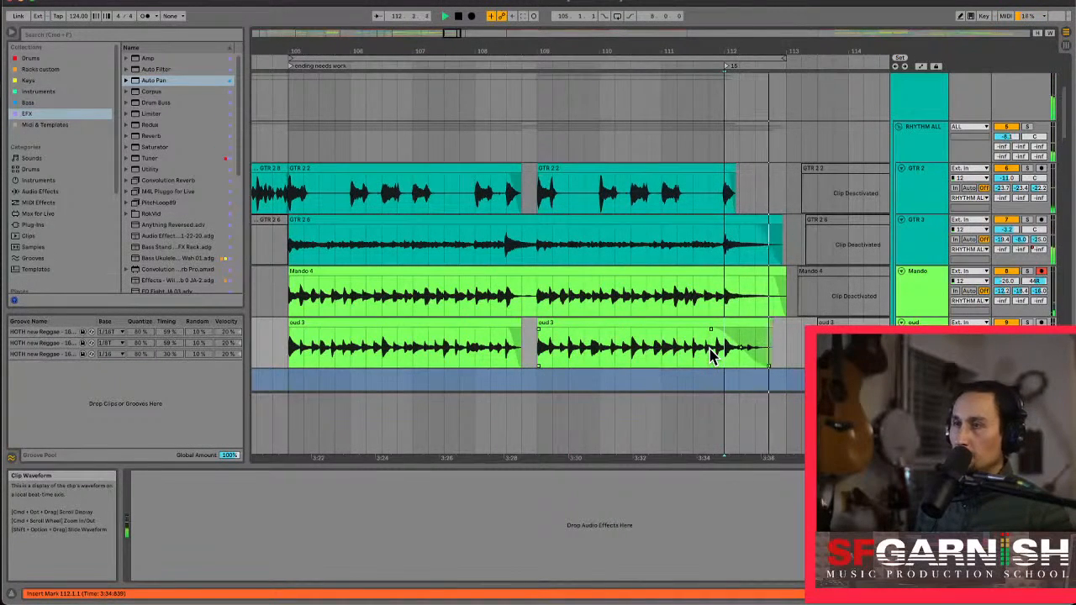
Remove locator 15 at the song's ending and move the End locator to bar 112
scroll(663, 356, "down", 3)
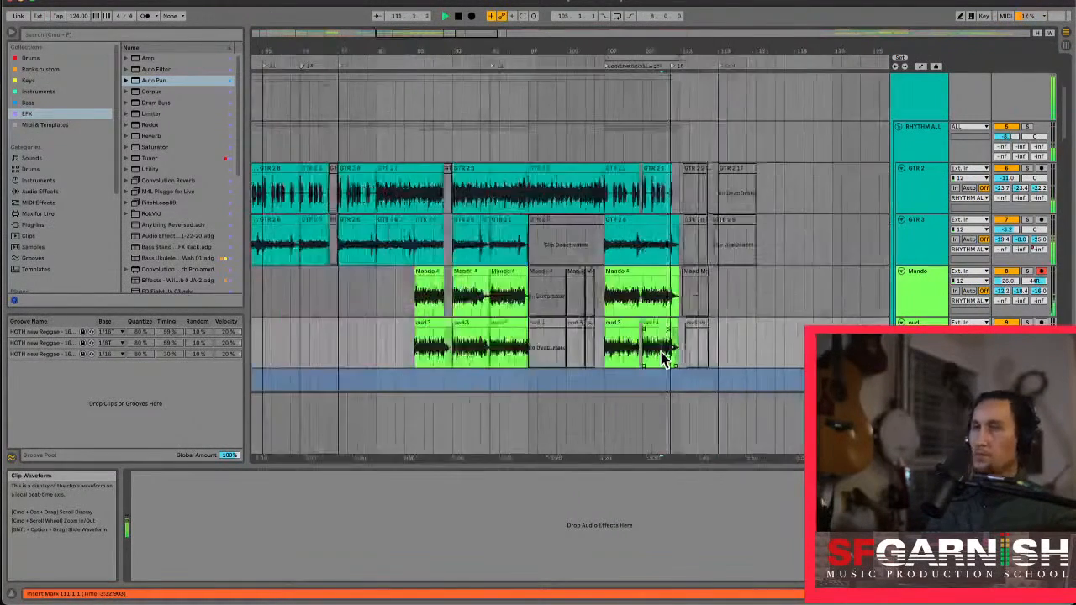
scroll(663, 356, "down", 2)
scroll(561, 352, "down", 5)
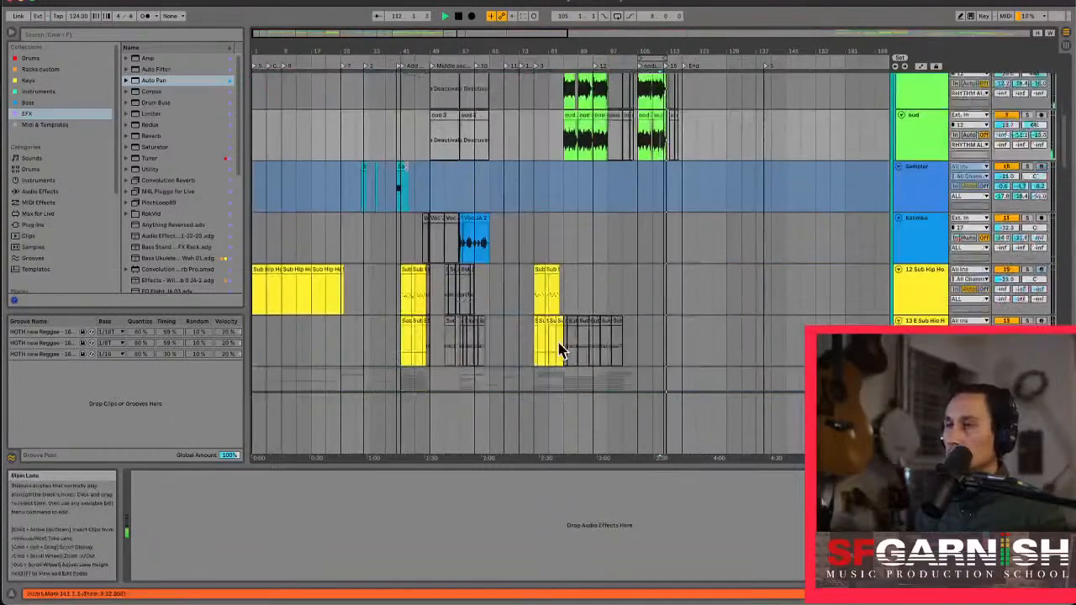
scroll(562, 351, "down", 6)
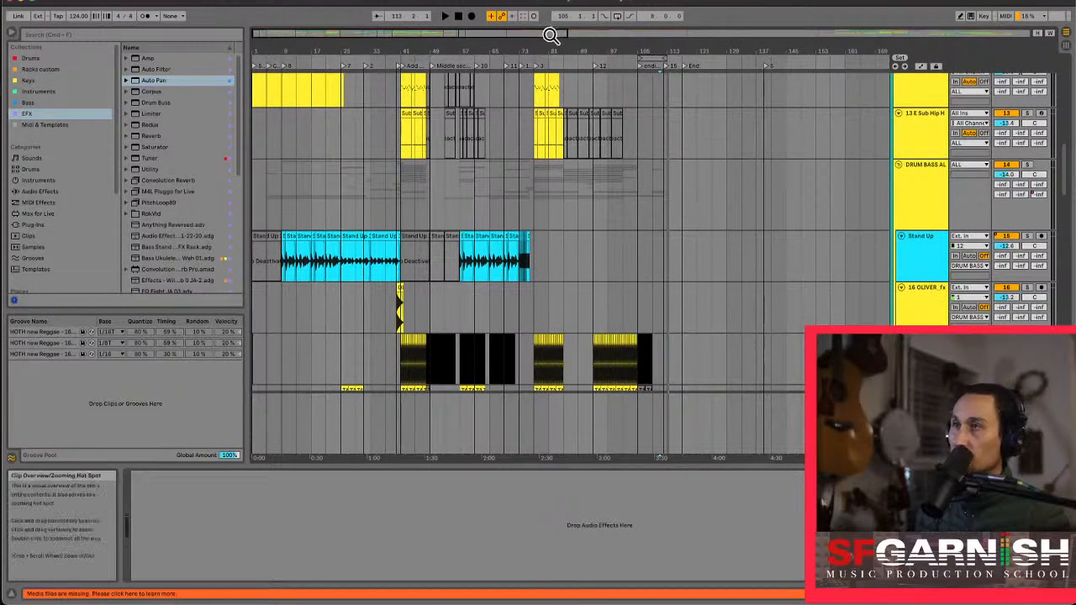
left_click_drag(560, 34, 559, 42)
left_click(665, 118)
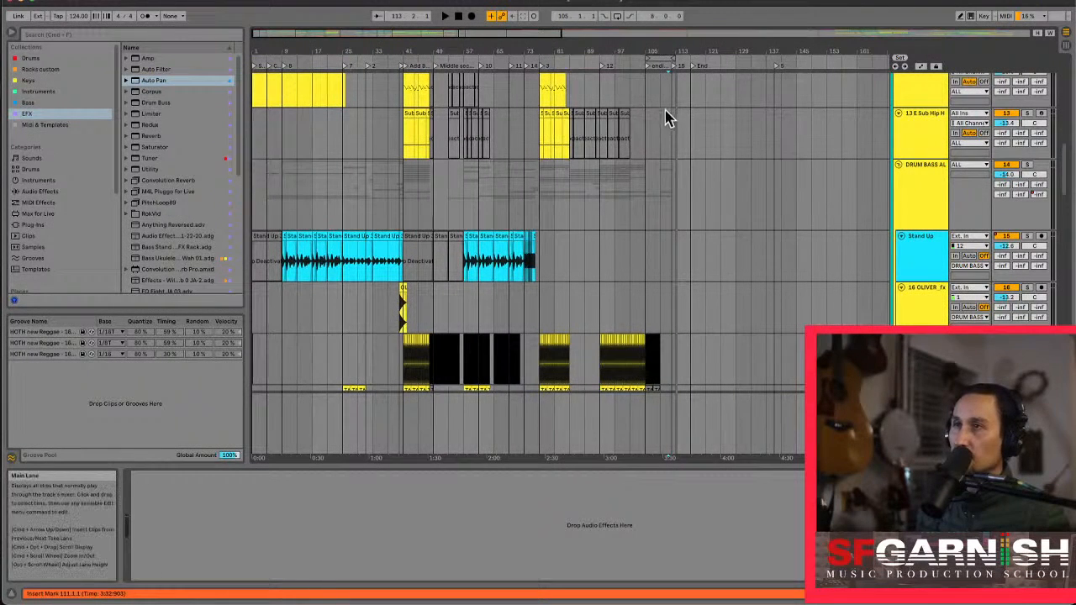
key("space")
key("plus")
key("plus")
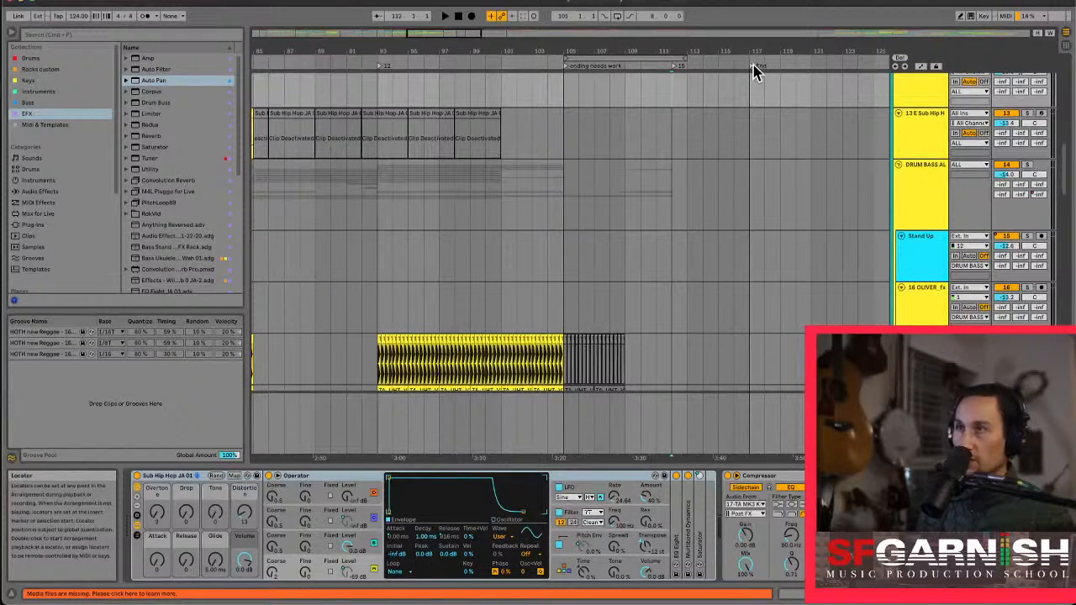
left_click_drag(754, 71, 693, 80)
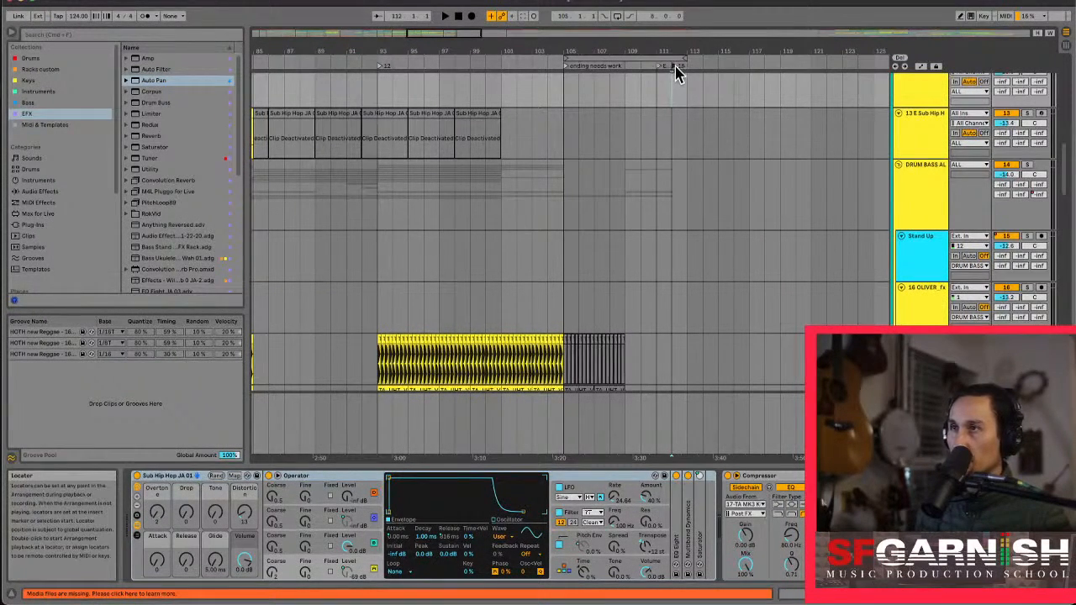
left_click_drag(660, 73, 670, 67)
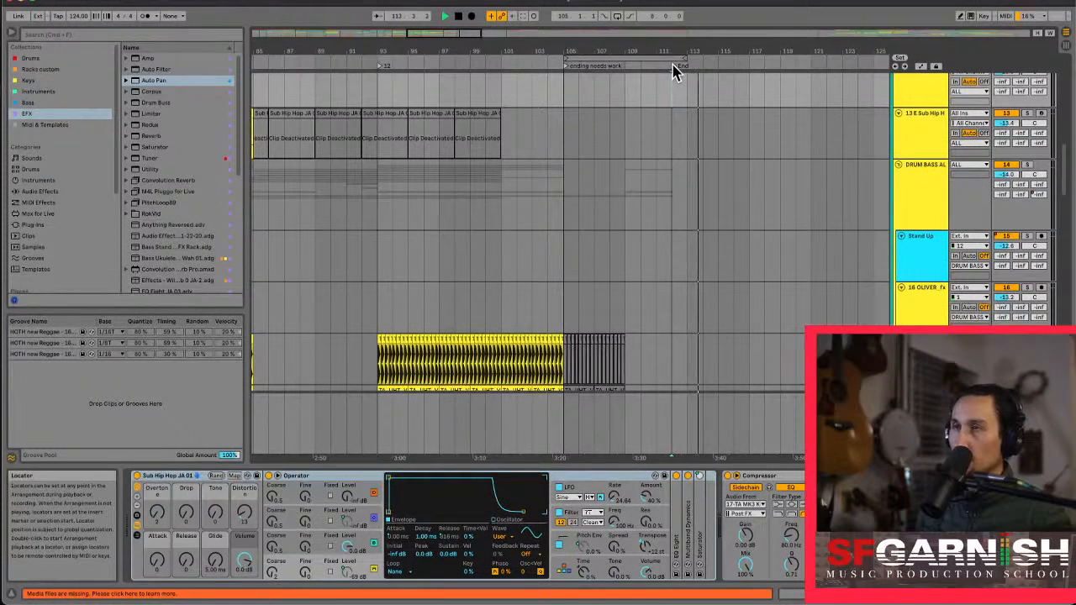
Move the End locator to bar 113 and add a locator named Last Hit at bar 112
left_click_drag(672, 71, 704, 74)
left_click(675, 95)
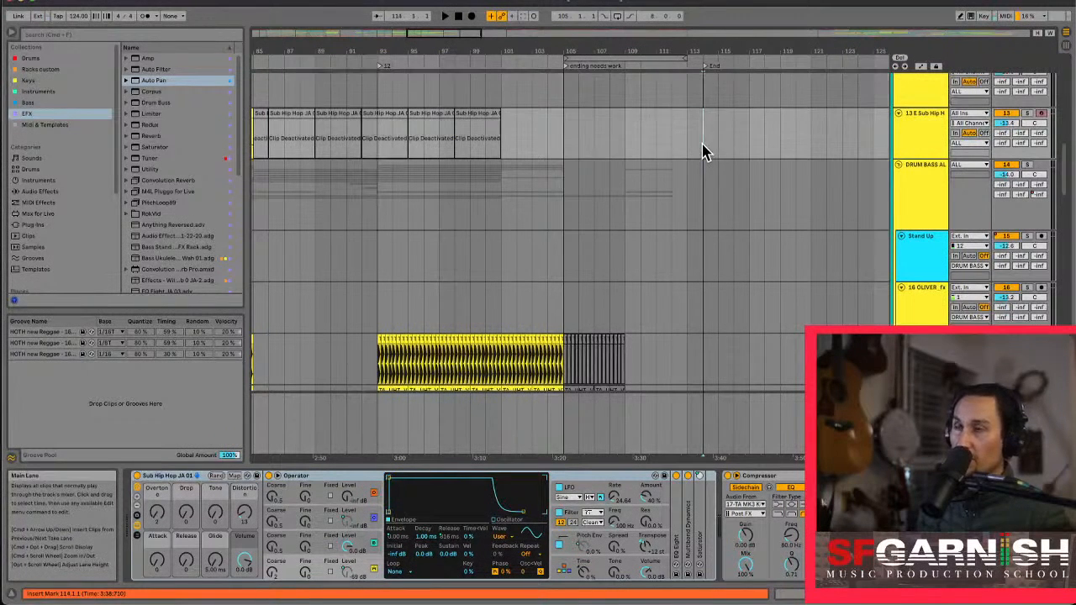
left_click_drag(704, 153, 548, 153)
left_click(672, 149)
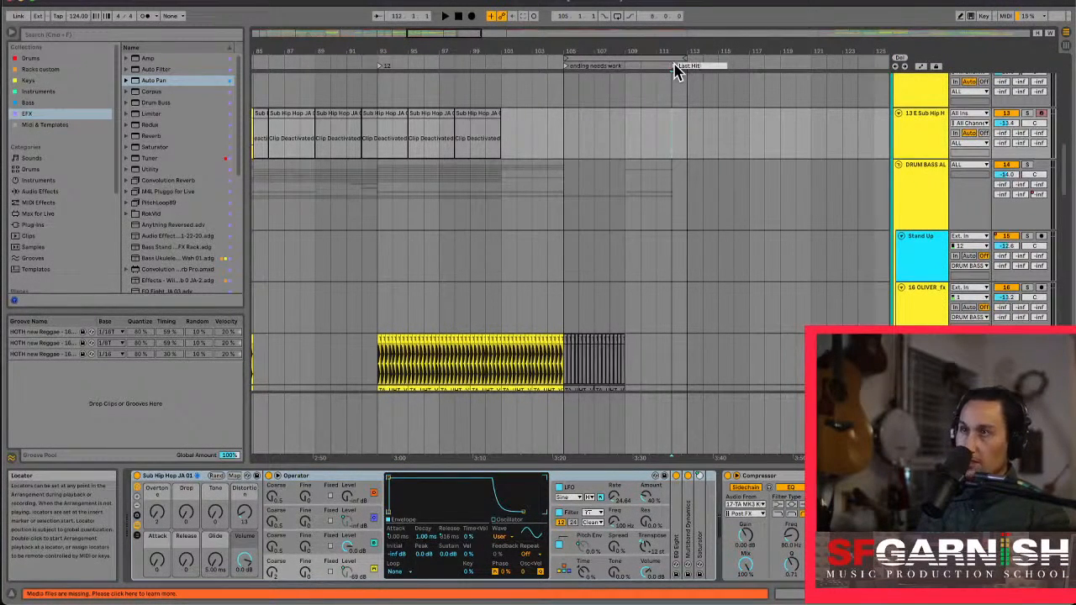
left_click(676, 69)
left_click(672, 98)
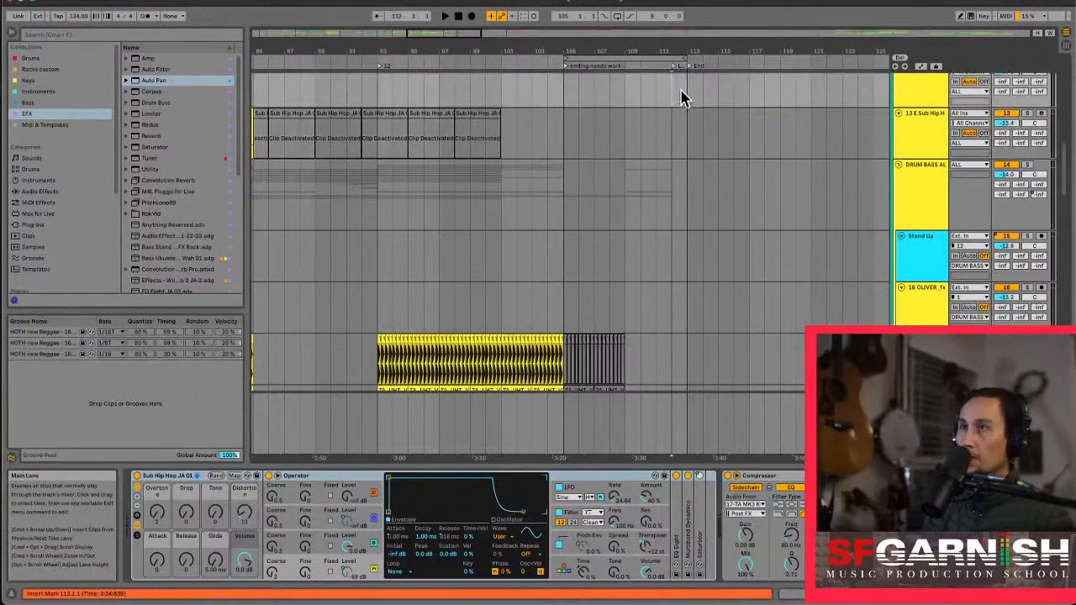
Look through the bass, drum and effects tracks across the whole arrangement
scroll(682, 102, "up", 3)
left_click(542, 144)
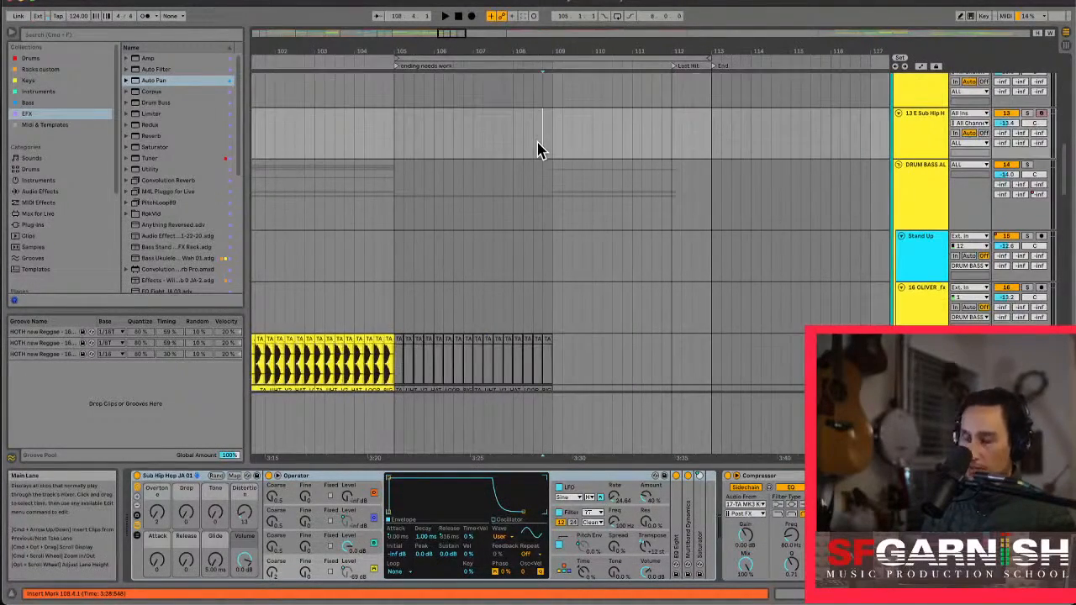
scroll(540, 149, "down", 8)
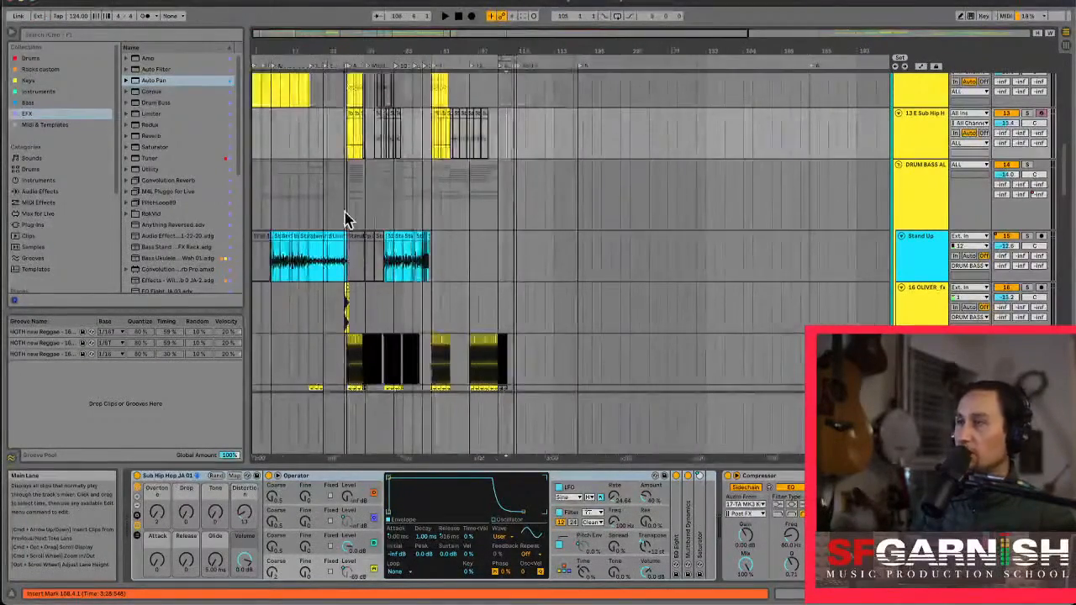
scroll(347, 220, "down", 5)
scroll(347, 219, "up", 6)
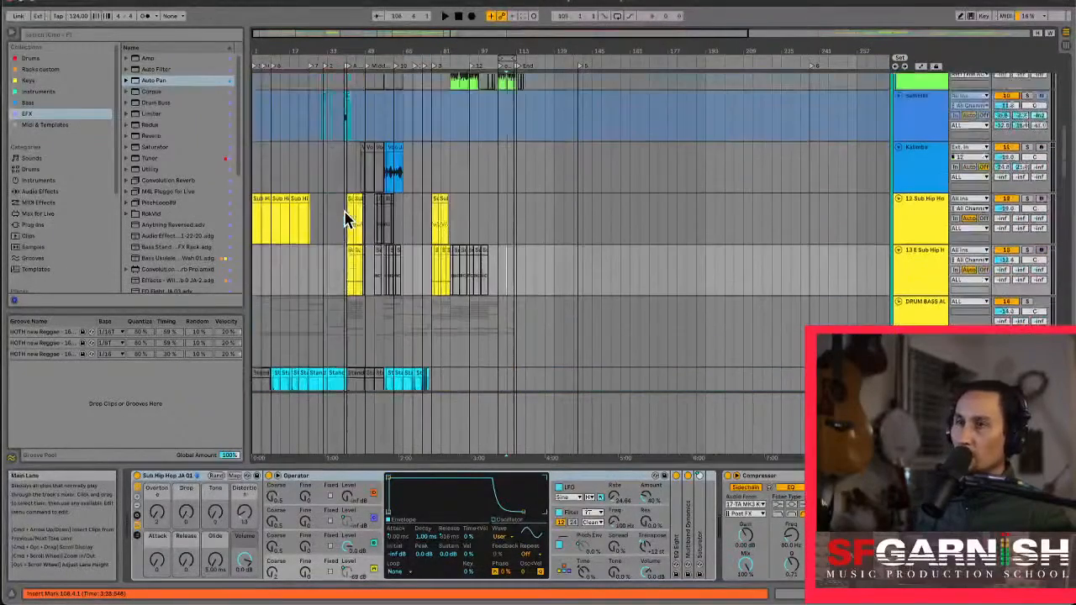
scroll(345, 218, "down", 5)
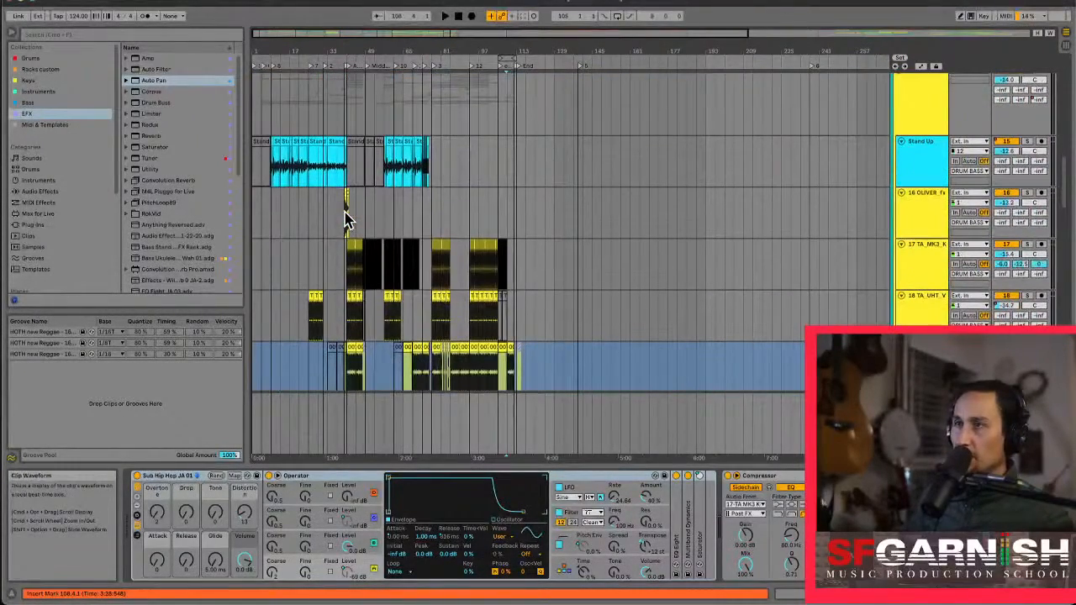
left_click(383, 222)
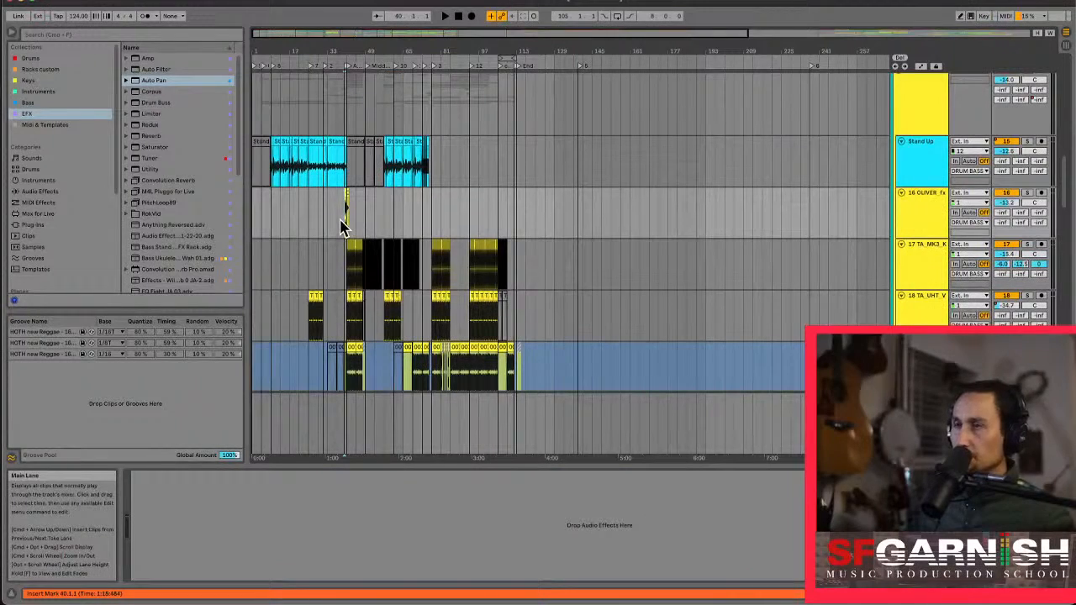
scroll(345, 228, "down", 4)
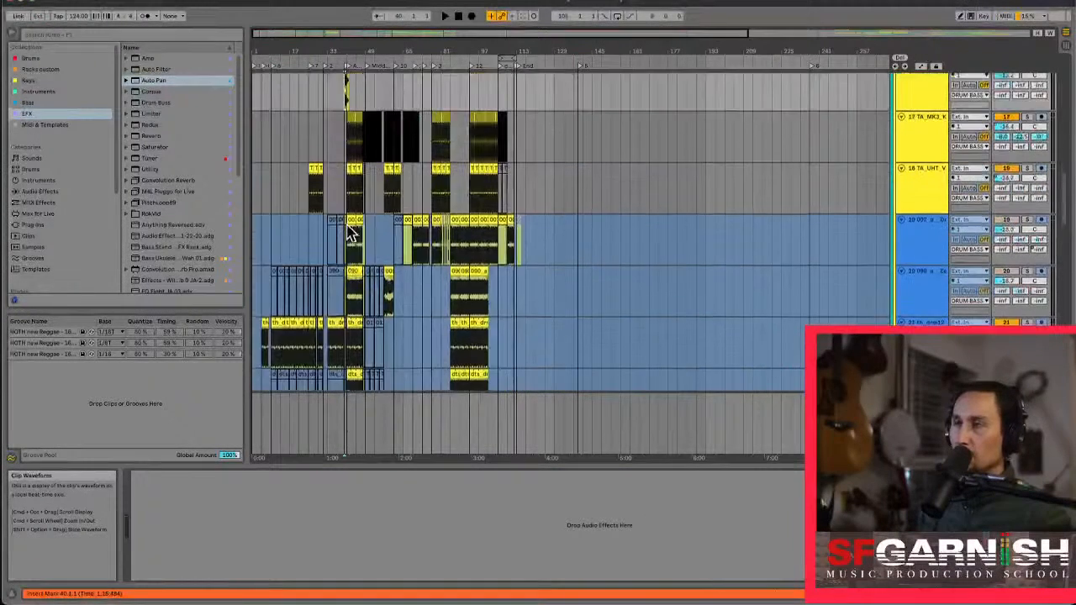
scroll(352, 231, "up", 1)
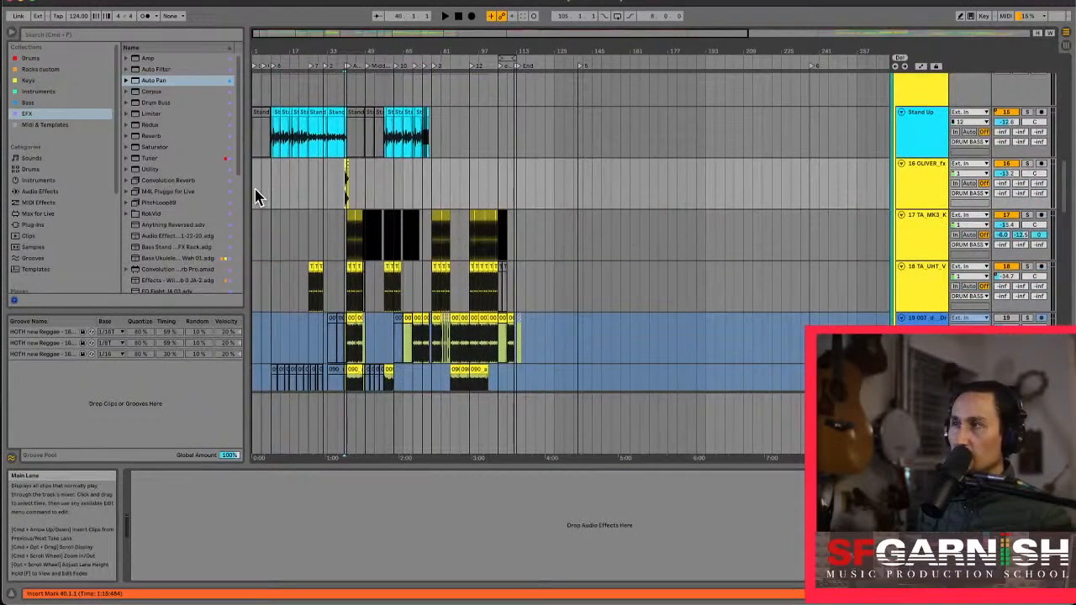
Zoom in on the OLIVER_fx clip at bar 40 and play it with its track soloed
left_click_drag(257, 196, 454, 197)
left_click(343, 198)
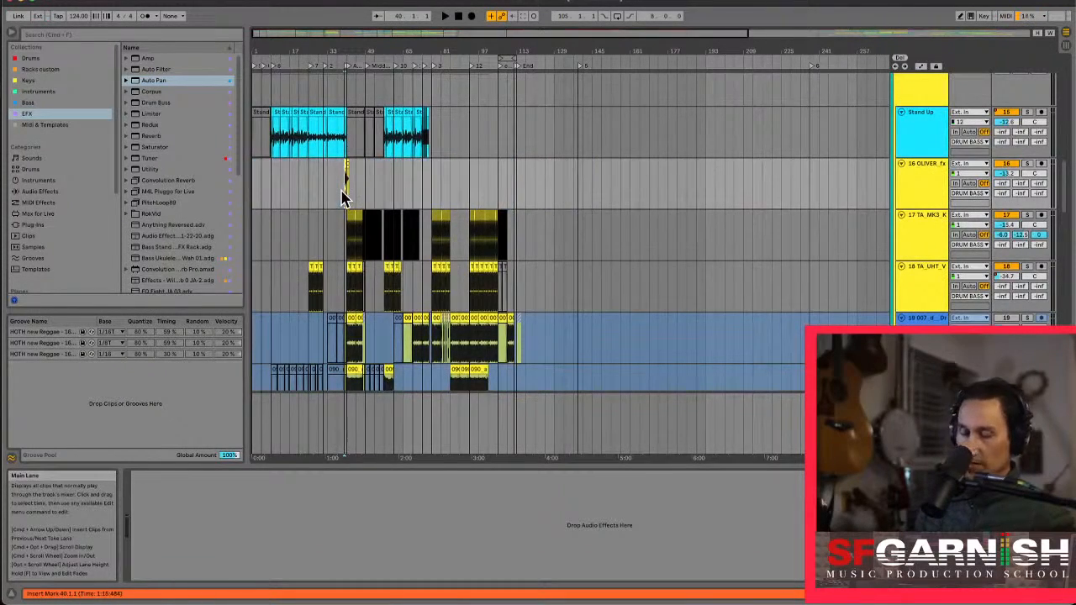
key("plus")
key("plus")
key("plus")
key("plus")
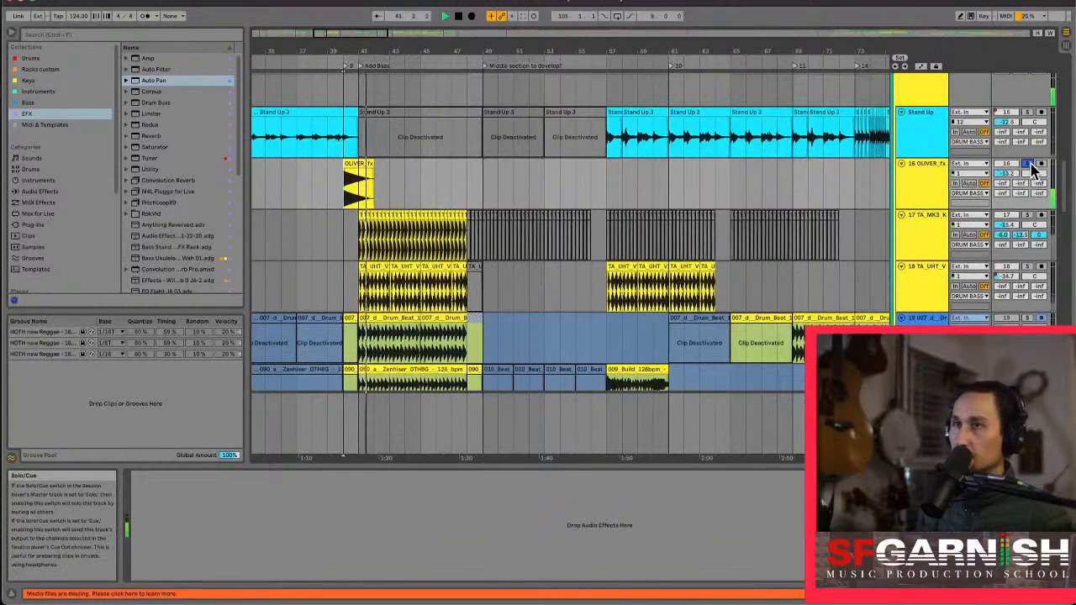
Unsolo the OLIVER_fx track, stop playback and copy its clip at bar 40
left_click(1029, 164)
key("space")
left_click(366, 163)
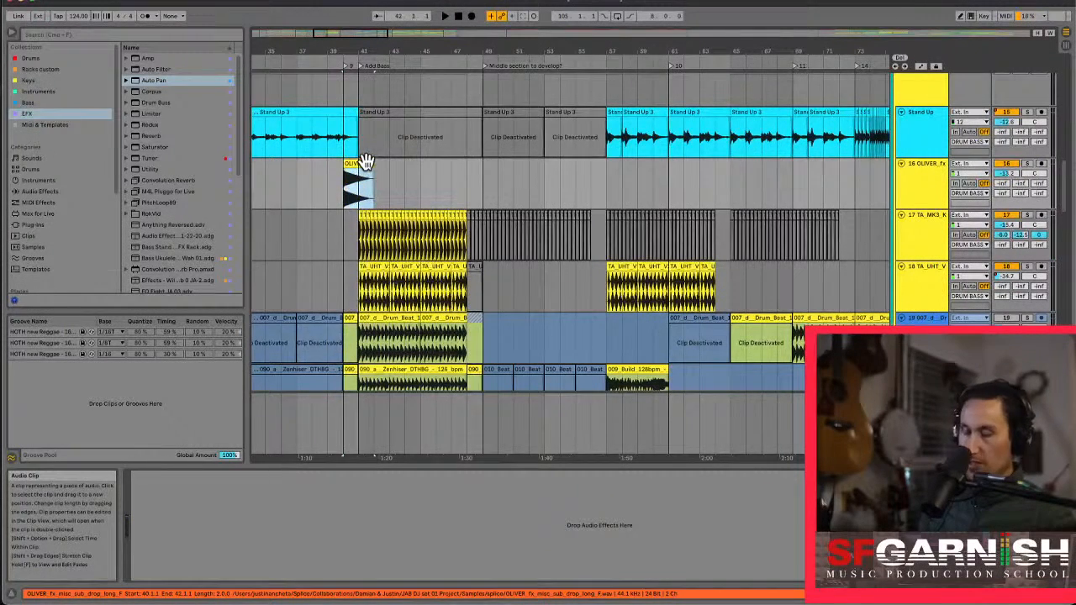
Paste the copied effect clip at bar 76 on the OLIVER_fx track and play it
scroll(366, 162, "down", 3)
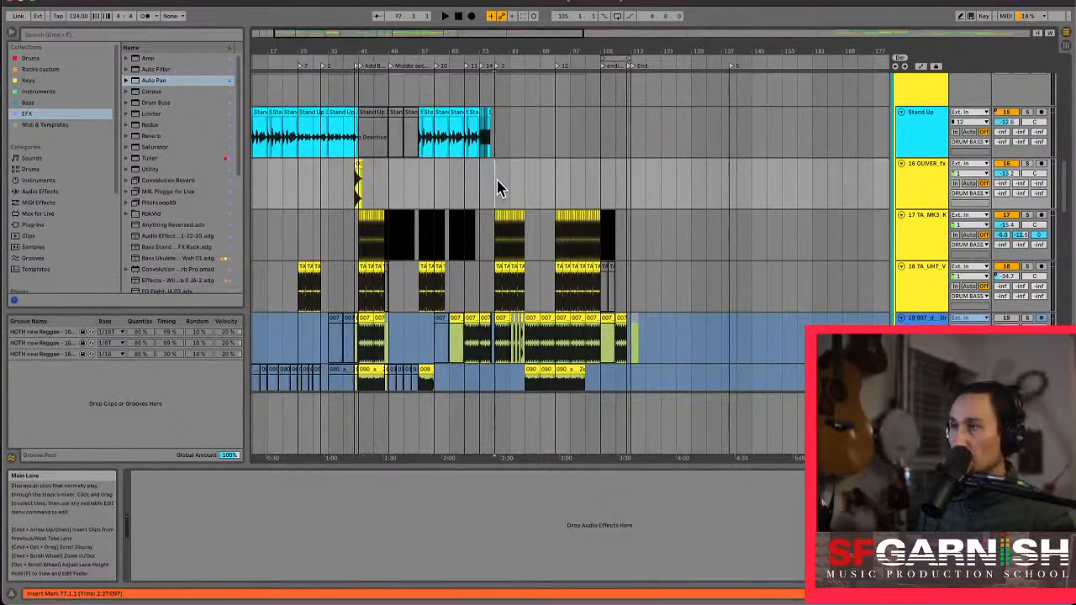
scroll(498, 185, "down", 5)
scroll(498, 182, "up", 2)
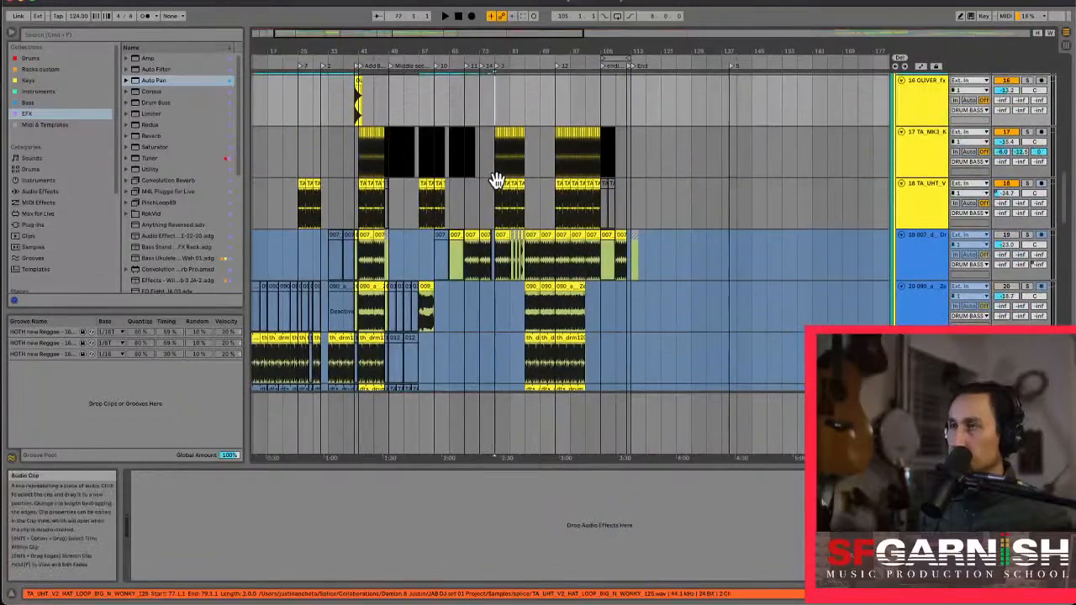
left_click(482, 107)
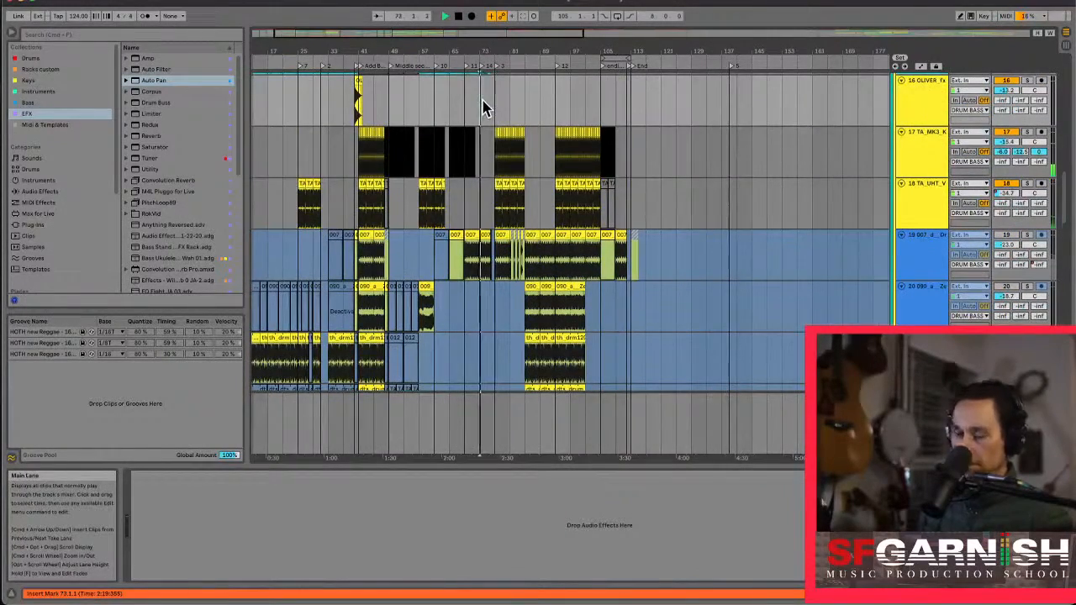
scroll(484, 106, "up", 5)
left_click(528, 112)
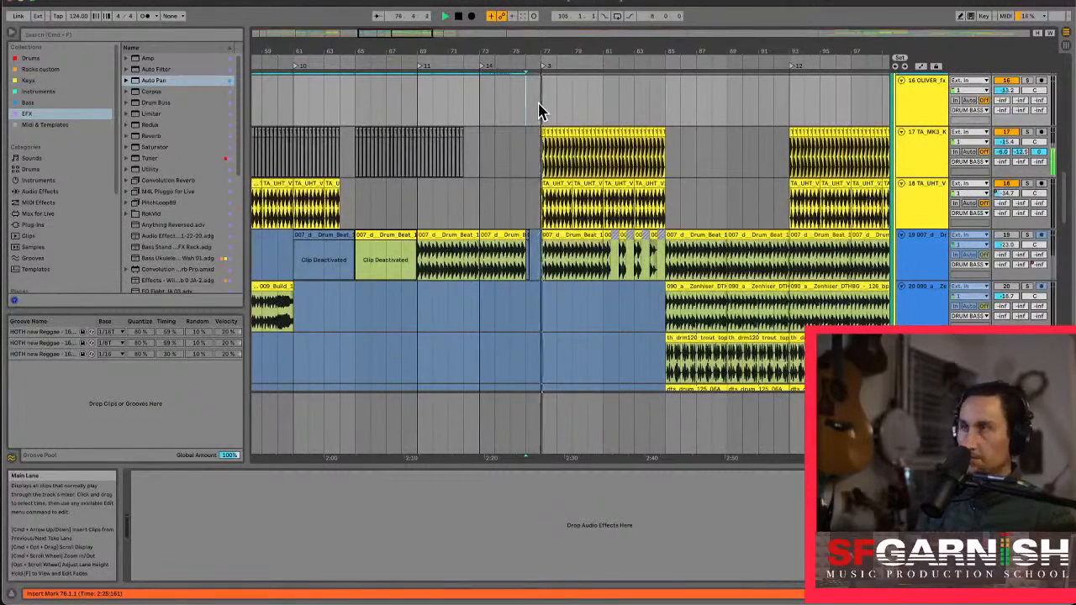
scroll(538, 112, "up", 3)
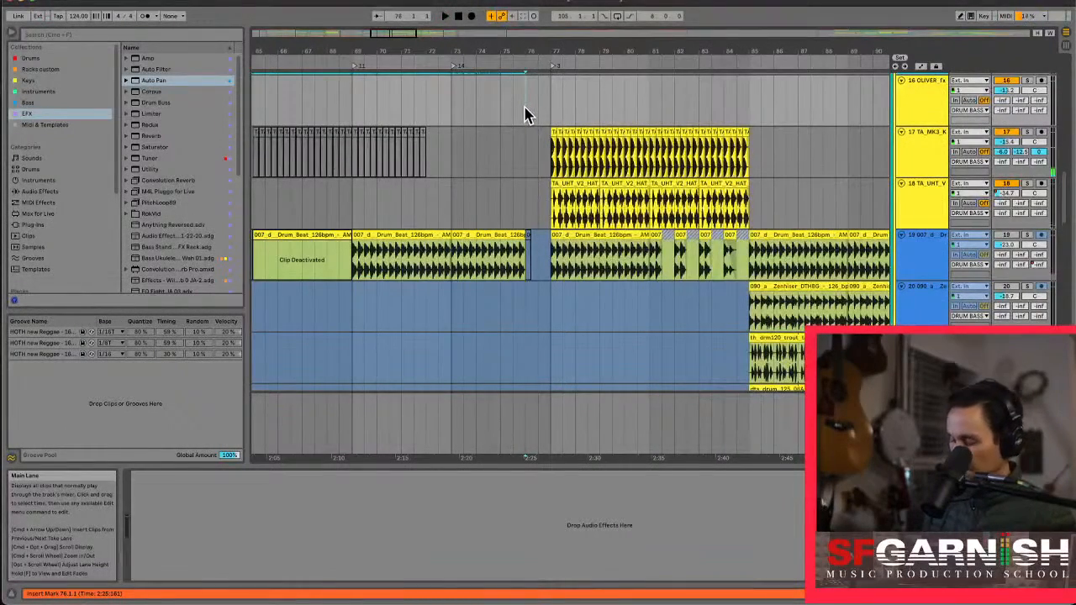
key("super+v")
key("space")
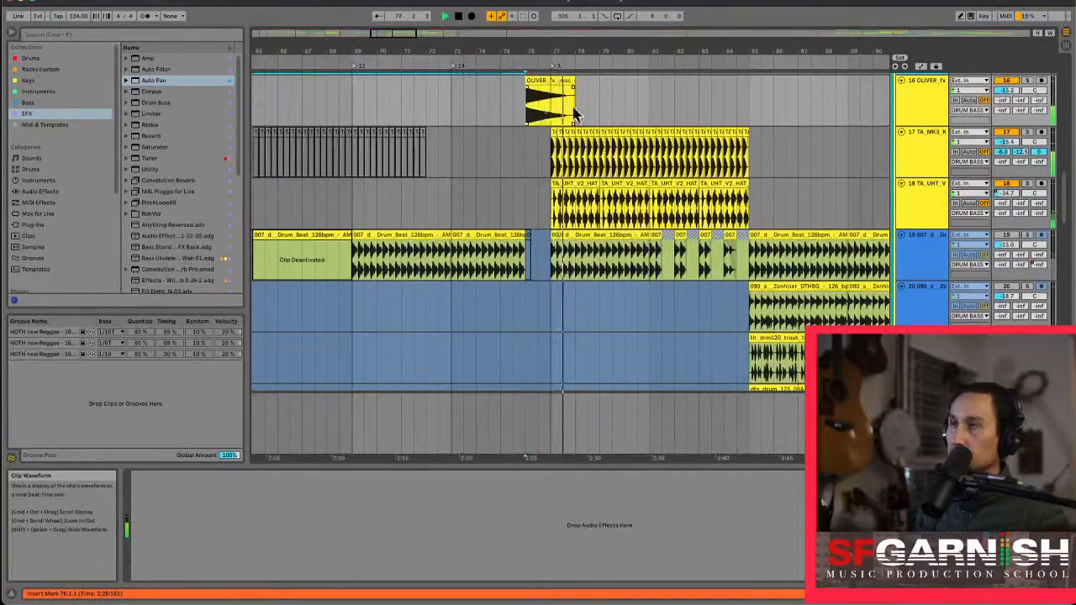
Lengthen the fade-out of the OLIVER_fx clip at bar 76 and play from just before it
scroll(576, 113, "up", 1)
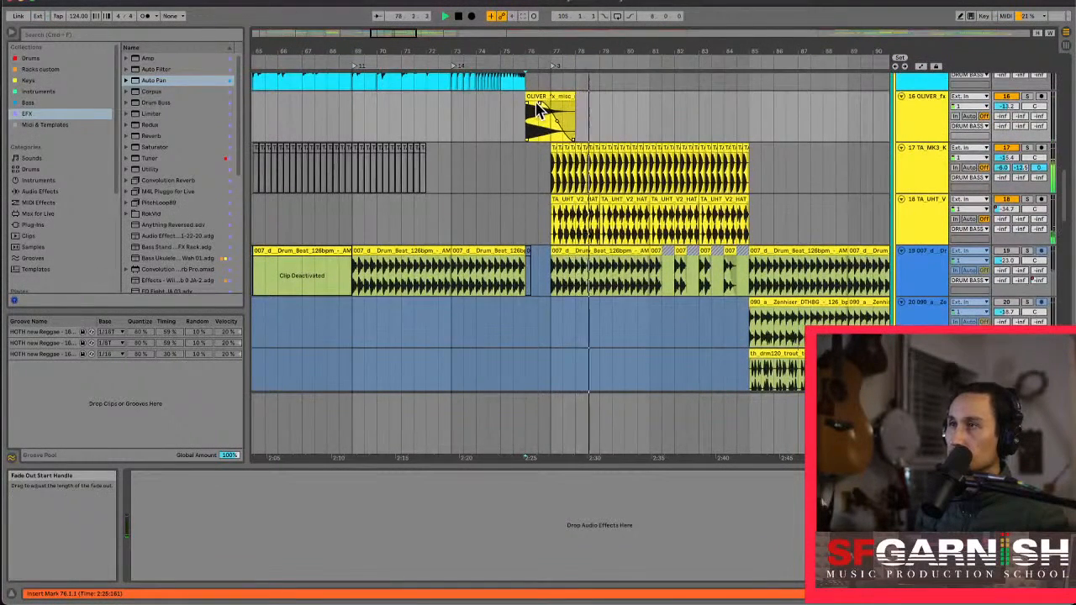
left_click(513, 126)
key("space")
key("space")
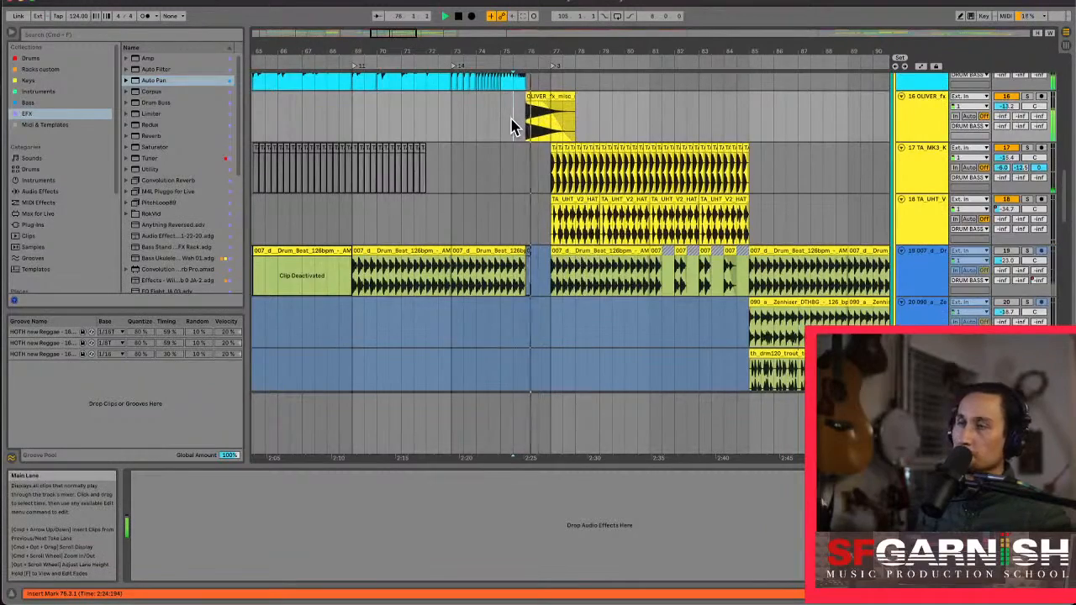
Look through the drum, effects, violin and riser tracks from bar 77 to the ending while the song plays
scroll(615, 124, "down", 2)
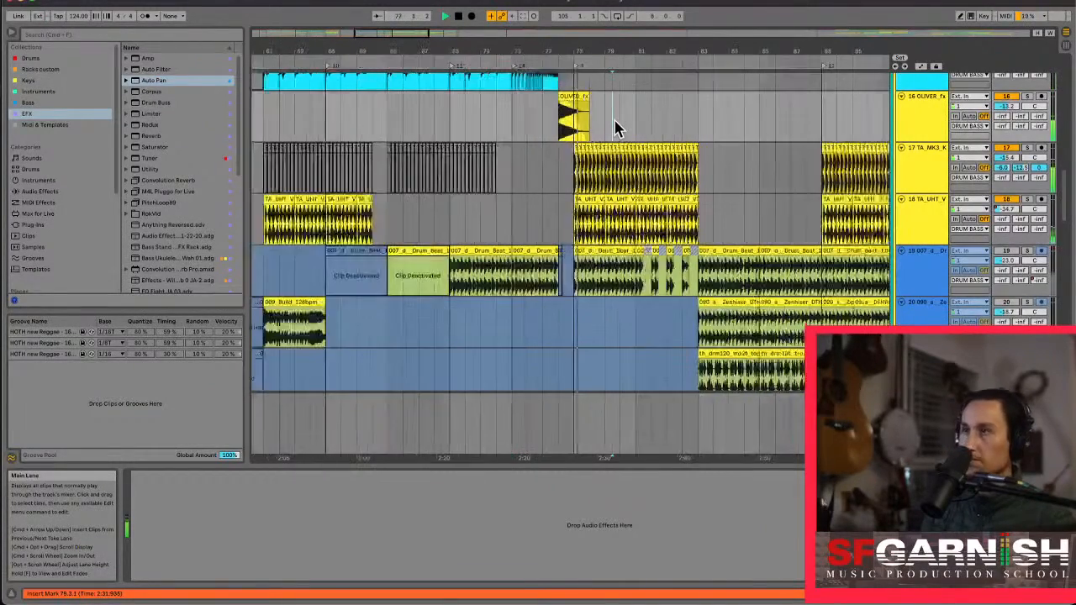
scroll(615, 127, "down", 10)
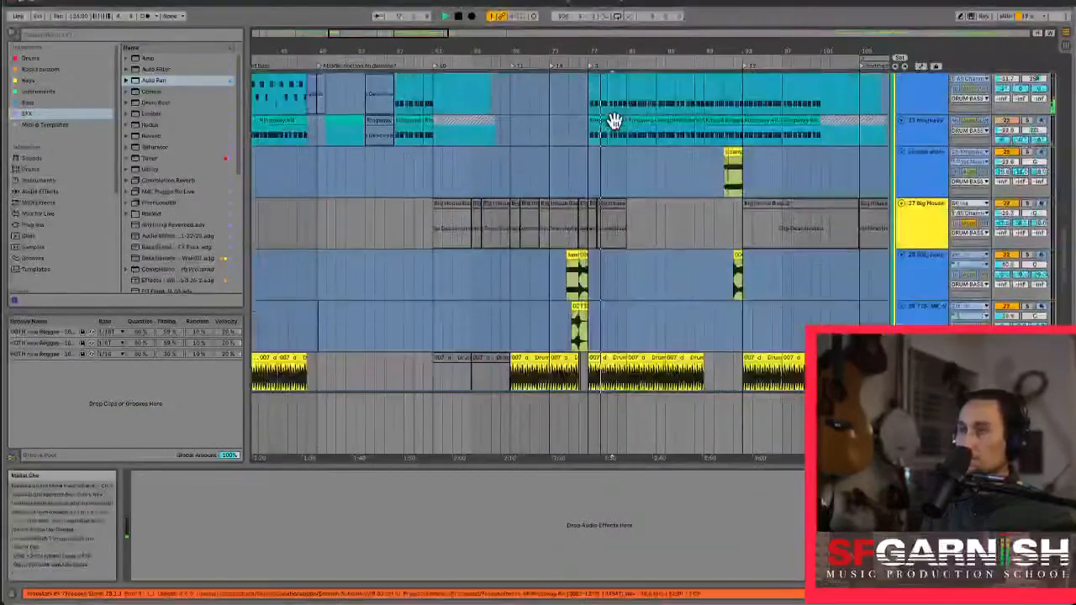
scroll(615, 126, "down", 15)
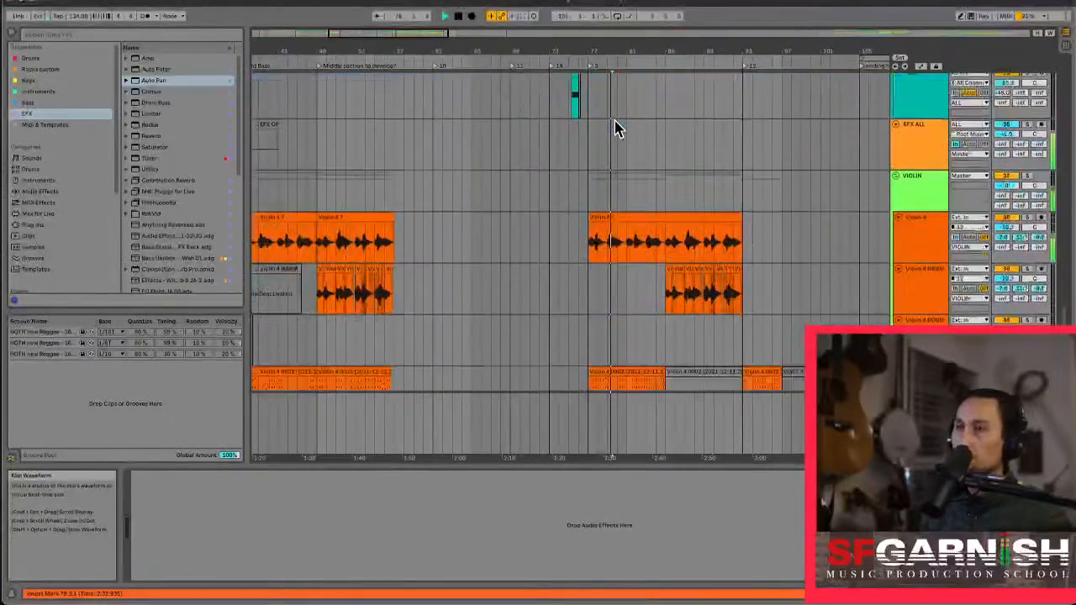
scroll(614, 126, "up", 4)
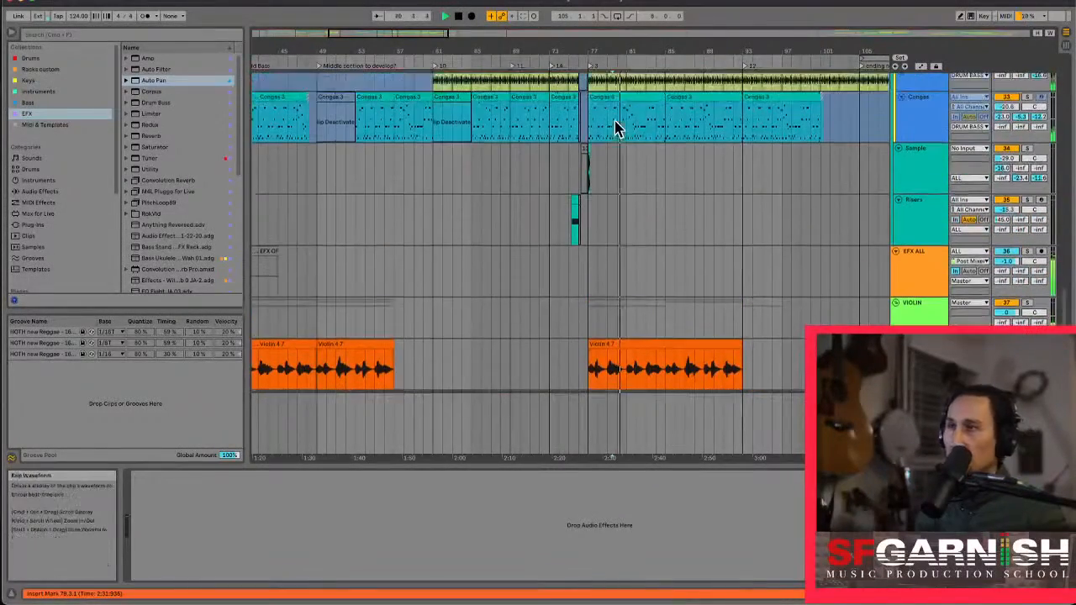
scroll(619, 180, "down", 8)
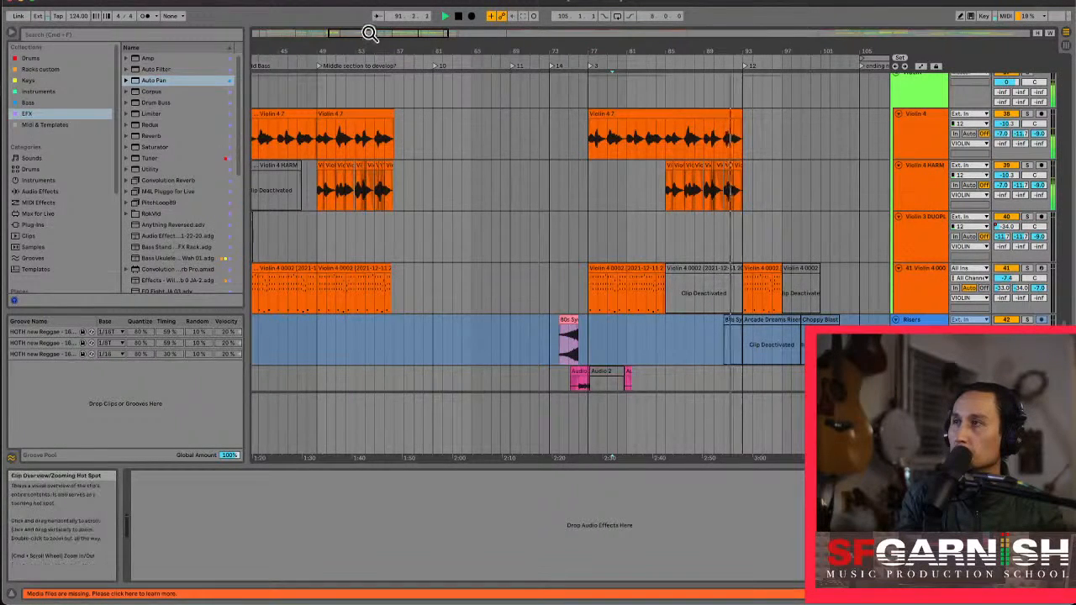
left_click_drag(370, 33, 427, 32)
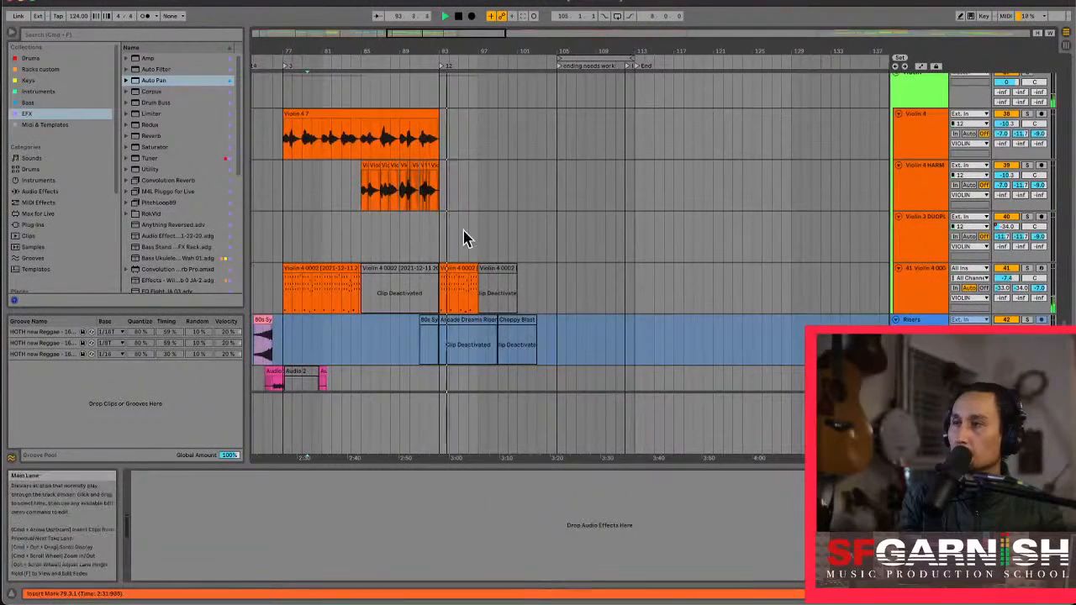
scroll(465, 237, "up", 5)
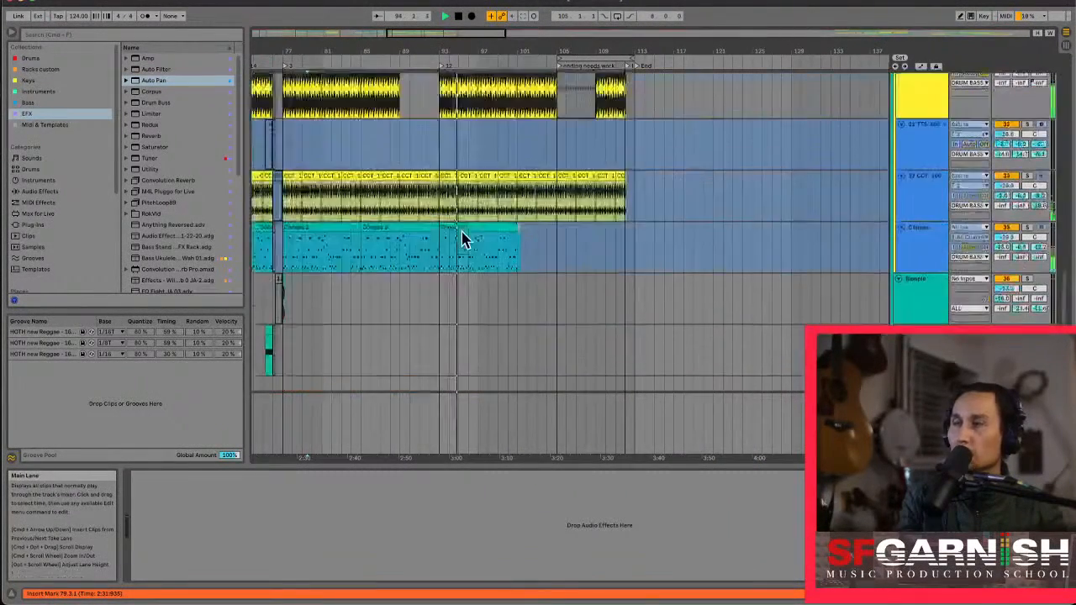
scroll(465, 238, "up", 10)
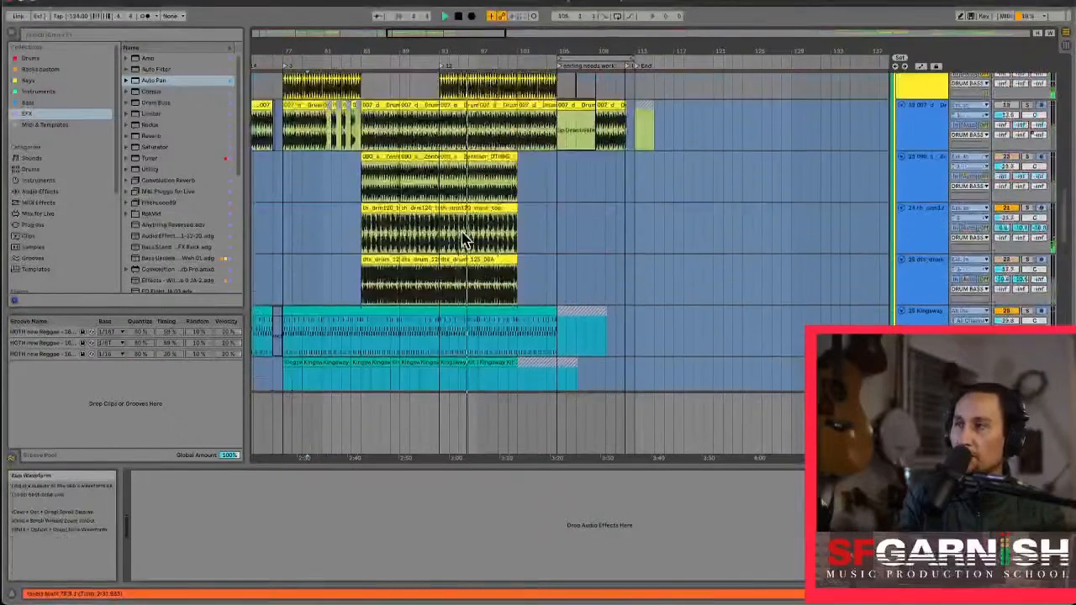
scroll(464, 238, "up", 8)
scroll(463, 235, "up", 5)
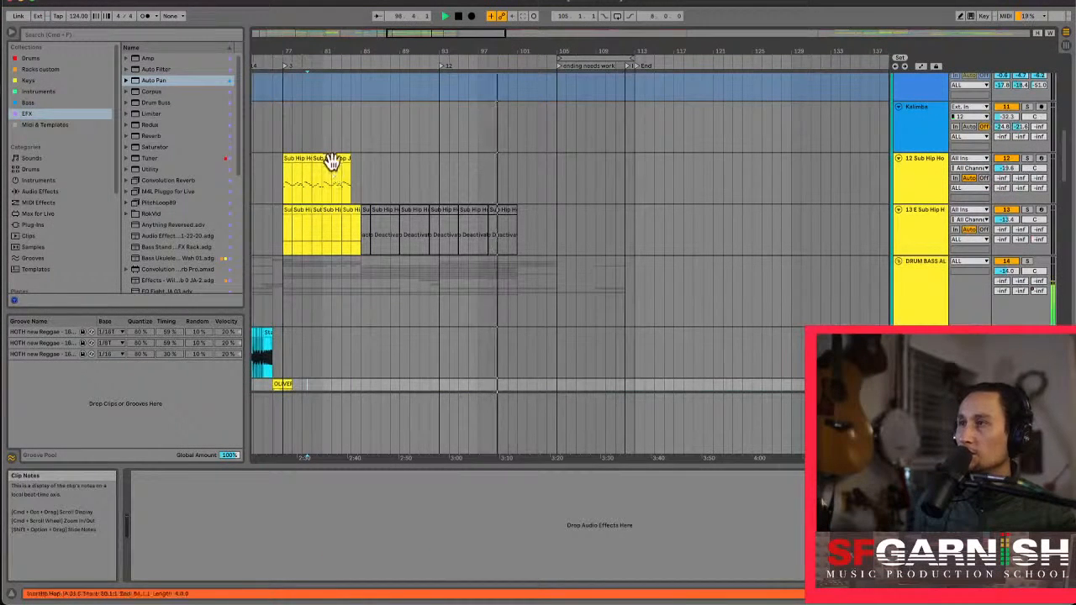
Try copying the four-bar clip at bar 80 on the 12 Sub Hip Hop track to bar 93 and duplicating it at bar 97
left_click(332, 162)
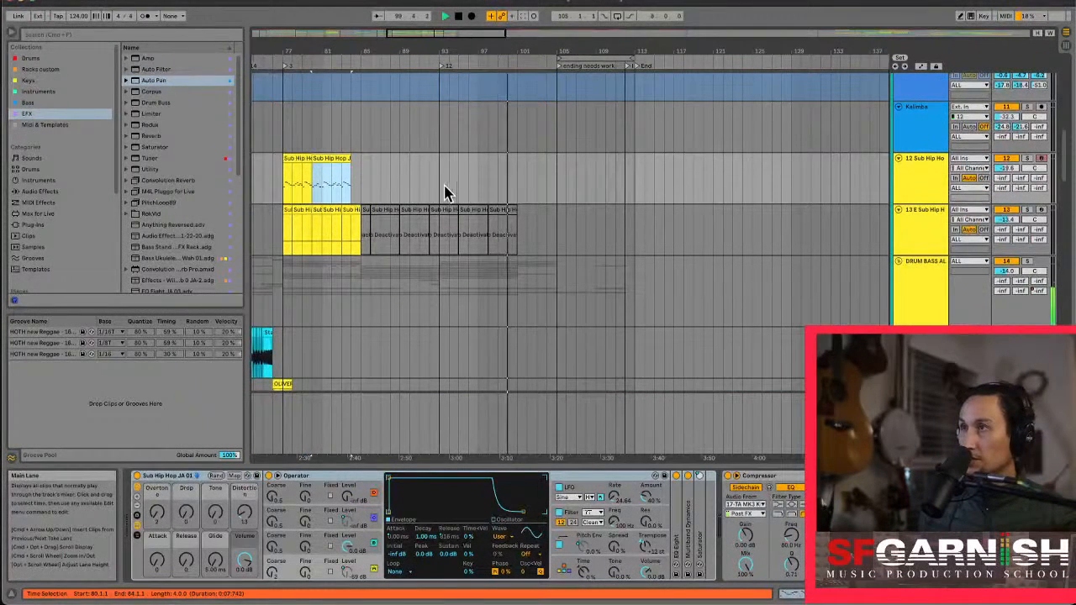
left_click(438, 192)
key("super+v")
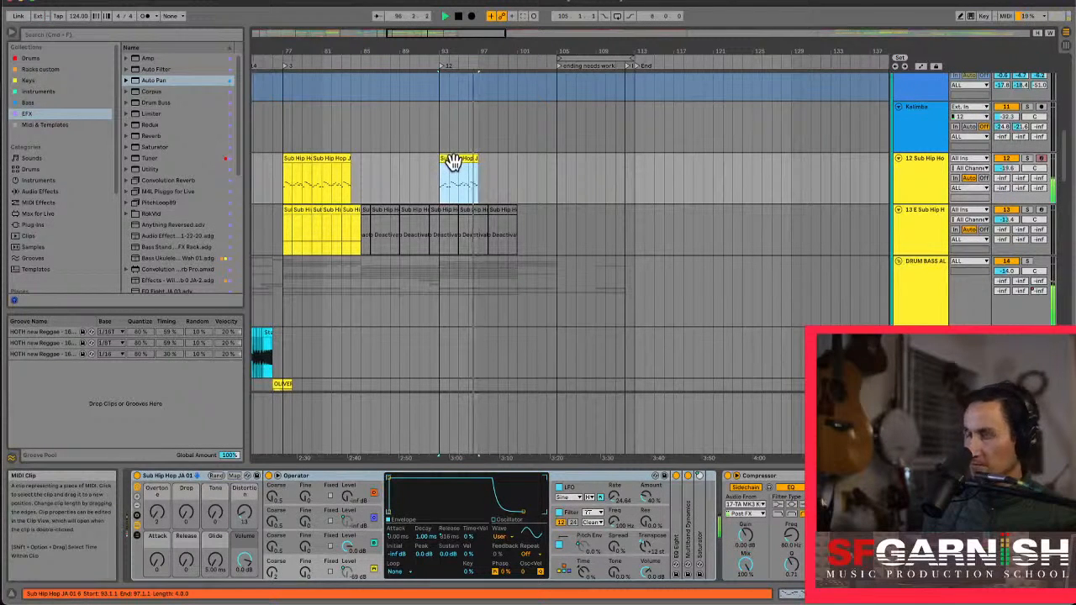
key("ctrl+d")
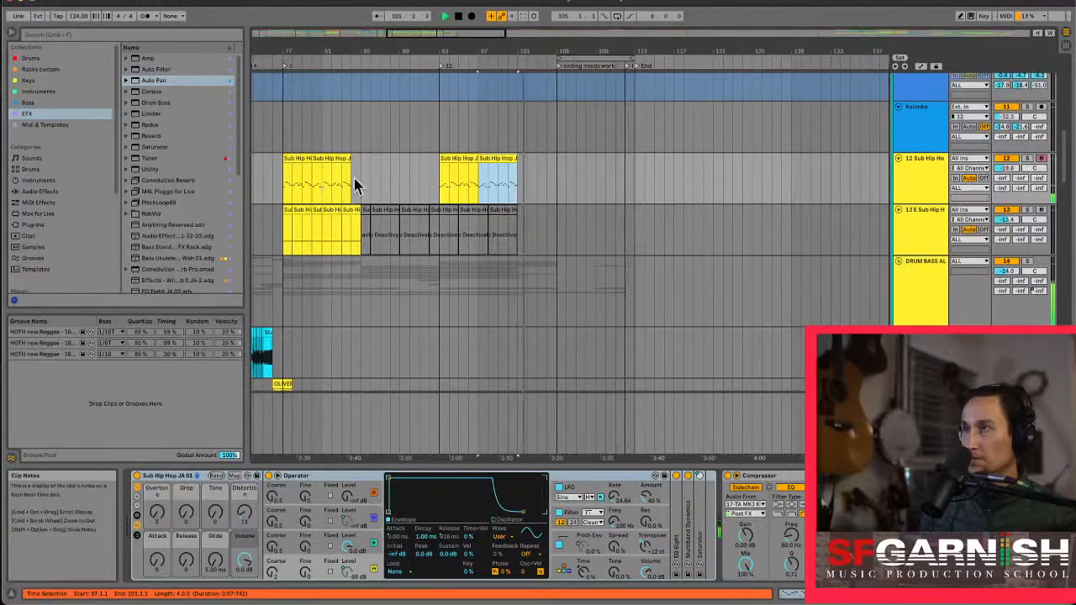
Copy the 12 Sub Hip Hop track's clips from bars 77 to 84 onto bar 93 and clear the leftover bar at 100
left_click(290, 164)
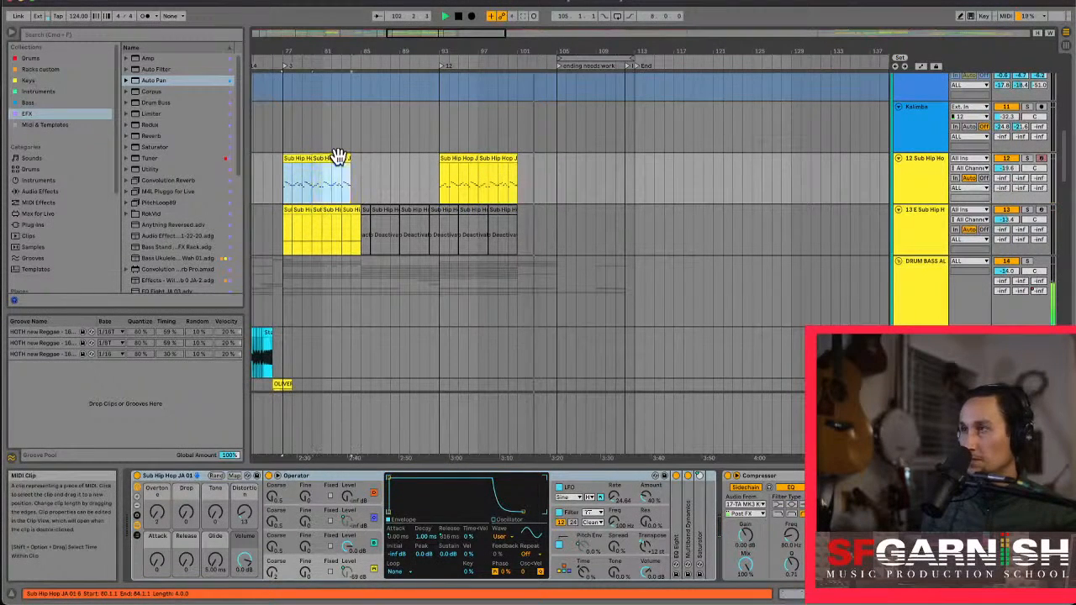
left_click(443, 190)
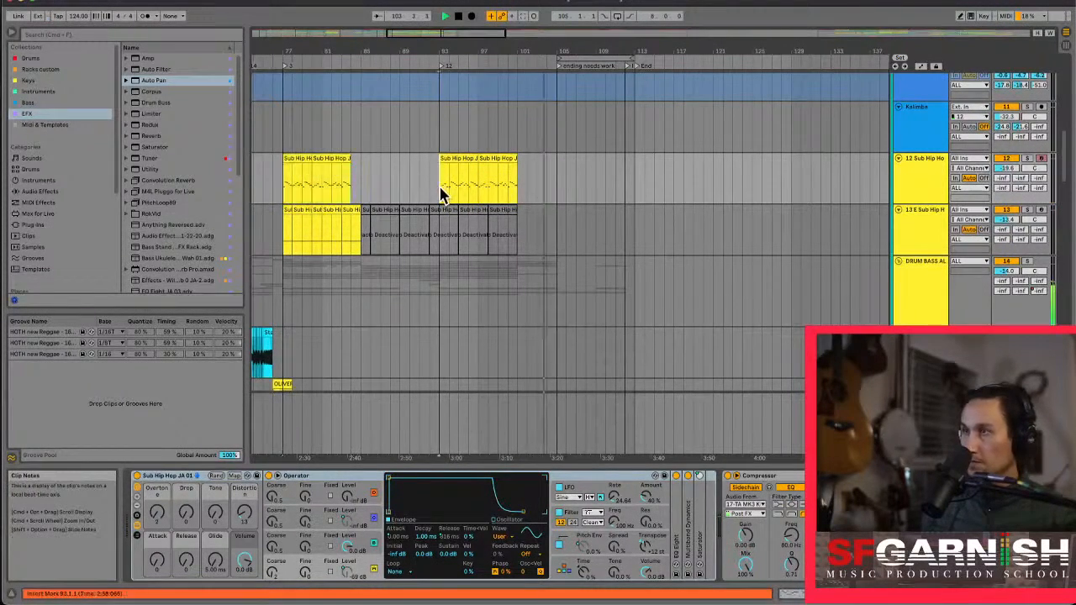
left_click(443, 190)
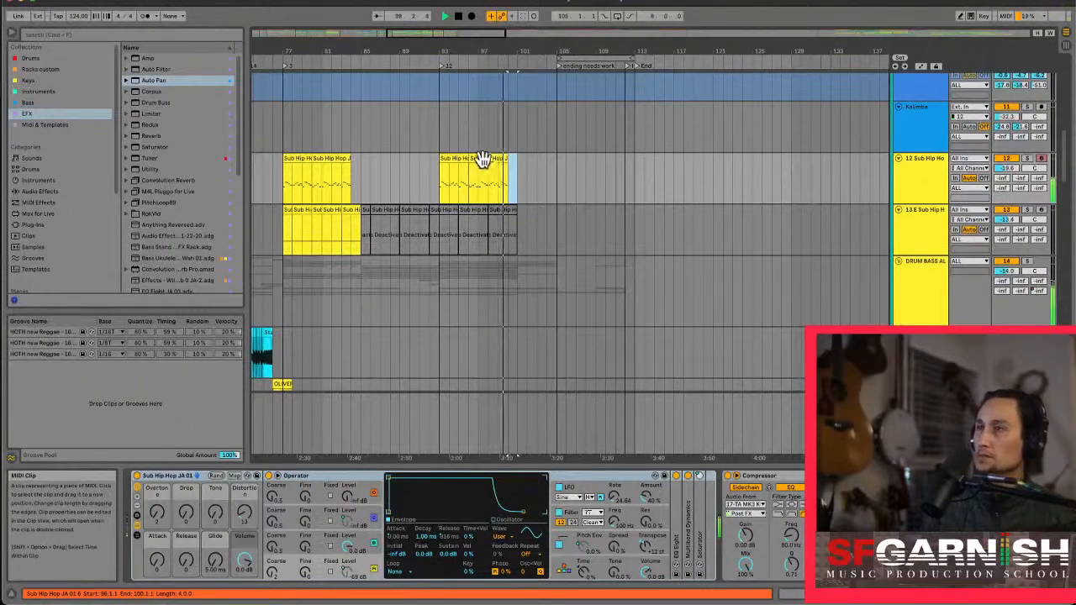
Extend the last clip of the copied Sub Hip Hop phrase to end at bar 101
left_click(450, 158)
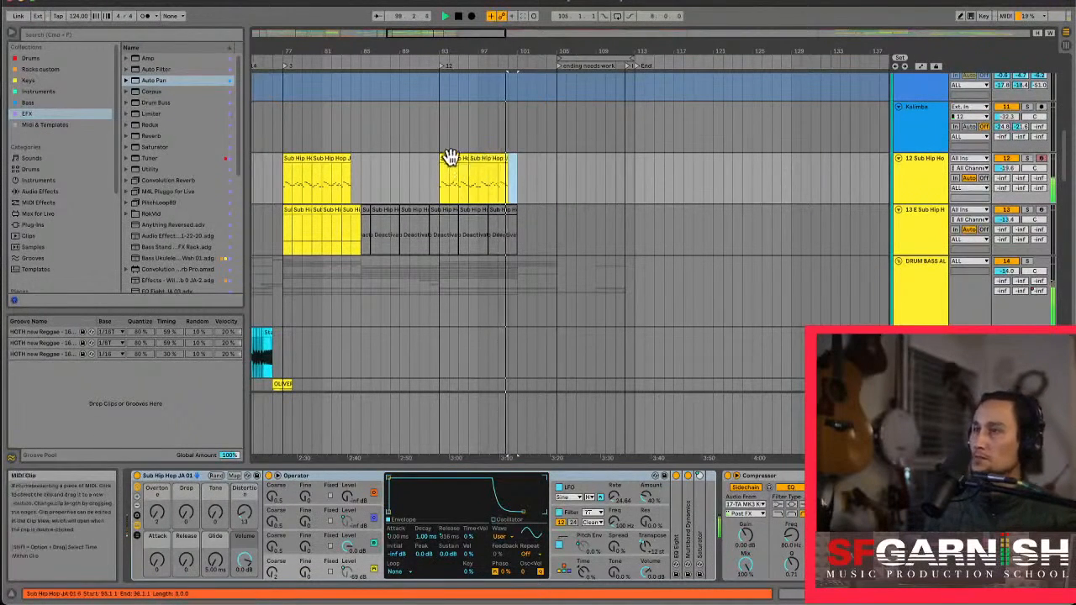
left_click(502, 160)
left_click_drag(503, 160, 516, 160)
left_click(509, 186)
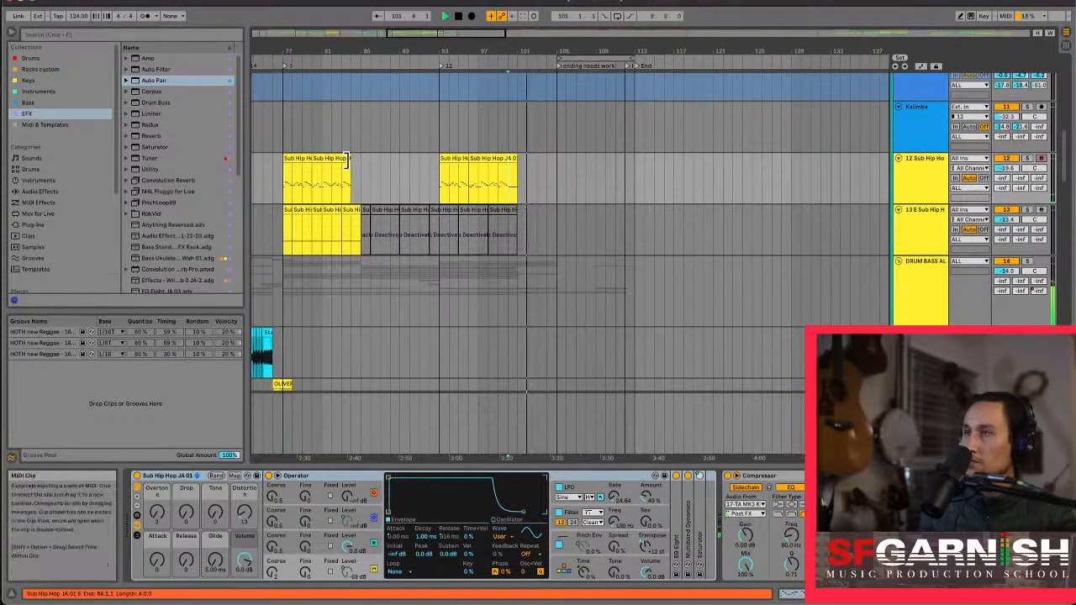
Extend the original Sub Hip Hop phrase from bar 84 to bar 85 and play the added part
left_click_drag(351, 185, 360, 188)
key("space")
key("space")
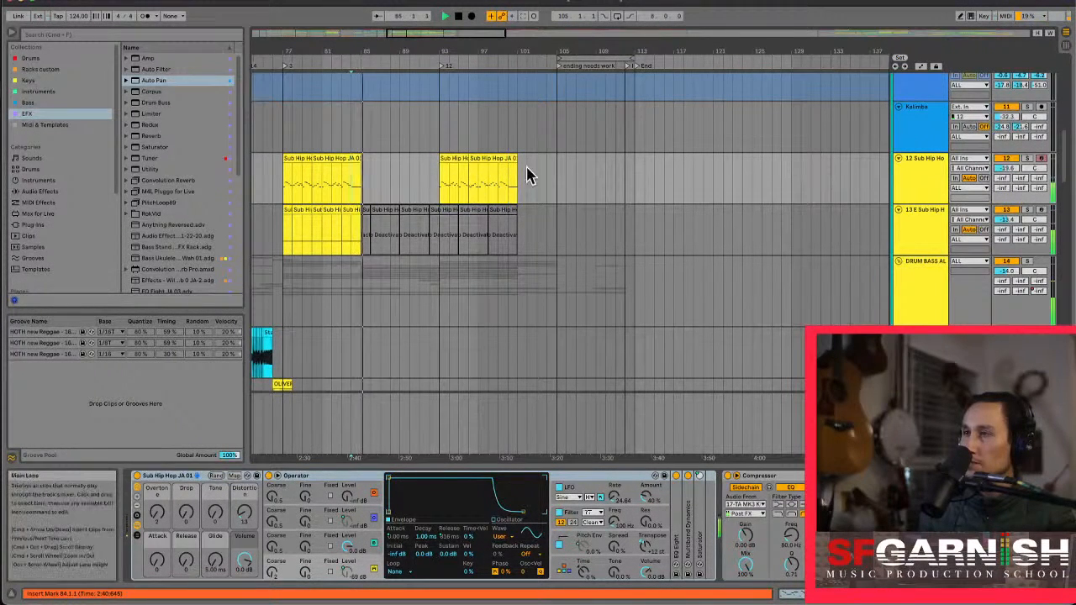
Delete the time from bar 101 to bar 105 across all tracks and play the transition from bar 100
left_click(510, 189)
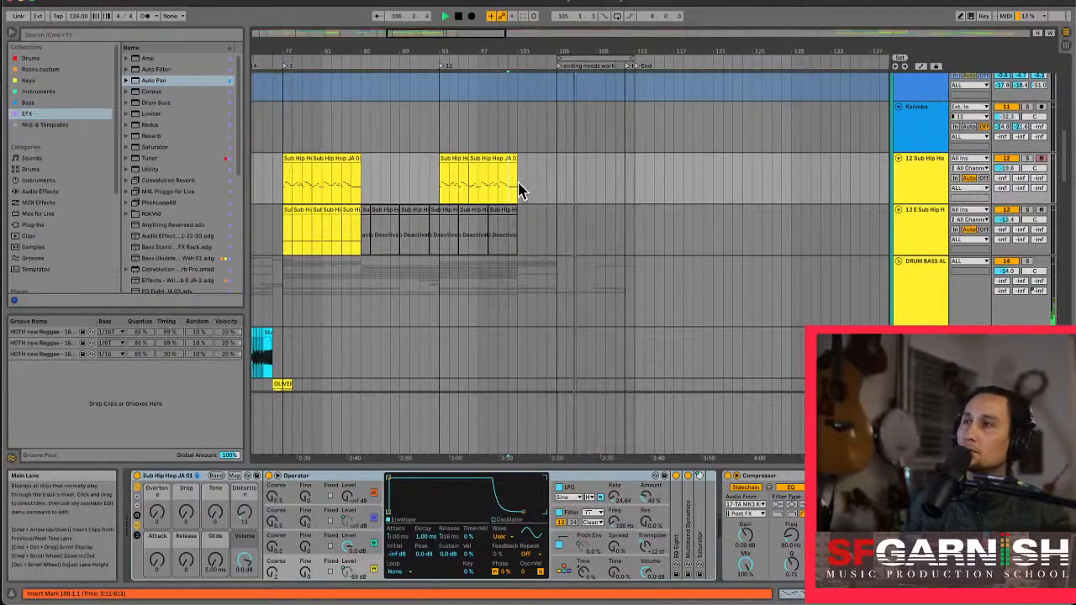
left_click_drag(518, 192, 558, 191)
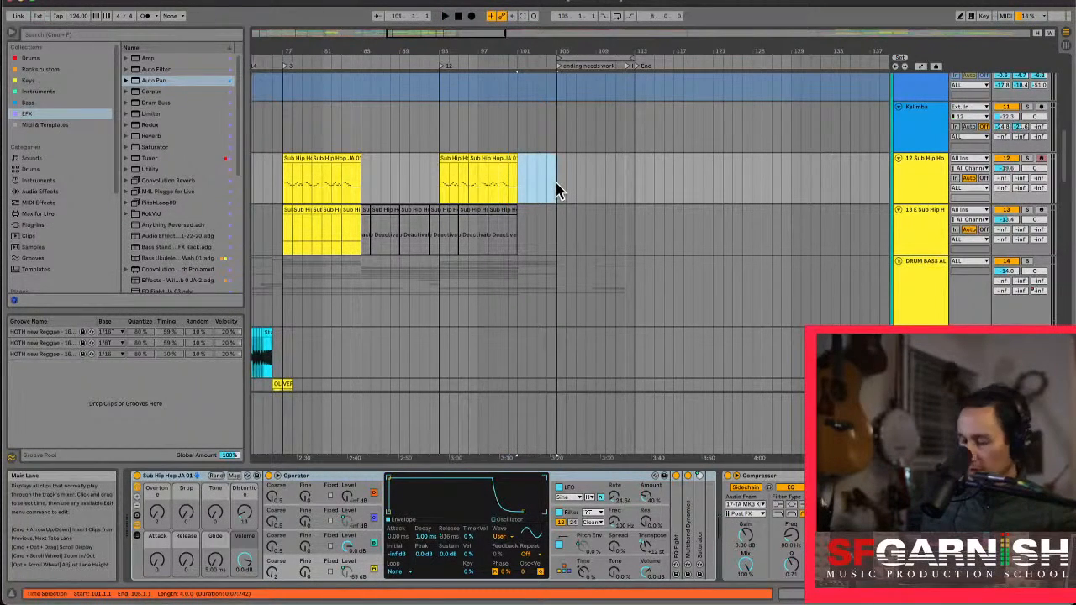
key("super+shift+Delete")
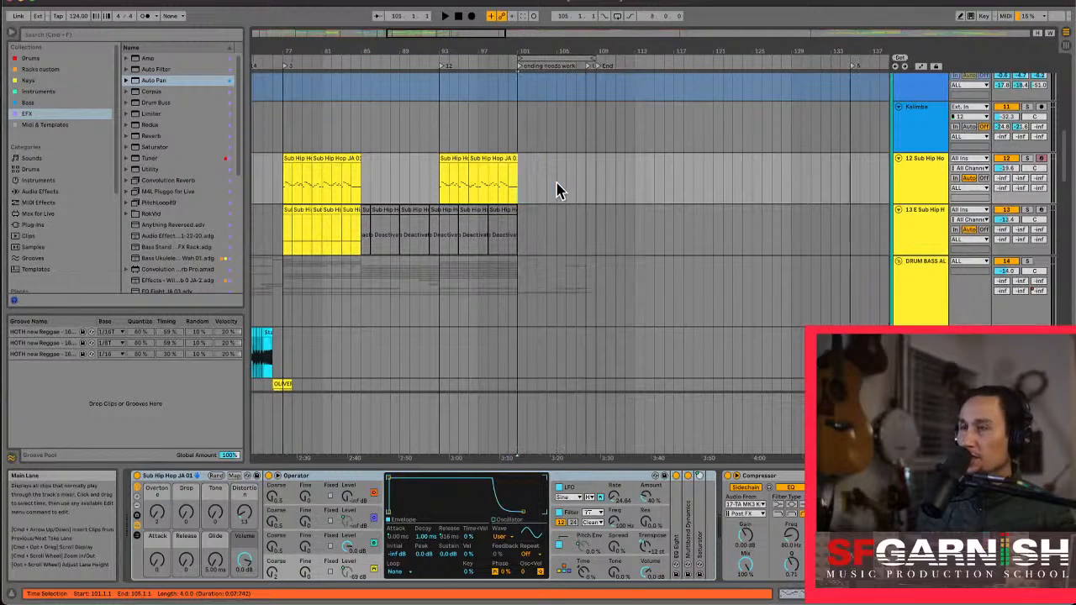
left_click(505, 143)
key("space")
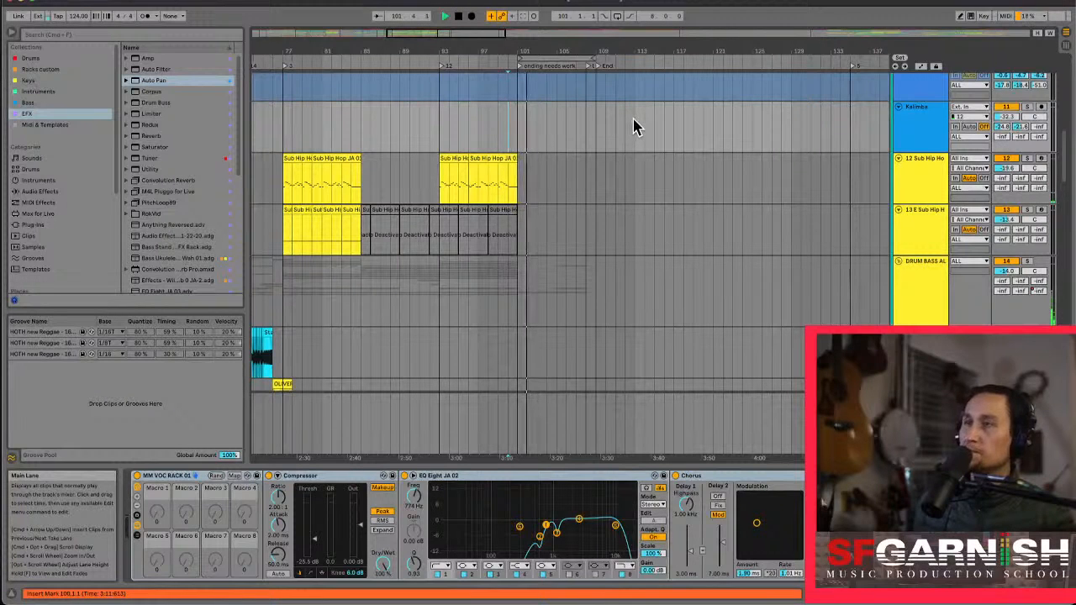
Review the layout of the whole arrangement from the start to the End locator at bar 109
key("minus")
key("minus")
key("minus")
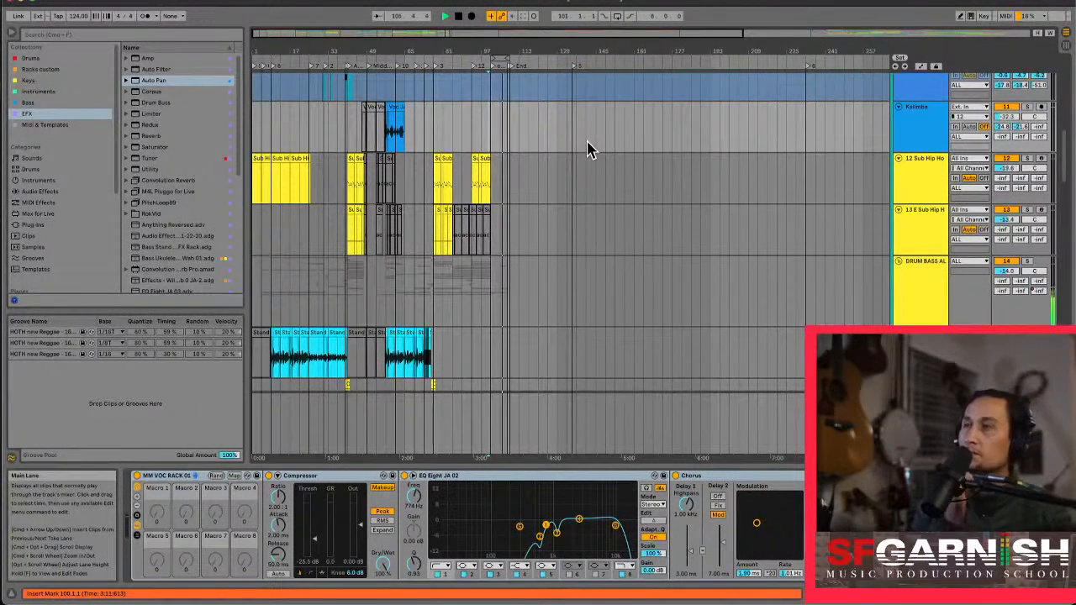
left_click(500, 434)
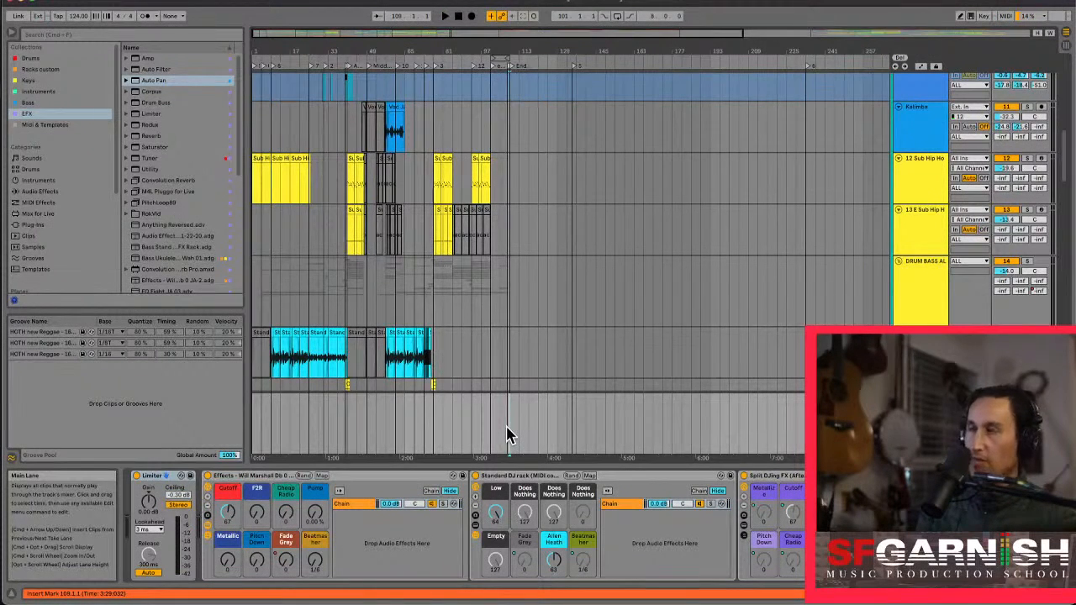
scroll(507, 435, "up", 3)
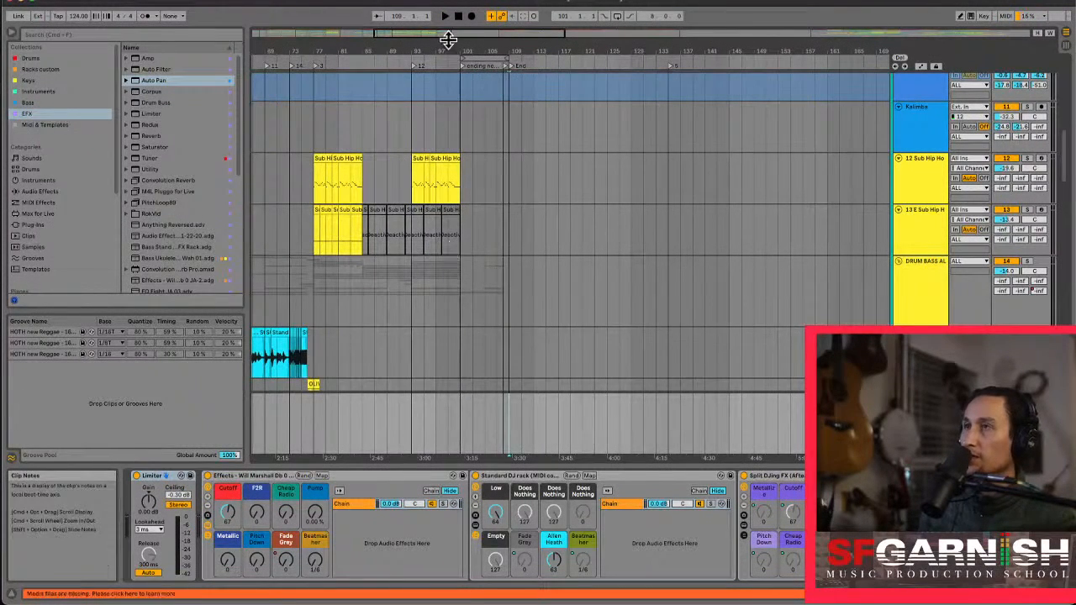
left_click_drag(444, 29, 451, 34)
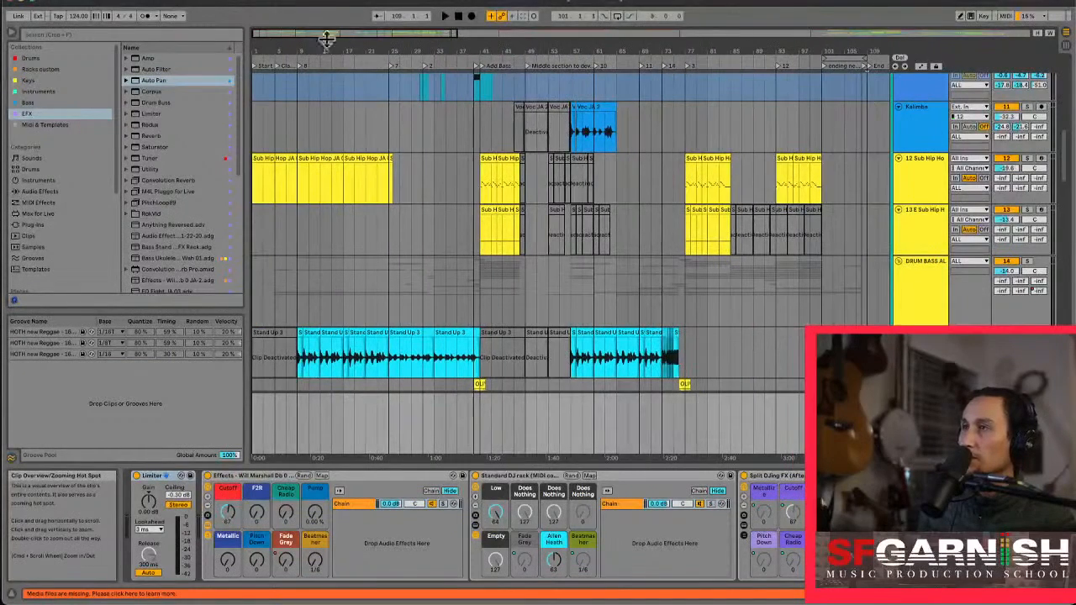
Play the song from bar 1 and review the arrangement from the Sub Hip Hop tracks down through the drums to the violins
left_click(255, 135)
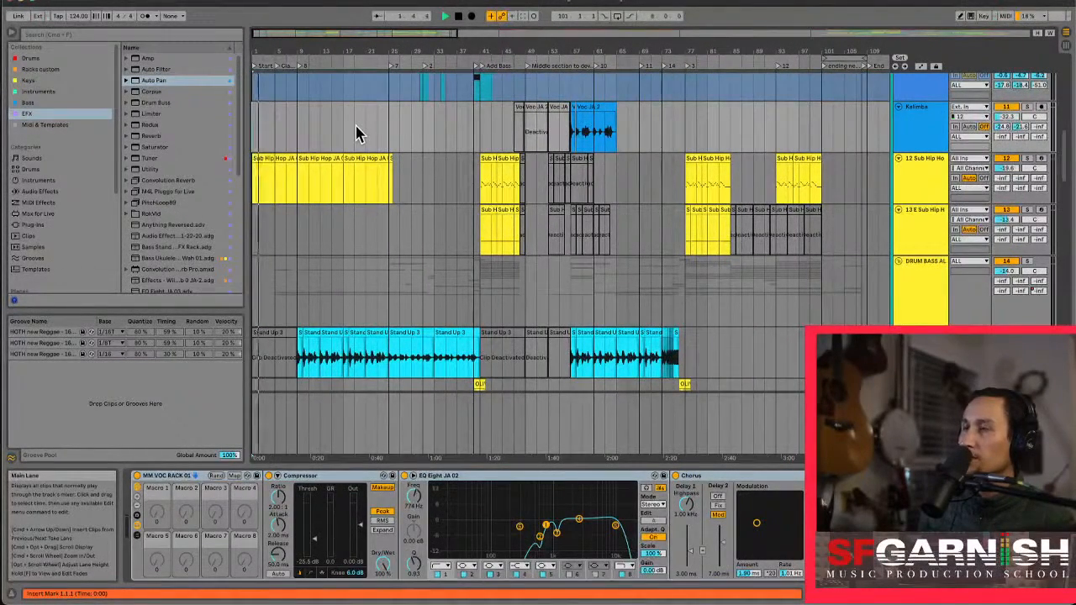
scroll(355, 128, "down", 5)
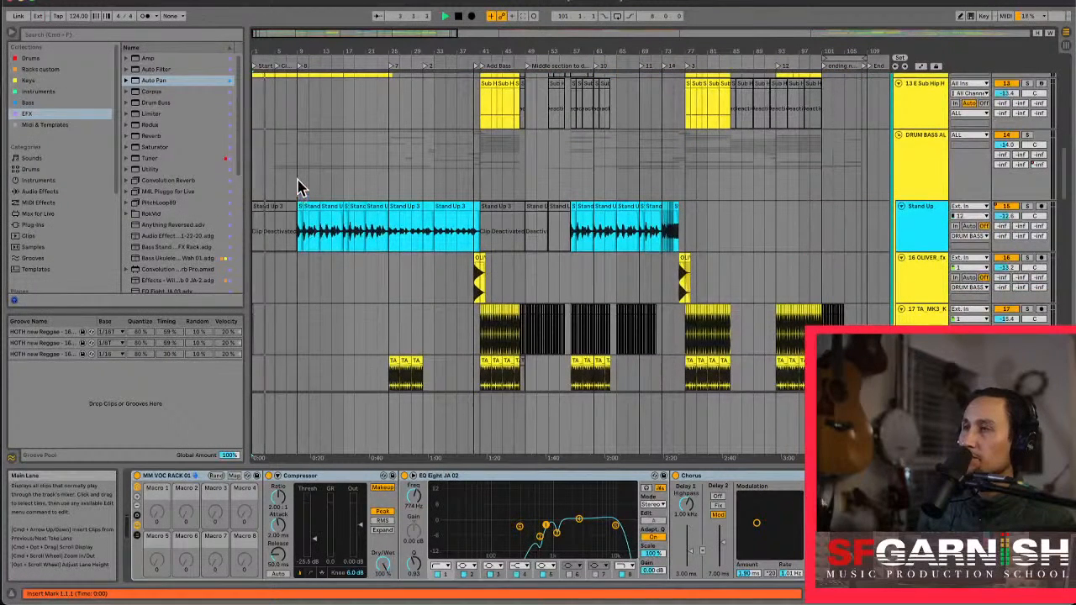
left_click(460, 337)
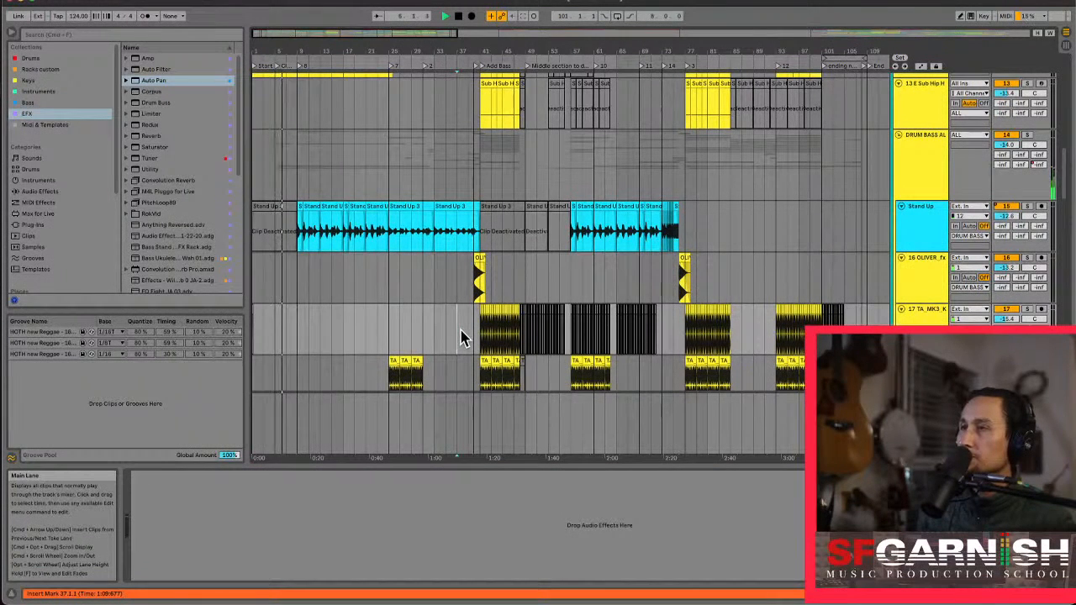
scroll(461, 336, "down", 5)
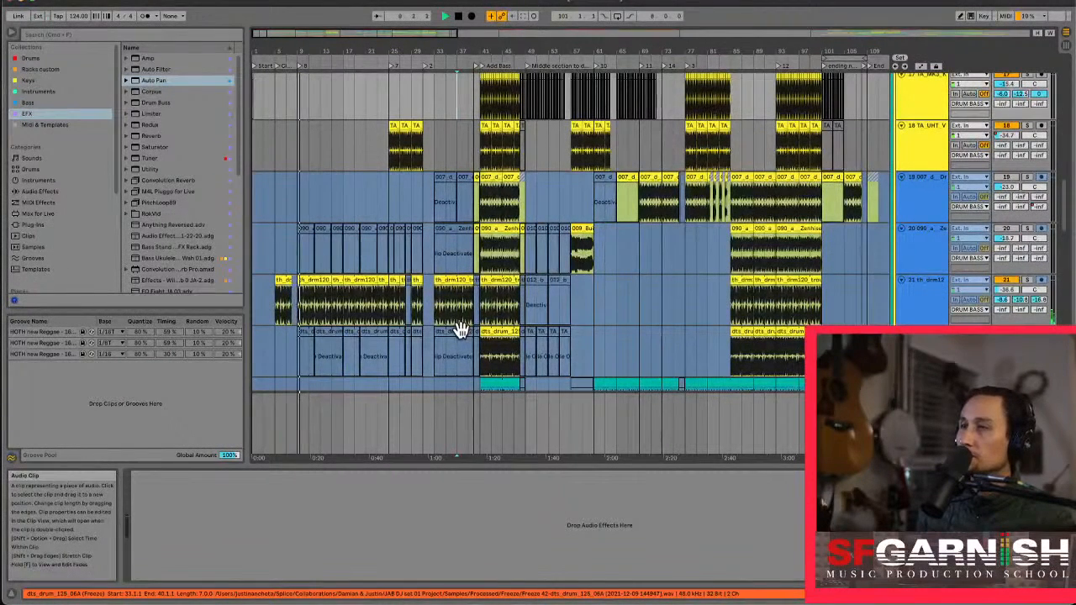
left_click(467, 364)
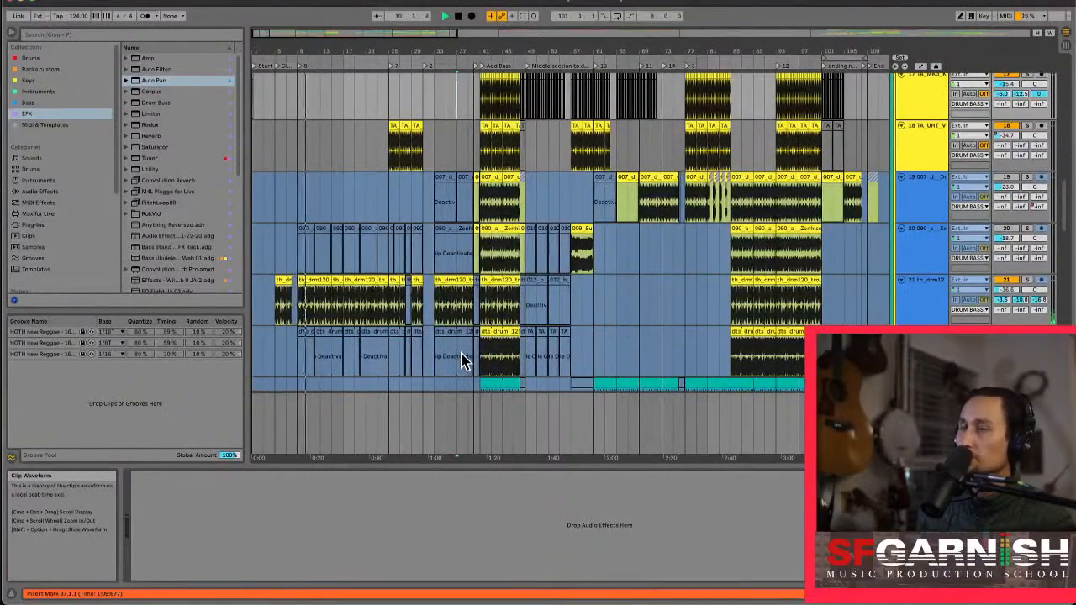
scroll(461, 360, "down", 10)
scroll(461, 359, "down", 10)
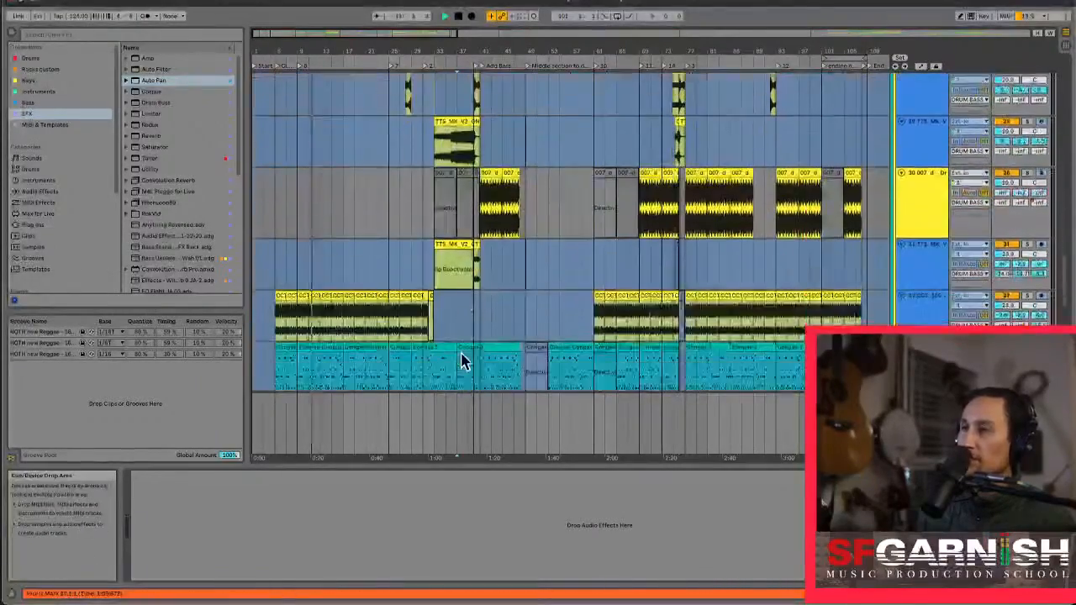
scroll(462, 360, "down", 6)
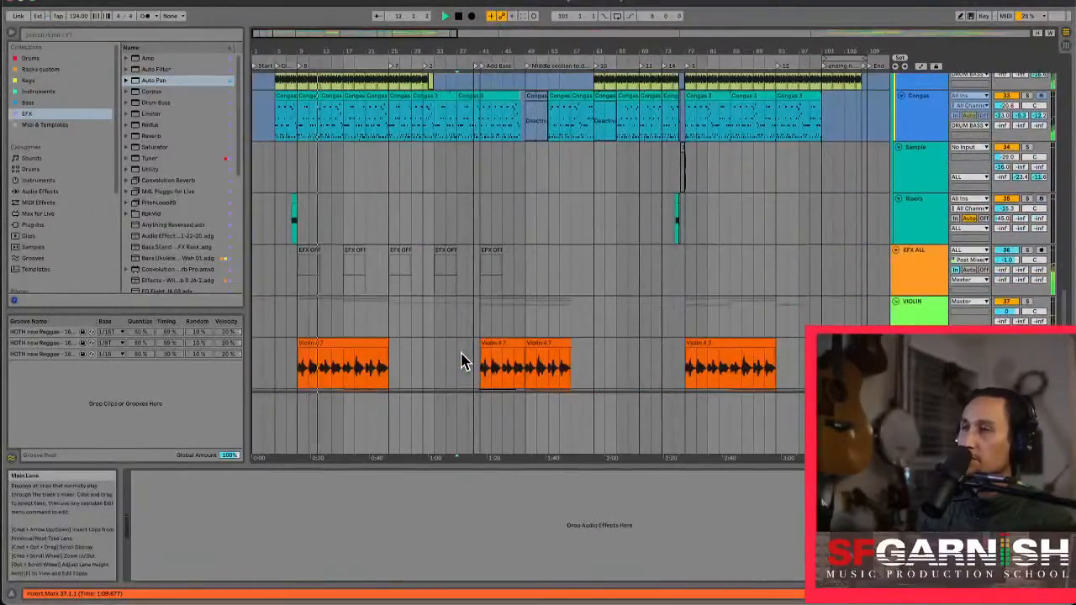
scroll(462, 360, "down", 3)
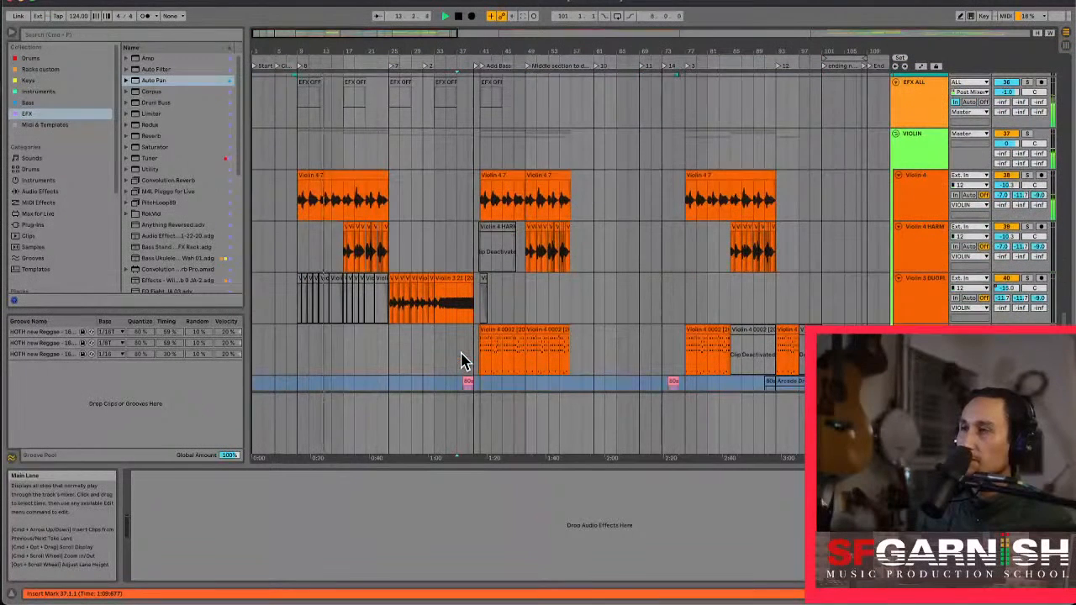
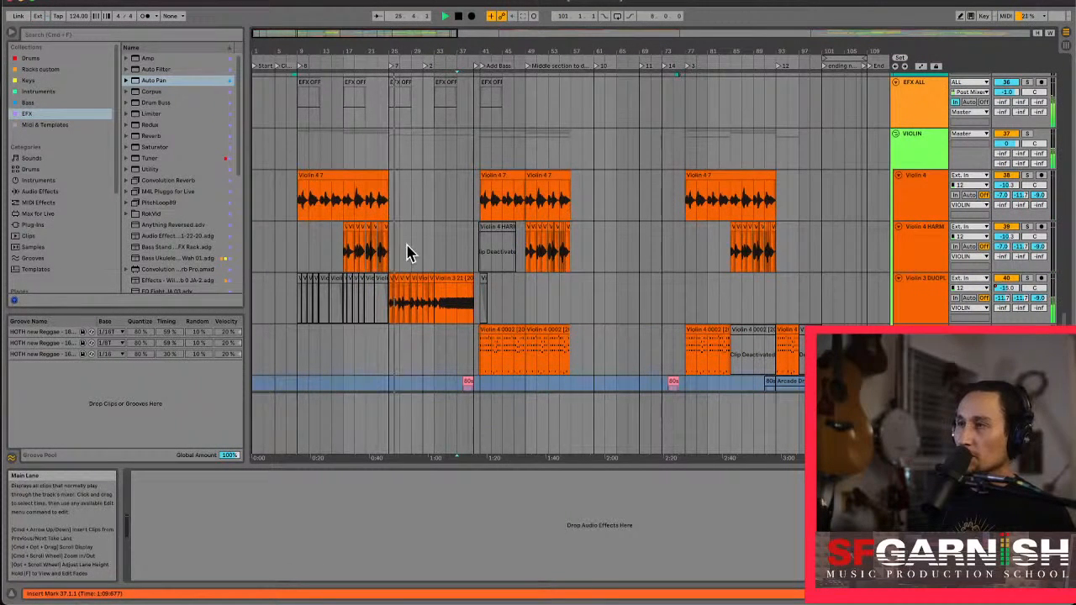
Play from bar 23, set the Violin 3 track's volume to -12.5 dB and show the automation lanes
left_click(417, 313)
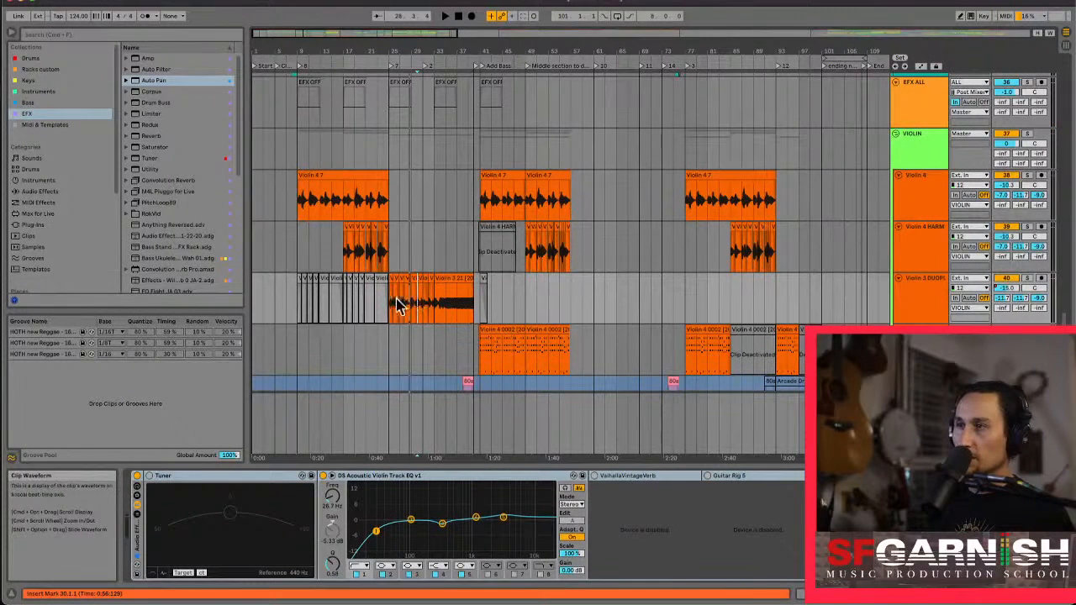
left_click(378, 266)
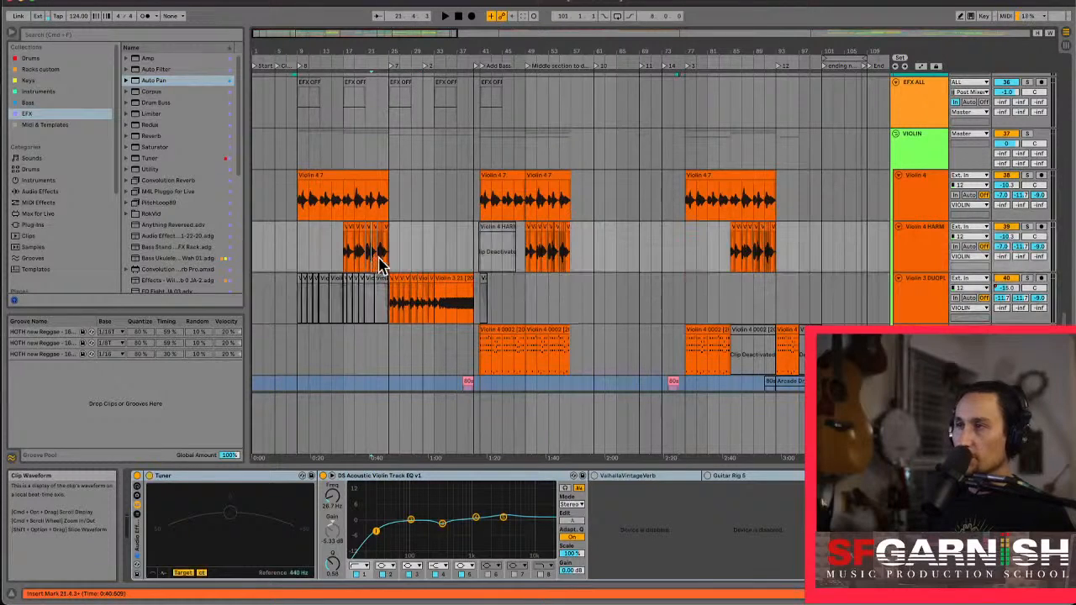
scroll(379, 266, "up", 5)
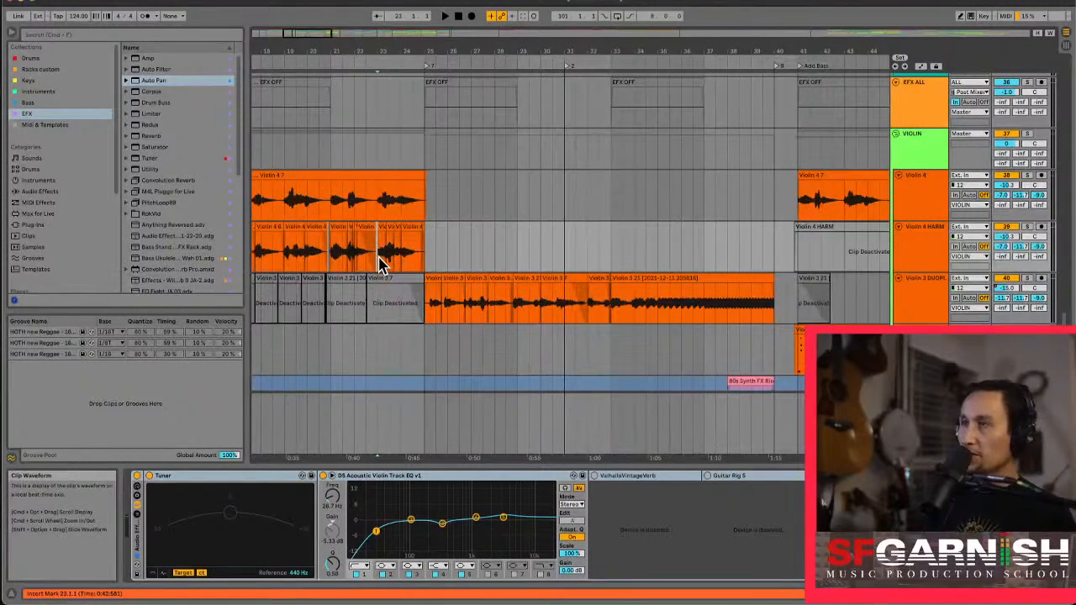
key("space")
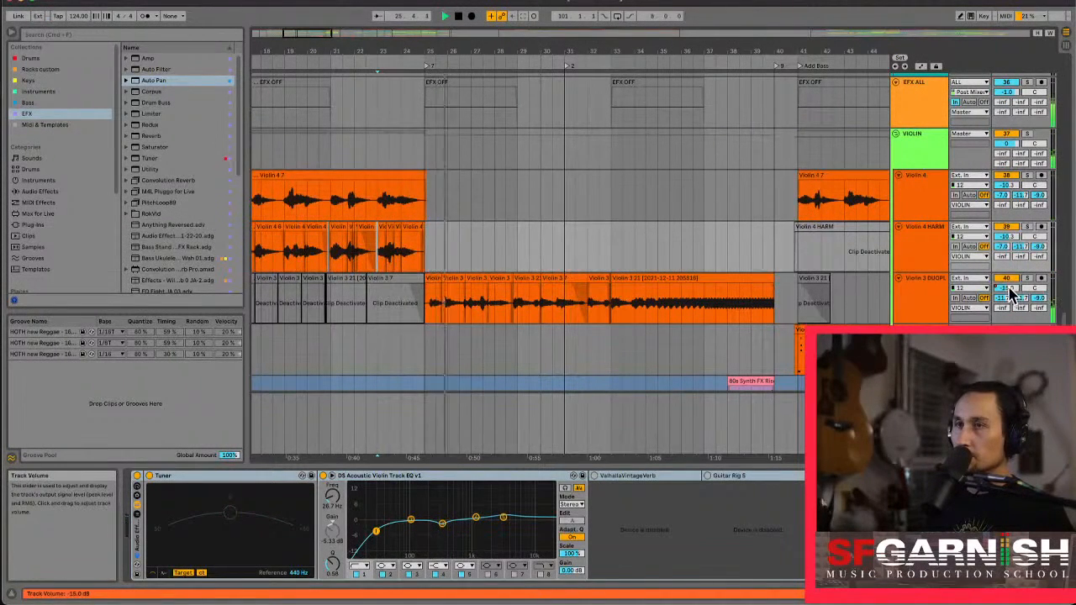
key("a")
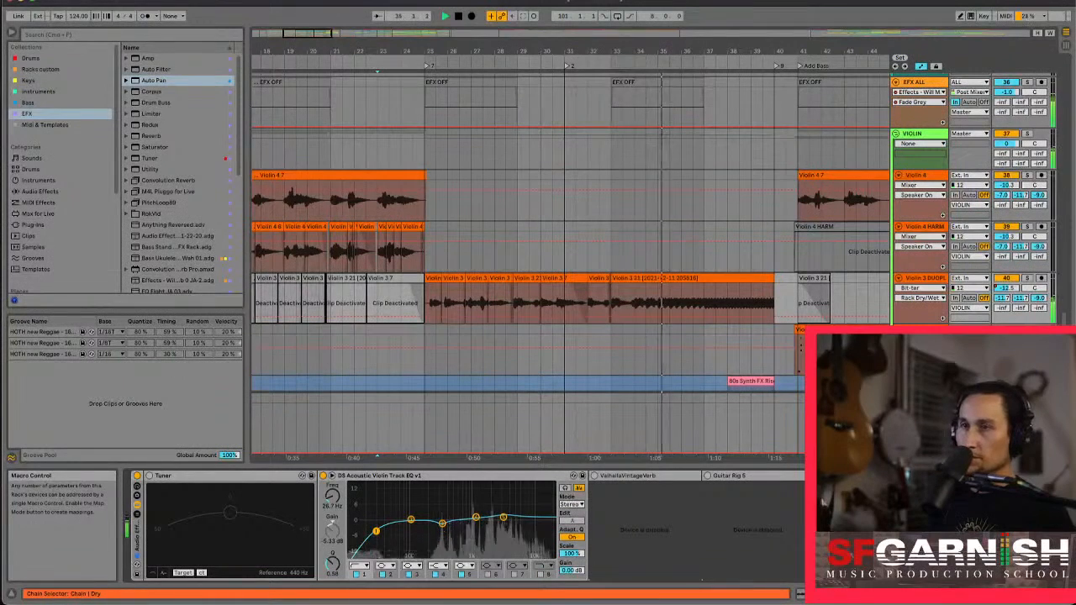
Automate the Violin 3 track volume to fade in a curve from bar 35 to -32.0 dB at the clip's end and play it
left_click(1013, 292)
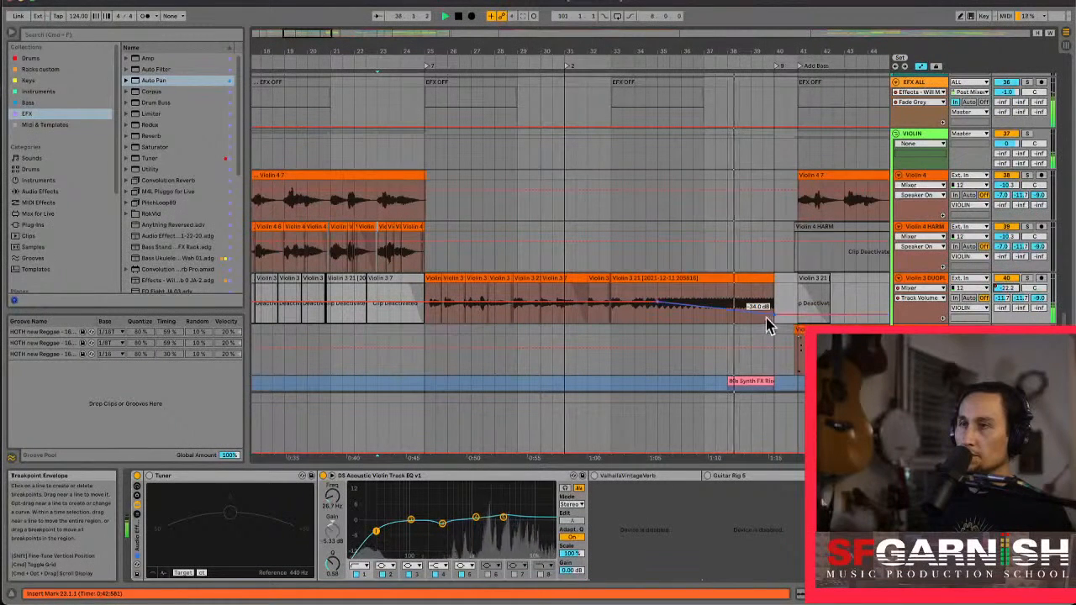
left_click_drag(773, 315, 773, 316)
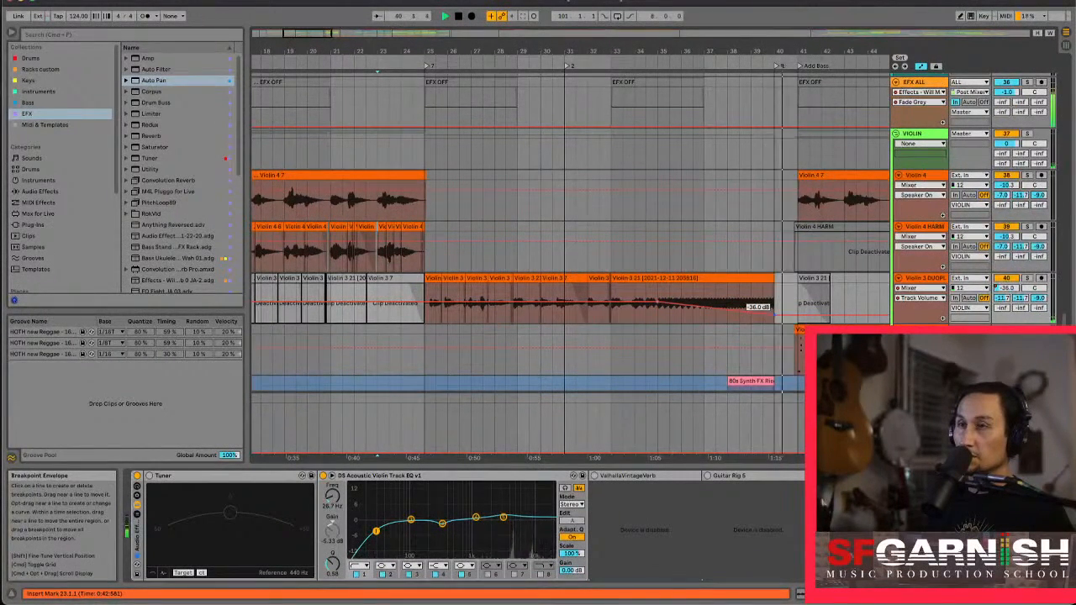
left_click_drag(694, 316, 697, 318)
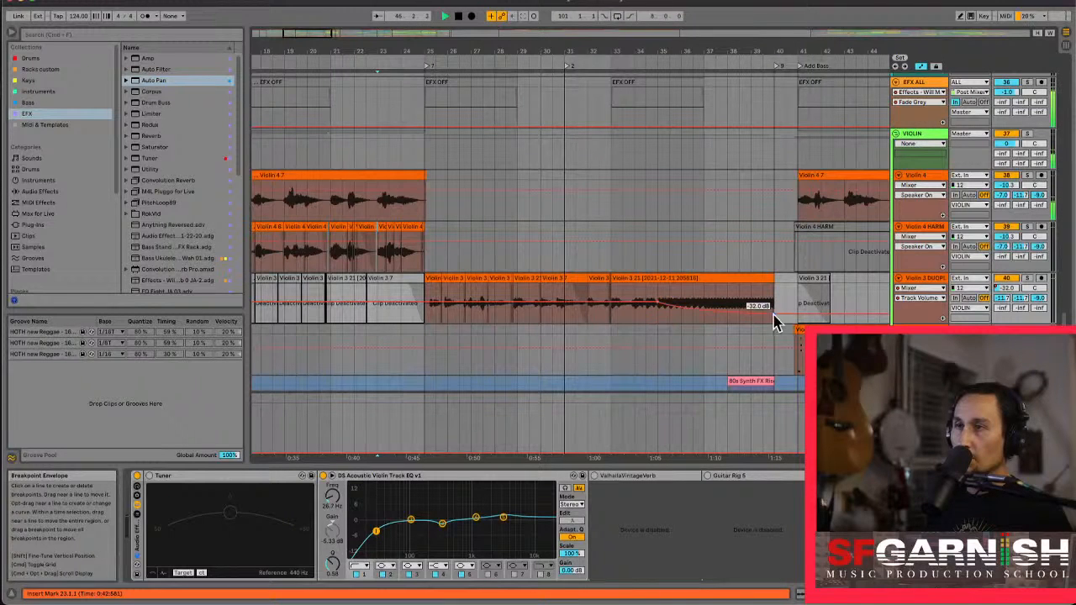
key("space")
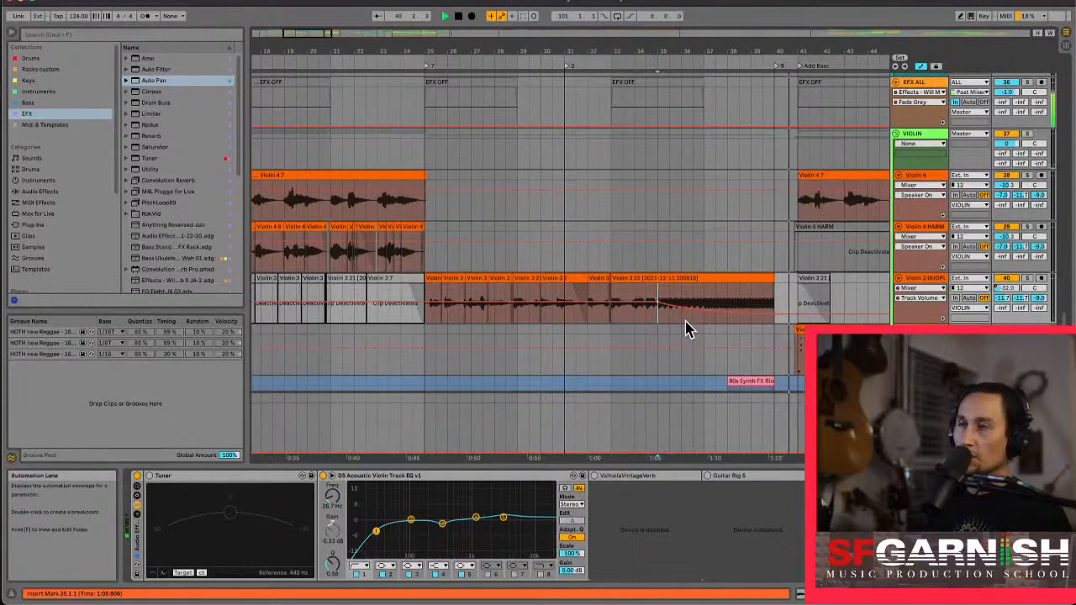
Listen to the Violin 3 part soloed and in the mix, checking its Bit-ter rack automation, and hide the automation lanes
left_click(435, 322)
key("space")
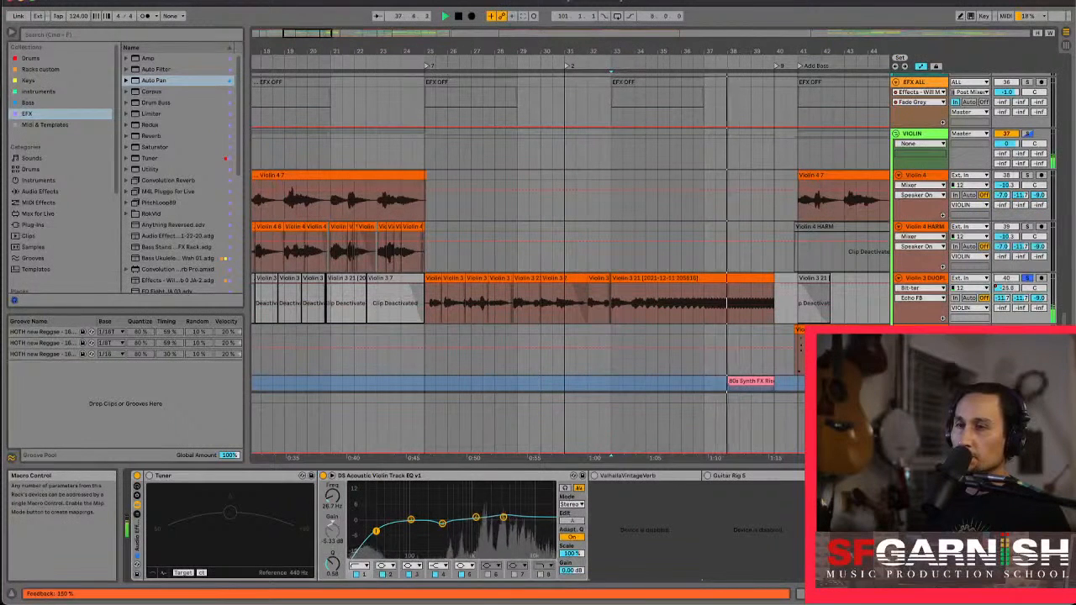
key("space")
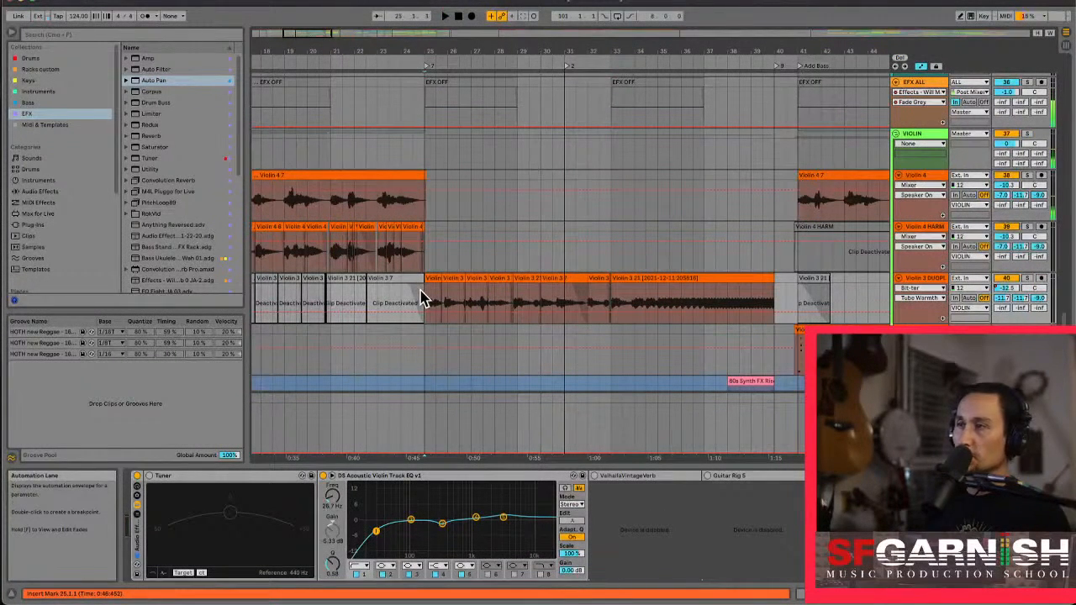
key("a")
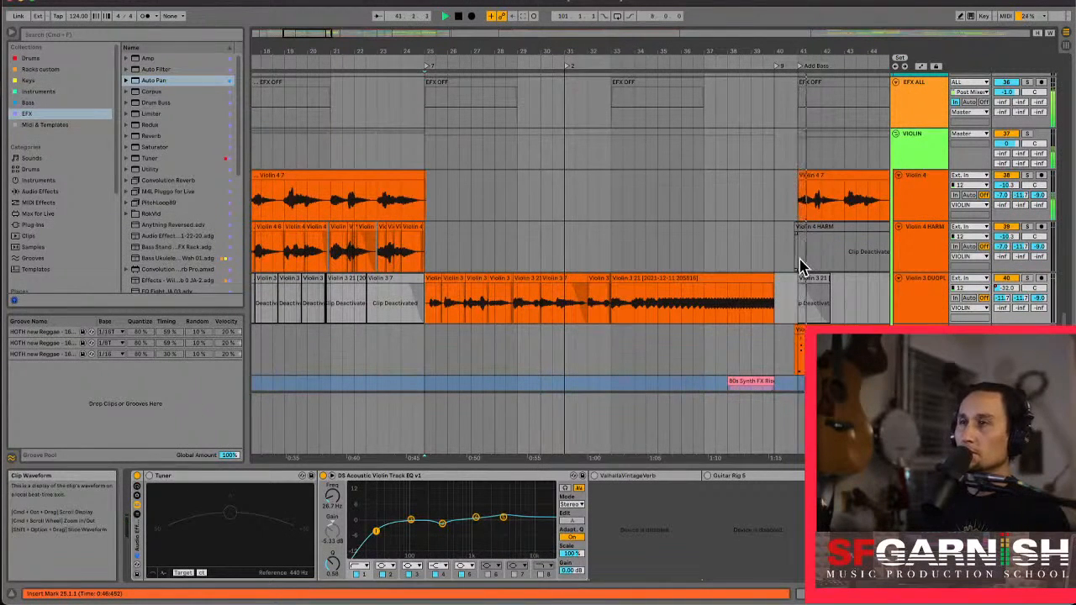
Inspect the tracks around the Add Bass transition and audition the riser and 006 Build tracks in solo from bar 40
left_click_drag(340, 37, 364, 36)
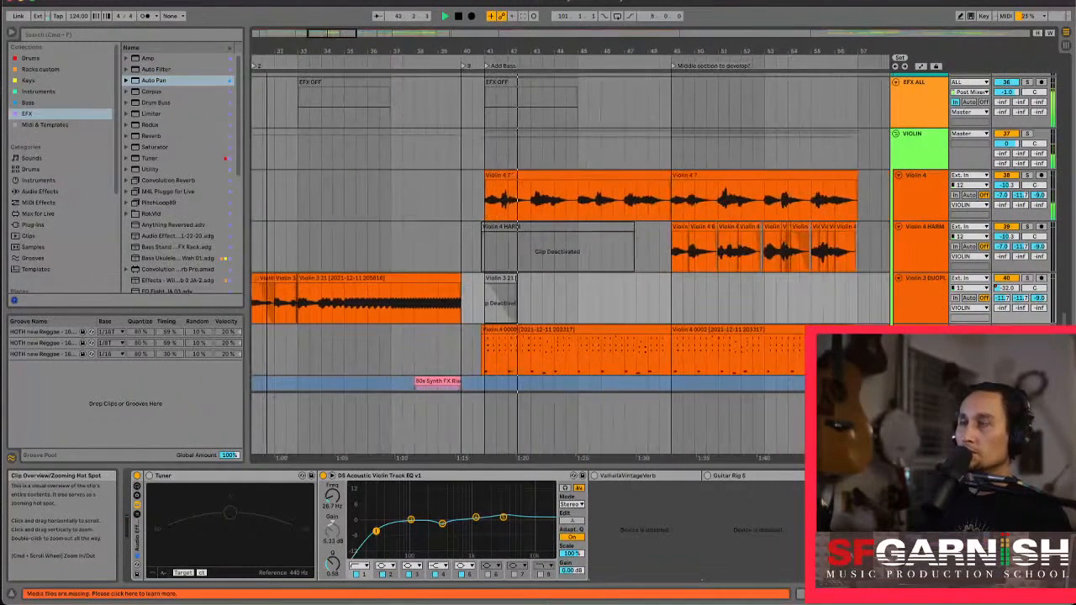
scroll(484, 267, "down", 6)
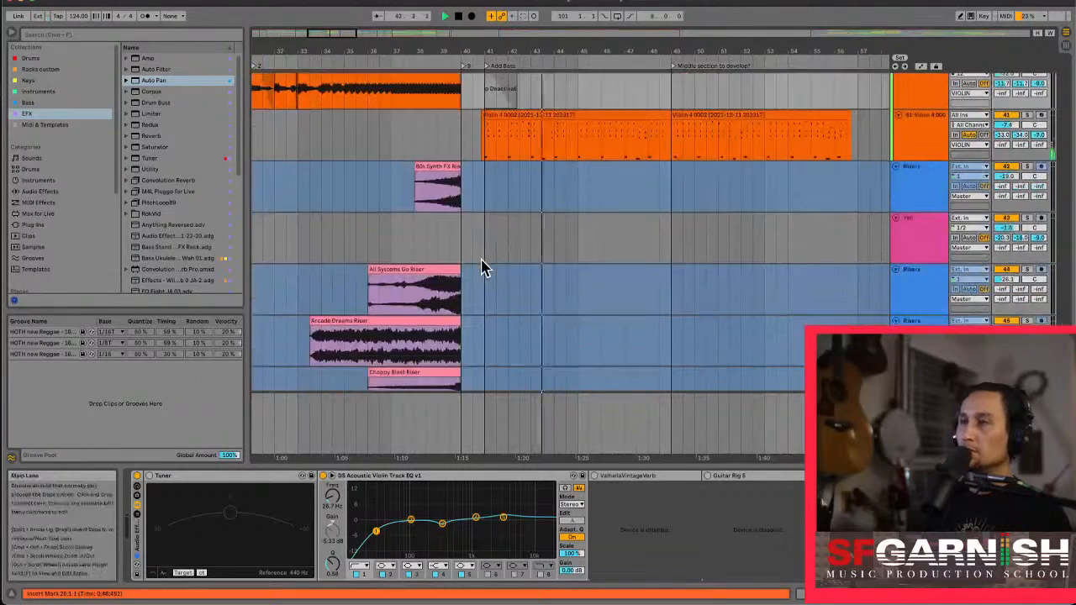
scroll(484, 267, "up", 10)
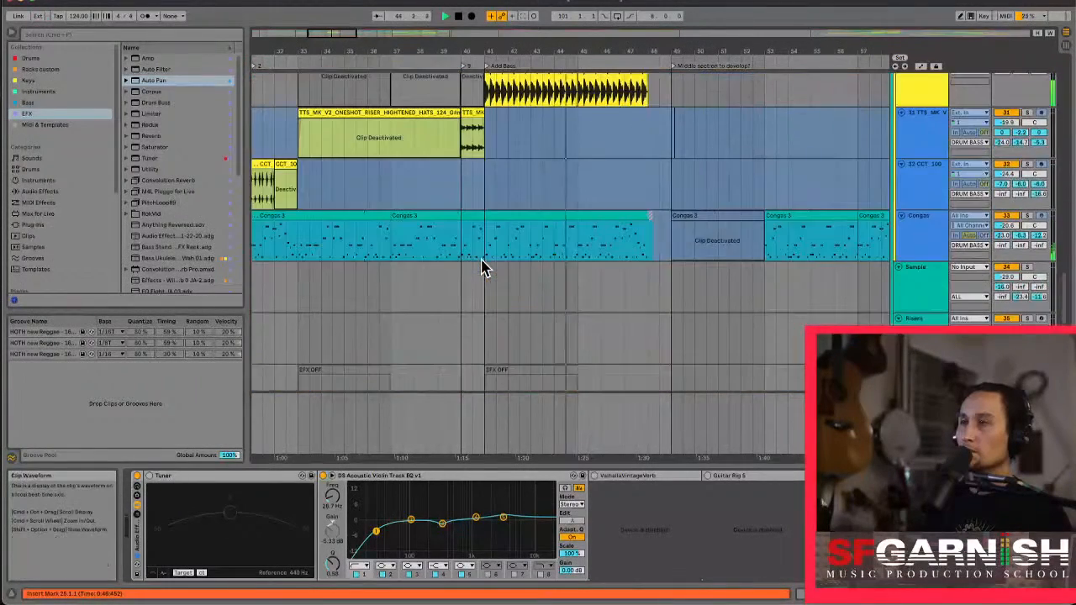
scroll(483, 268, "up", 4)
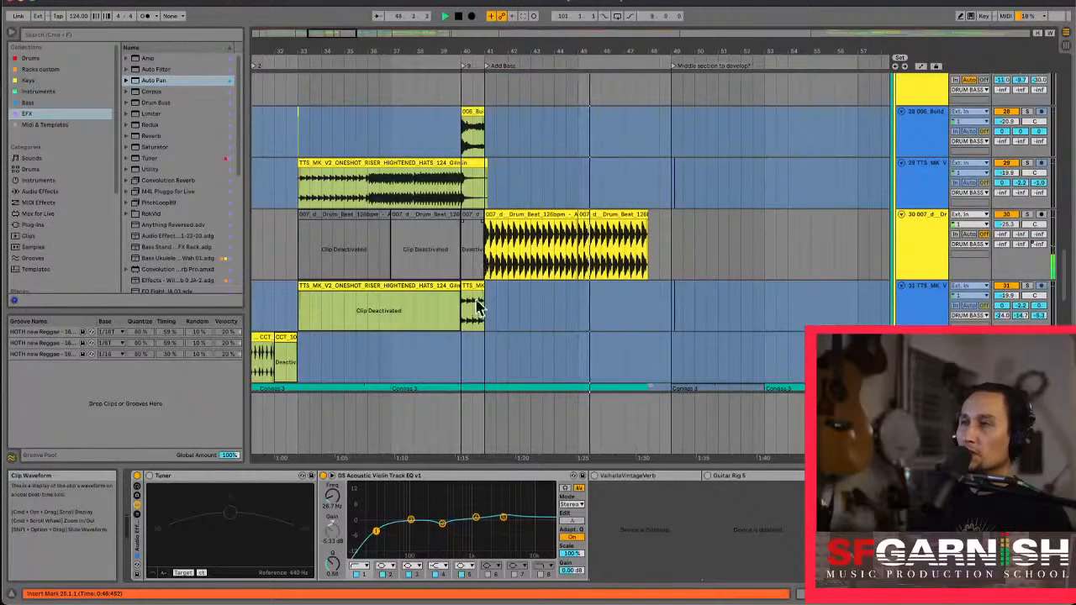
left_click(588, 353)
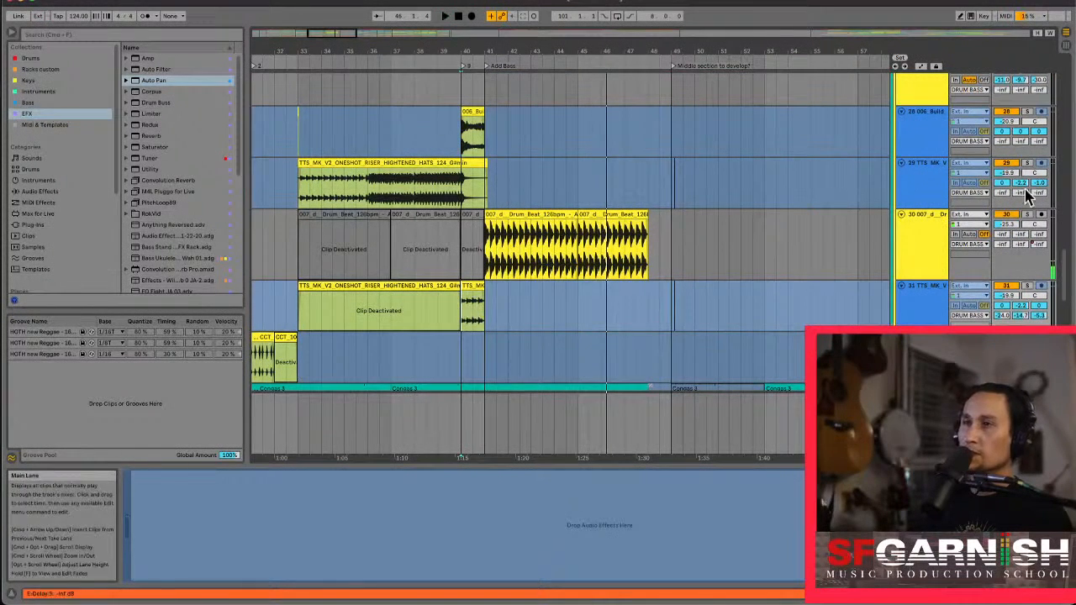
left_click(1028, 287)
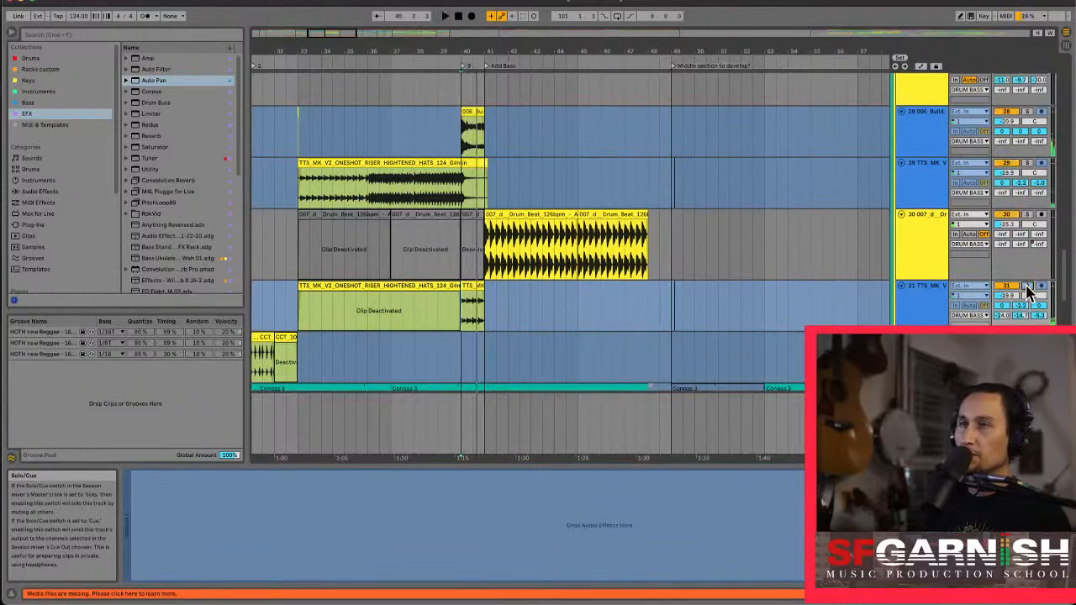
left_click(1027, 114)
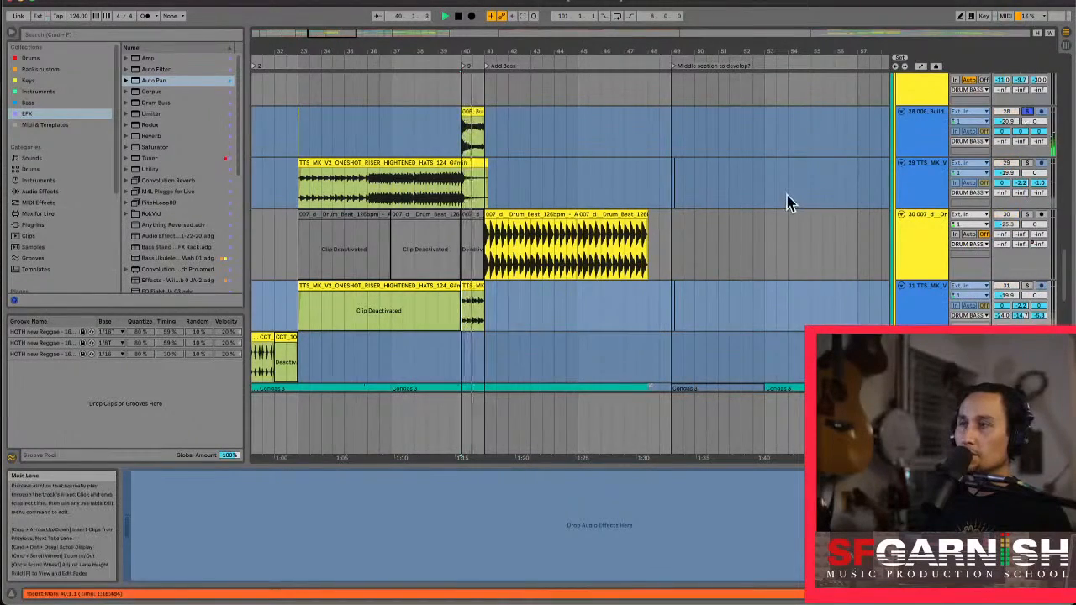
Locate the Sampler clip at bar 40 and play its track in solo
scroll(788, 201, "up", 4)
scroll(787, 202, "up", 10)
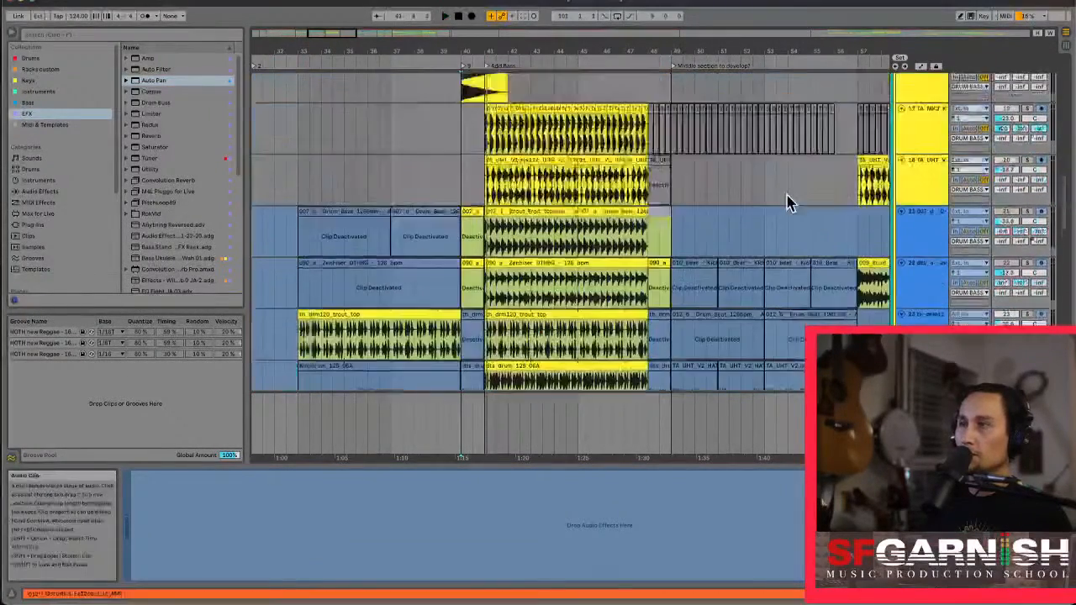
scroll(788, 202, "up", 6)
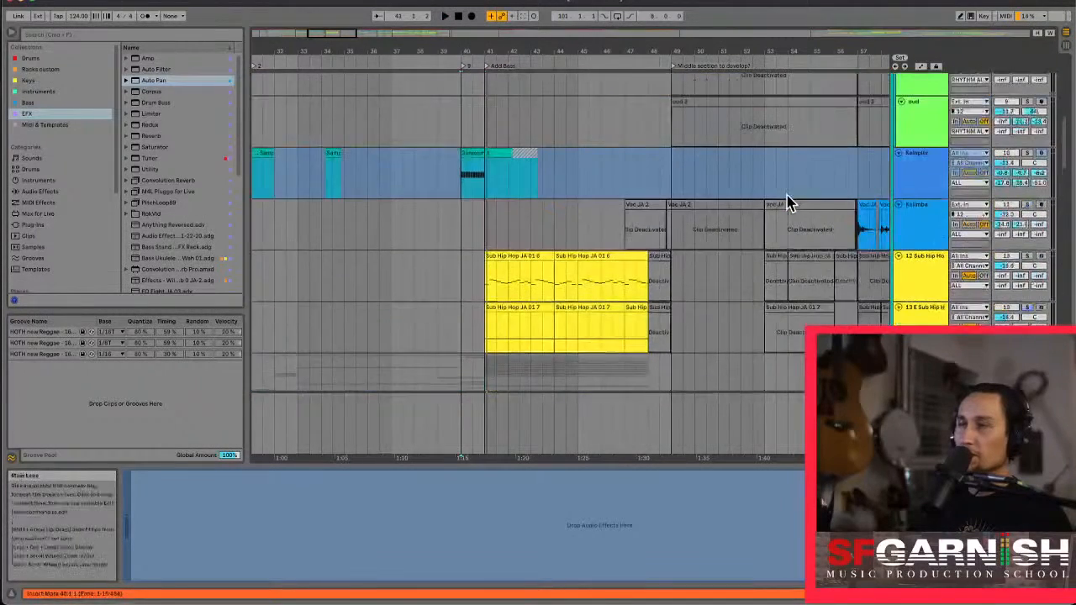
left_click(464, 331)
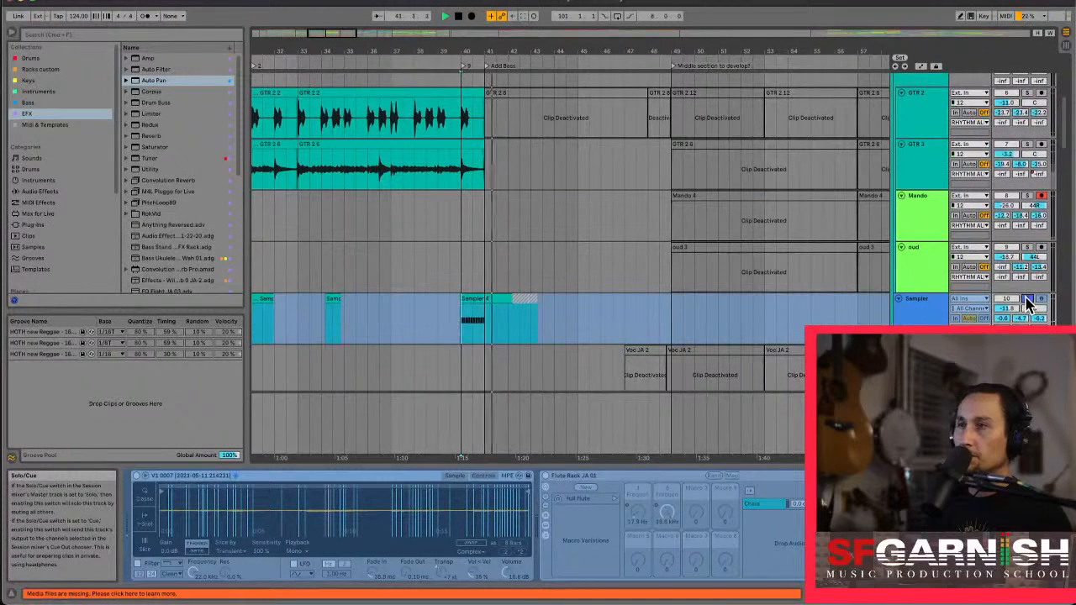
left_click(625, 336)
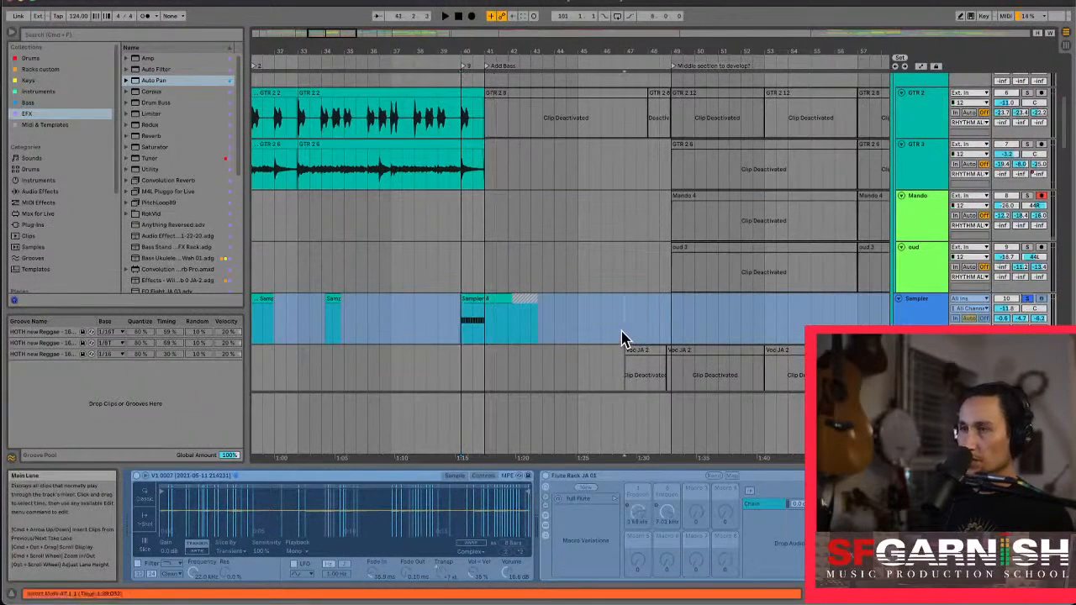
Set the Sampler track's volume to -15.1 dB for the clip leading into the Add Bass section
scroll(623, 338, "down", 5)
scroll(623, 334, "down", 5)
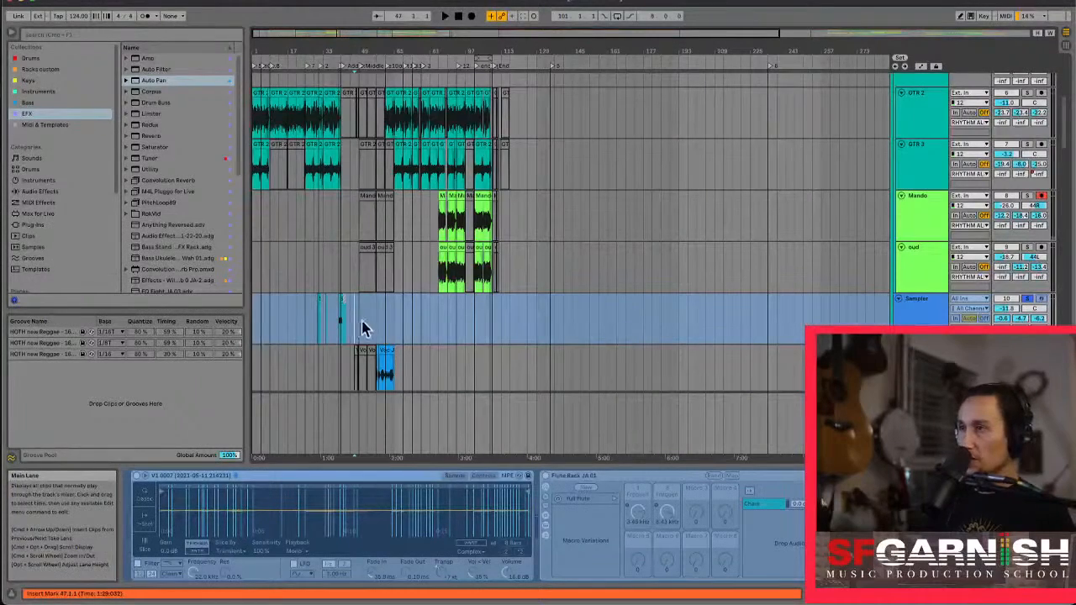
left_click(336, 331)
scroll(336, 333, "up", 5)
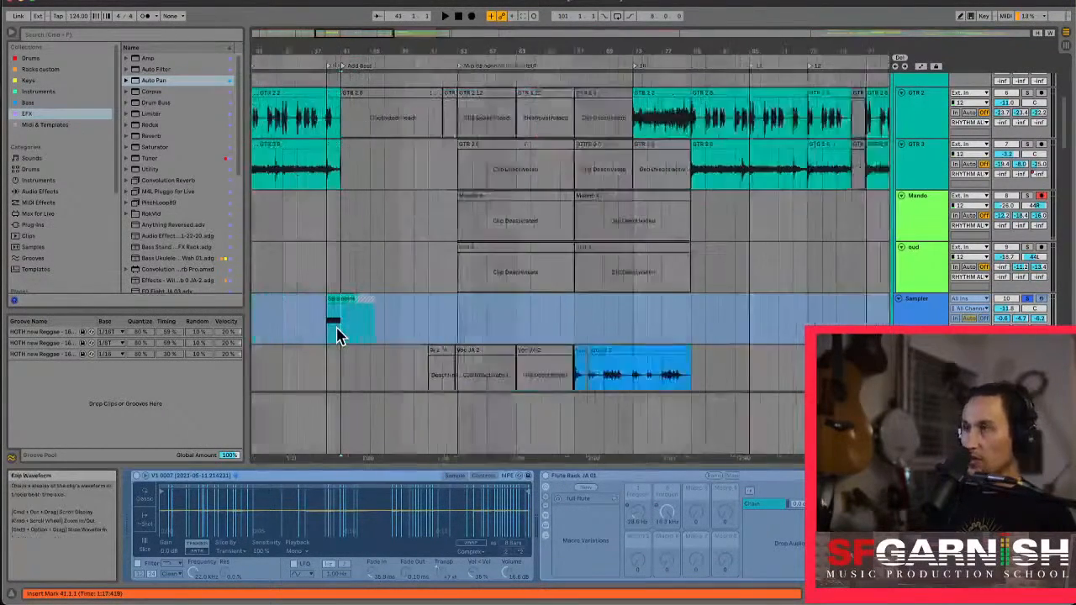
scroll(336, 333, "up", 3)
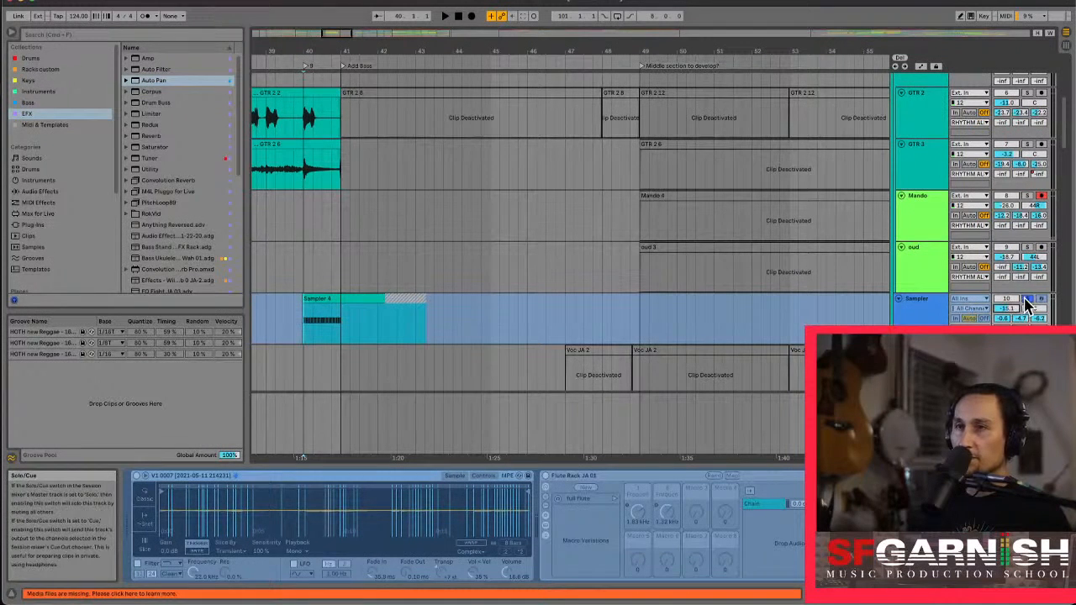
Set the Sampler track's volume to -18.9 dB during playback and check it in and out of solo near bar 41
key("space")
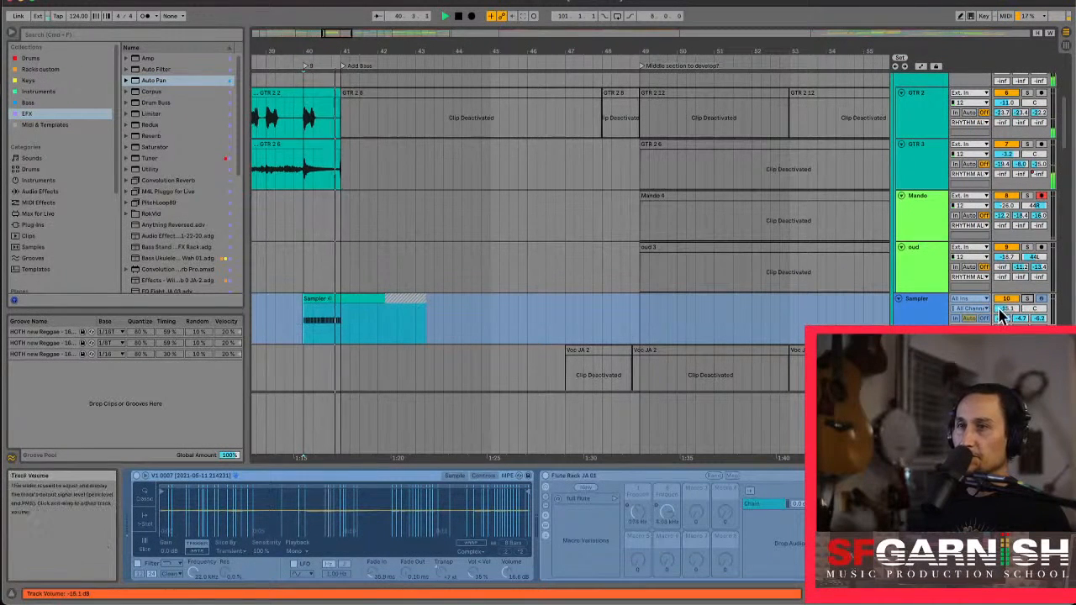
left_click_drag(1005, 309, 1004, 315)
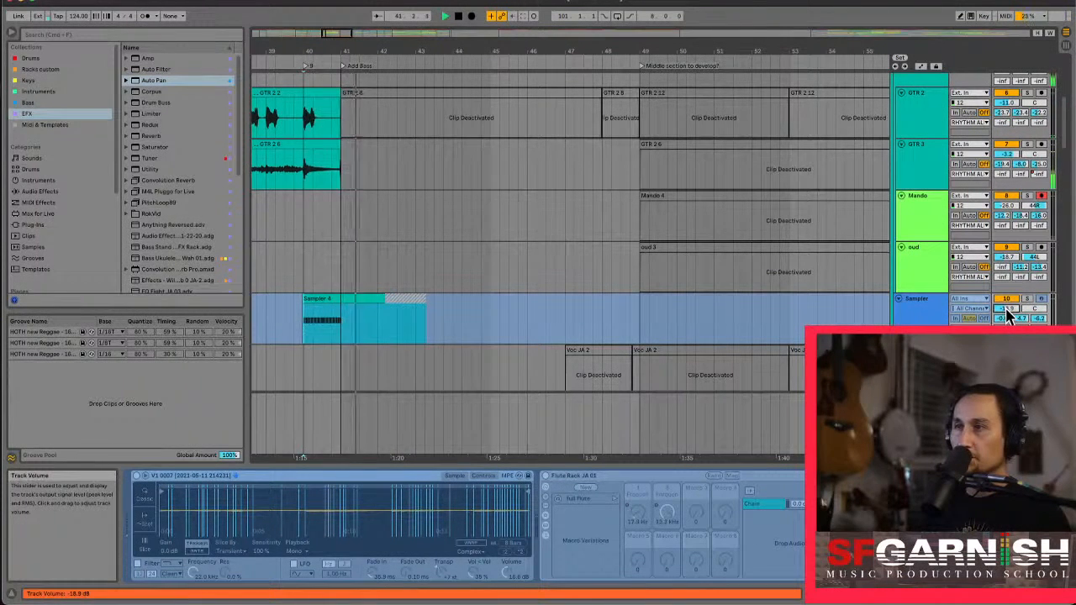
scroll(340, 334, "up", 10)
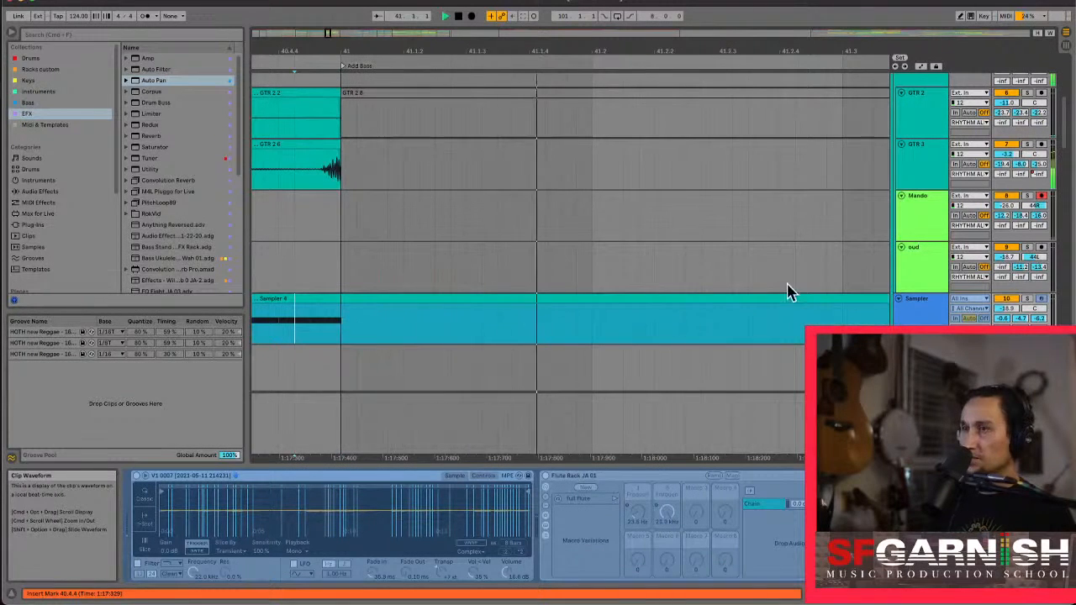
left_click(1027, 300)
left_click(1026, 300)
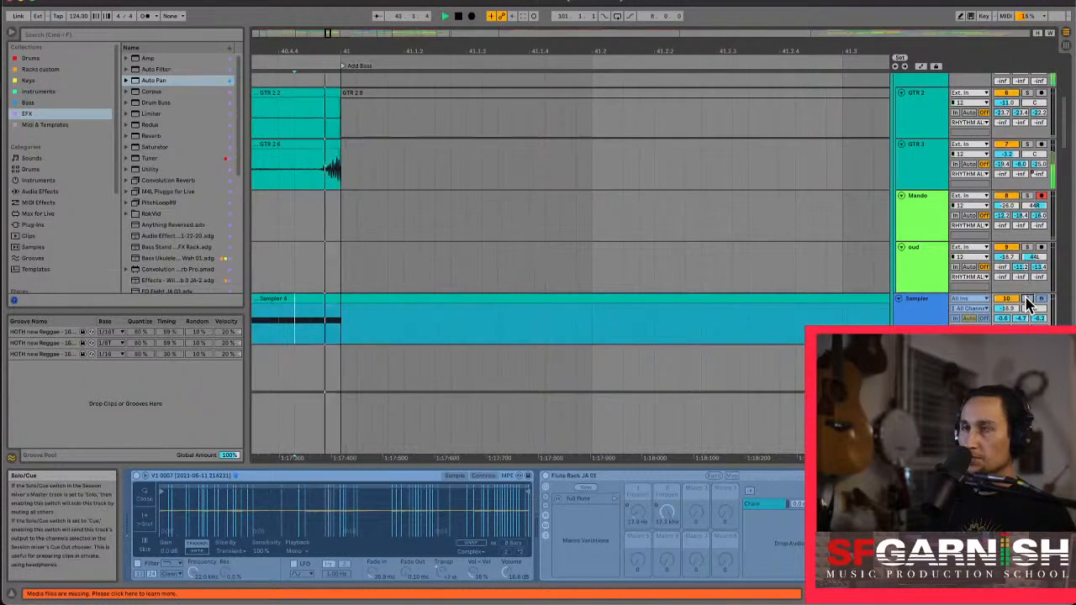
Solo GTR 3 and remove the loud burst at the end of its clip just before bar 41
left_click(501, 168)
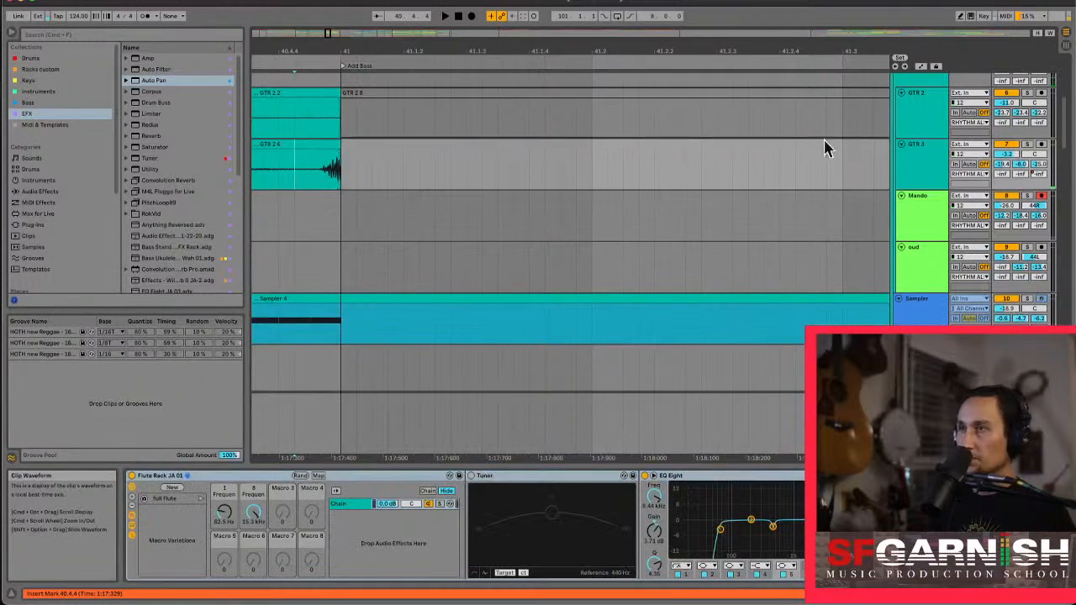
left_click(1027, 144)
key("space")
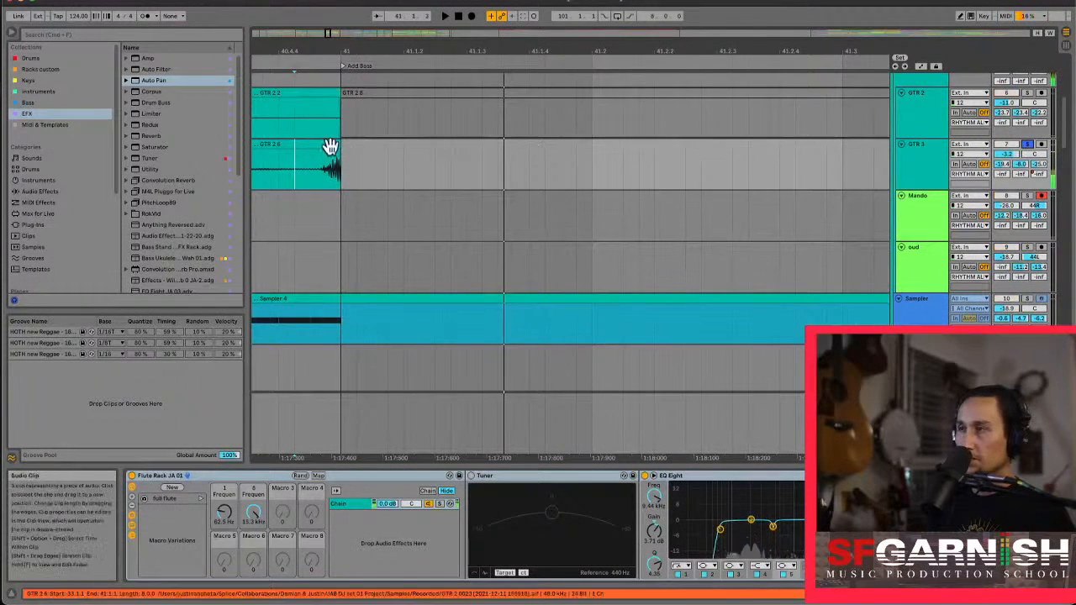
left_click_drag(322, 185, 396, 185)
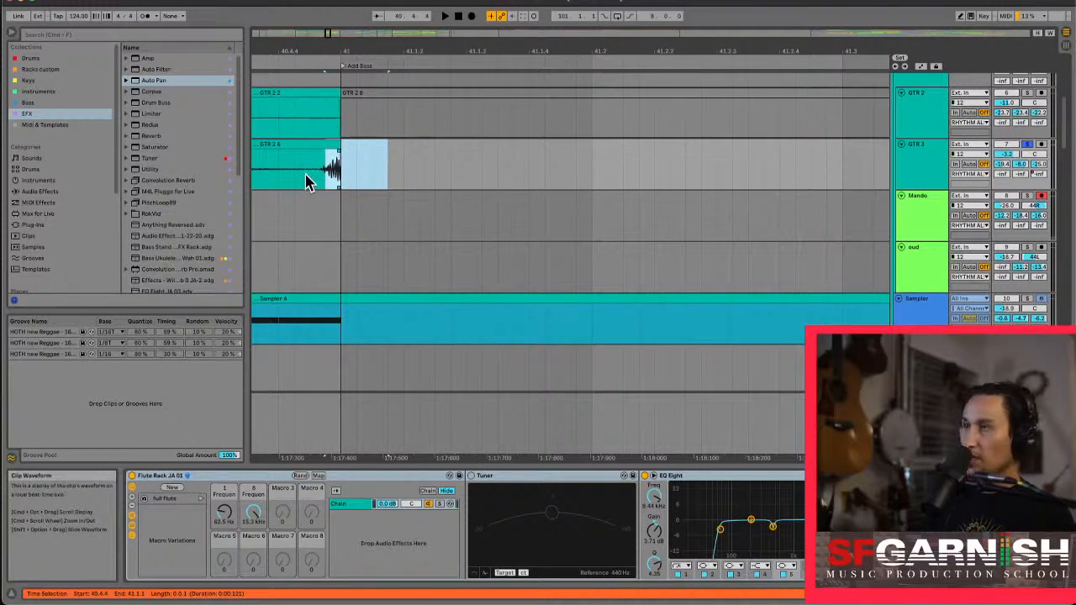
left_click_drag(318, 181, 433, 176)
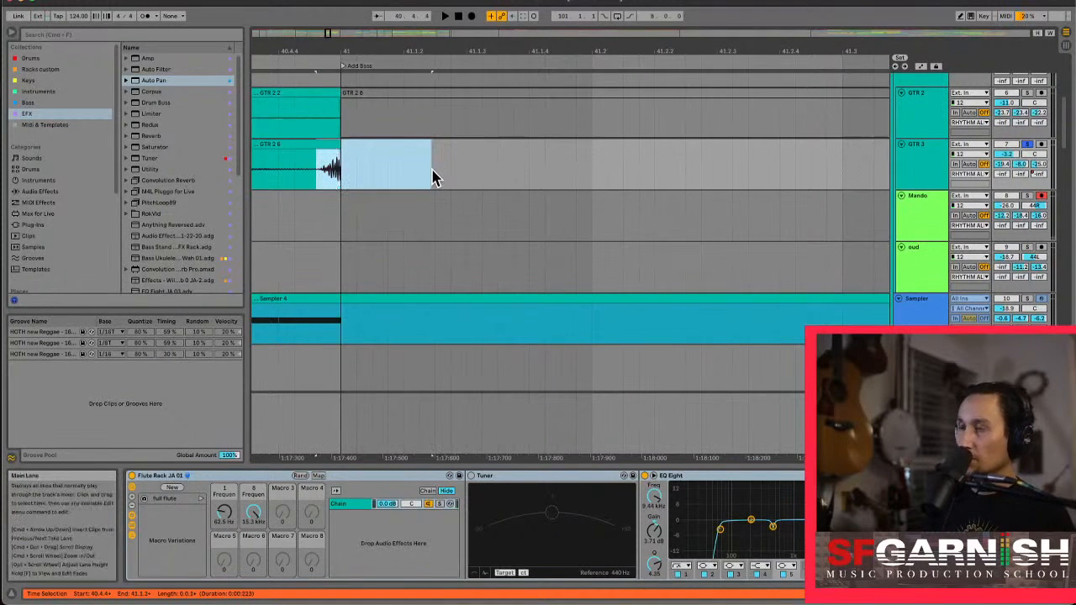
left_click(313, 160)
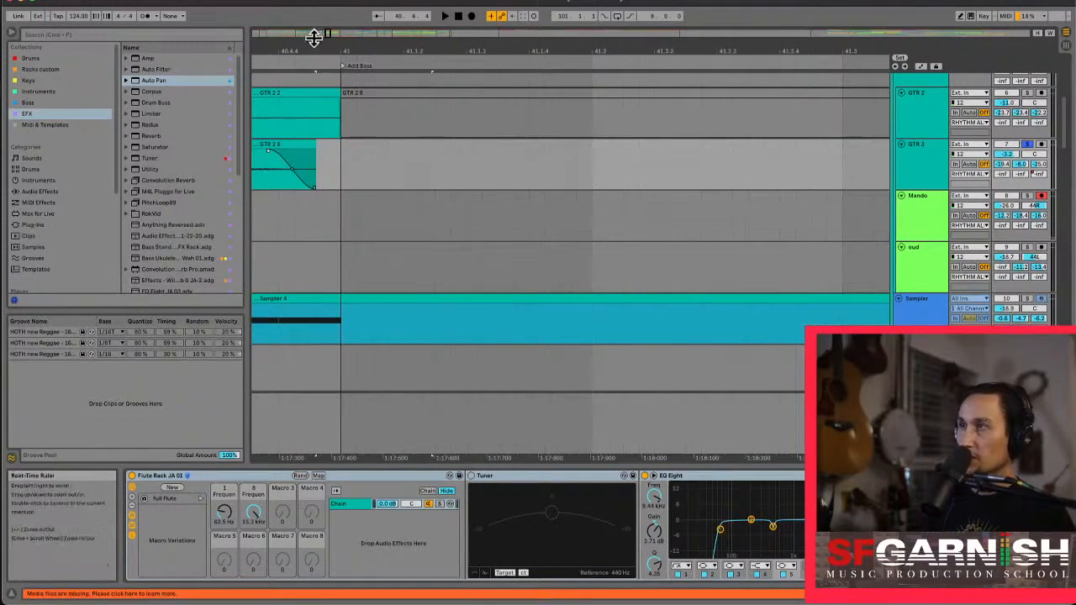
Lengthen the GTR 3 clip's fade-out to begin just after bar 40, checking it in solo and in the mix
left_click_drag(327, 36, 319, 31)
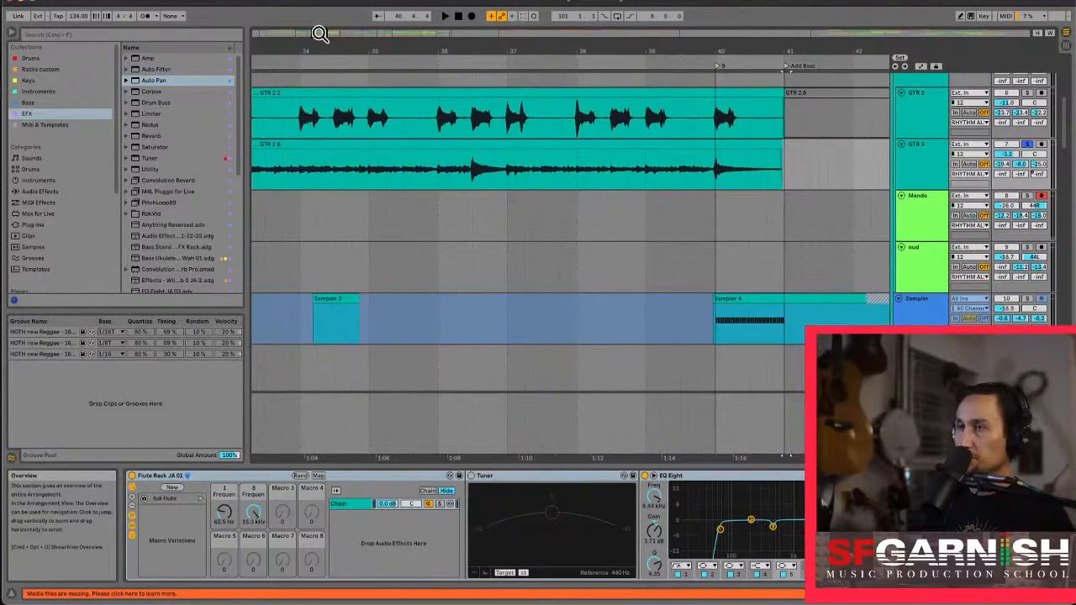
left_click(719, 183)
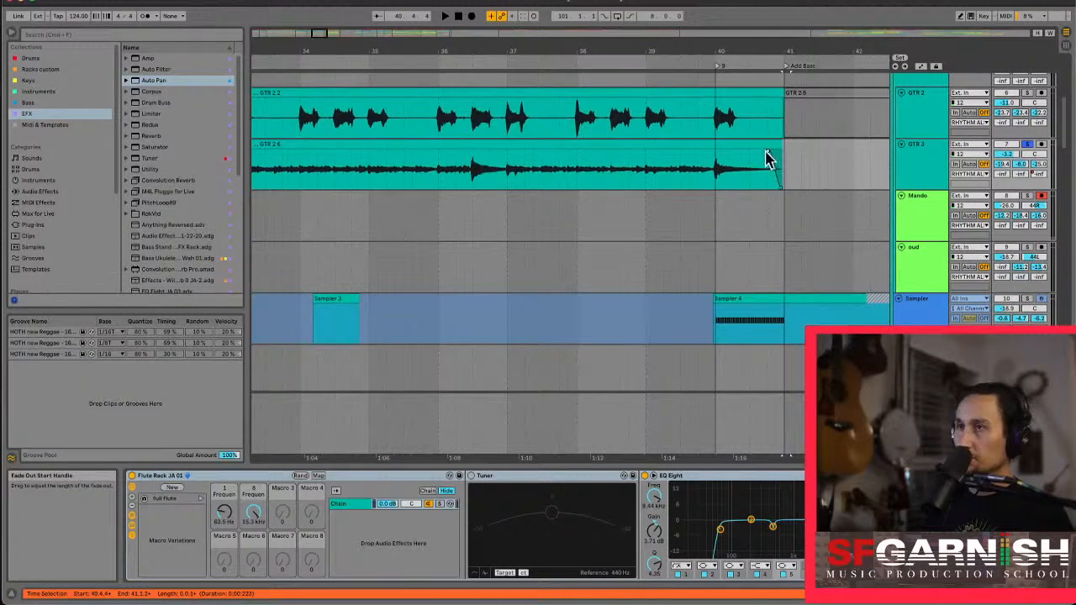
left_click(710, 176)
key("space")
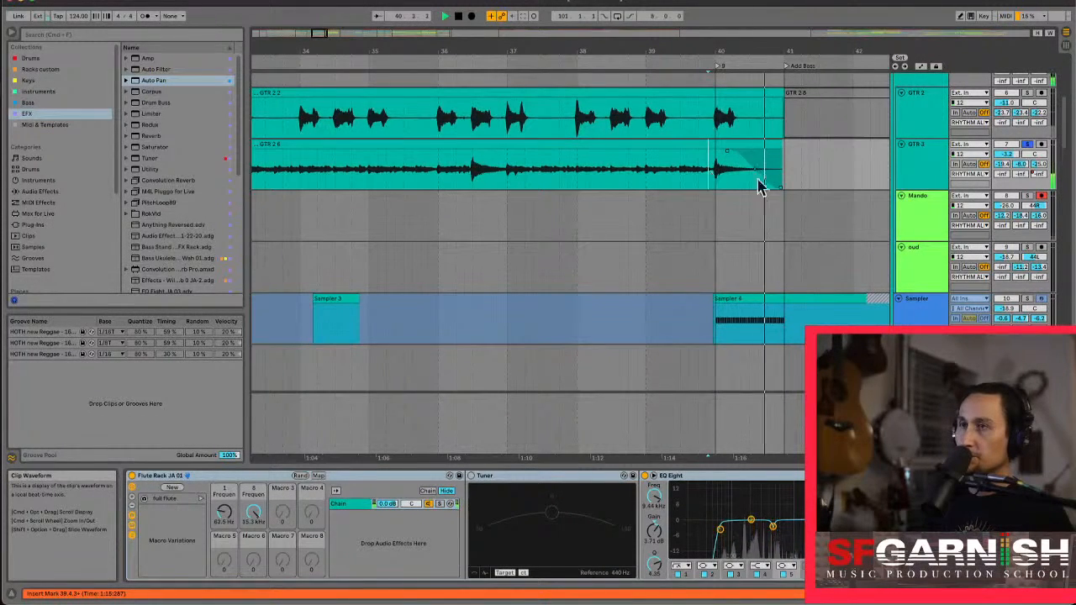
left_click(1027, 144)
key("space")
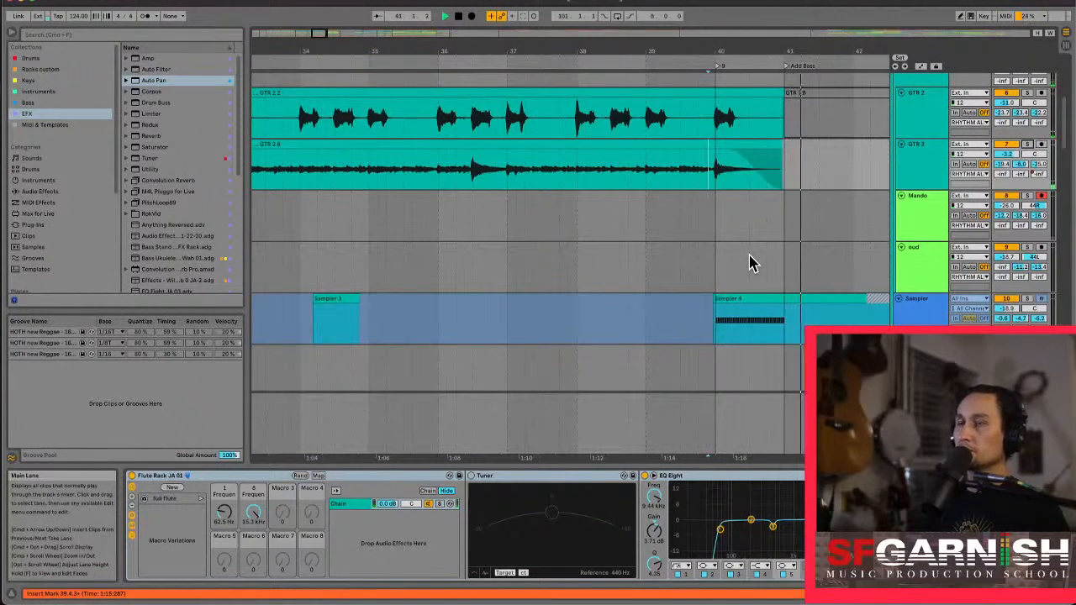
Play the Sampler part in solo before Add Bass and inspect the bass, drum and violin tracks at that transition
double_click(778, 330)
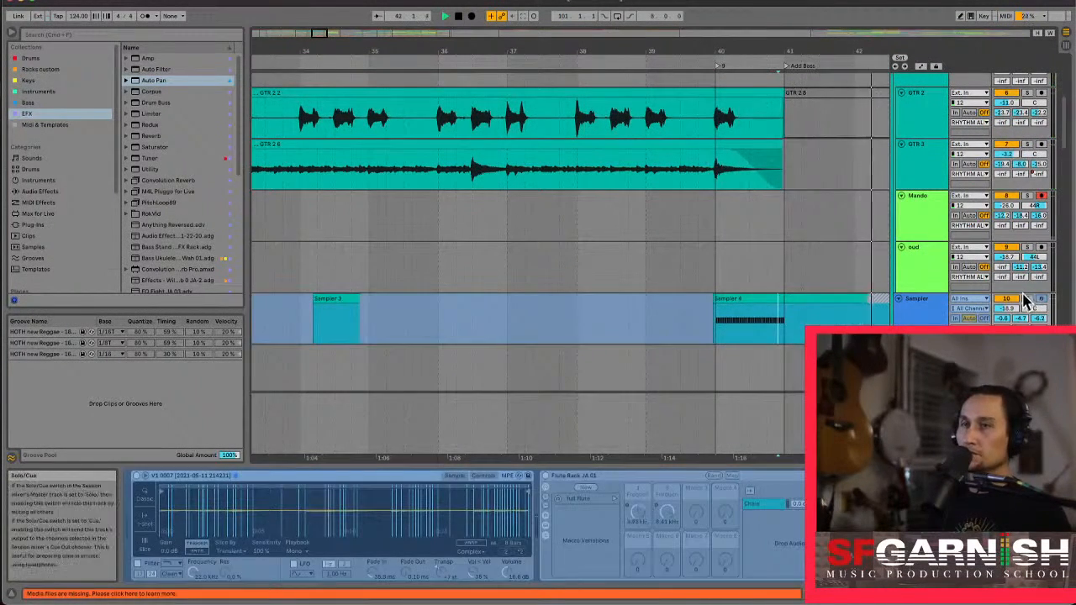
left_click(1027, 302)
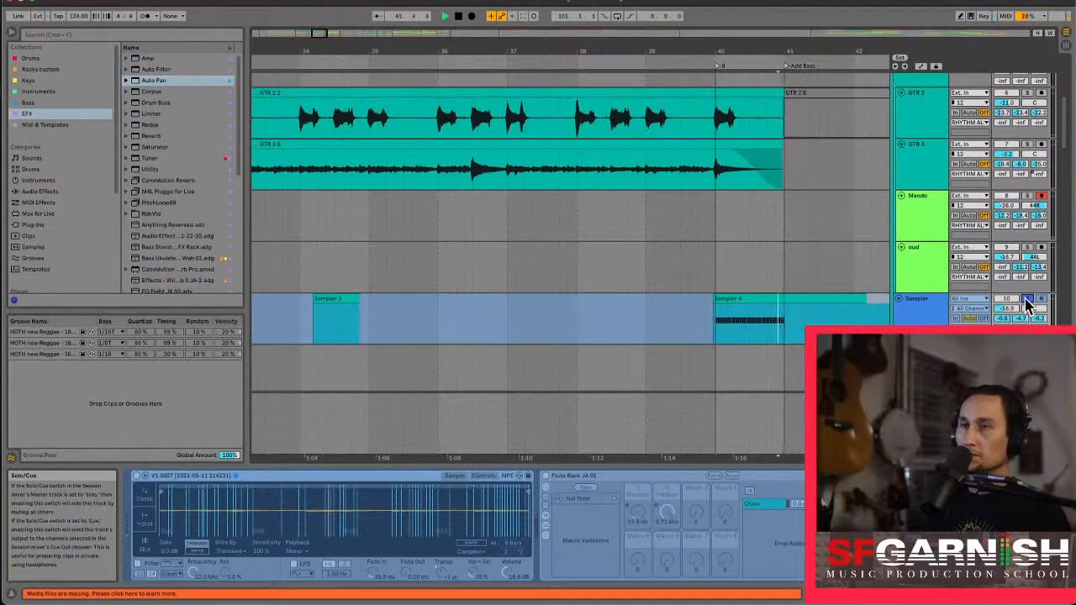
scroll(810, 303, "down", 5)
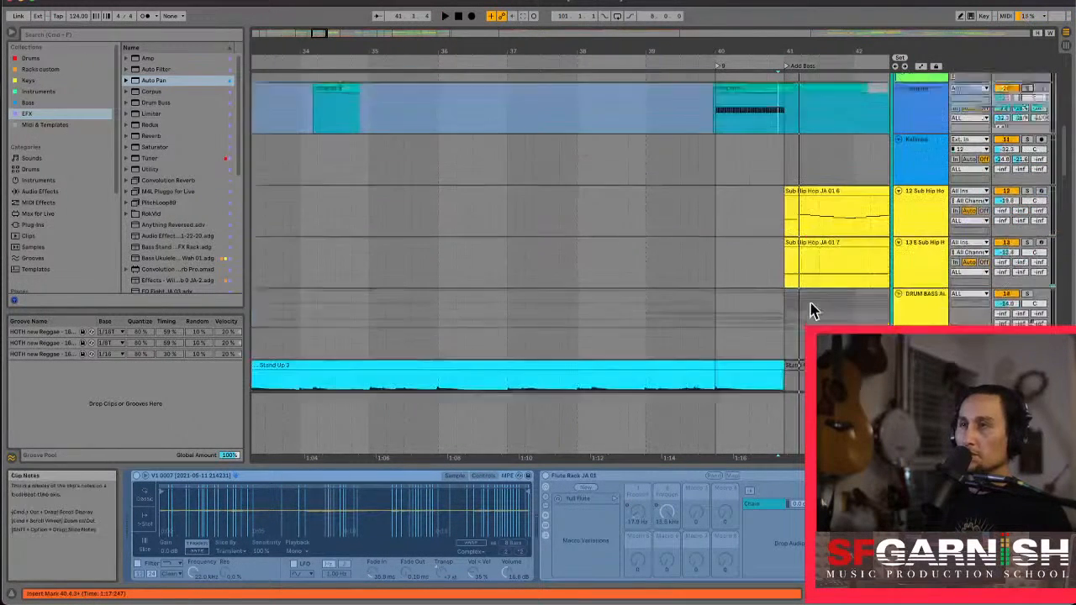
scroll(781, 201, "down", 10)
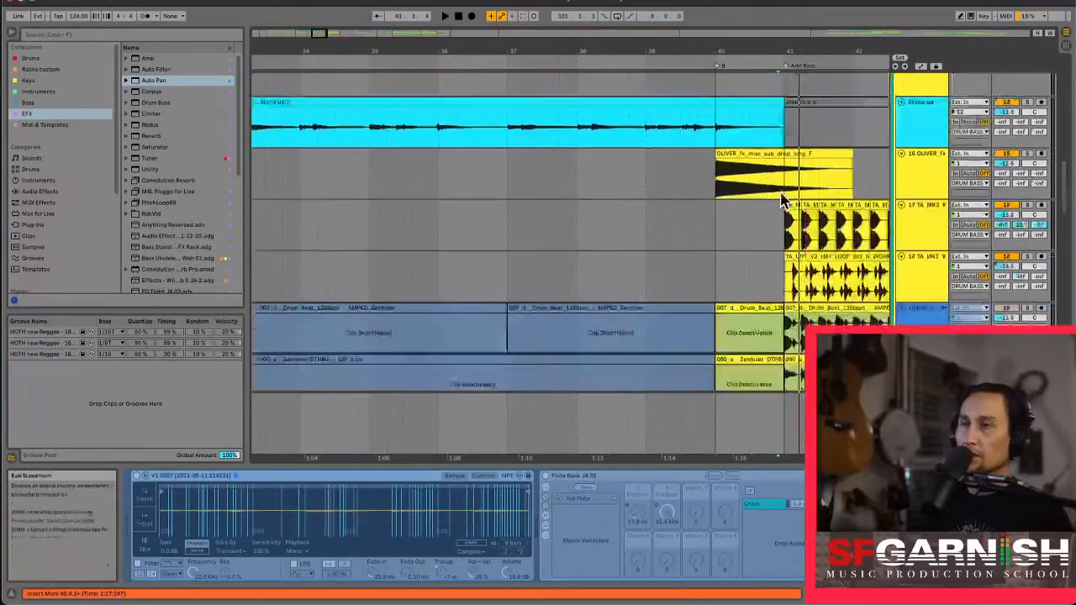
scroll(782, 202, "down", 8)
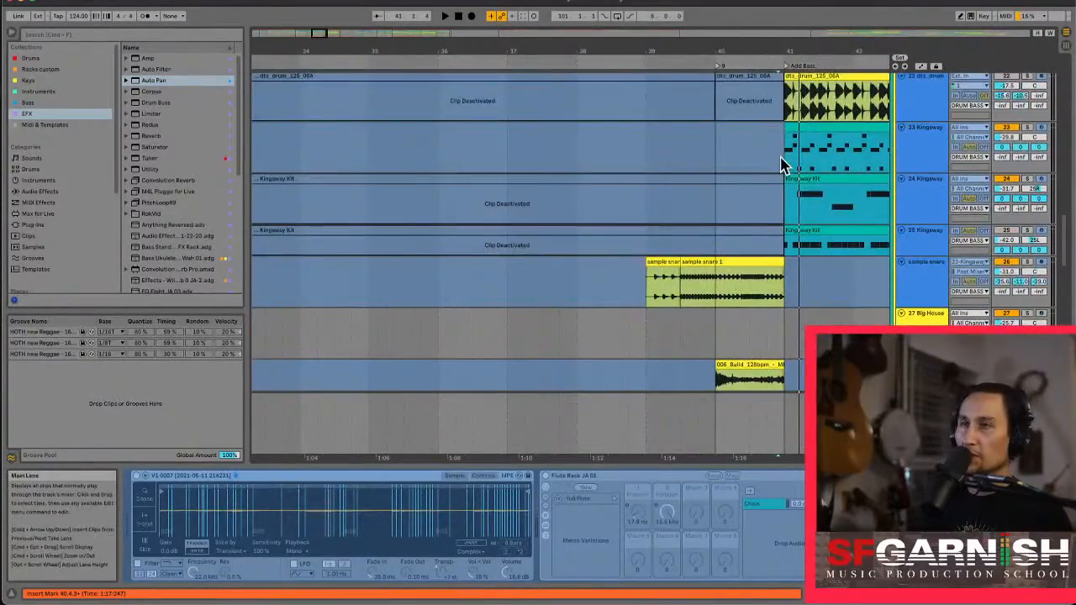
scroll(782, 160, "down", 10)
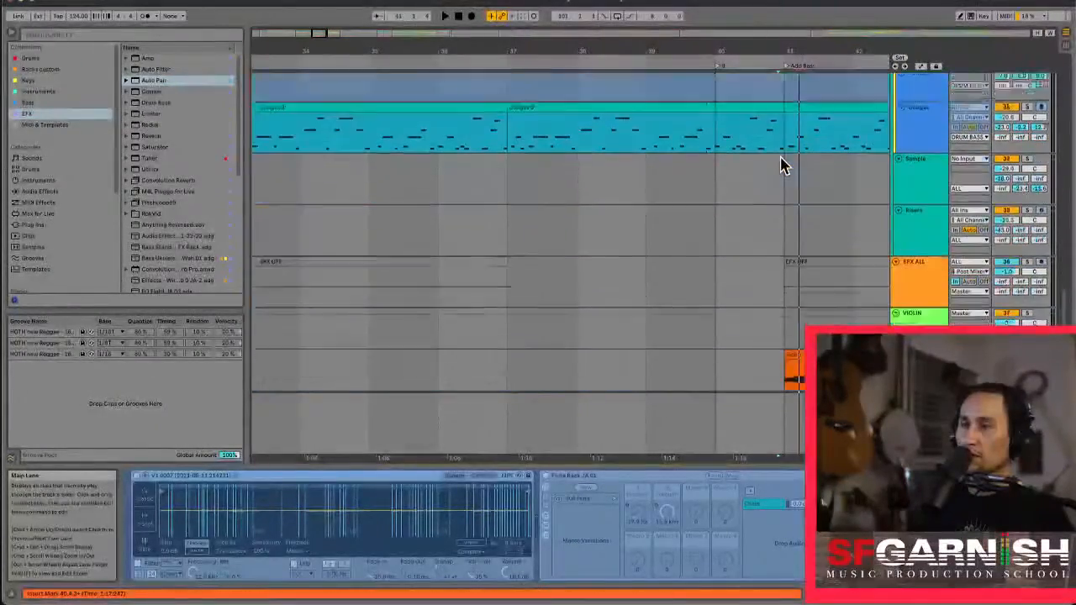
scroll(782, 168, "down", 2)
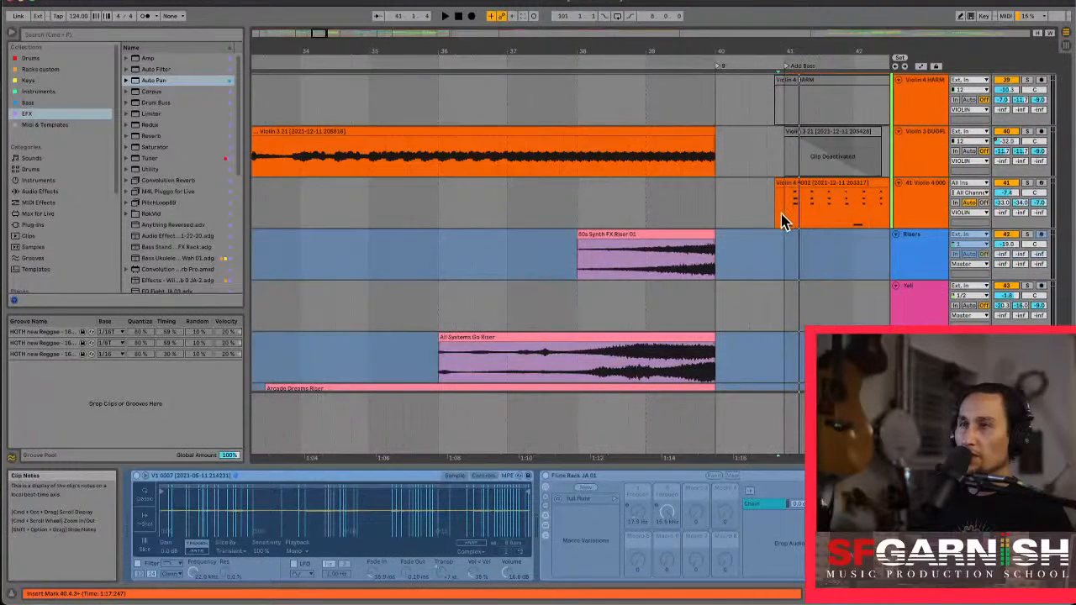
Solo the Violin 4 0002 track and delete its clip's opening from before bar 41 through the first low note, checking playback
left_click(780, 217)
left_click(1027, 183)
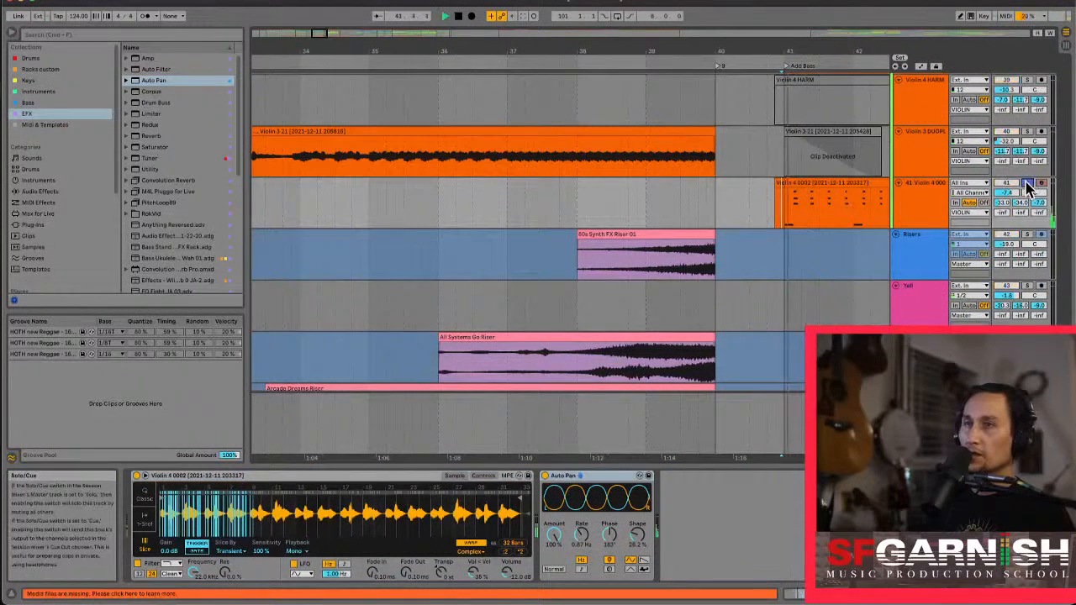
left_click(795, 206)
scroll(790, 217, "up", 5)
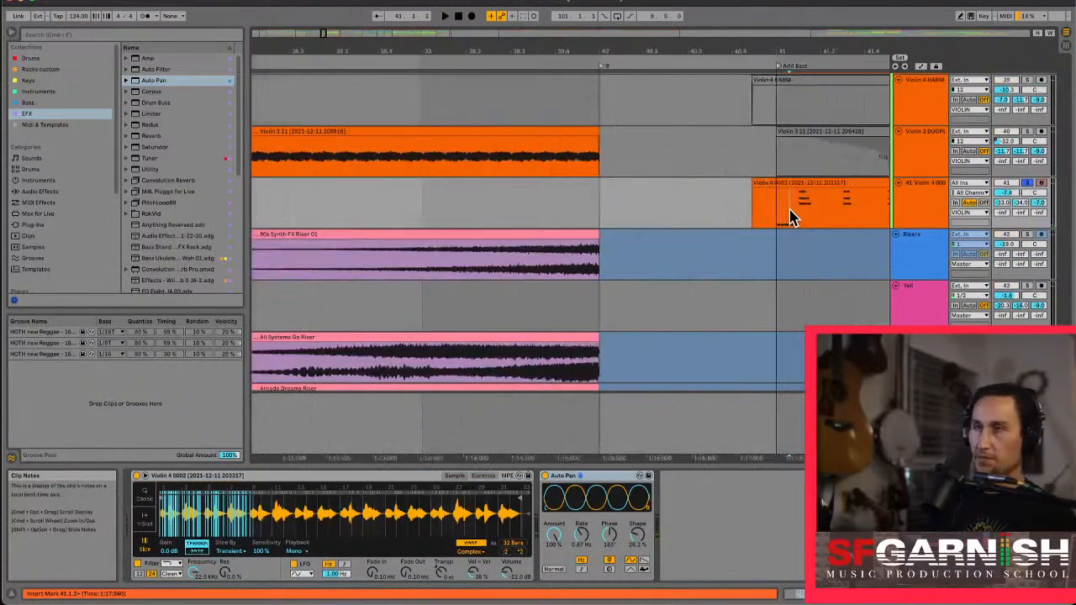
left_click_drag(803, 231, 714, 224)
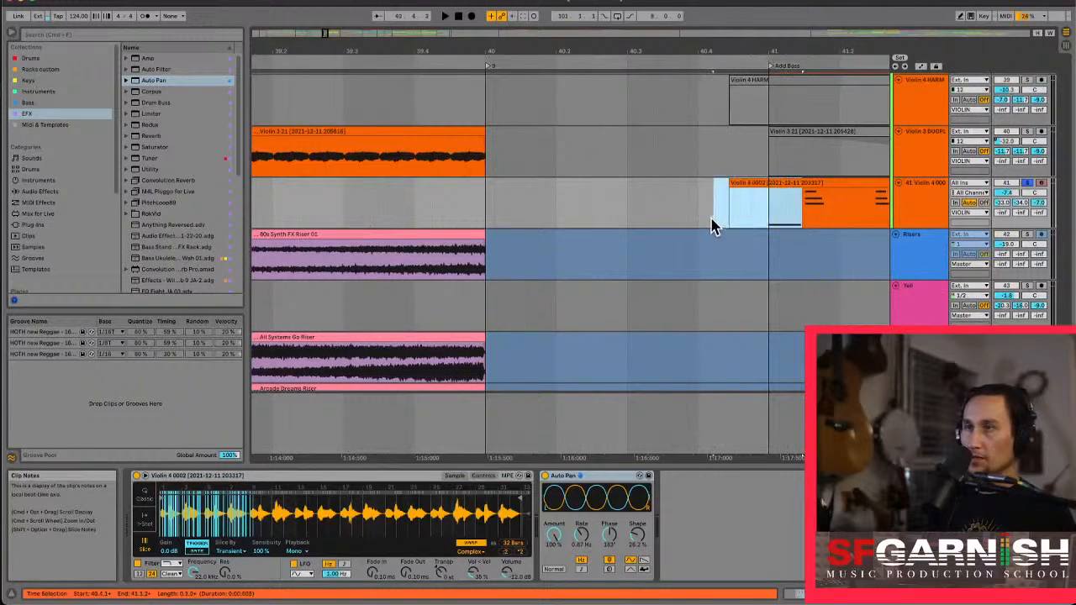
key("Delete")
key("space")
left_click(1027, 182)
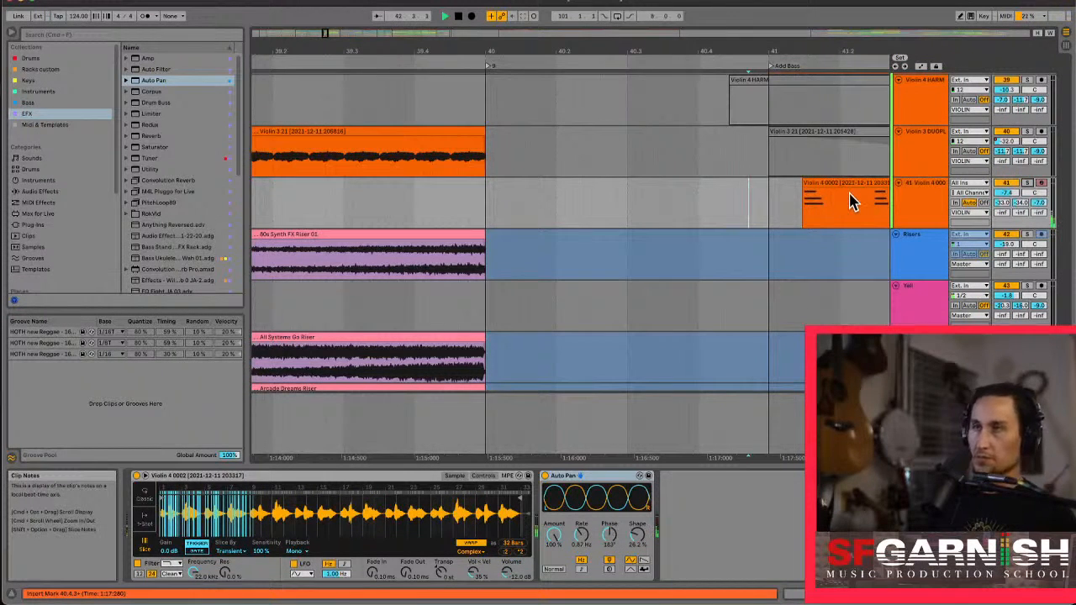
Set the Violin 4 0002 track's volume to -8.6 dB during playback
scroll(781, 221, "down", 6)
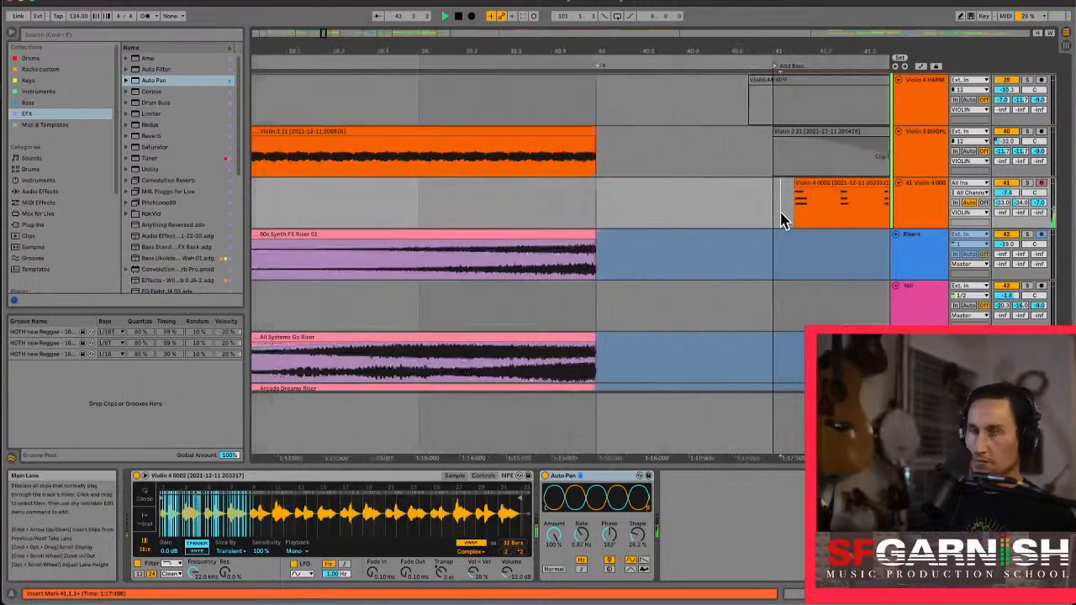
scroll(781, 221, "down", 4)
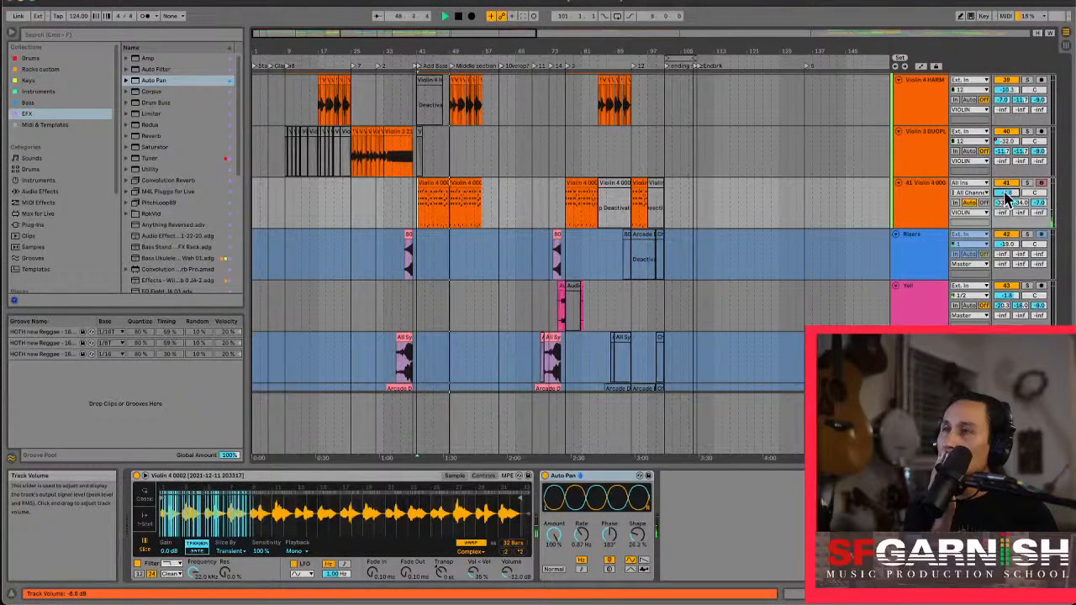
left_click_drag(1006, 199, 1004, 212)
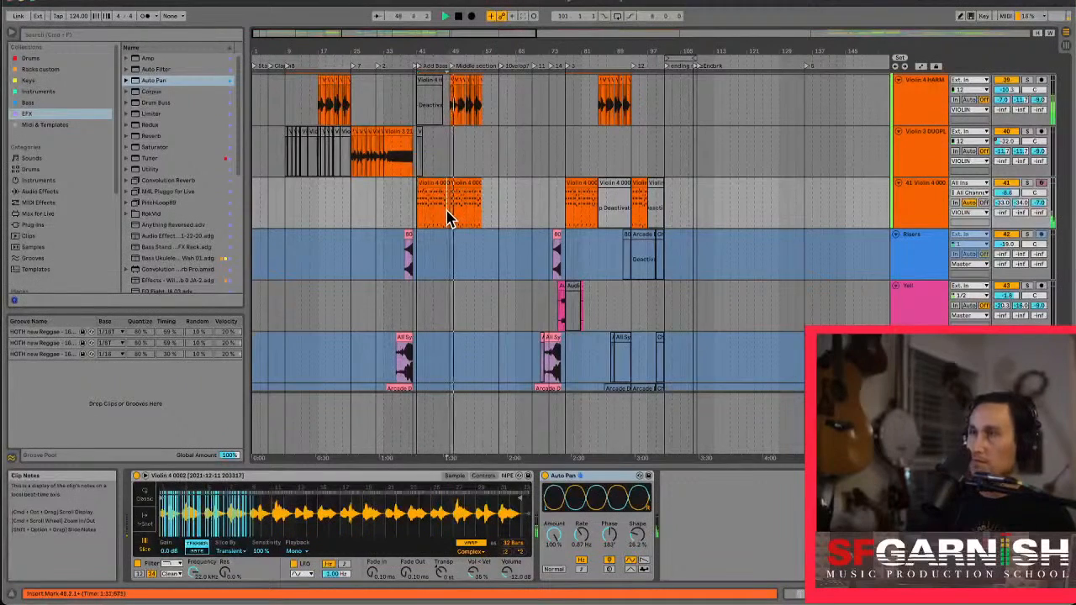
Deactivate the Violin 4 0002 part from about bar 48.3 through the end of its middle section clip
scroll(446, 216, "up", 5)
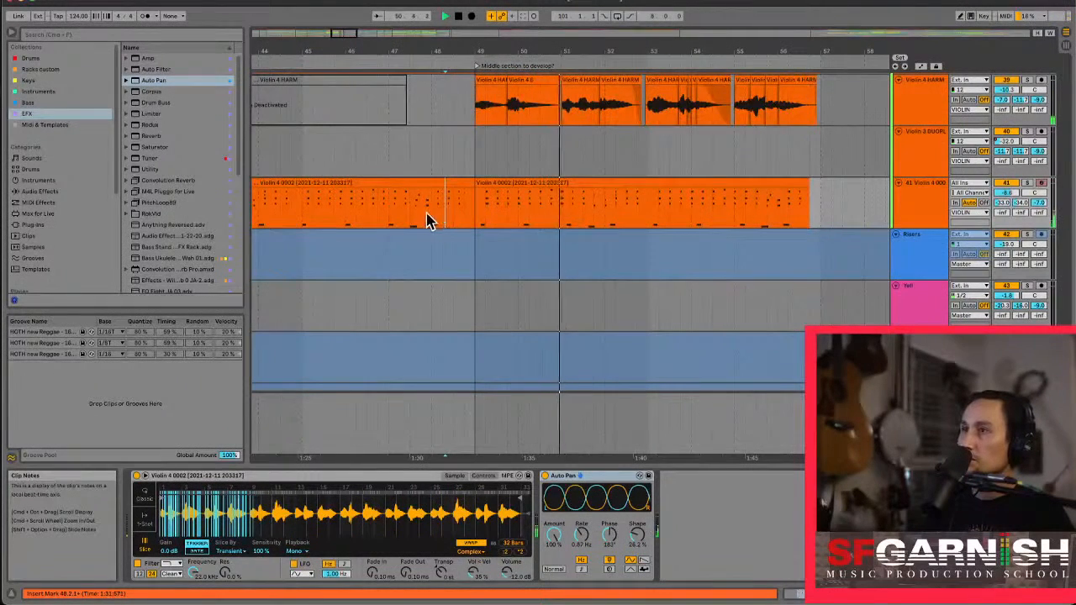
left_click(429, 220)
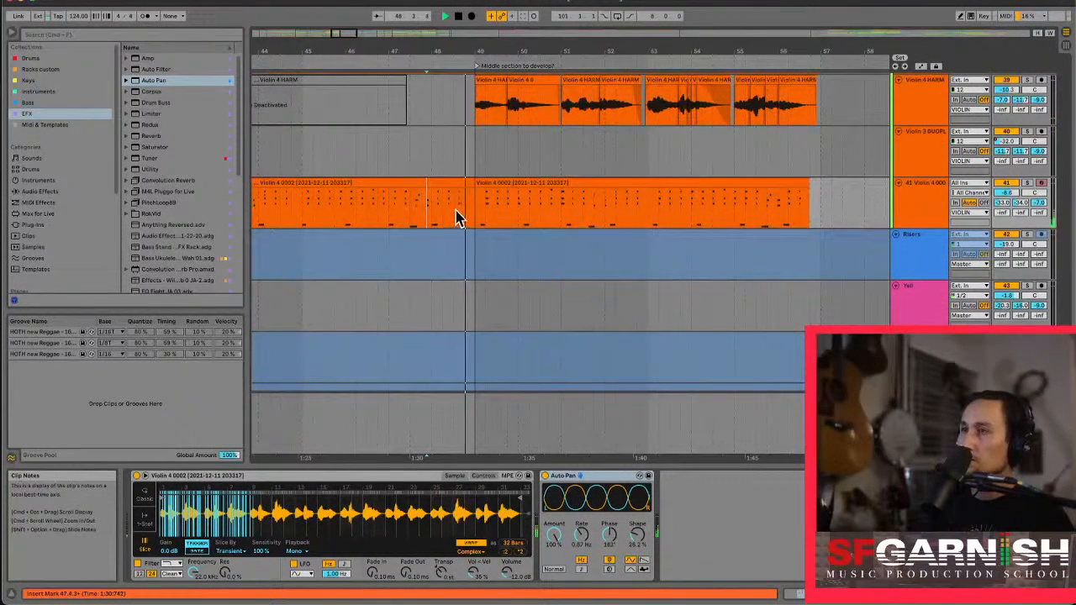
left_click_drag(453, 217, 833, 216)
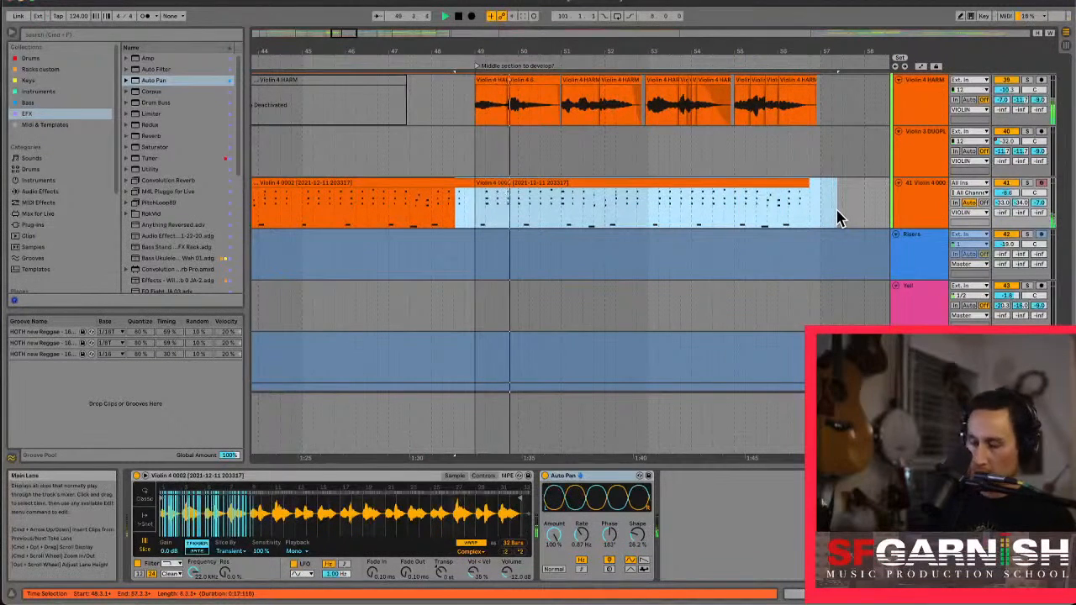
key("0")
left_click(401, 217)
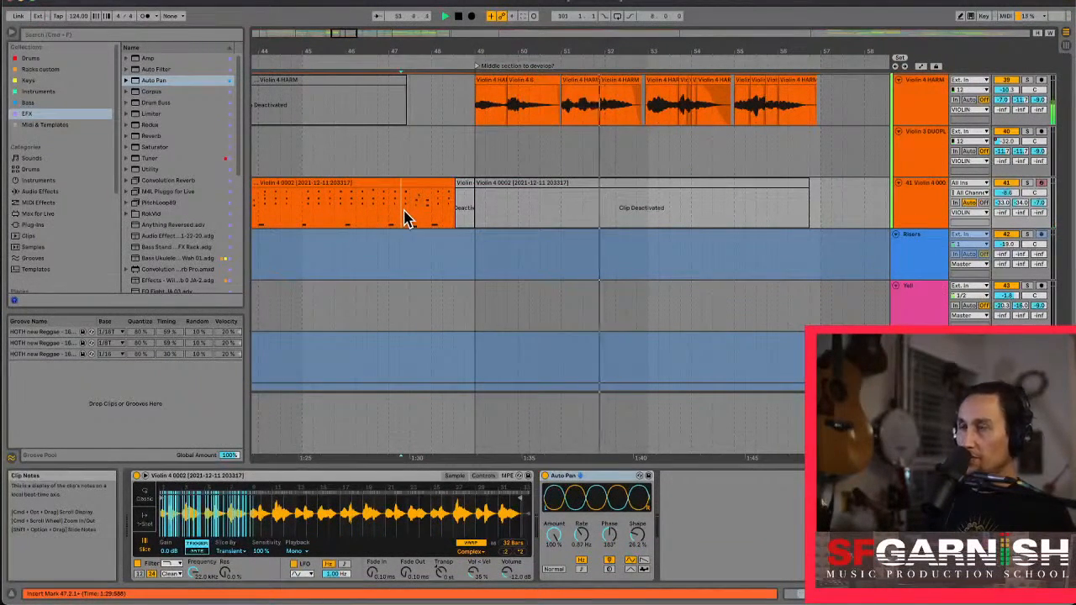
Inspect the violin, percussion and drum tracks across the middle section while the song plays
key("minus")
key("minus")
key("minus")
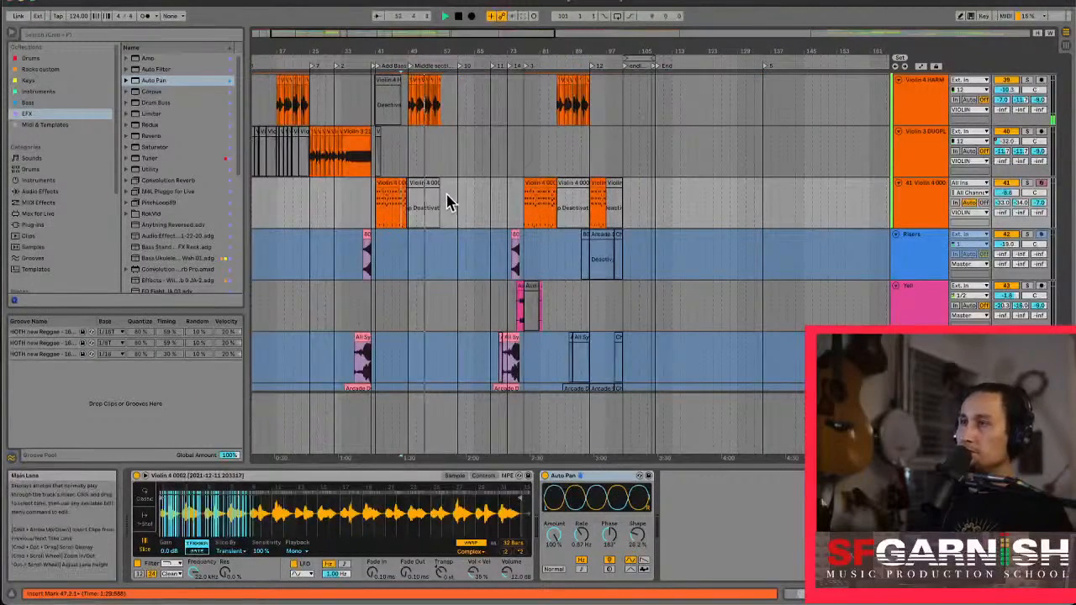
scroll(454, 202, "up", 6)
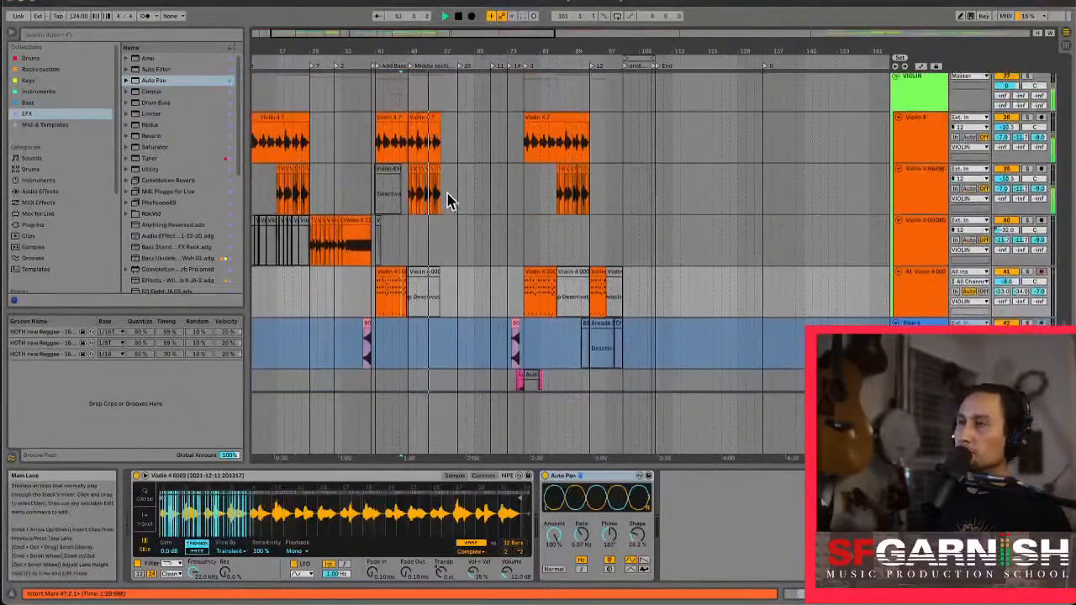
scroll(446, 202, "up", 3)
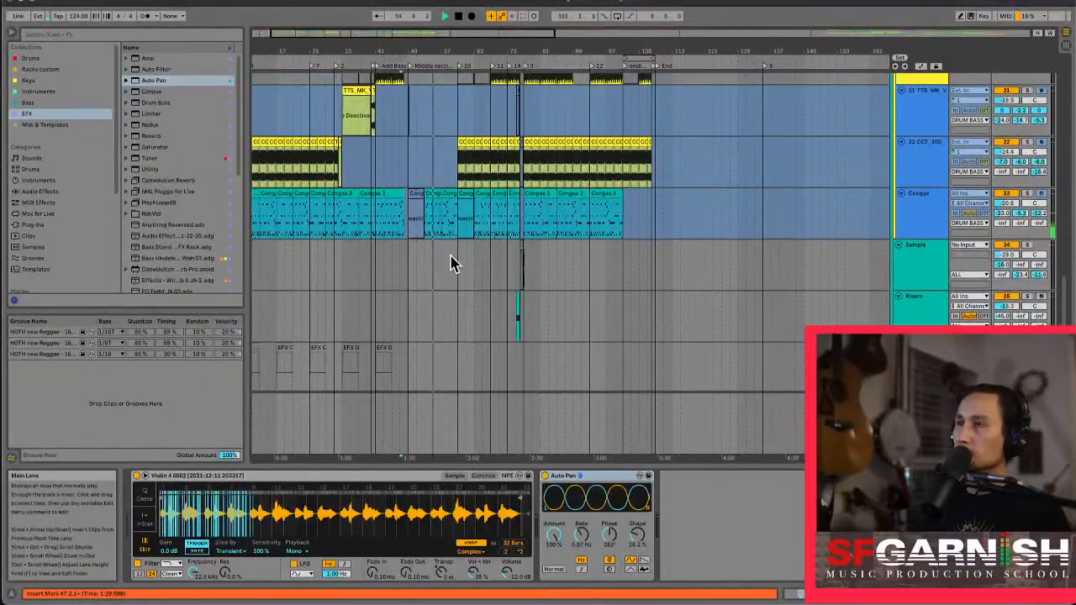
scroll(450, 263, "up", 10)
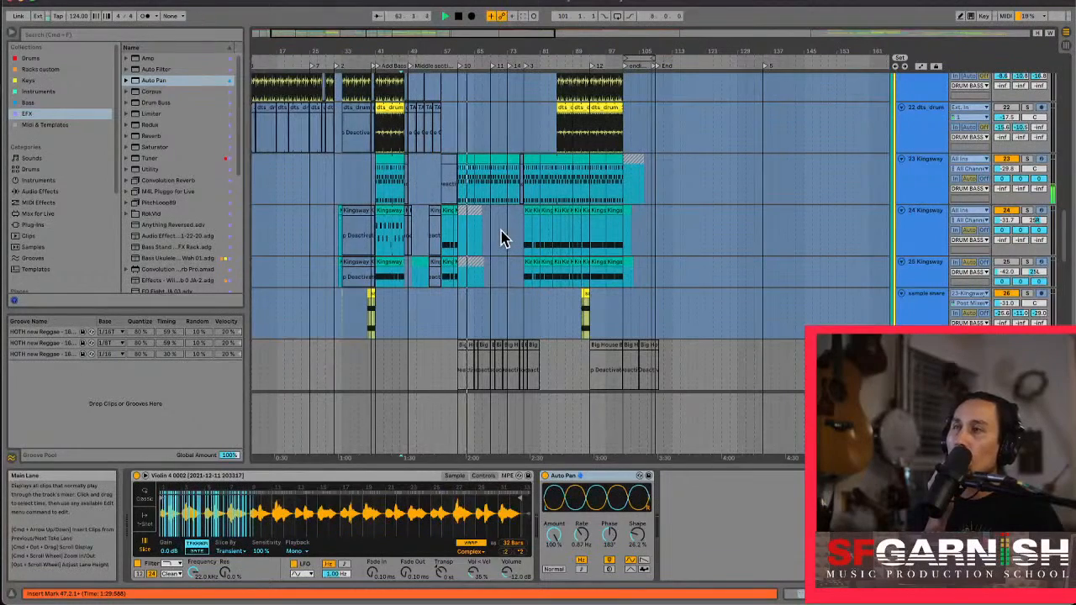
Add a locator named "build with frequency sweep" at bar 65 and stop playback
scroll(501, 238, "up", 3)
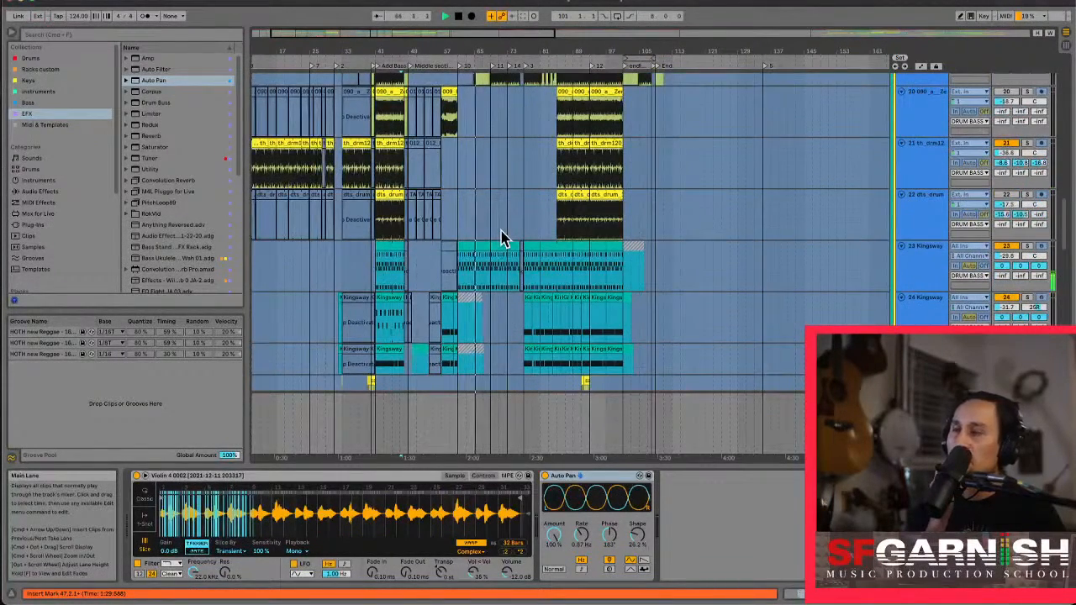
scroll(501, 238, "down", 5)
scroll(501, 252, "up", 5)
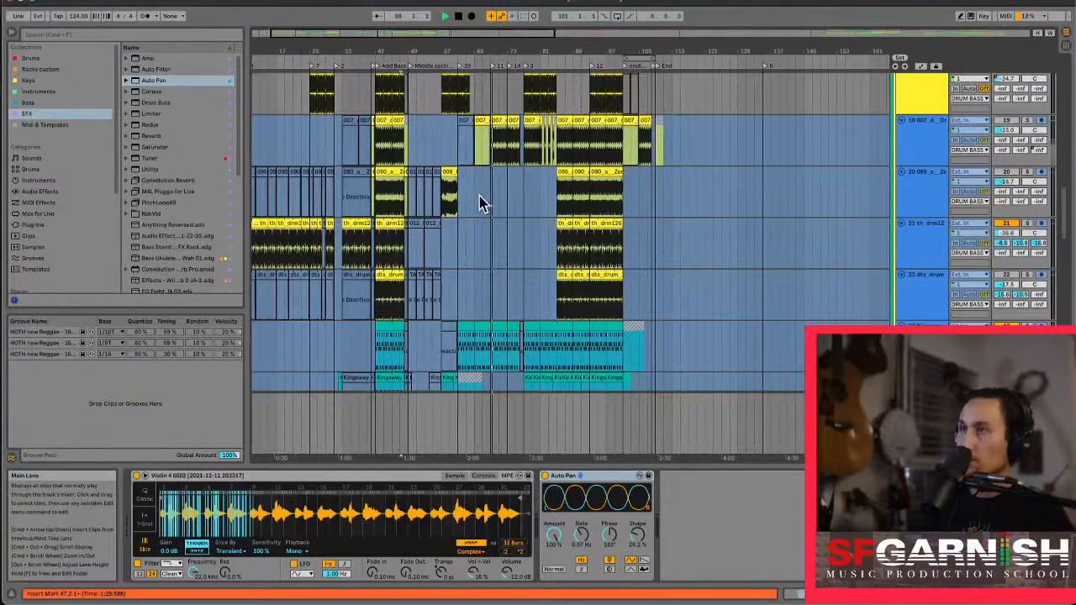
left_click(476, 208)
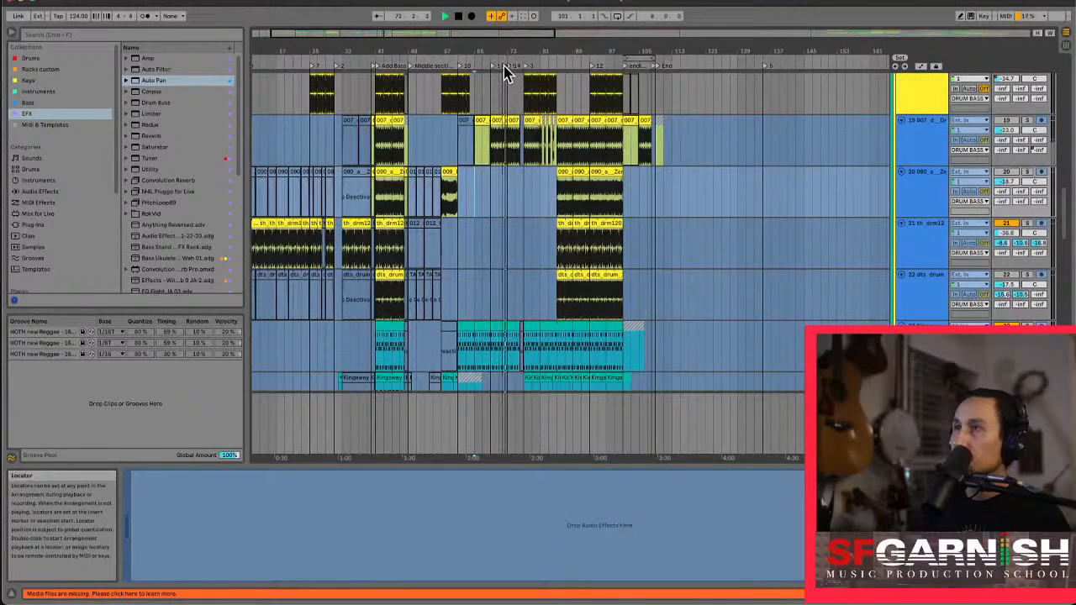
left_click_drag(504, 71, 481, 73)
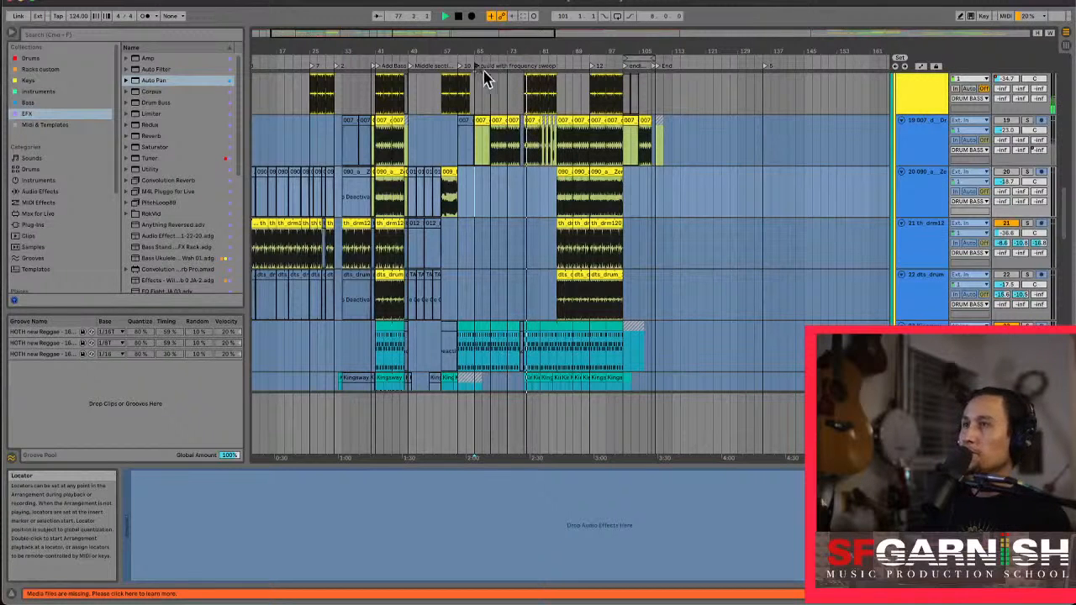
left_click(477, 100)
key("space")
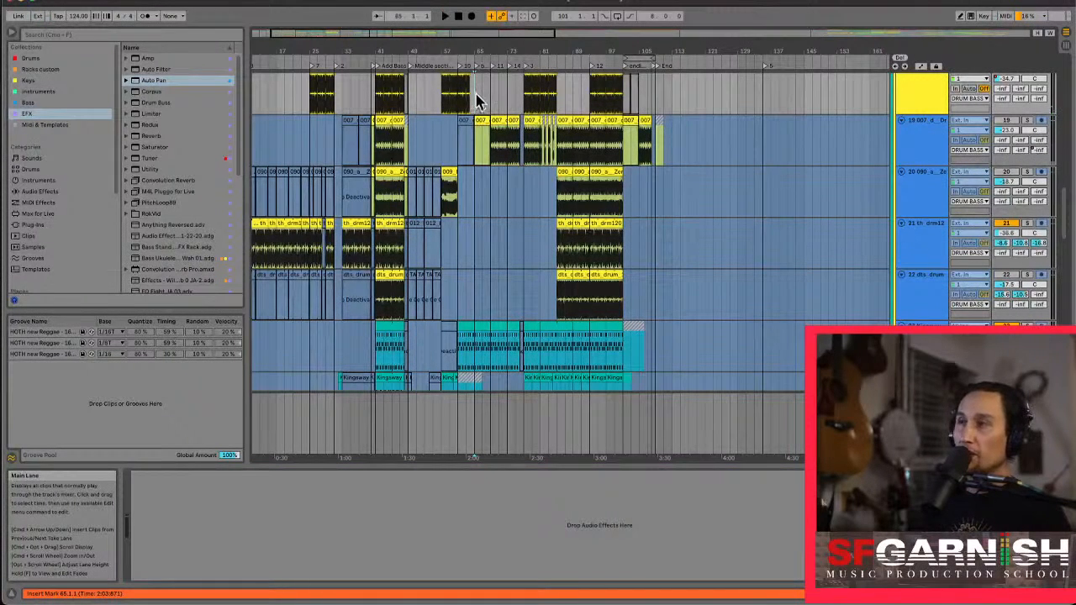
Show the frequency automation of the master track's first Auto Filter around bar 65
left_click(476, 430)
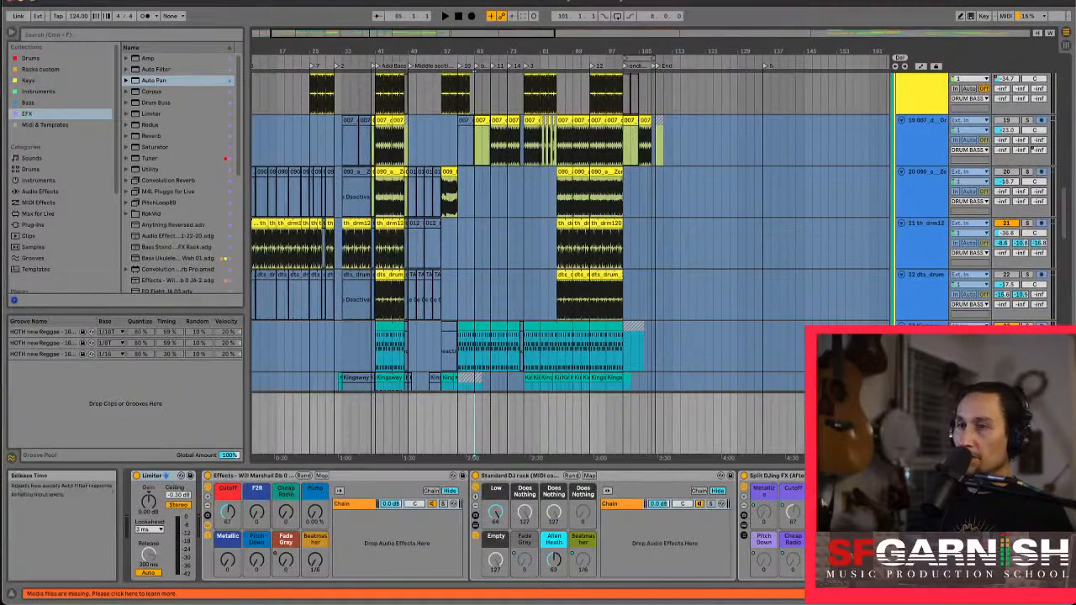
left_click_drag(998, 596, 1007, 596)
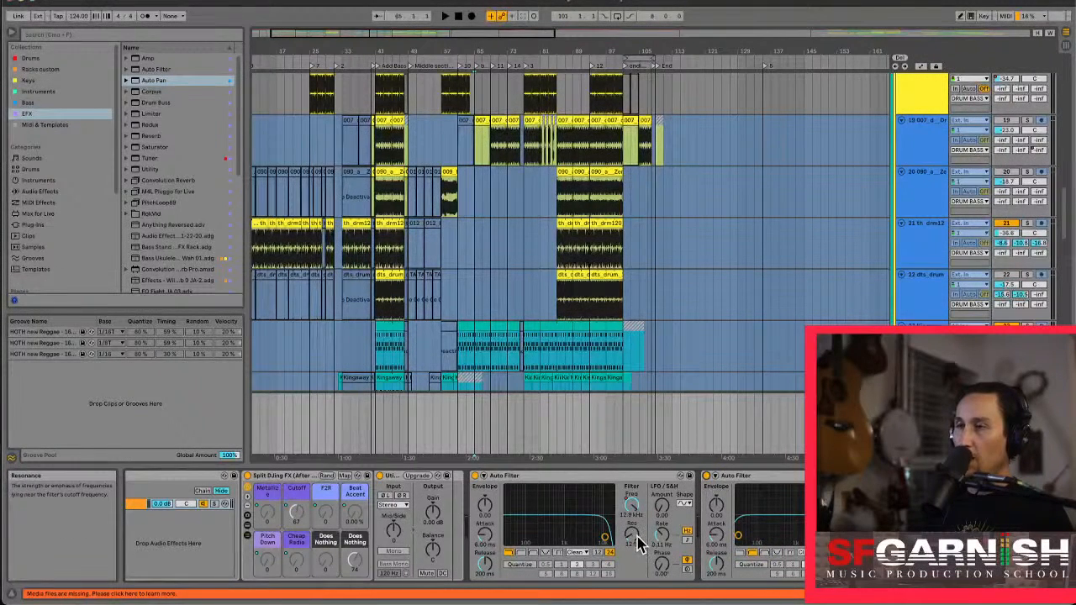
scroll(478, 296, "down", 1)
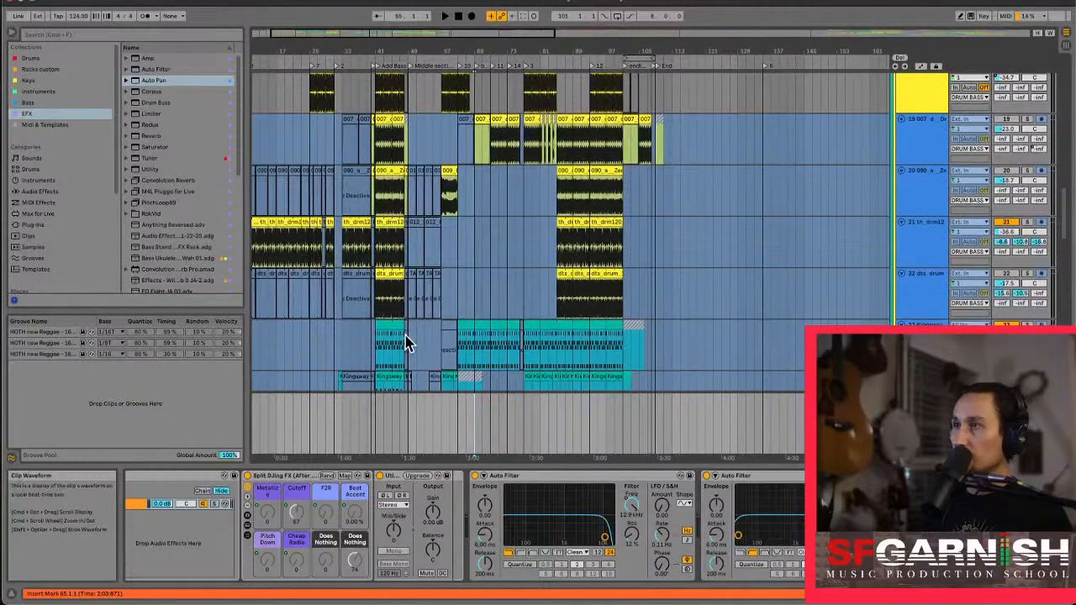
left_click(477, 304)
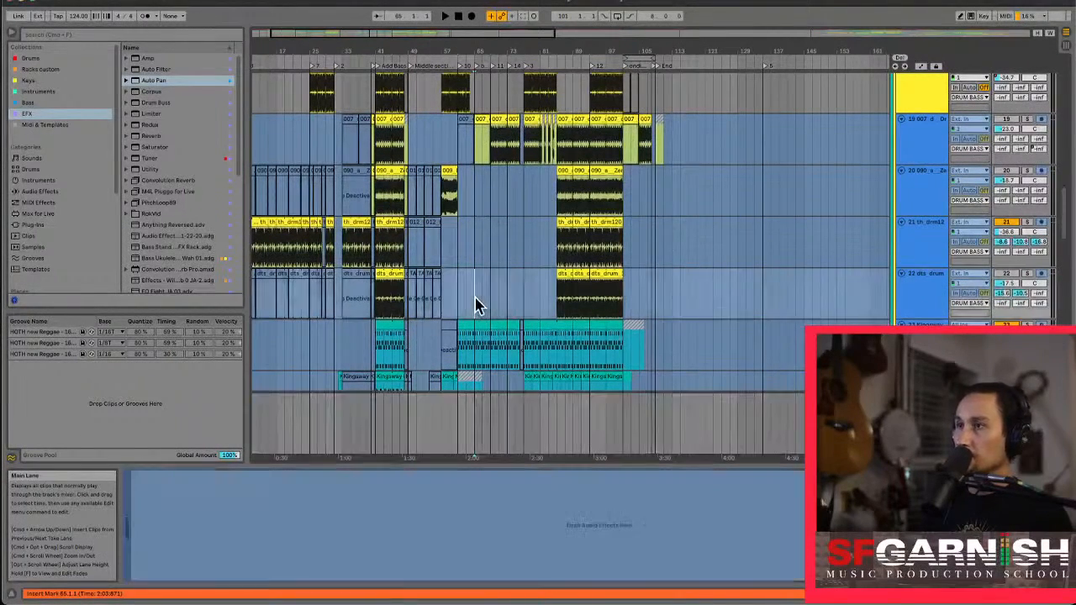
scroll(475, 304, "up", 4)
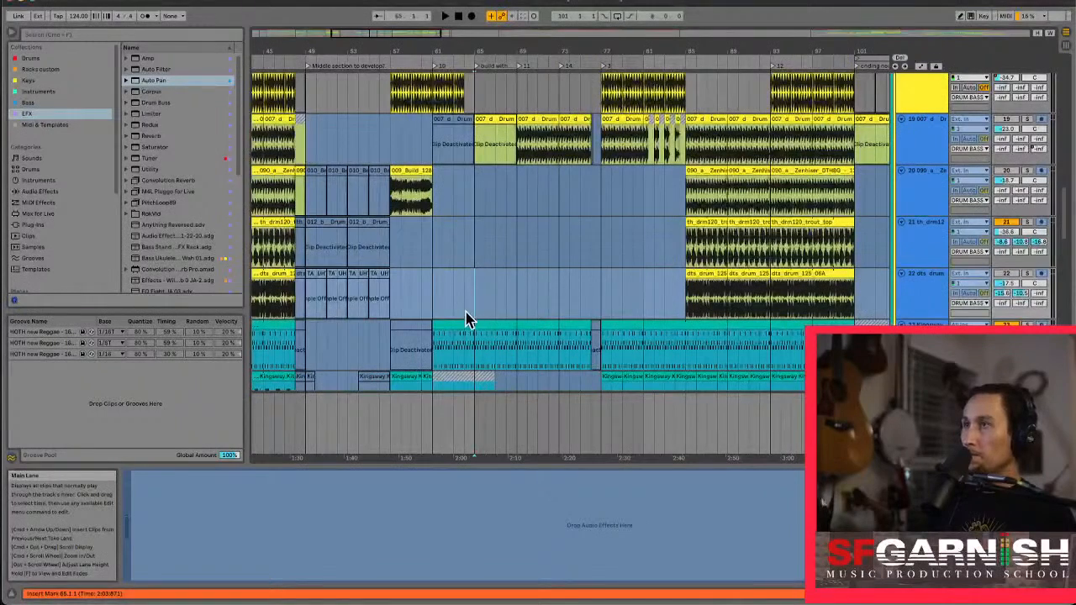
scroll(468, 320, "up", 2)
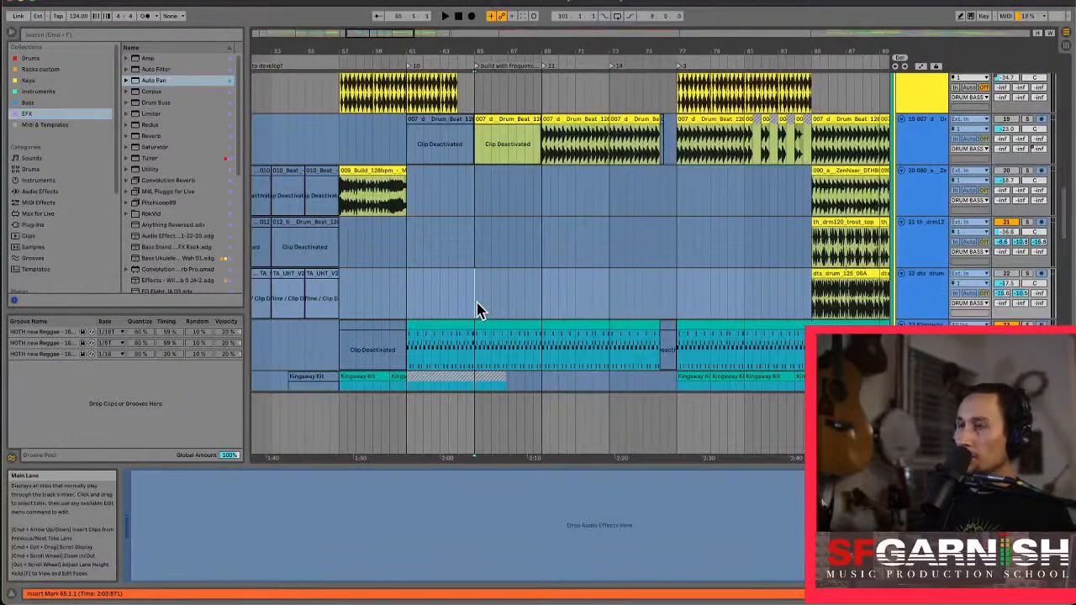
left_click(475, 419)
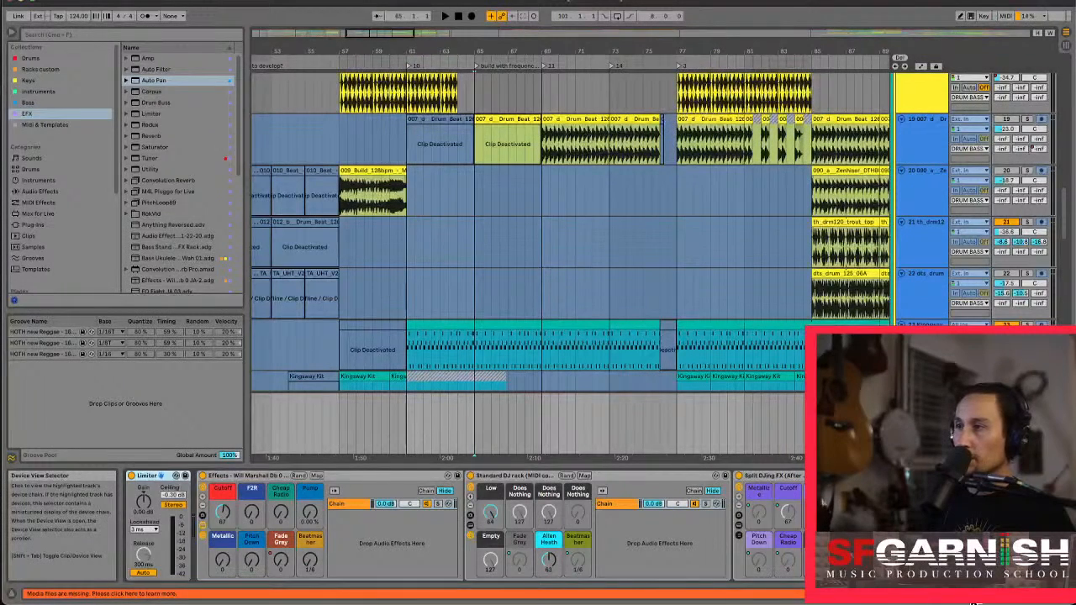
left_click_drag(974, 603, 1015, 604)
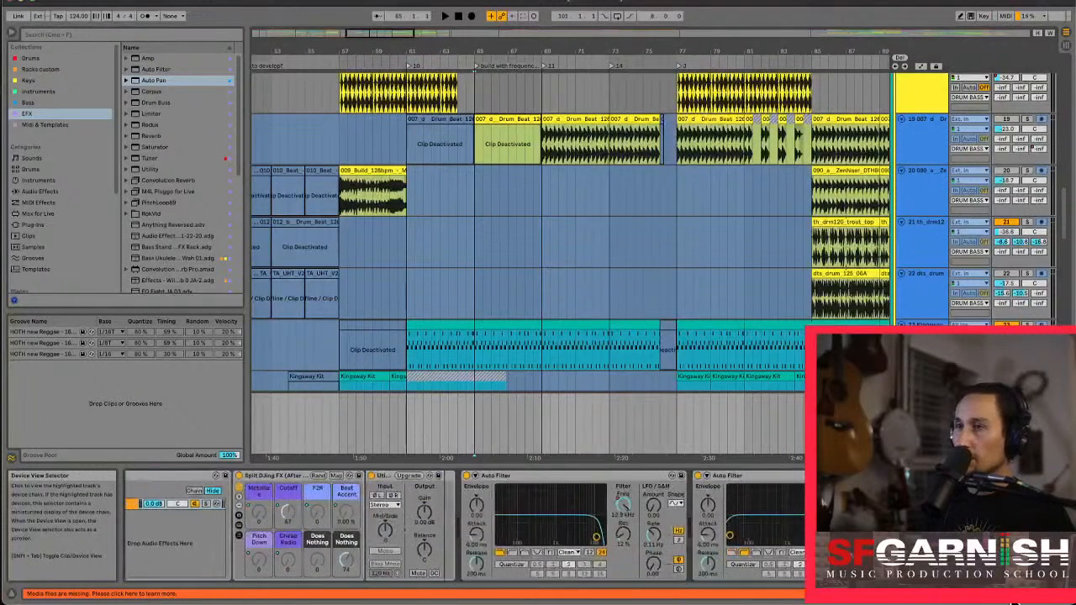
right_click(624, 510)
left_click(629, 512)
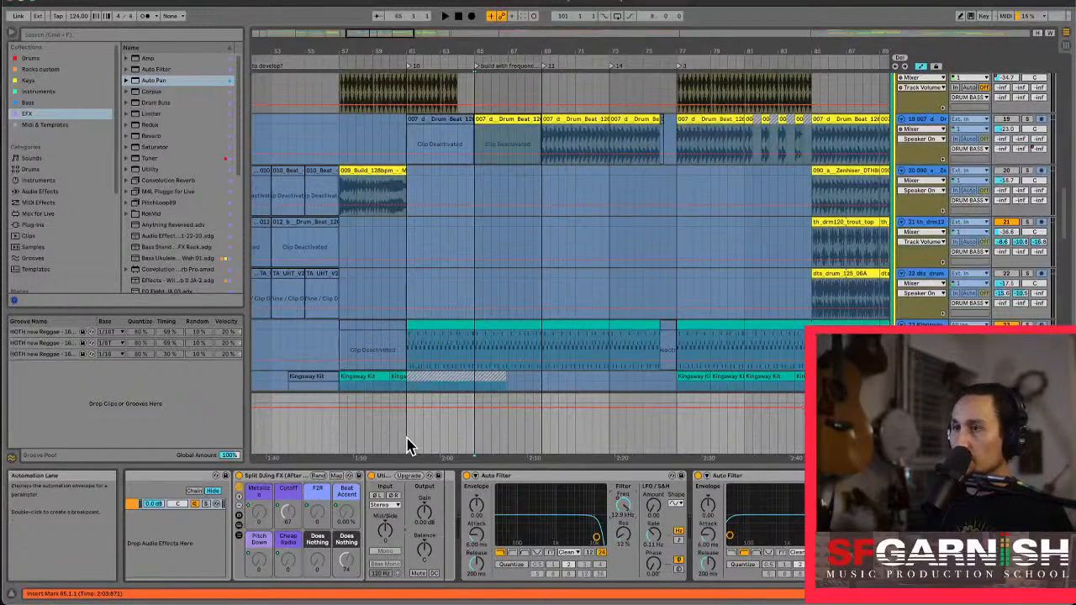
Draw a low-pass frequency drop to about 1.65 kHz on the master from bar 65 to bar 77 and play it back
left_click_drag(408, 446, 459, 447)
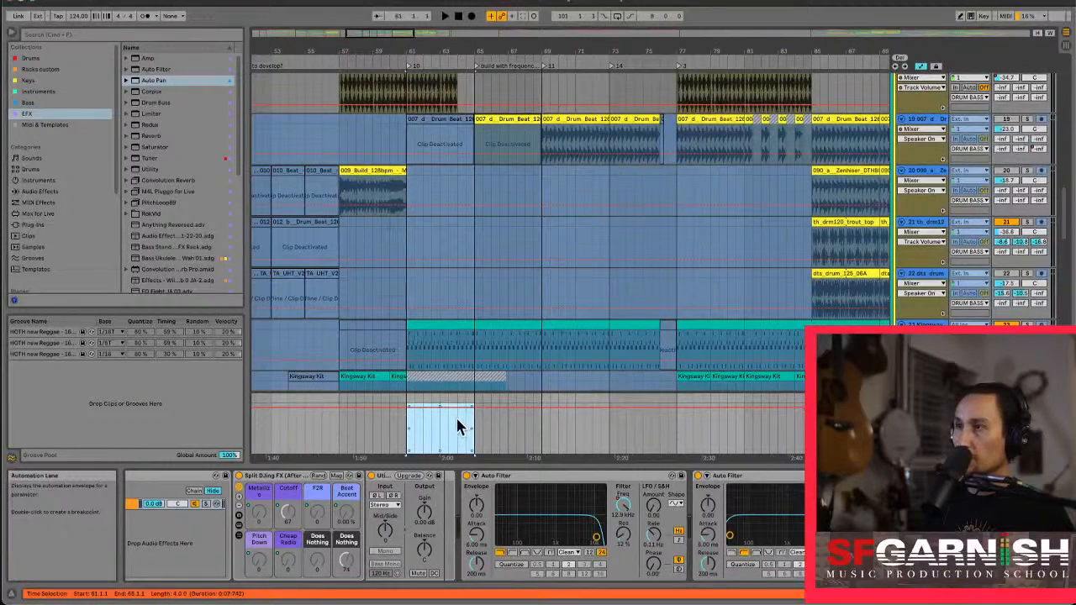
left_click(456, 416)
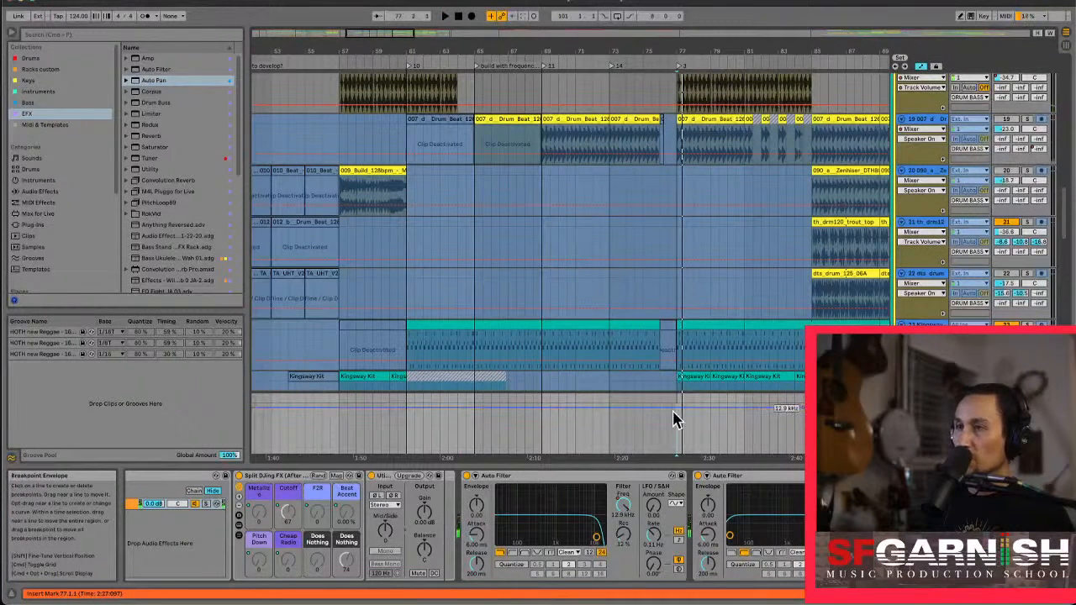
left_click_drag(678, 410, 677, 409)
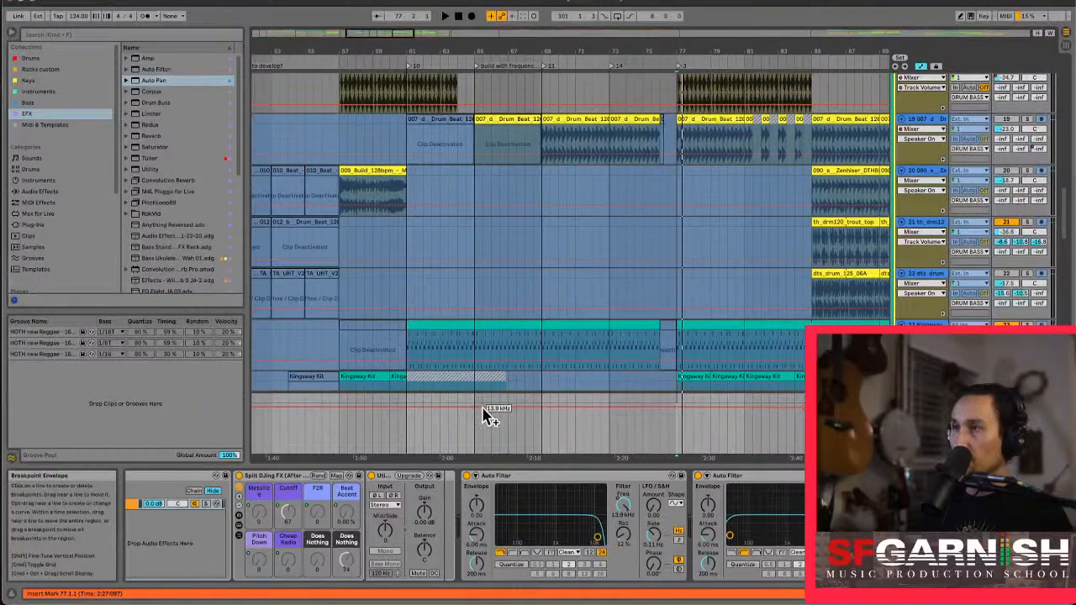
left_click_drag(483, 410, 483, 420)
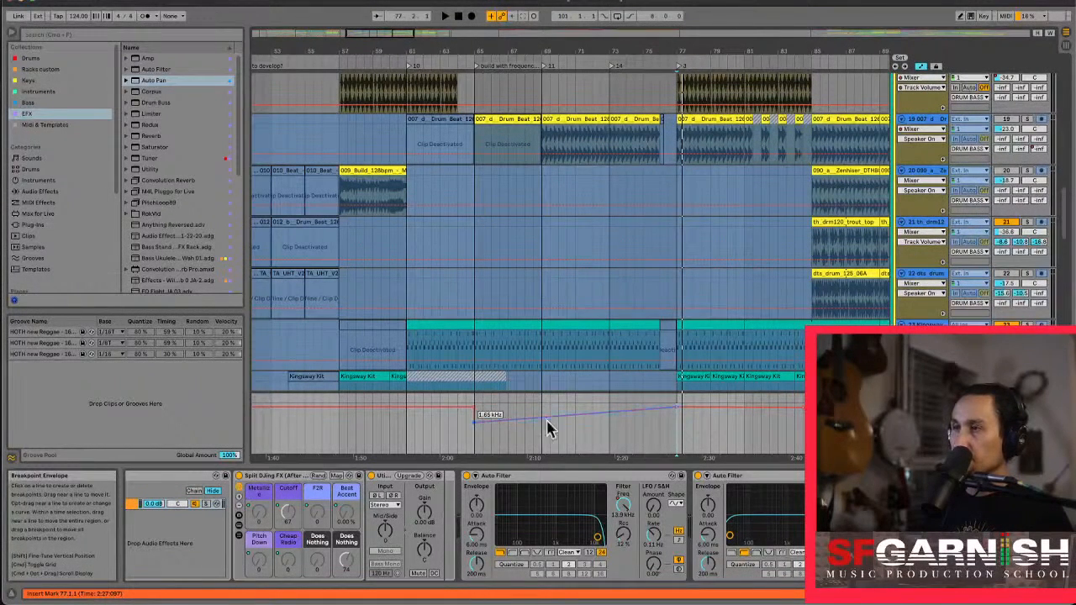
left_click_drag(668, 414, 669, 417)
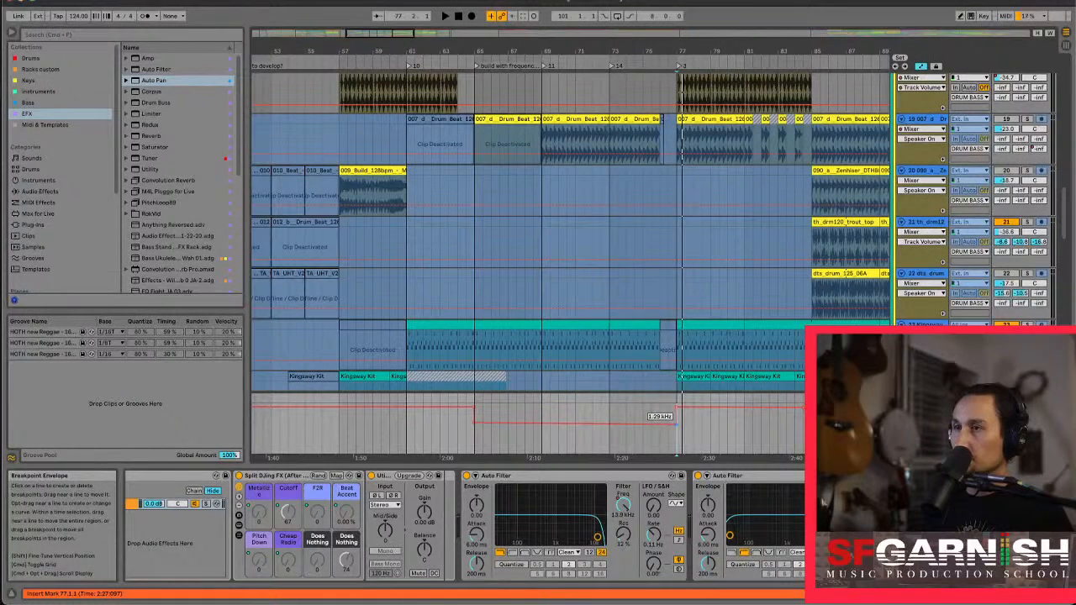
left_click(475, 448)
key("space")
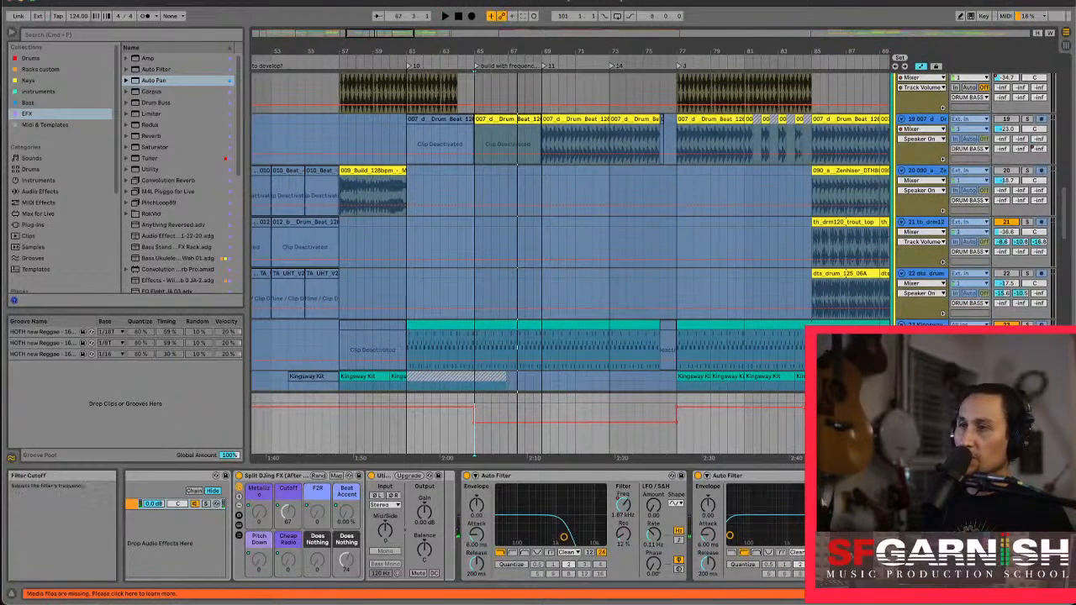
Automate the second Auto Filter's frequency at about 137 Hz from bar 65, falling gradually from bar 69 to bar 77
left_click(479, 437)
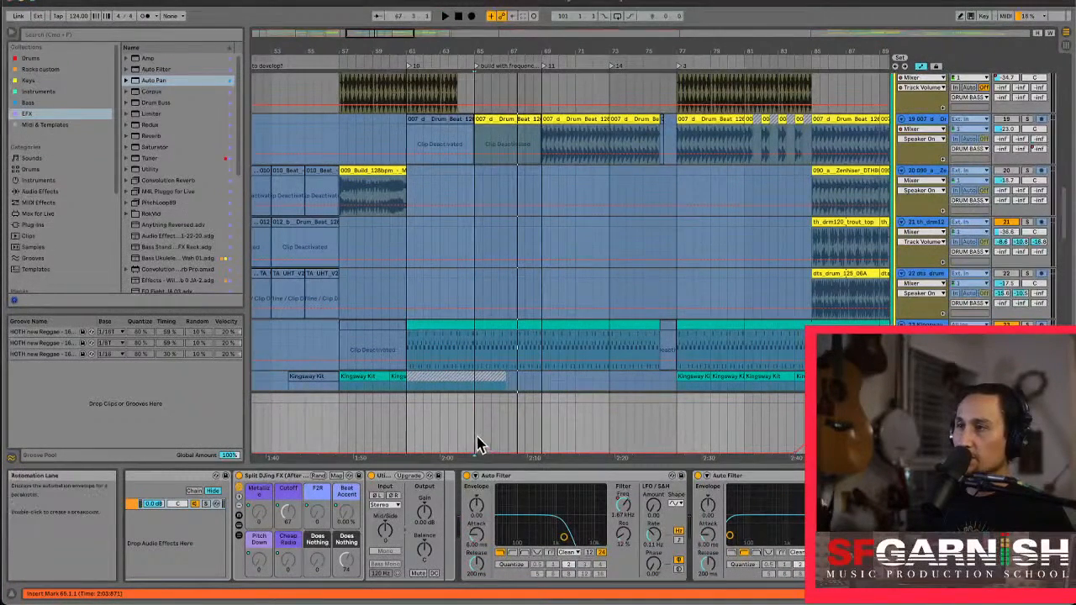
left_click_drag(492, 444, 649, 431)
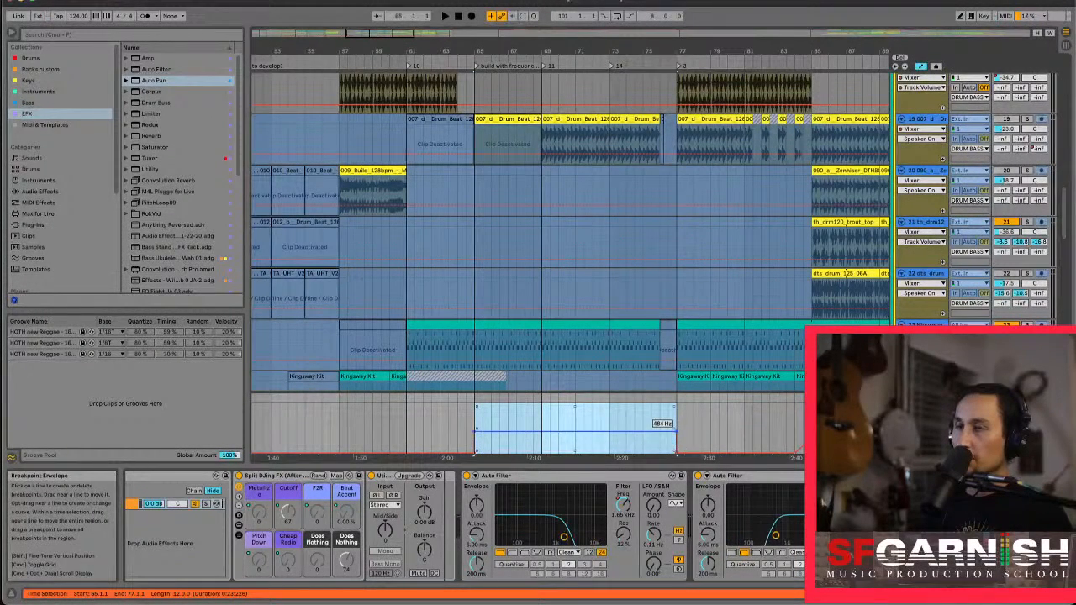
left_click(476, 422)
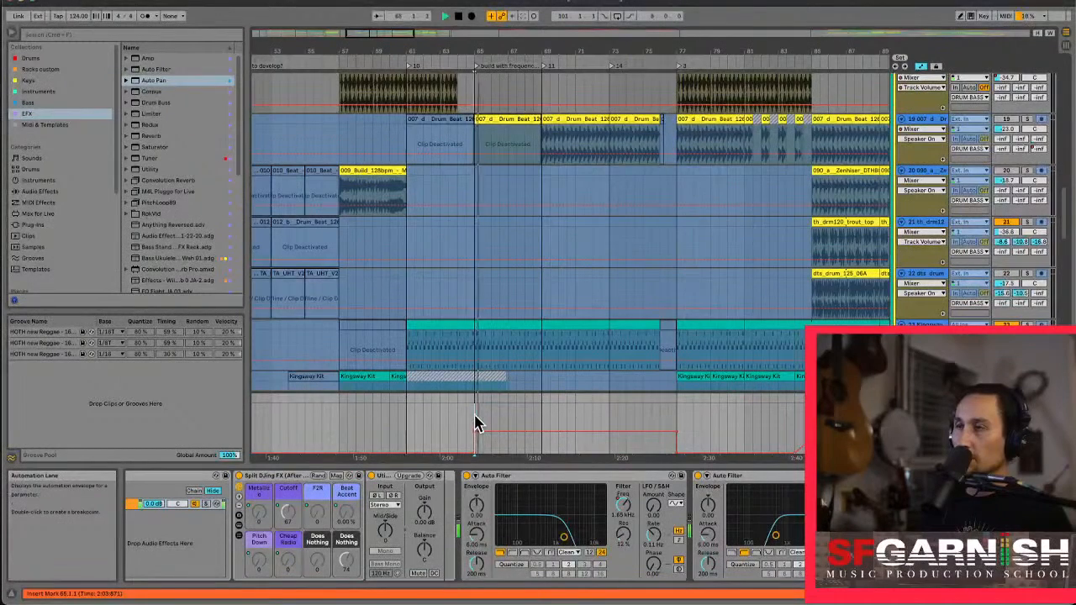
left_click_drag(539, 437, 540, 445)
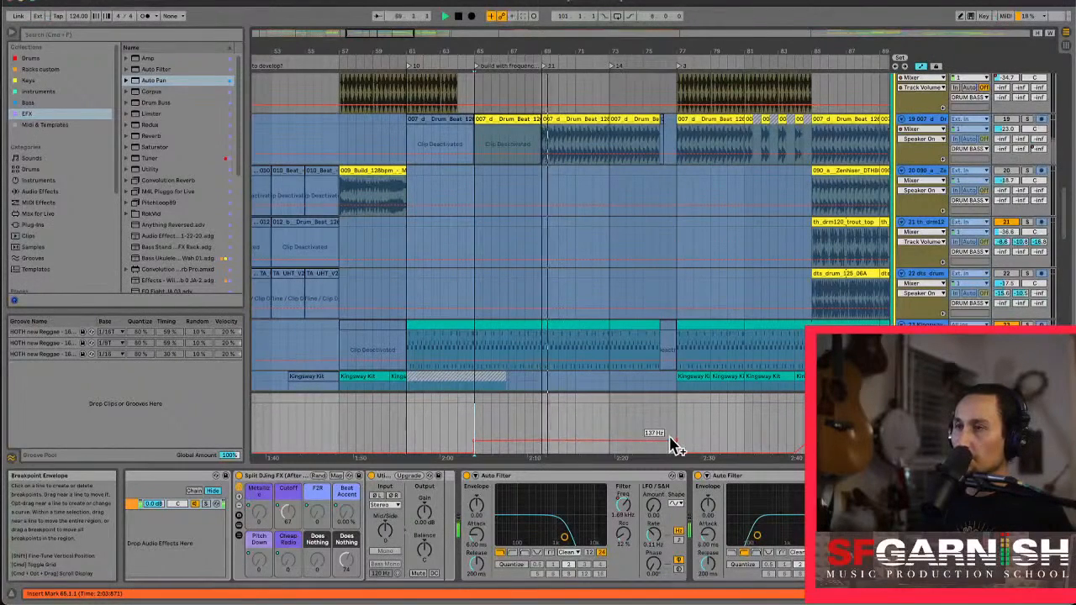
mouse_move(678, 447)
left_mouse_down()
mouse_move(677, 422)
mouse_move(678, 453)
left_mouse_up()
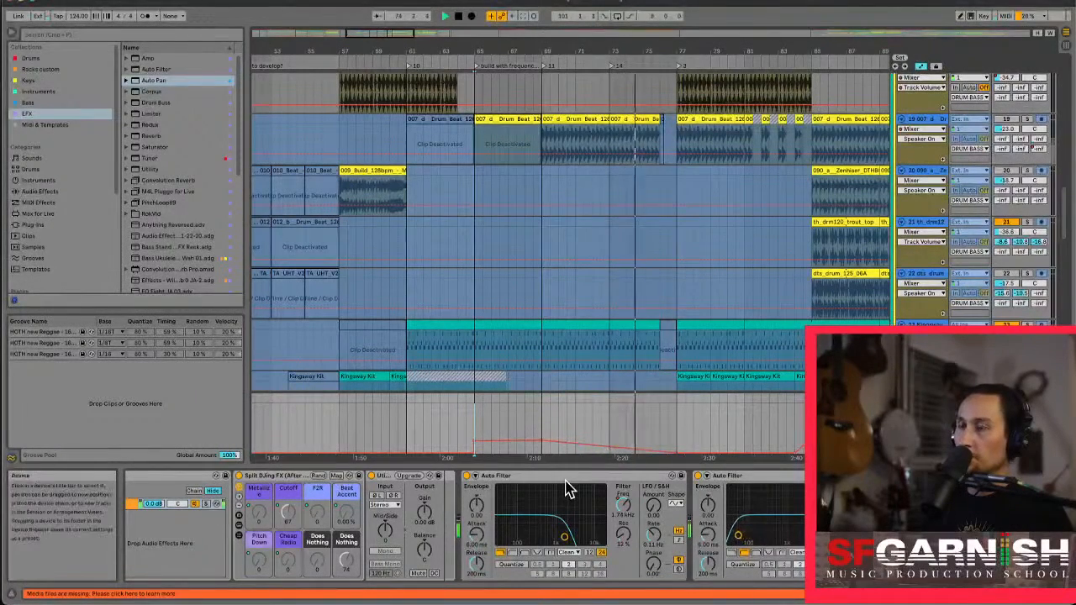
Shape the low-pass frequency automation to ramp down into bar 65 and rise from bar 71 to about 18.9 kHz at bar 77, raising the dip slightly
left_click(624, 508)
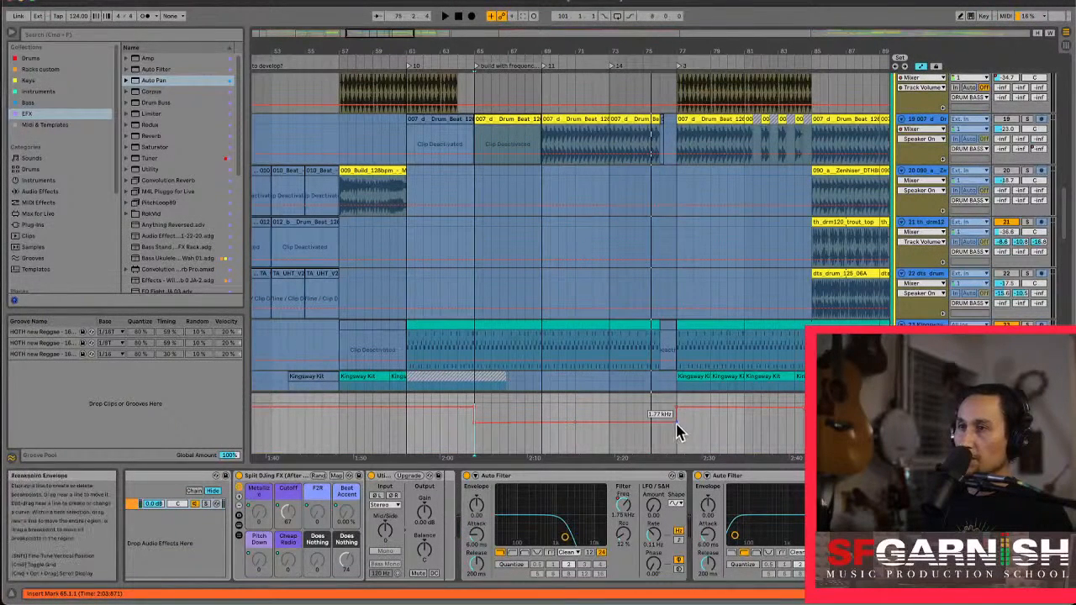
left_click(441, 448)
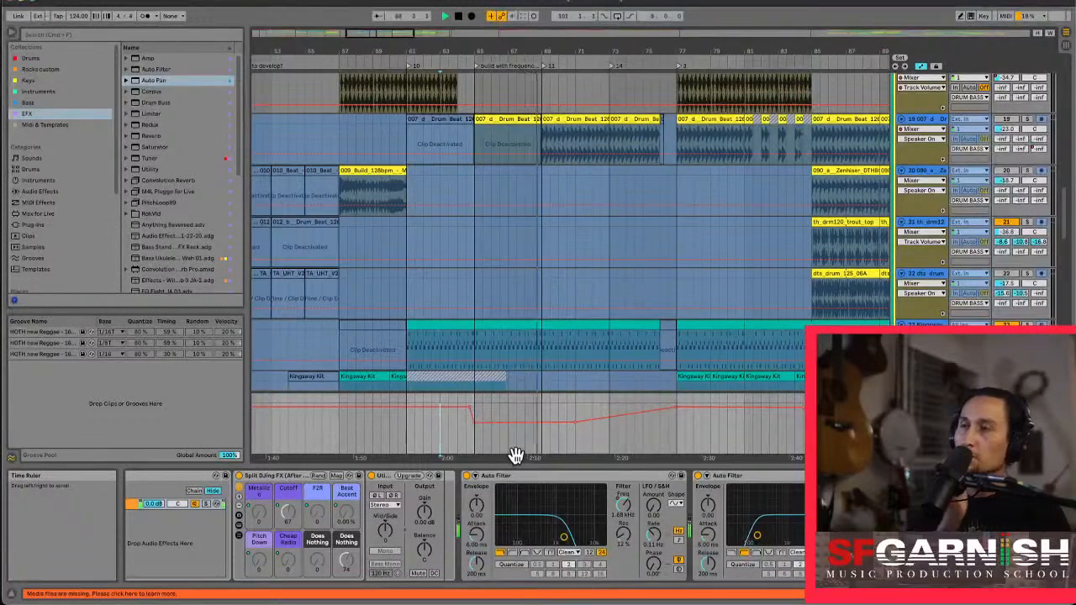
left_click(458, 445)
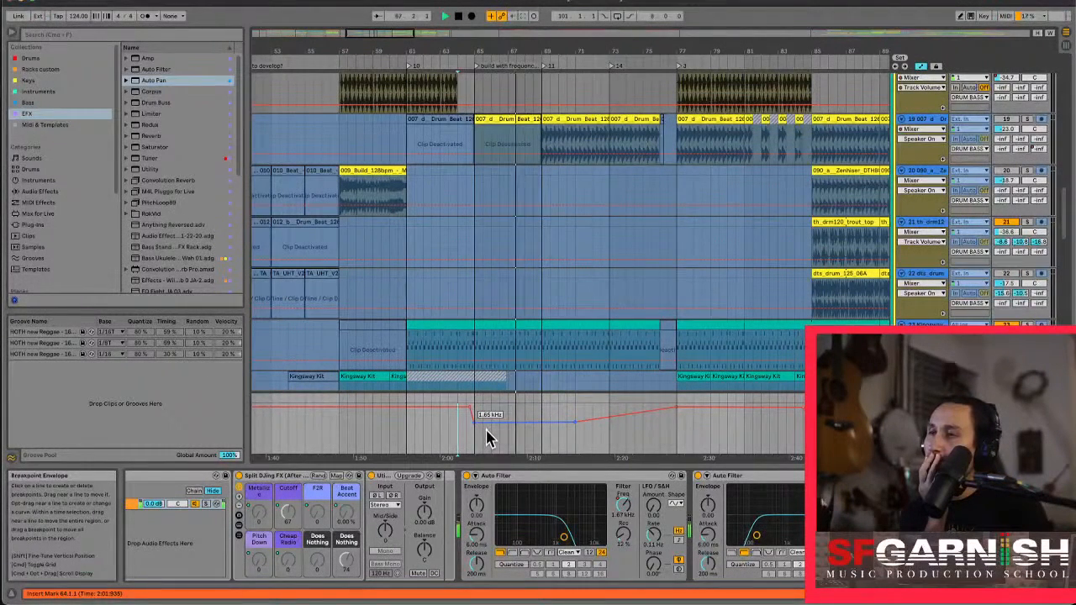
left_click_drag(488, 437, 488, 433)
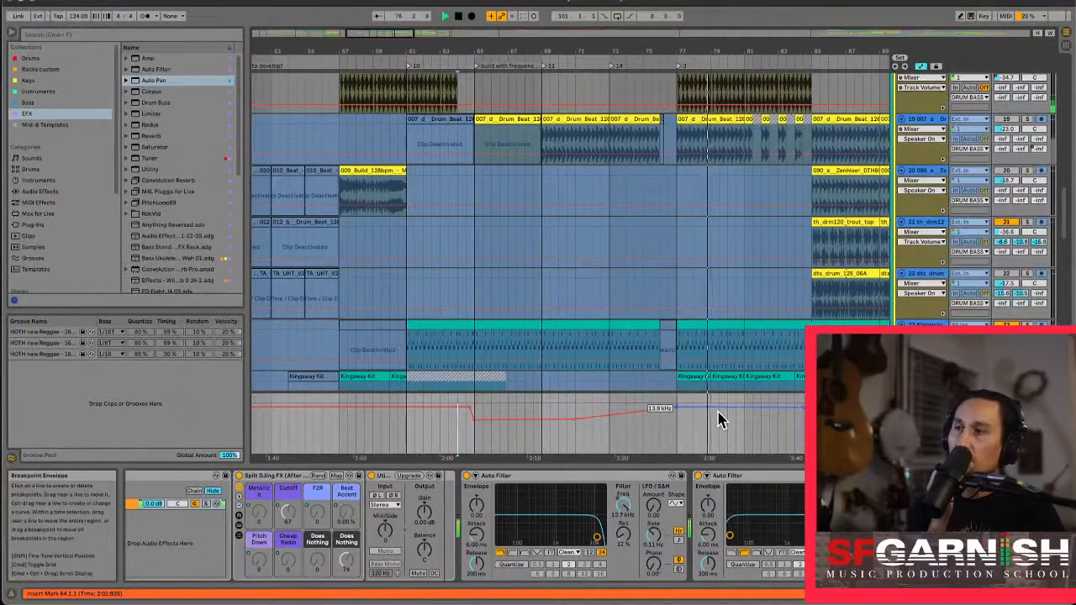
left_click_drag(719, 421, 719, 406)
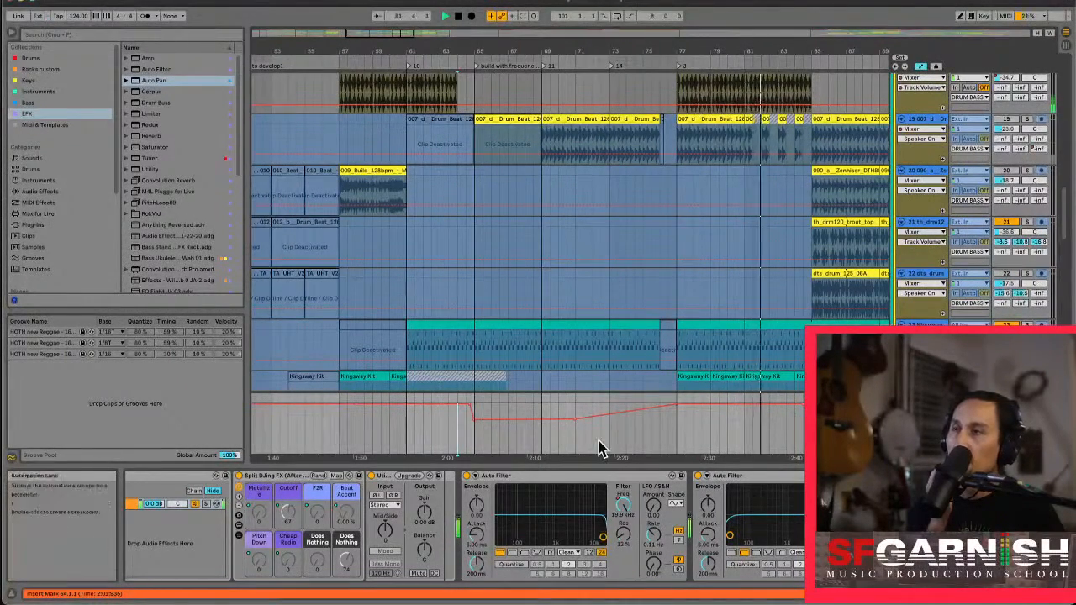
Set the low-pass frequency dip between bar 85 and about bar 91 to about 3.93 kHz and play through to the ending section
left_click_drag(379, 32, 412, 33)
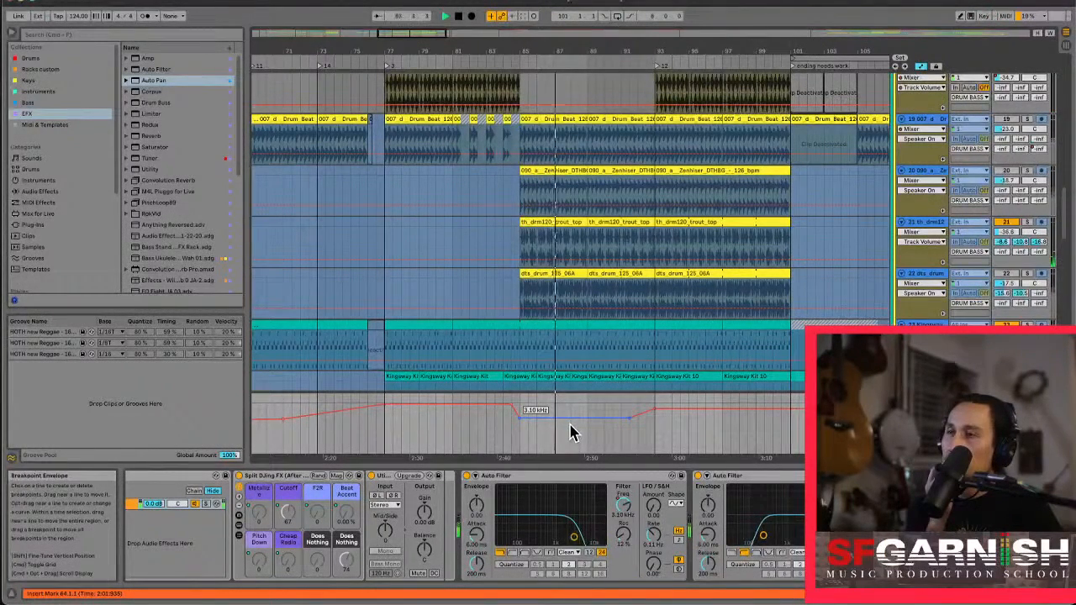
left_click_drag(570, 432, 571, 432)
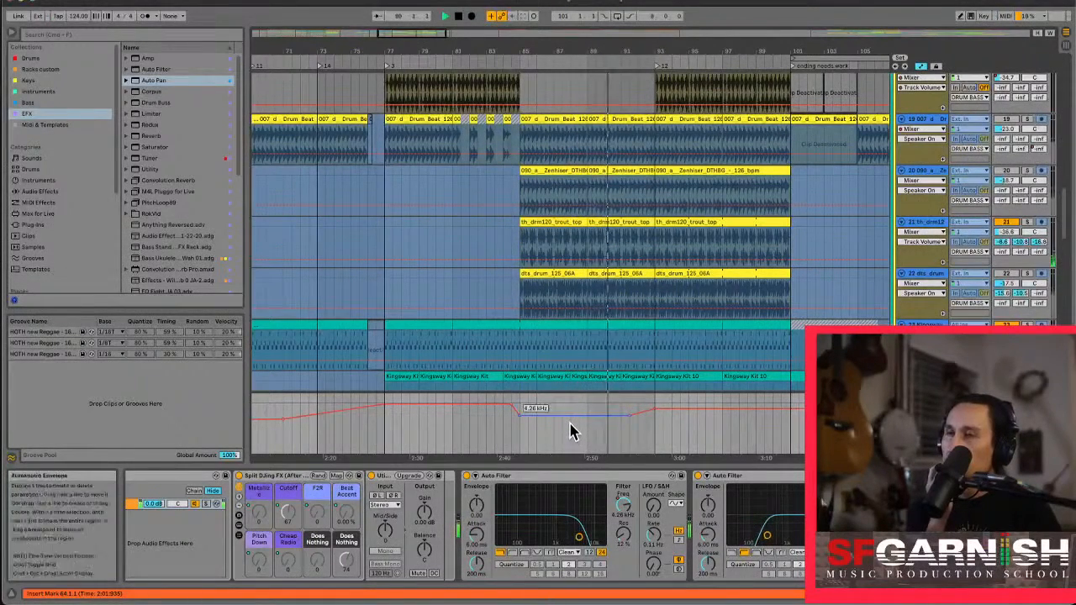
left_click_drag(570, 433, 570, 432)
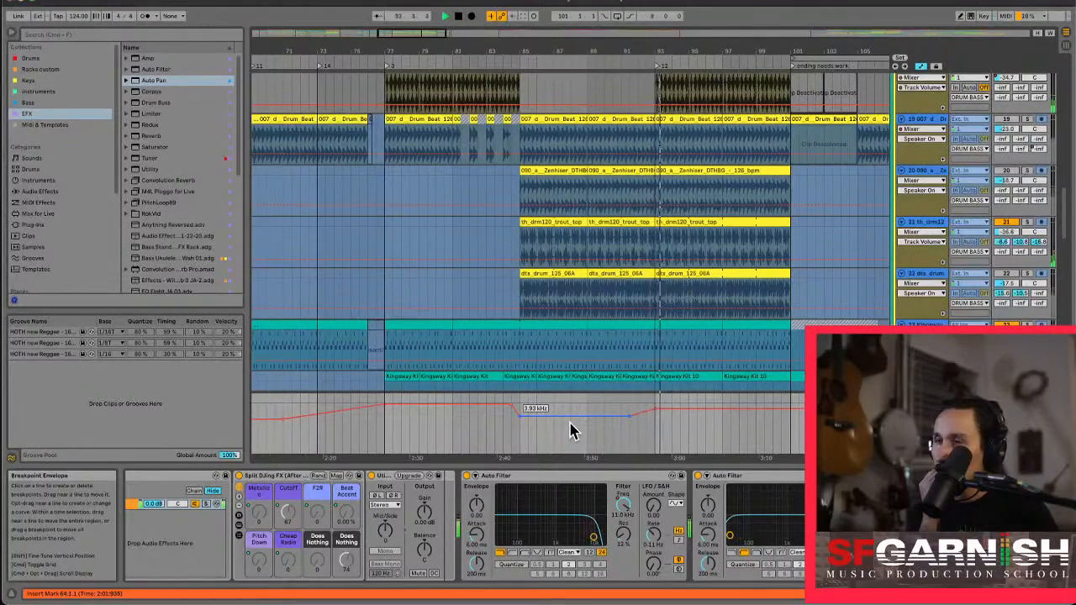
left_click_drag(409, 35, 429, 34)
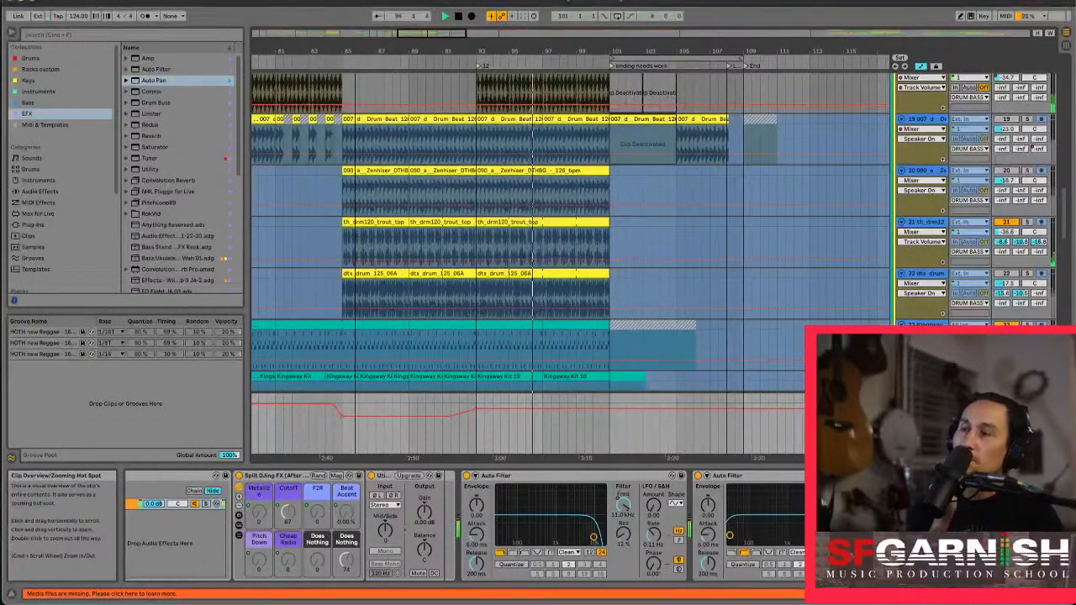
left_click_drag(429, 34, 435, 34)
left_click_drag(430, 34, 447, 35)
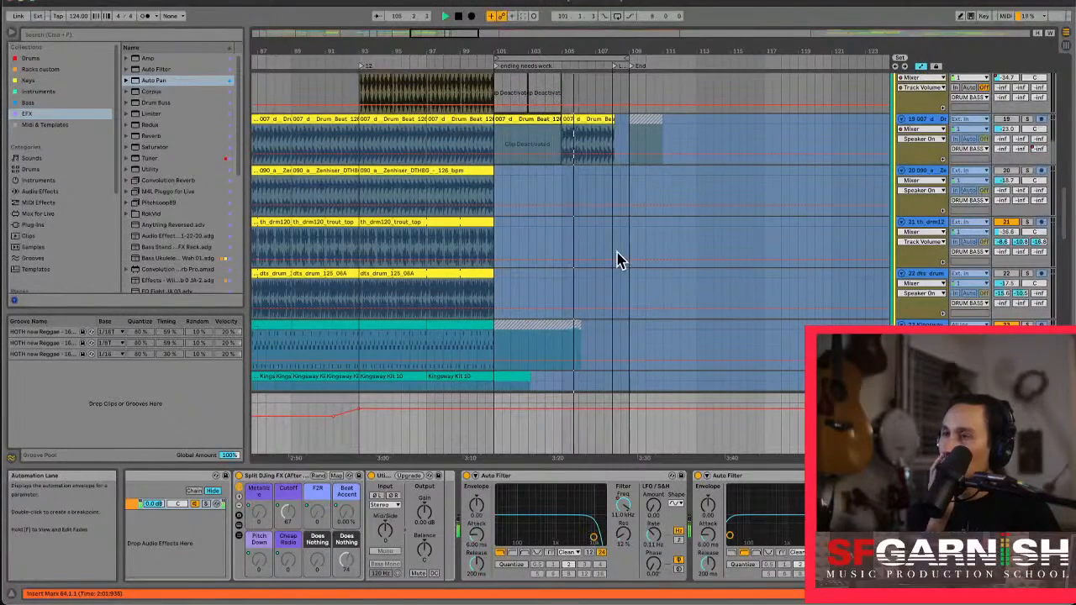
Raise the master's low-pass frequency automation from bar 93 onward to about 19.9 kHz and play back the ending section
scroll(616, 260, "up", 10)
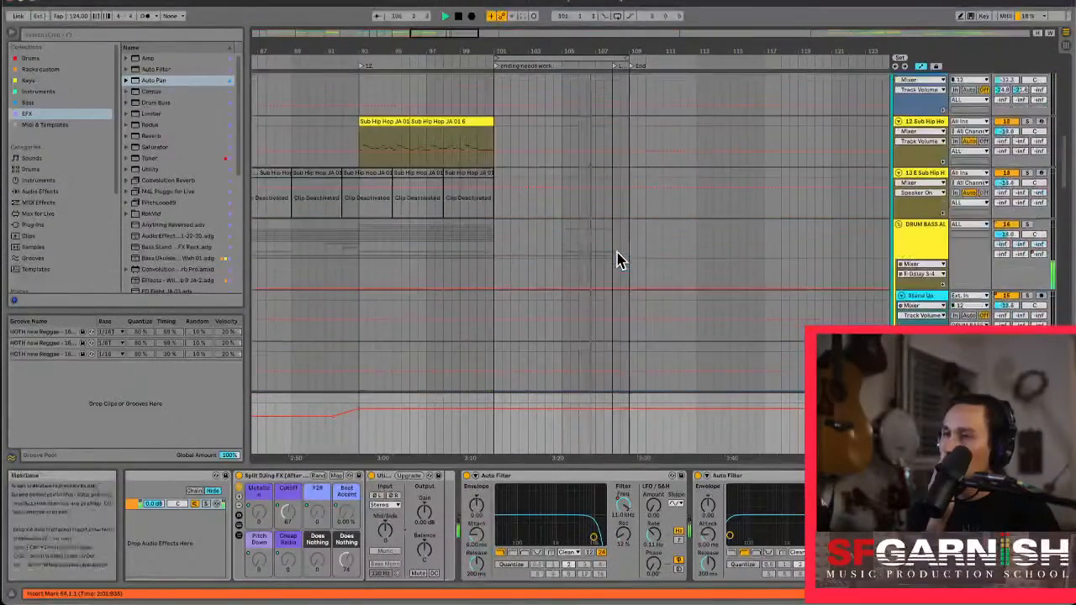
scroll(616, 260, "up", 5)
scroll(616, 260, "down", 8)
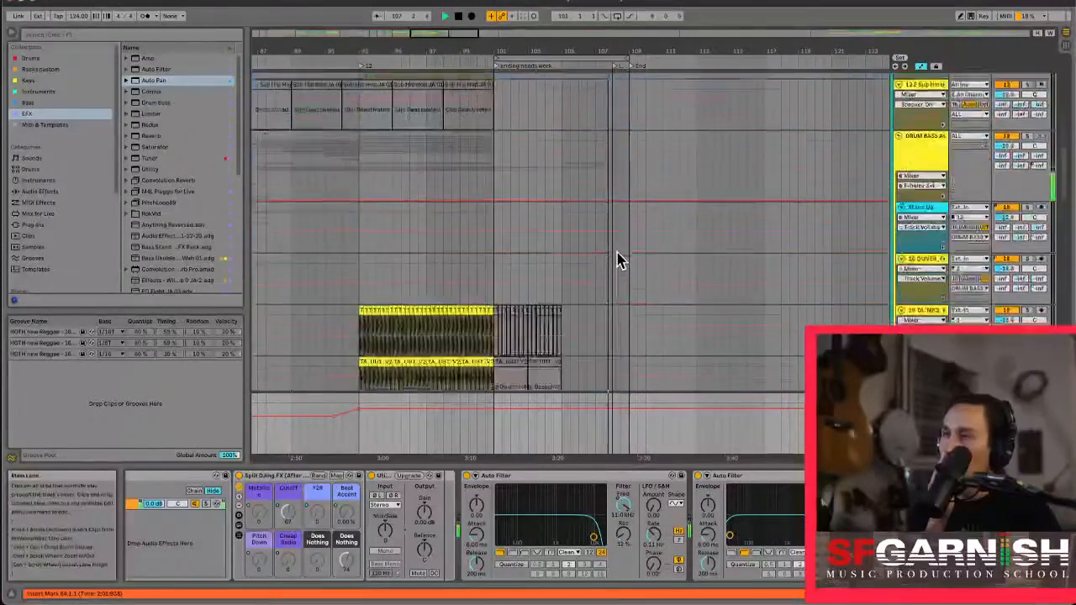
scroll(617, 259, "down", 4)
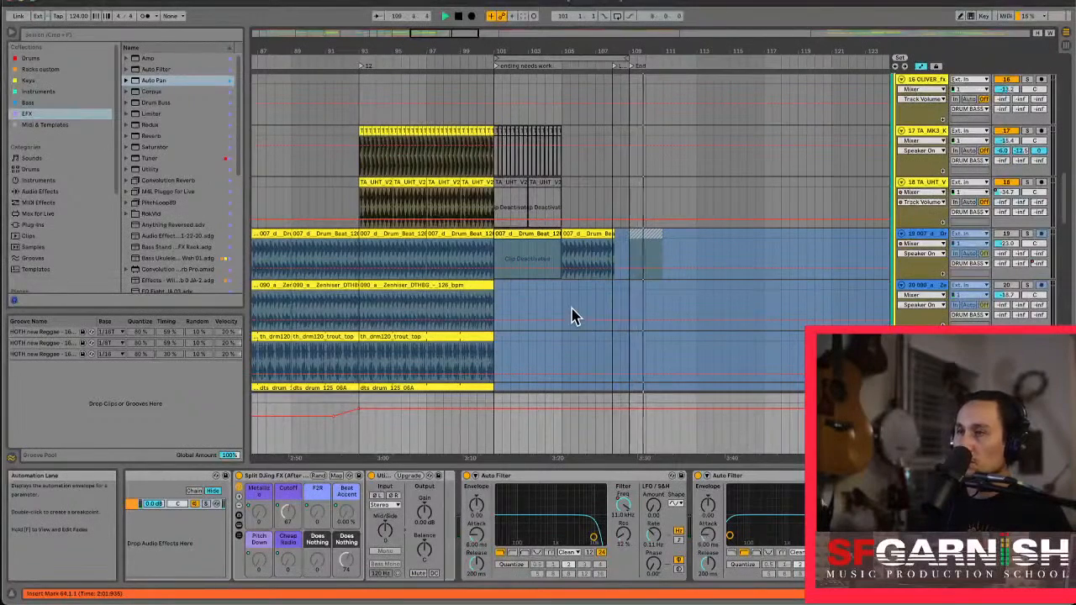
left_click(574, 306)
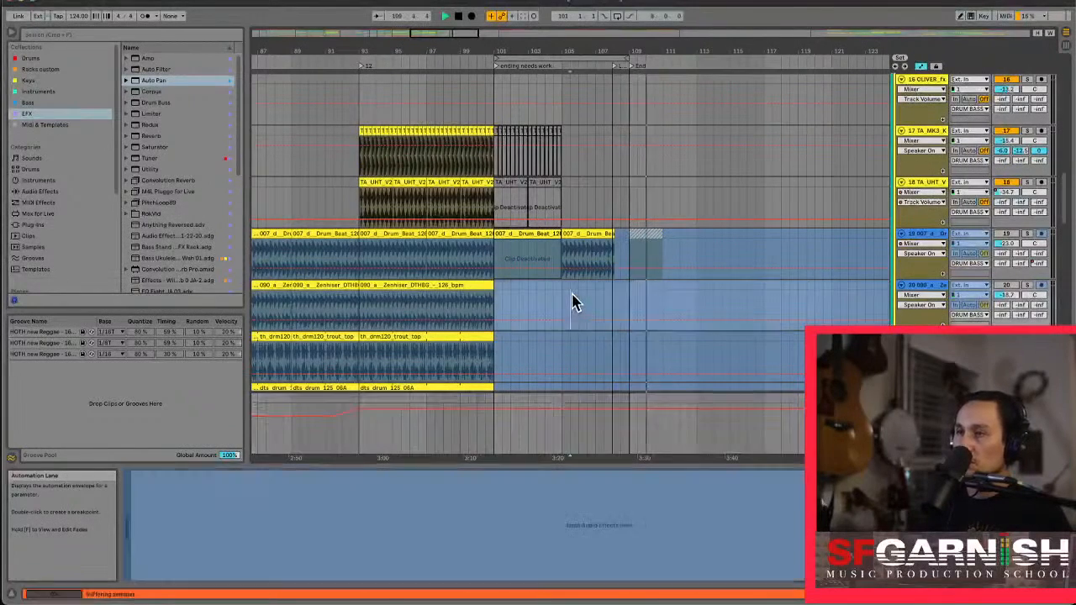
left_click(589, 450)
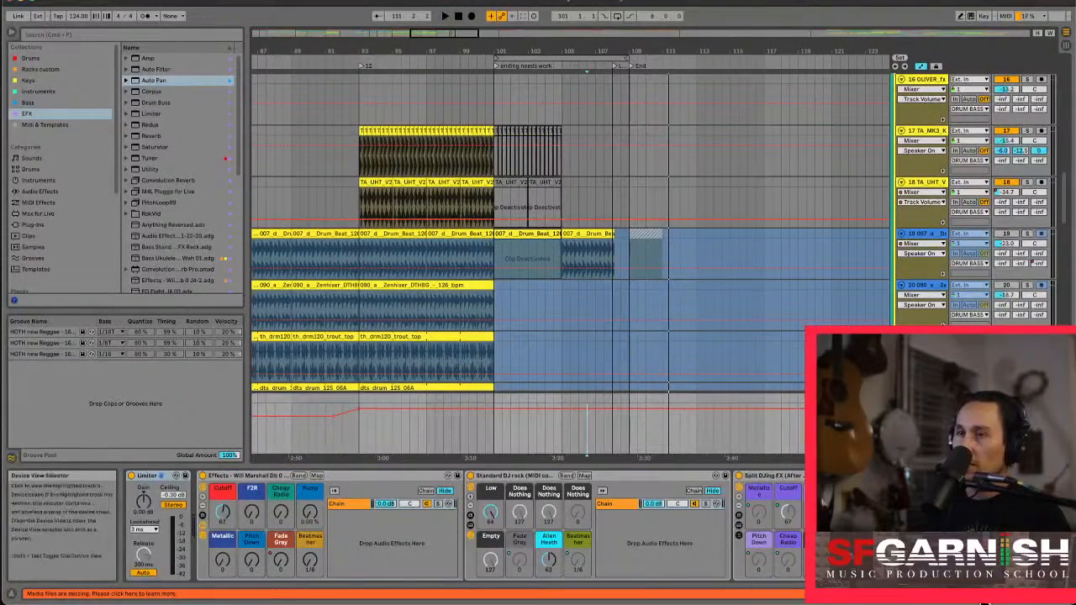
scroll(757, 529, "right", 5)
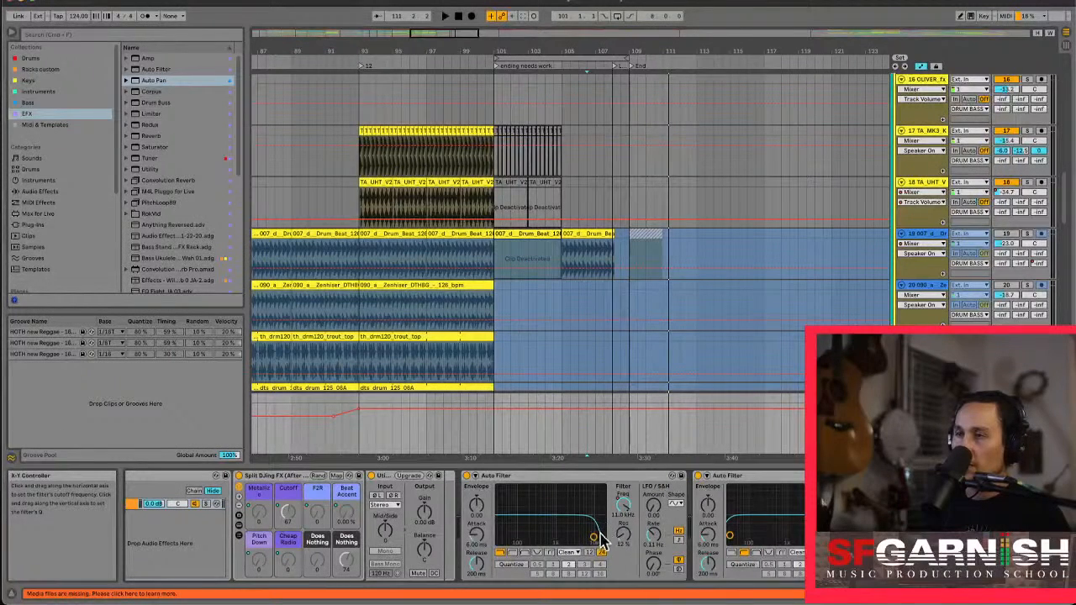
left_click_drag(555, 425, 555, 419)
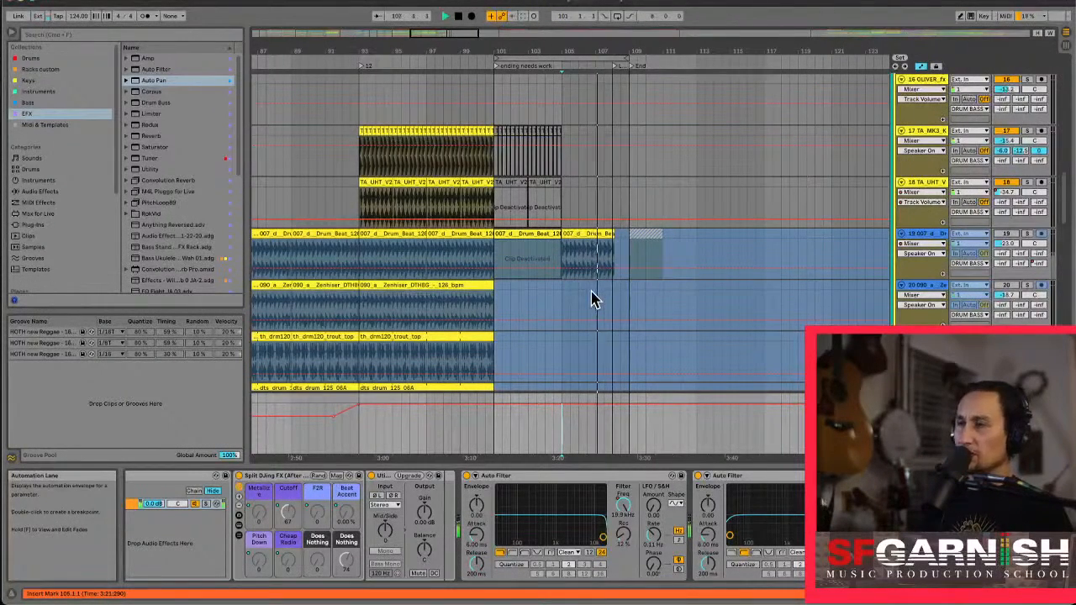
Automate the Fade Grey macro of the master's effects rack with a small bump peaking at about 15 near bar 106
scroll(458, 563, "left", 5)
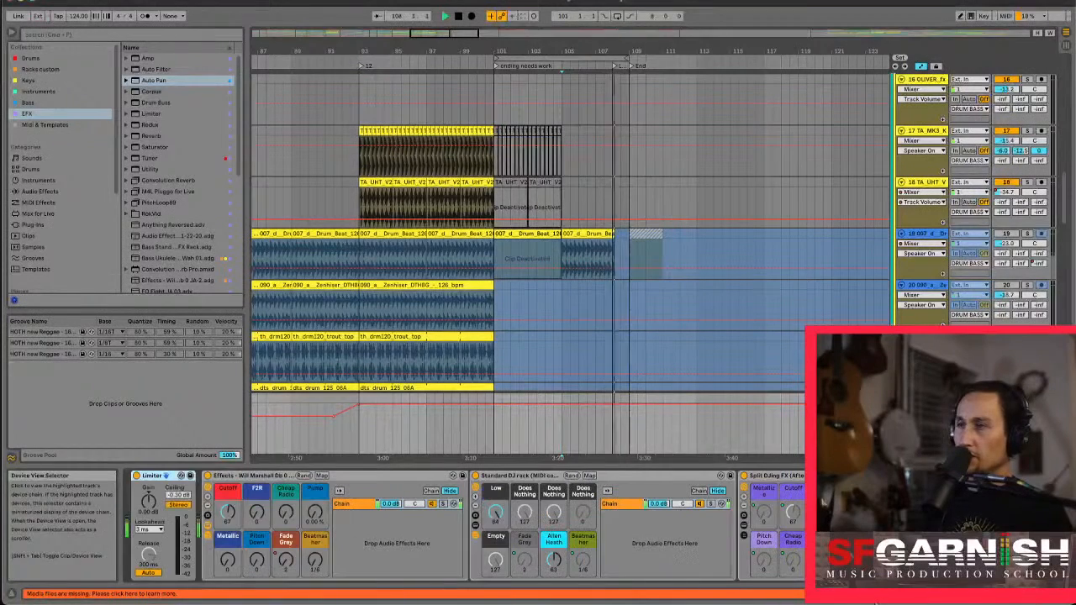
left_click(289, 558)
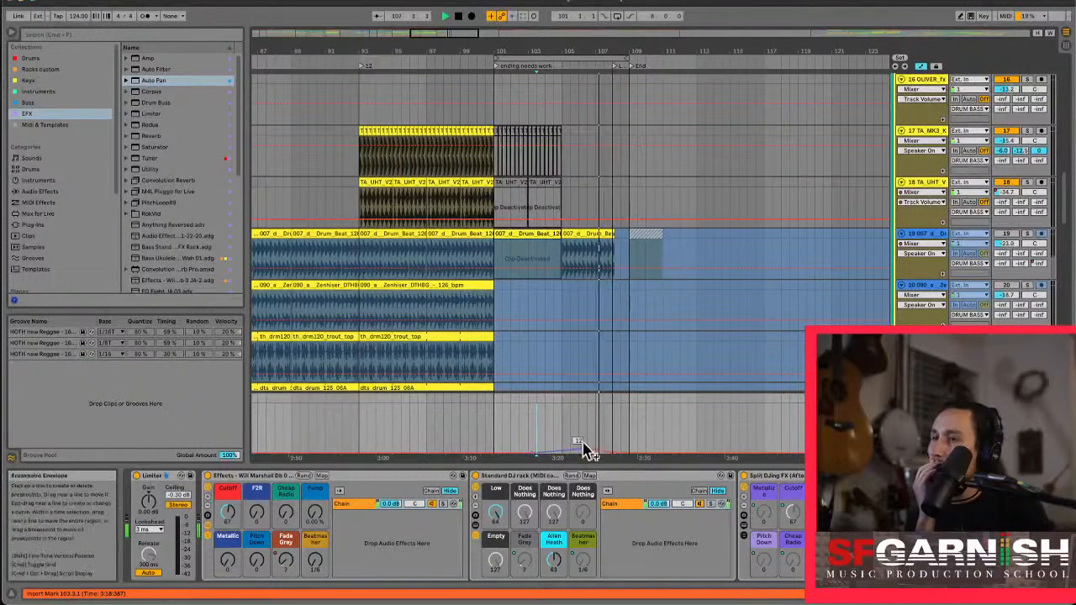
mouse_move(589, 455)
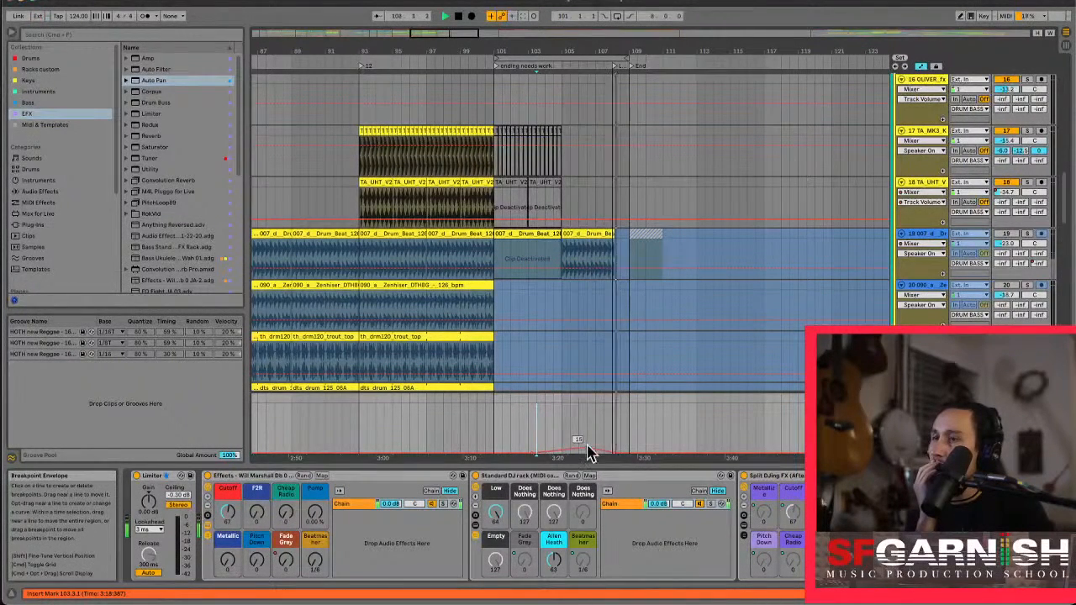
left_click(583, 363)
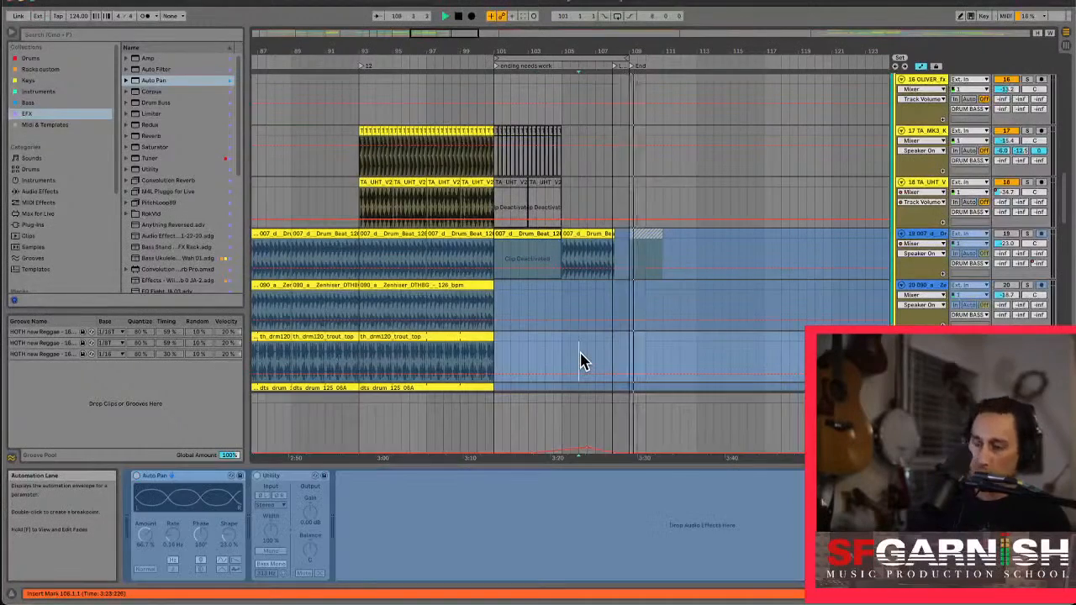
Zoom out to the whole arrangement, hide the browser and save the Live Set as a new version numbered 08
key("minus")
key("minus")
key("minus")
left_click(257, 173)
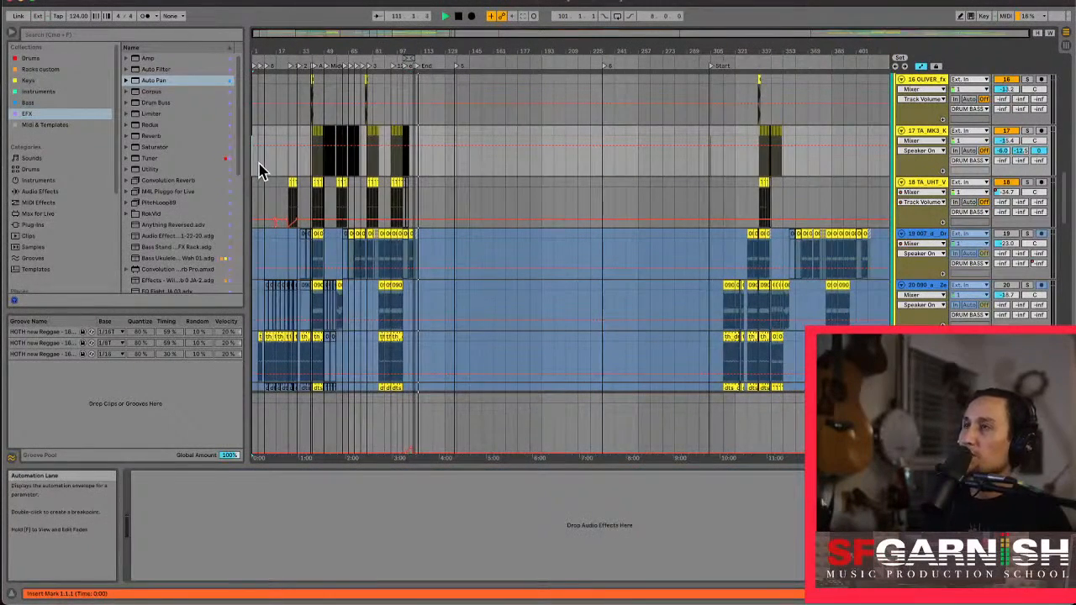
left_click(11, 37)
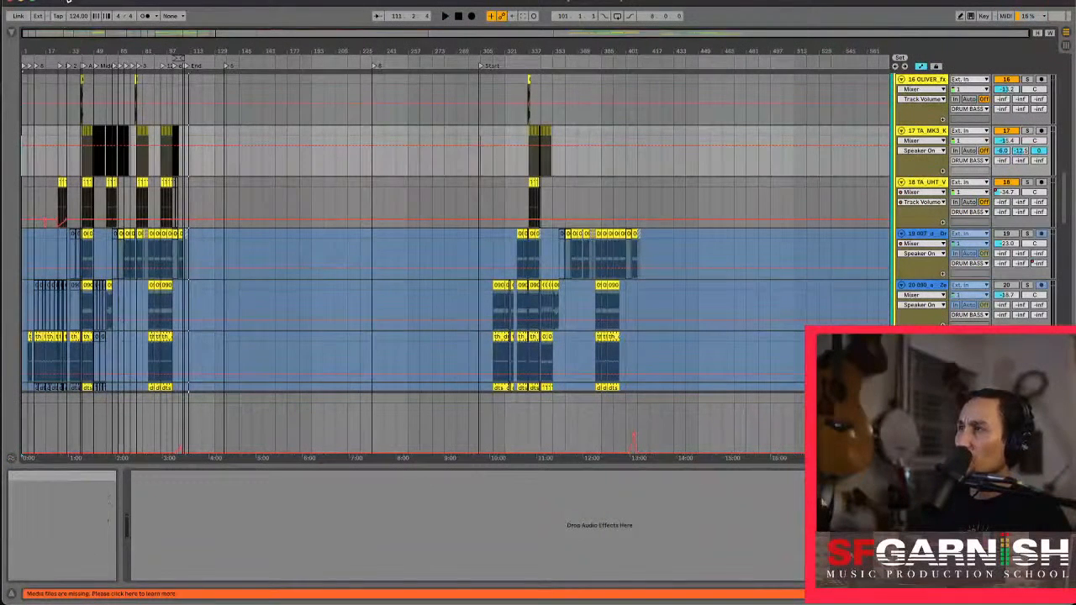
left_click(63, 2)
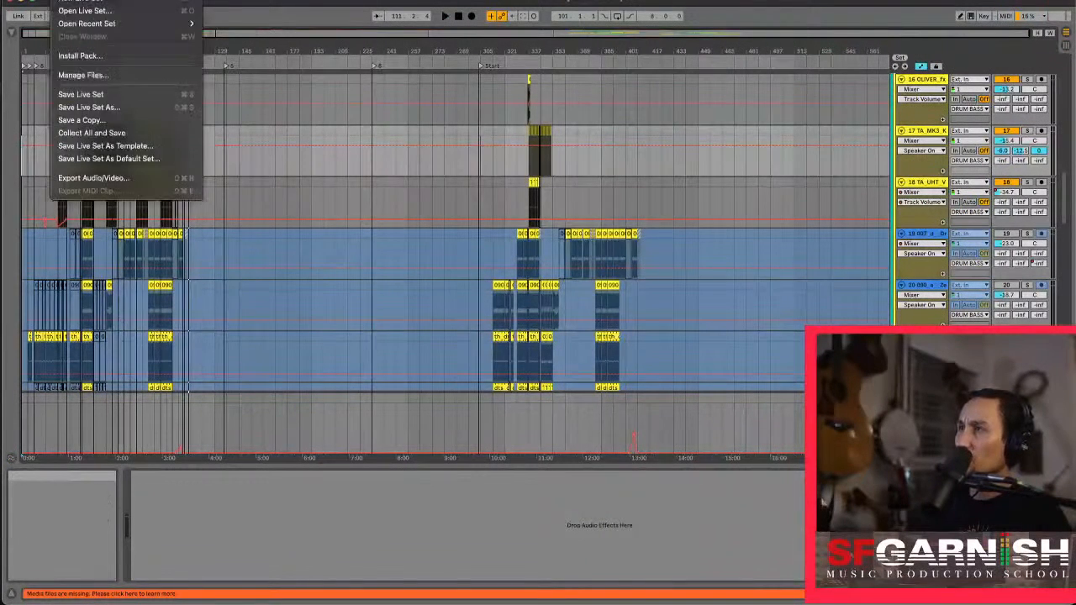
left_click(132, 109)
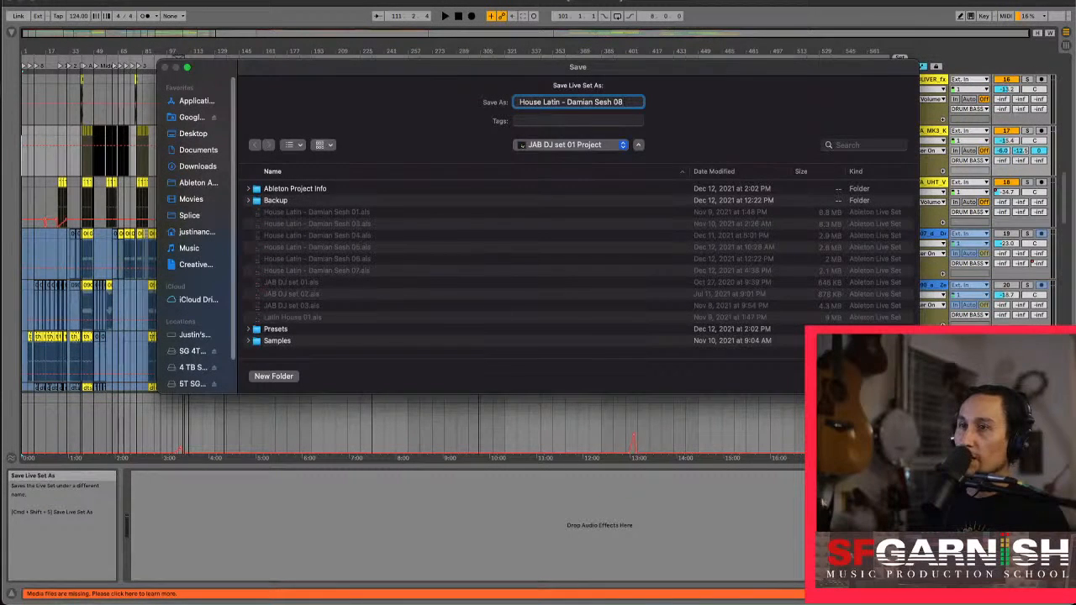
key("Return")
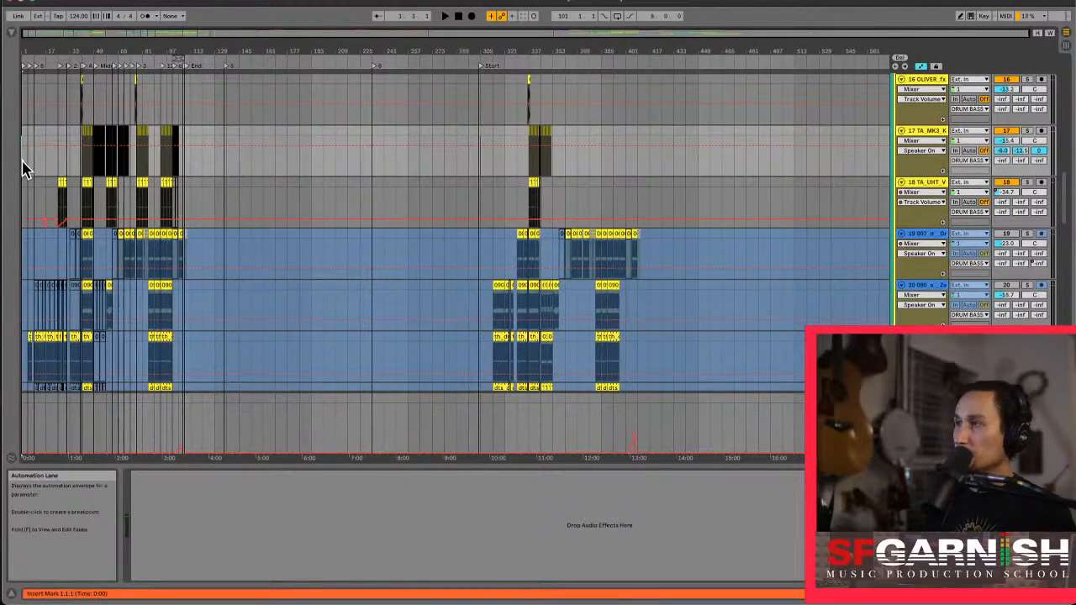
Export the master from bar 1 with a render length of 108 bars as an MP3 named after the version 08 set
left_click_drag(25, 168, 487, 174)
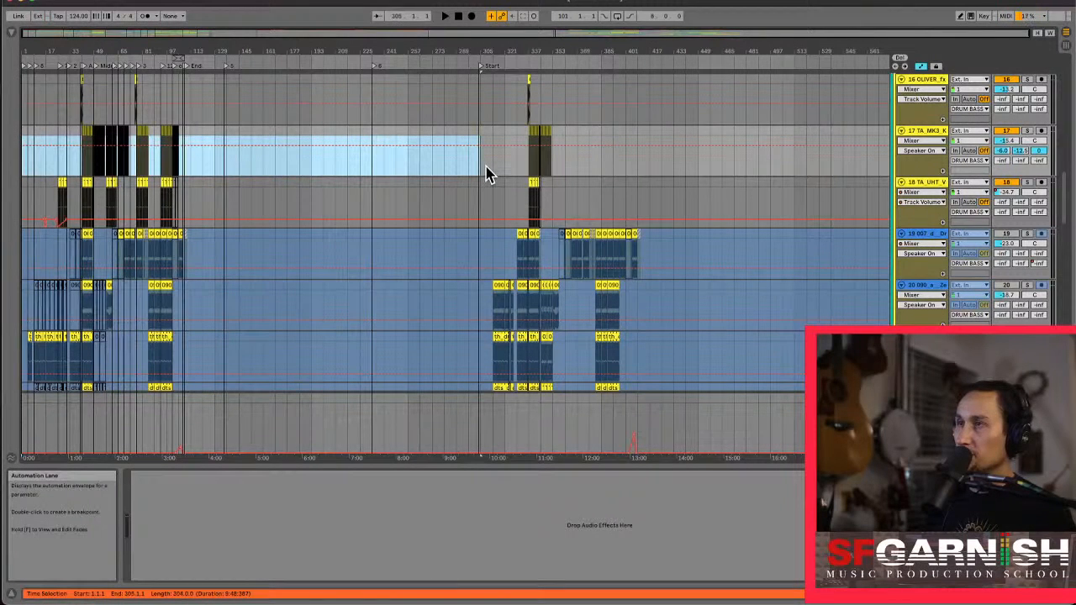
left_click(187, 168)
left_click_drag(187, 168, 5, 163)
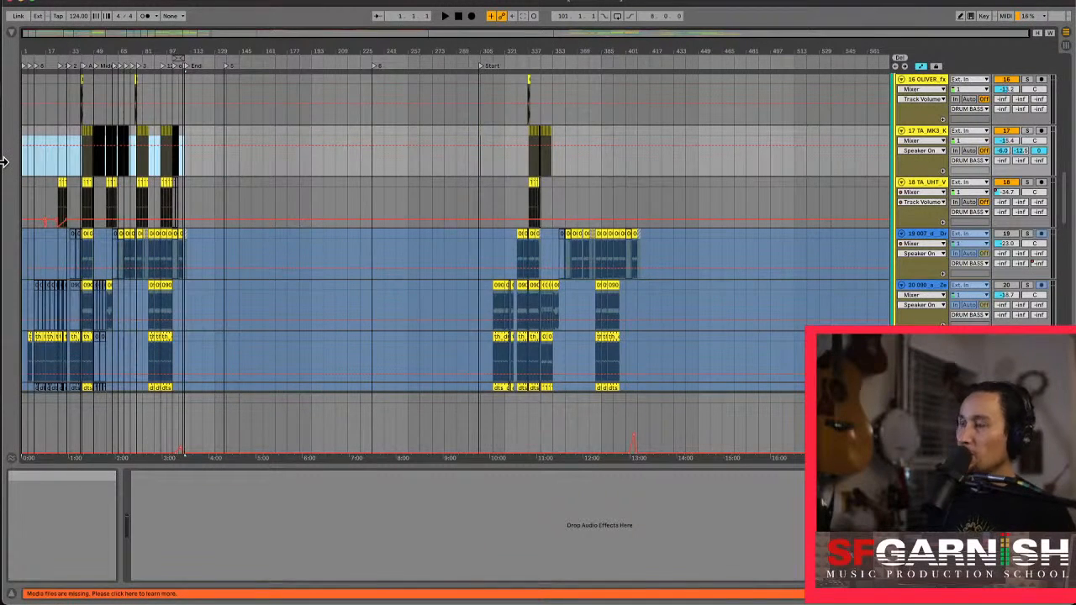
key("ctrl+shift+r")
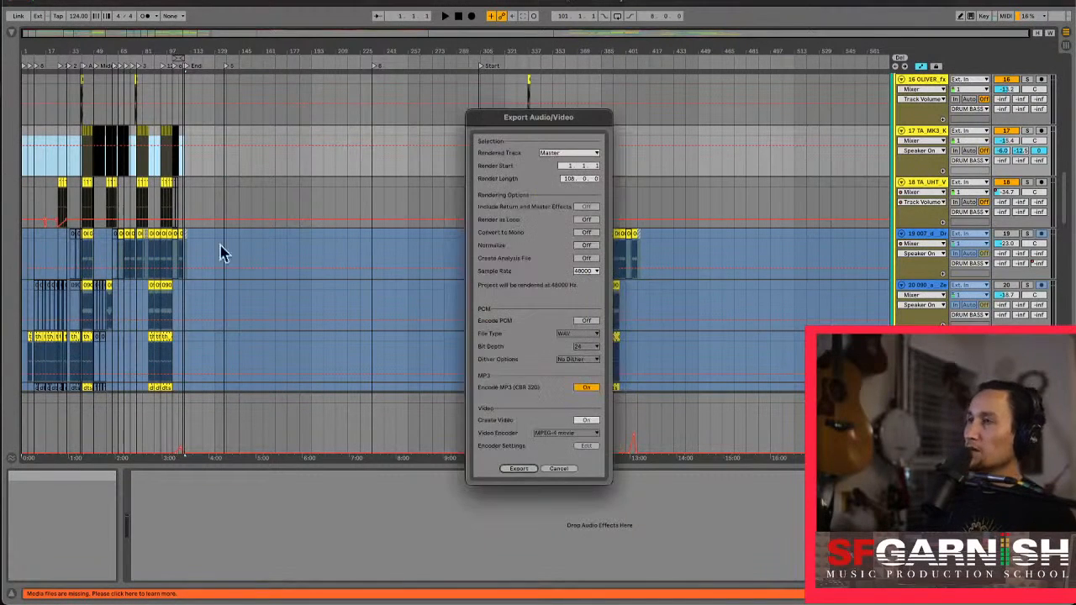
left_click(519, 470)
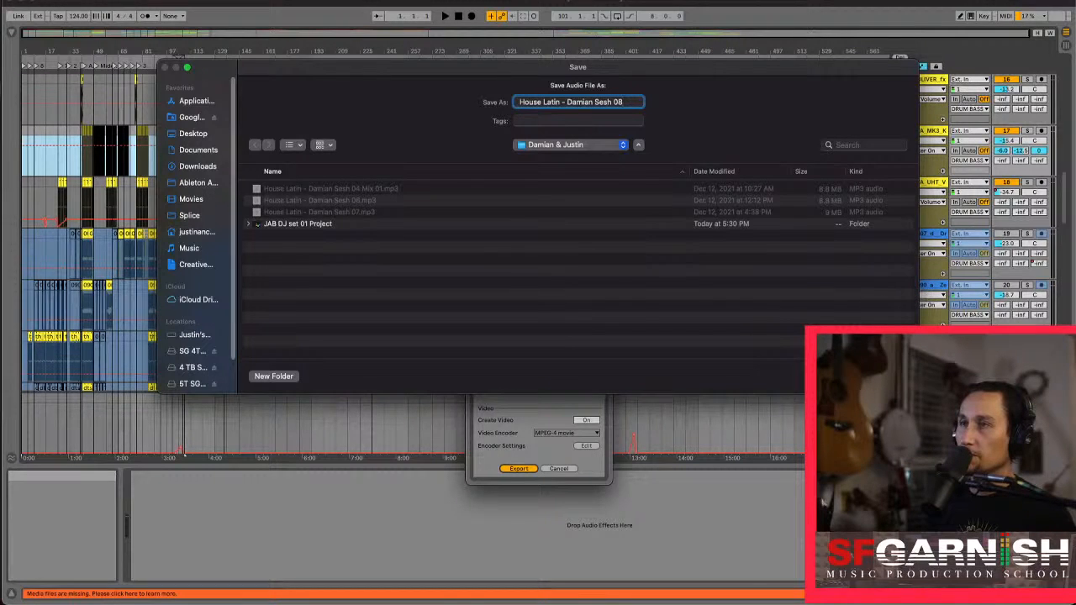
key("Return")
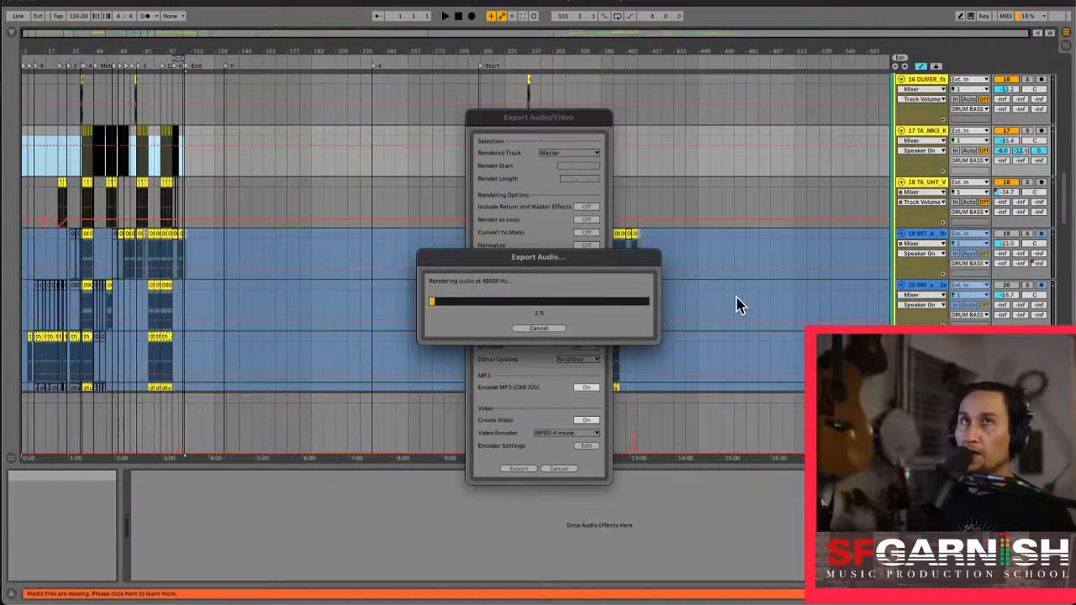
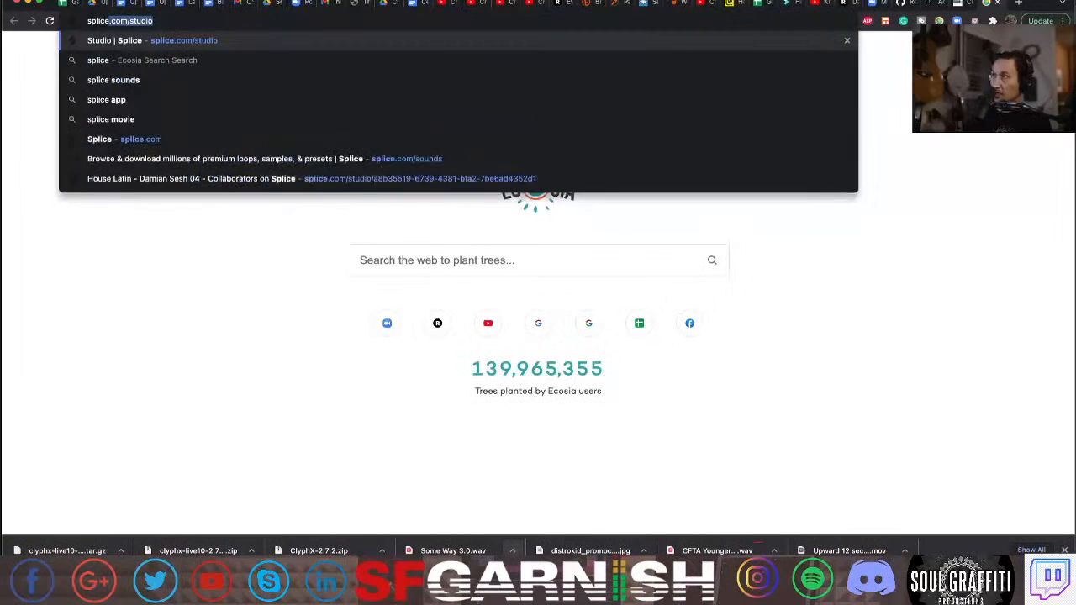
Switch to the web browser, load splice.com/studio, dismiss the cash-back offer and open the version 08 House Latin project
key("Return")
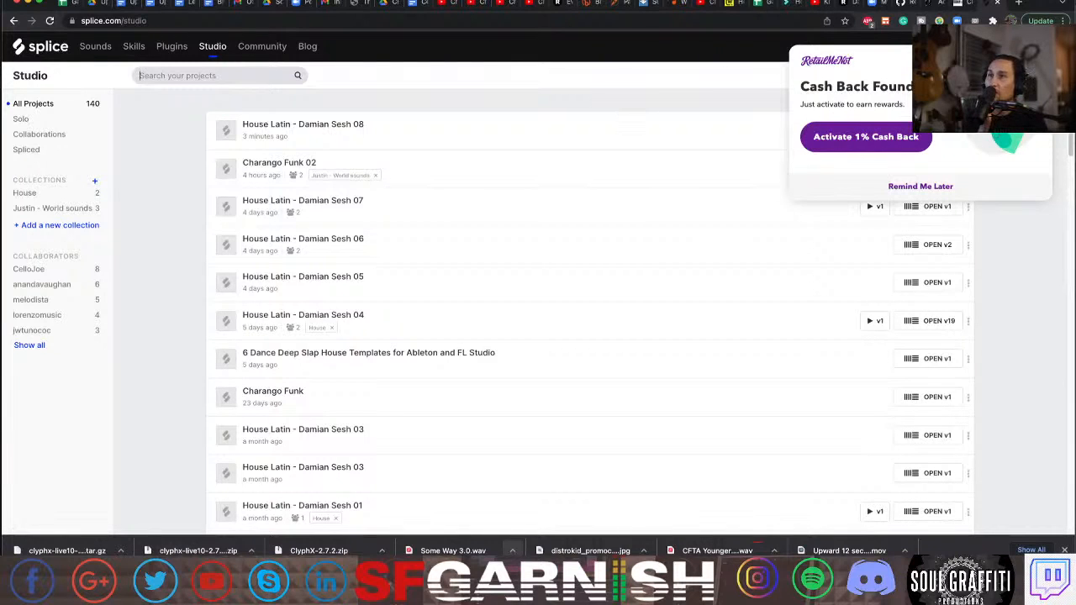
left_click(1039, 59)
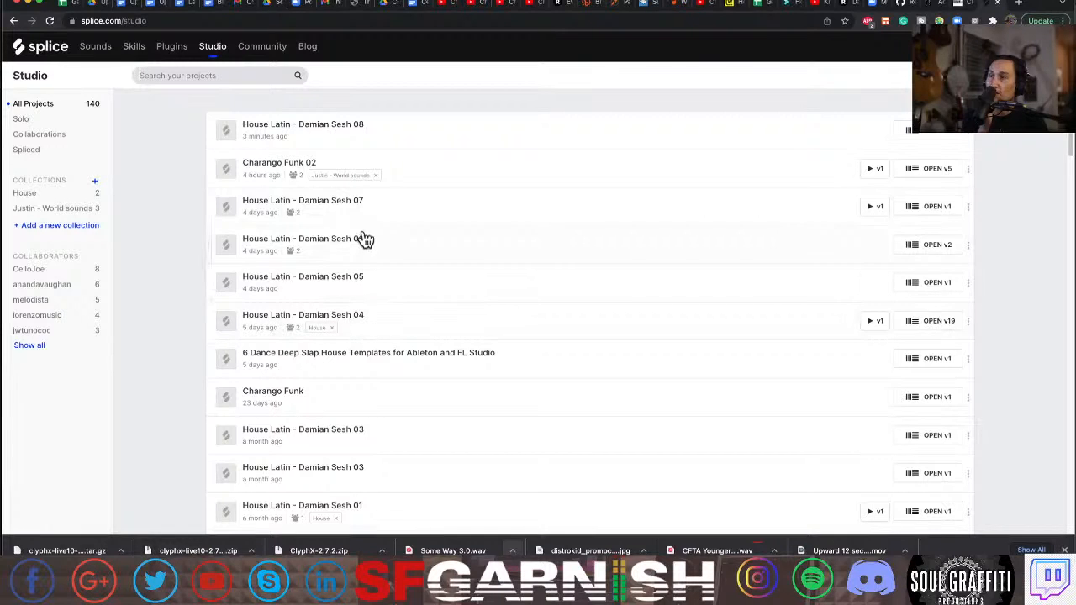
left_click(328, 132)
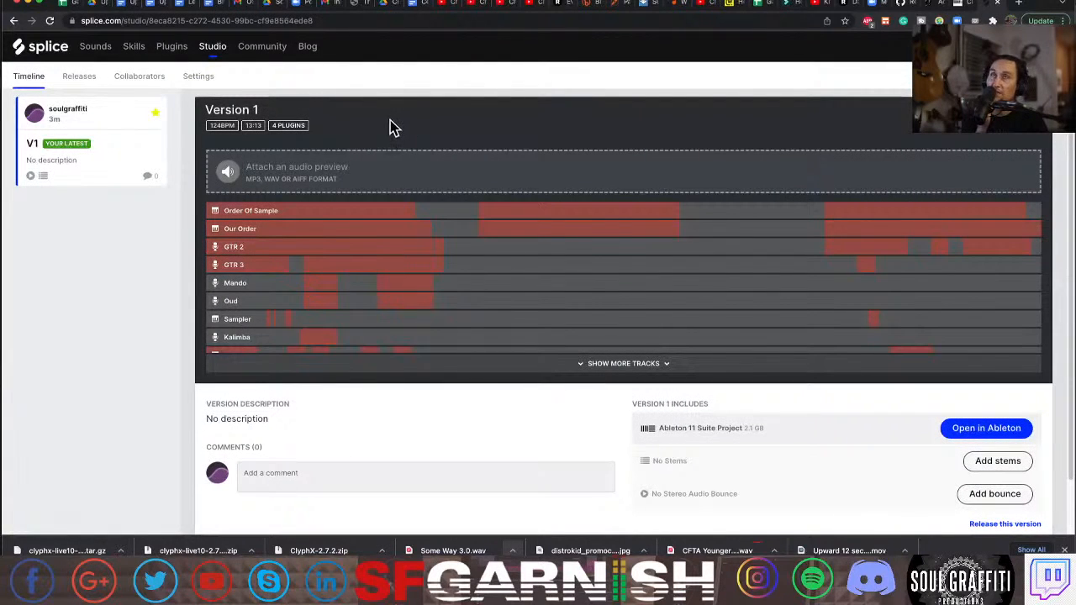
Add two collaborators to the Splice project by searching for each one's username
left_click(141, 78)
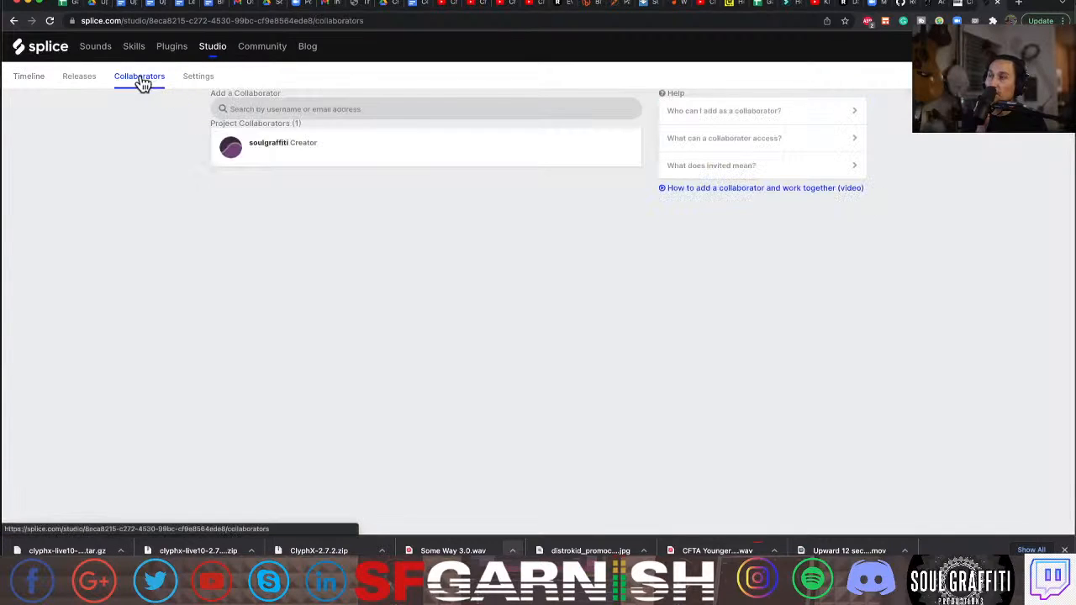
left_click(280, 109)
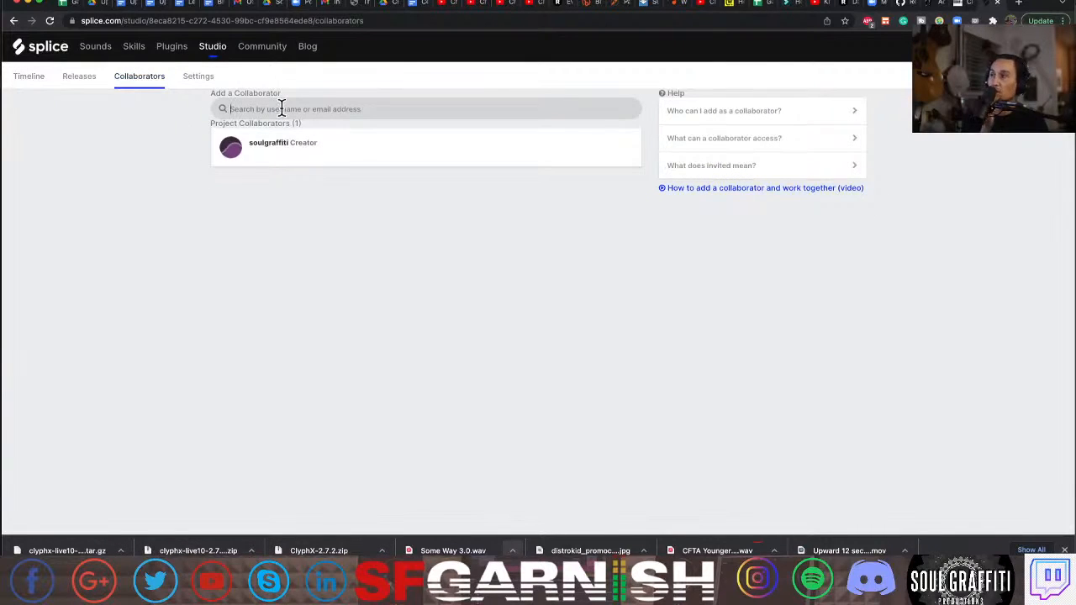
type("m")
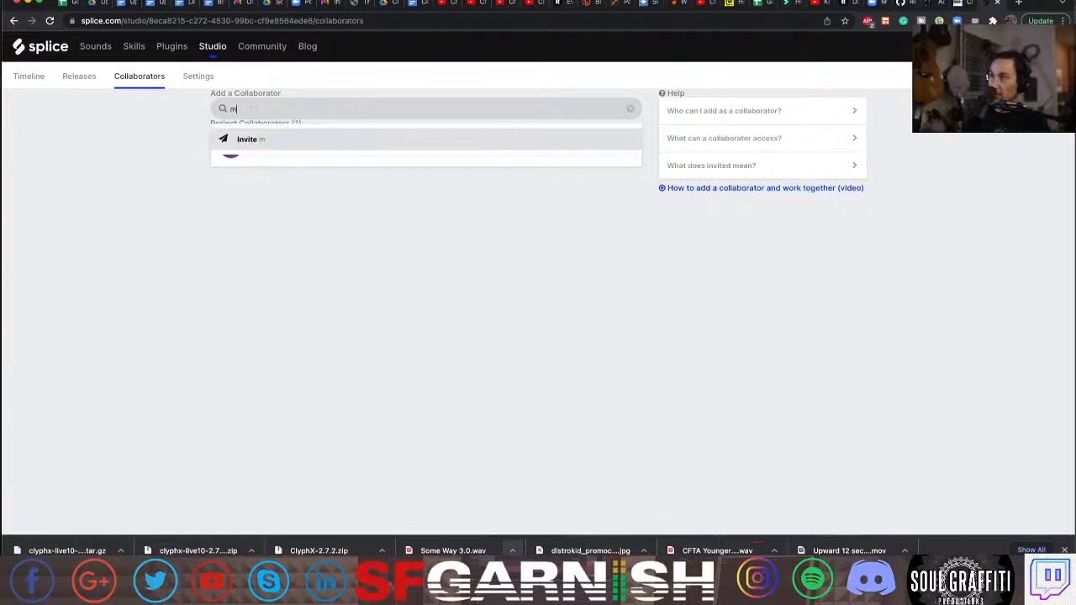
type("elodista")
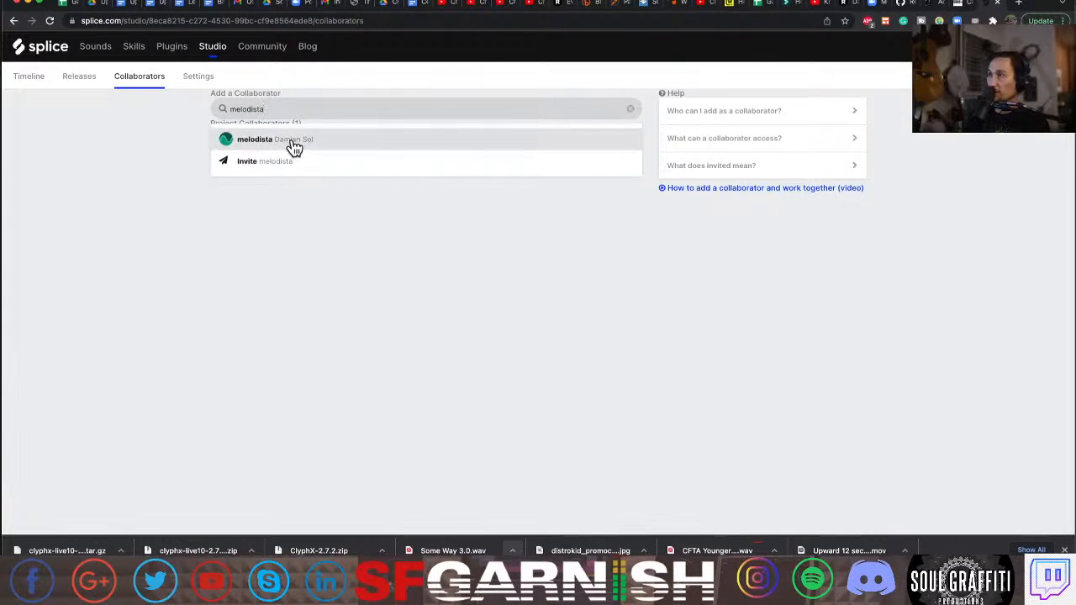
left_click(257, 145)
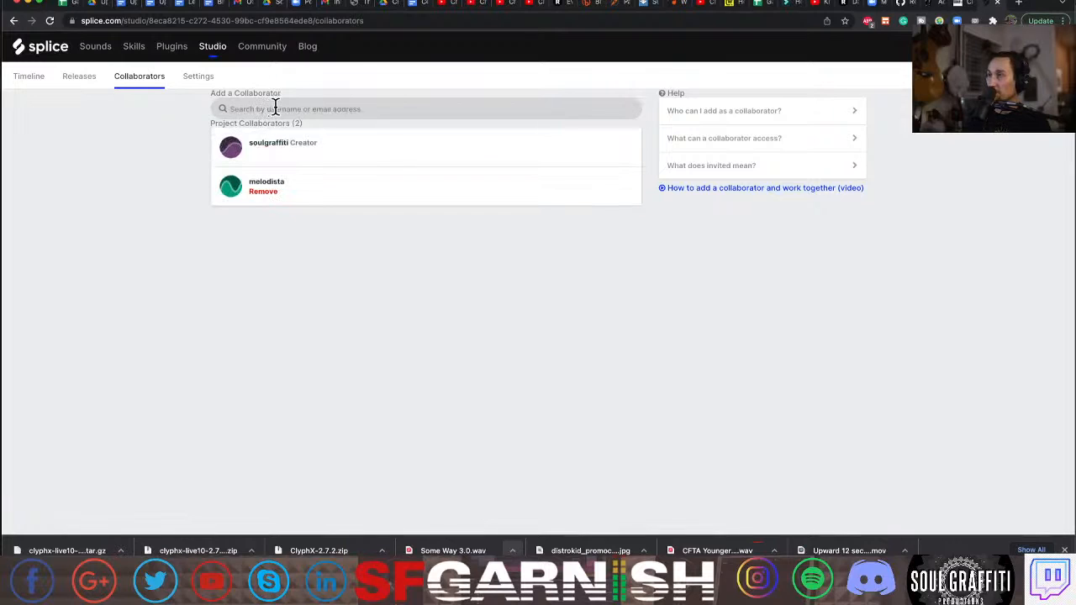
left_click(275, 109)
type("l")
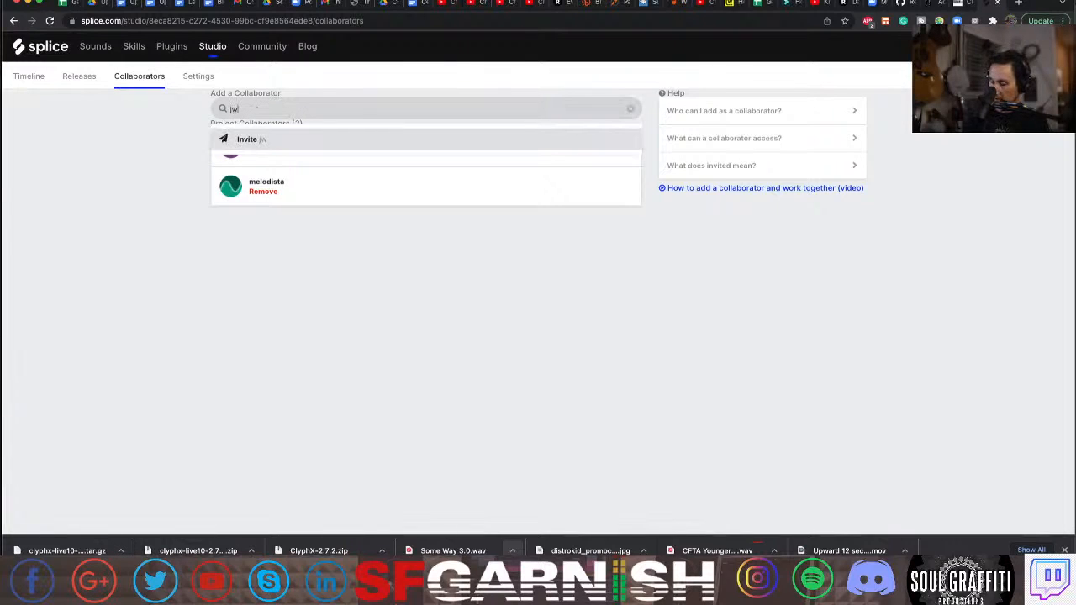
type("wtunococ")
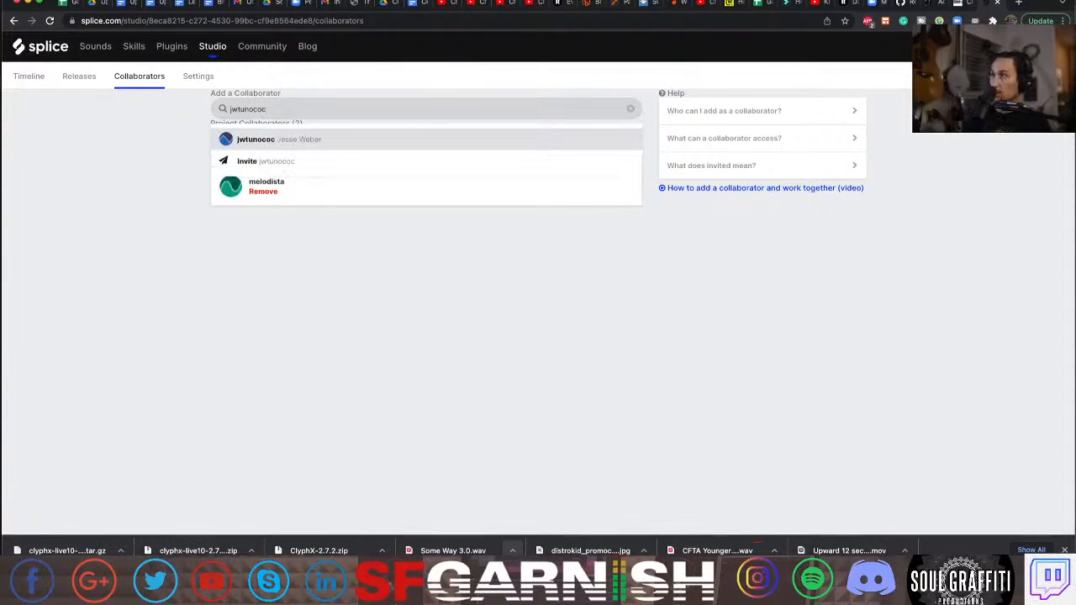
left_click(259, 145)
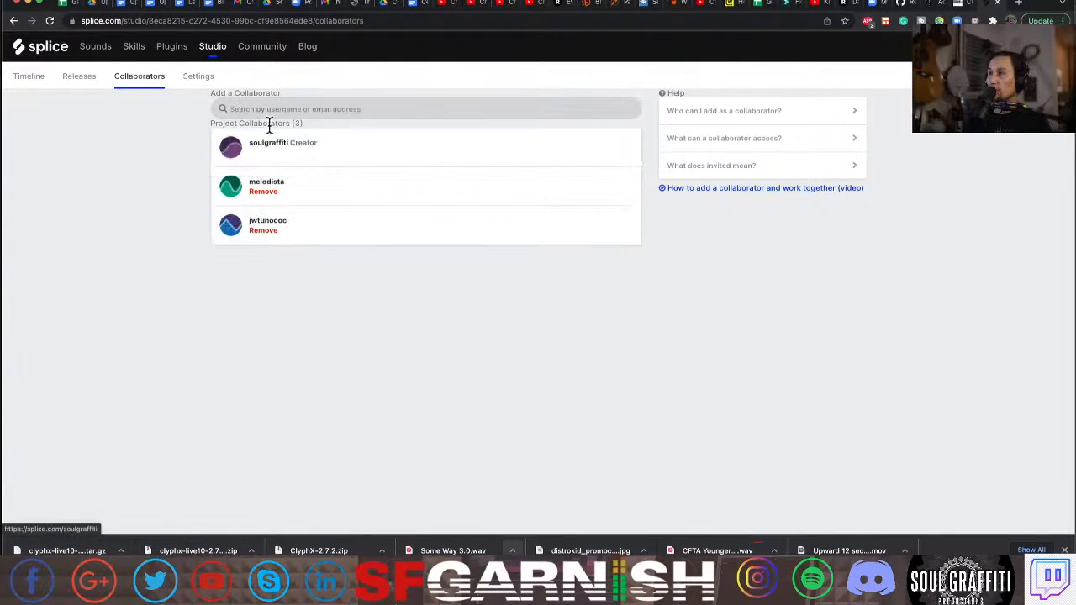
Add the version 08 House Latin MP3 from the Splice Collaborations folder as the stereo audio bounce of Version 1
left_click(28, 78)
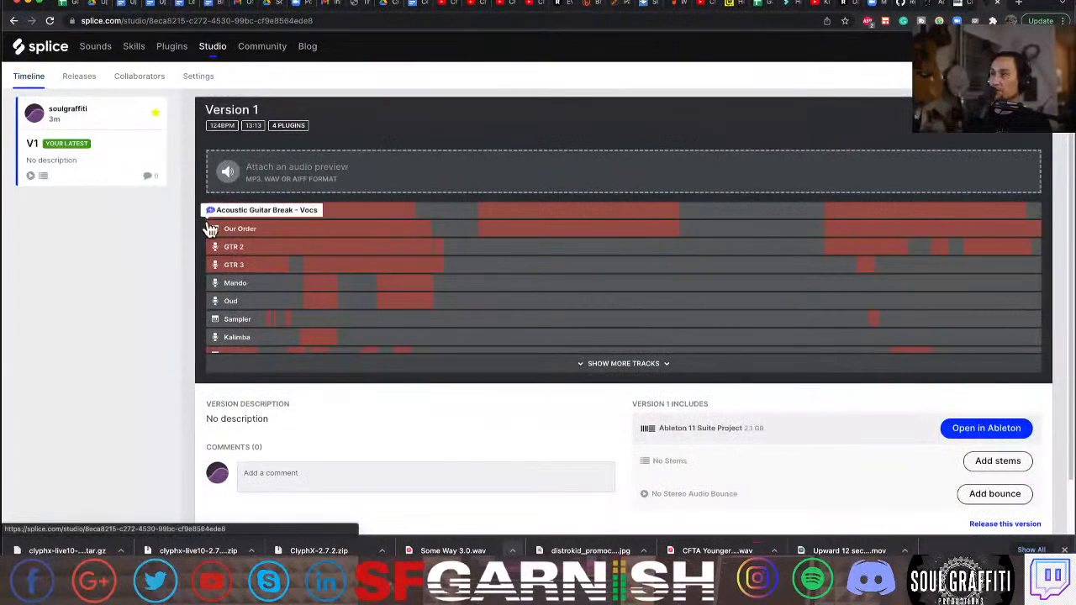
left_click(998, 498)
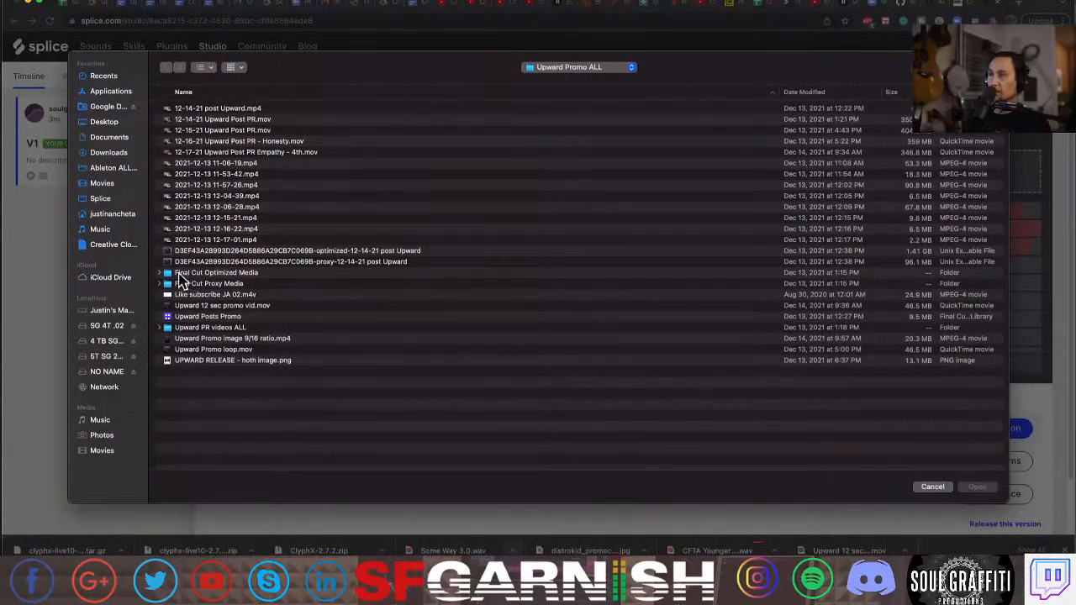
left_click(101, 200)
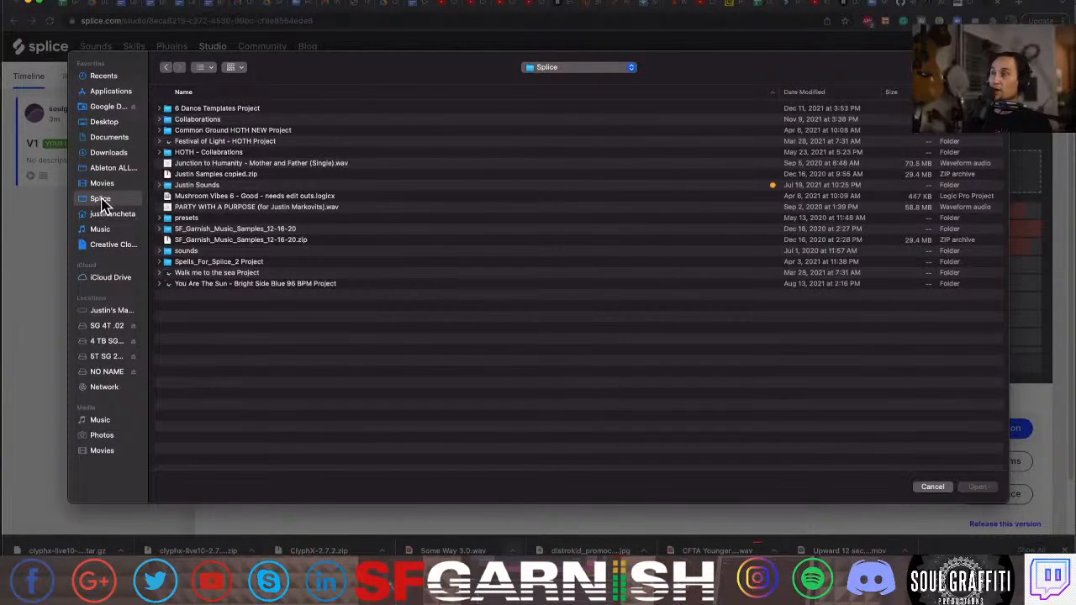
double_click(202, 119)
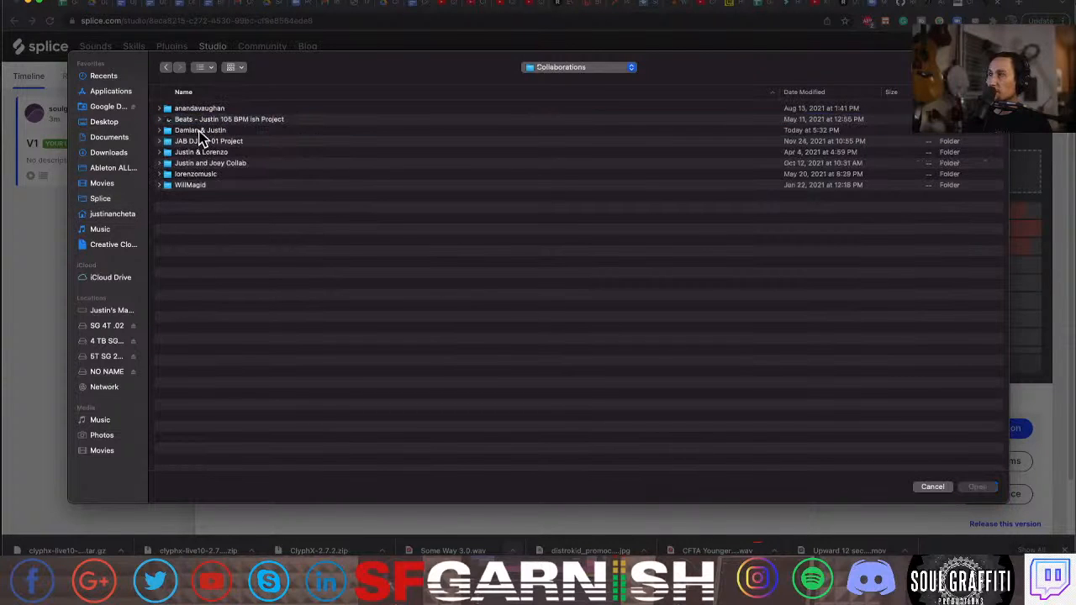
double_click(202, 132)
left_click(246, 143)
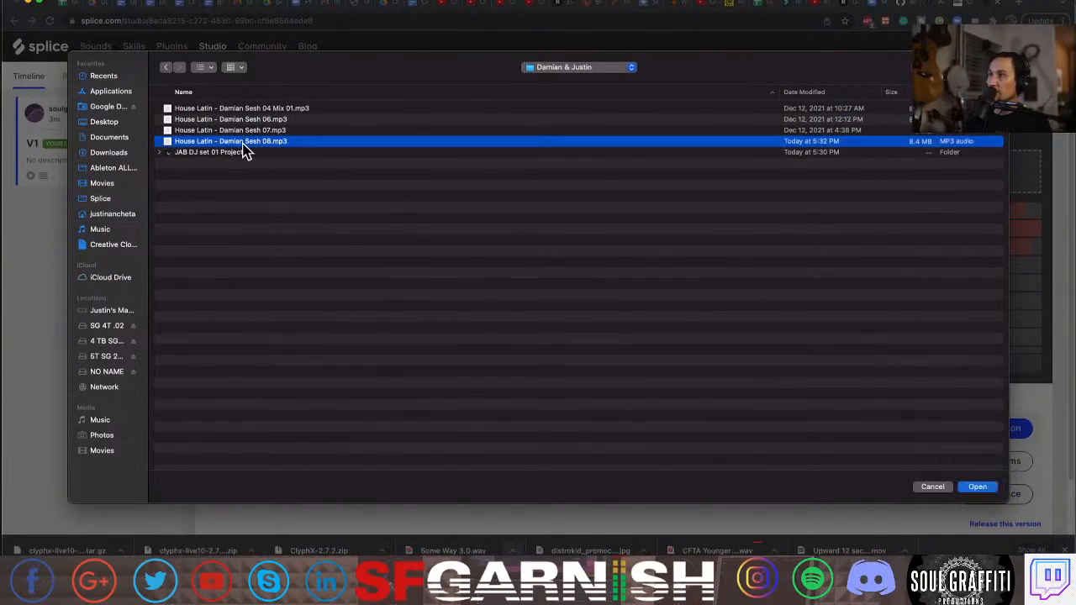
left_click(978, 488)
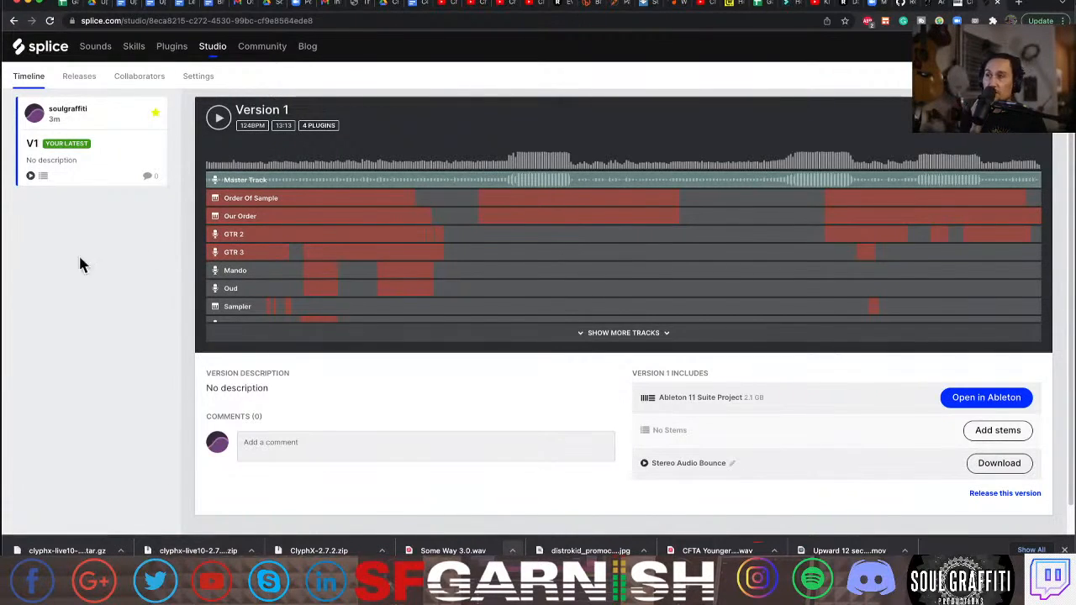
Play the uploaded bounce of Version 1, expand the timeline to review all the project's tracks, and pause playback
left_click(219, 120)
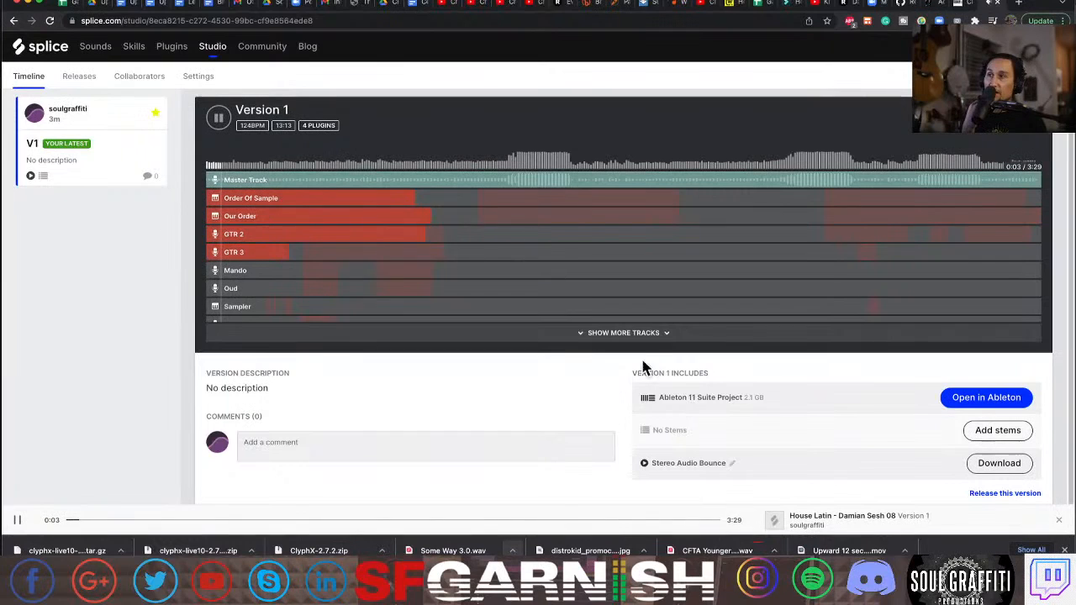
left_click(650, 336)
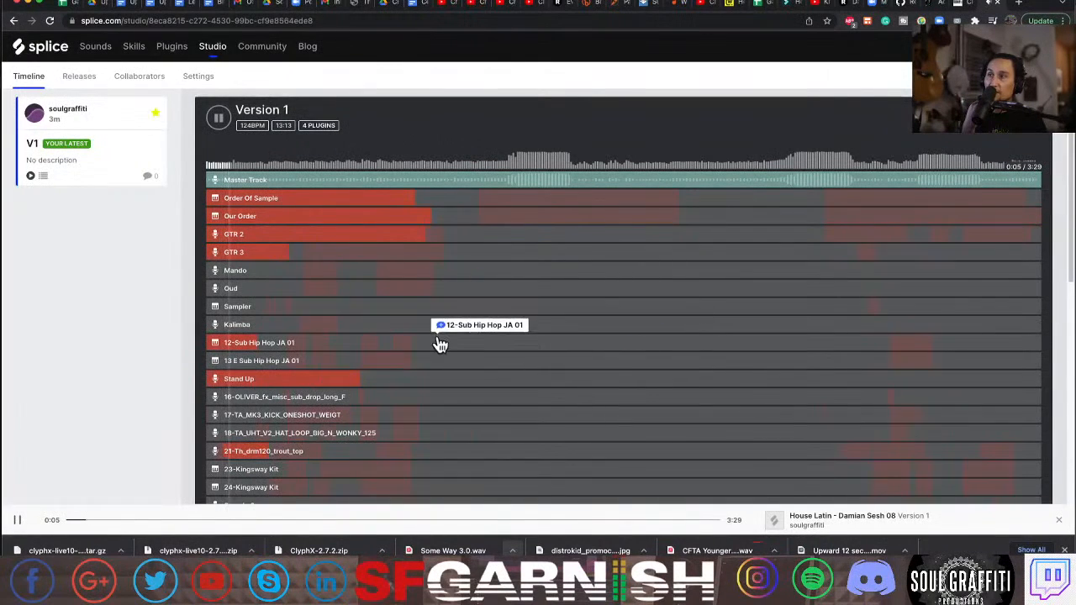
scroll(439, 344, "down", 3)
scroll(439, 345, "down", 4)
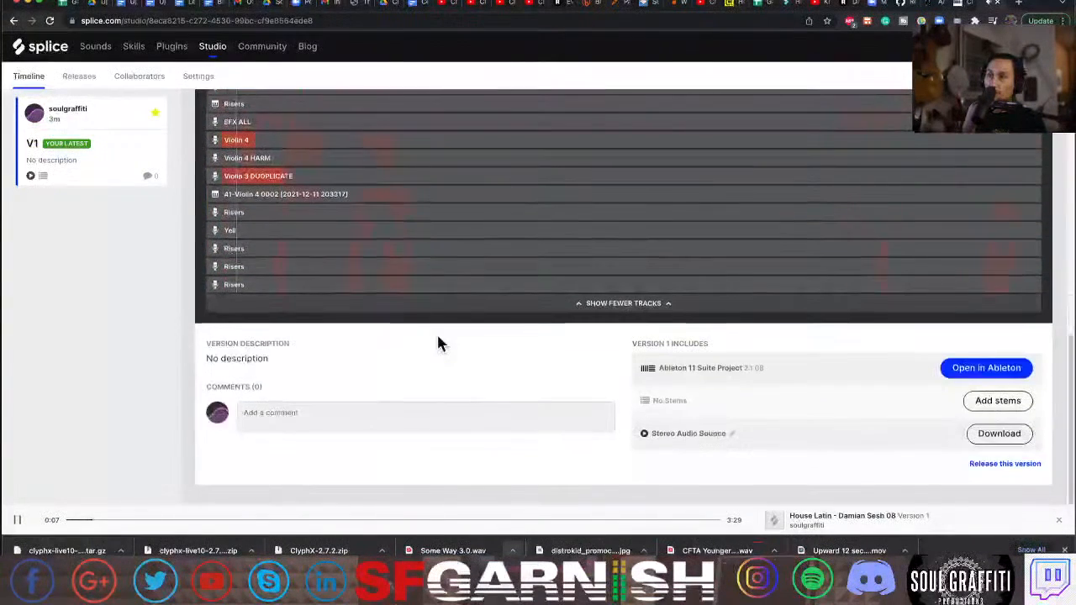
scroll(439, 345, "up", 5)
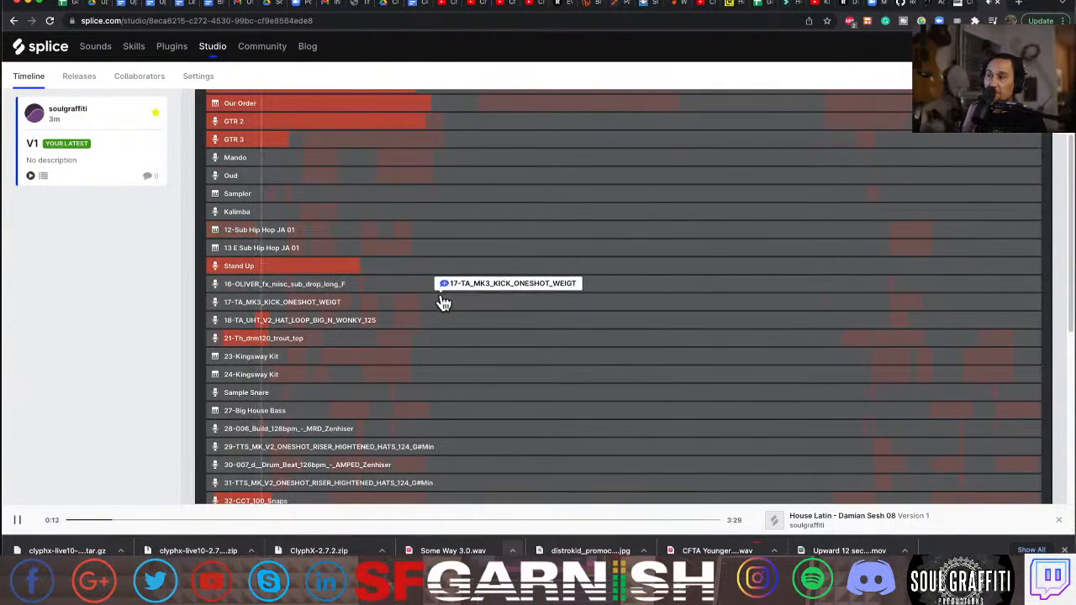
scroll(445, 305, "up", 2)
scroll(444, 302, "up", 2)
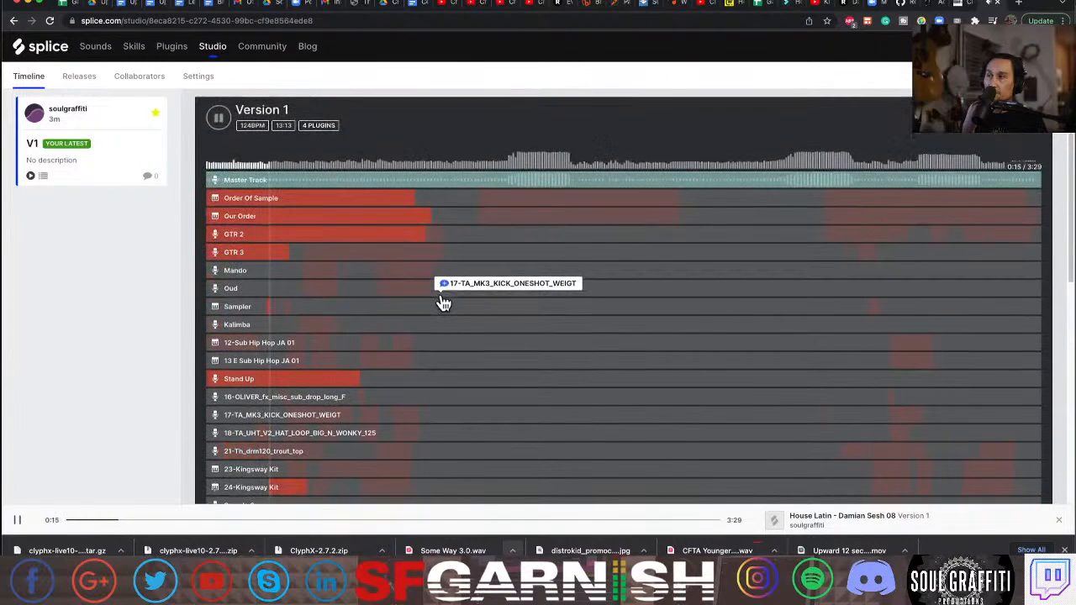
key("space")
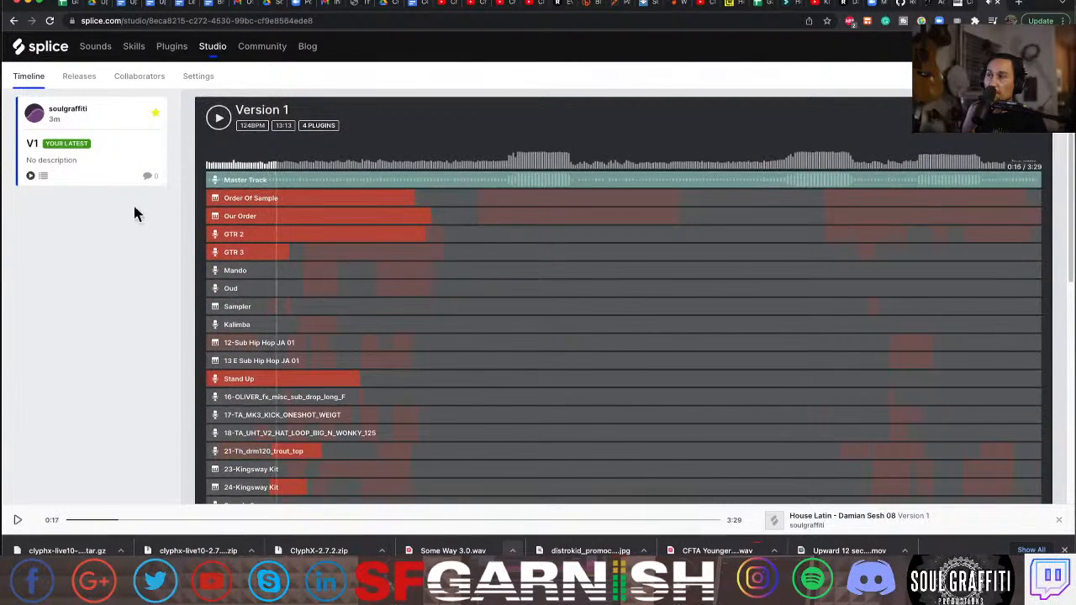